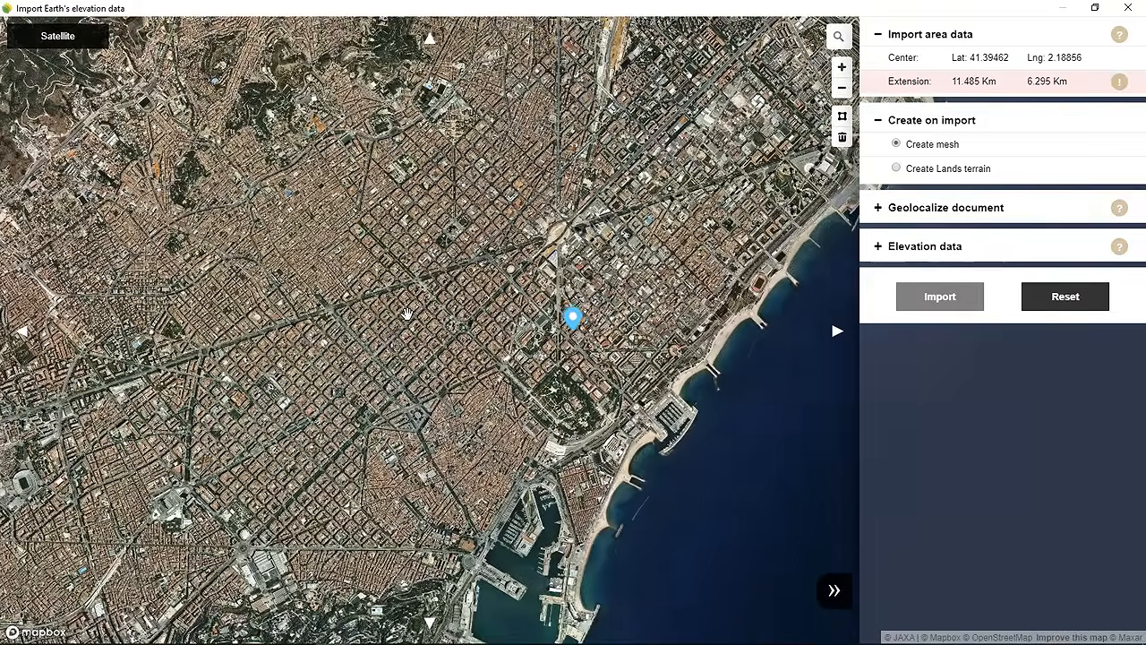
Find Andorra on the map with the location search and centre the map there
scroll(406, 314, down, 2)
drag(353, 214, 487, 308)
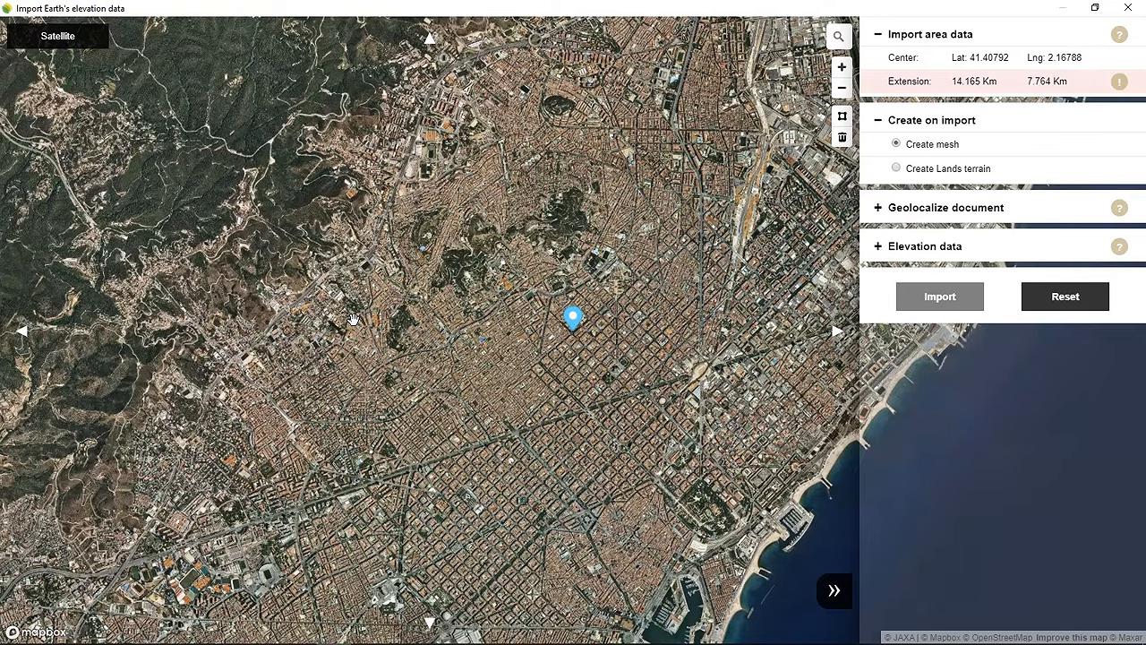
mouse_move(836, 37)
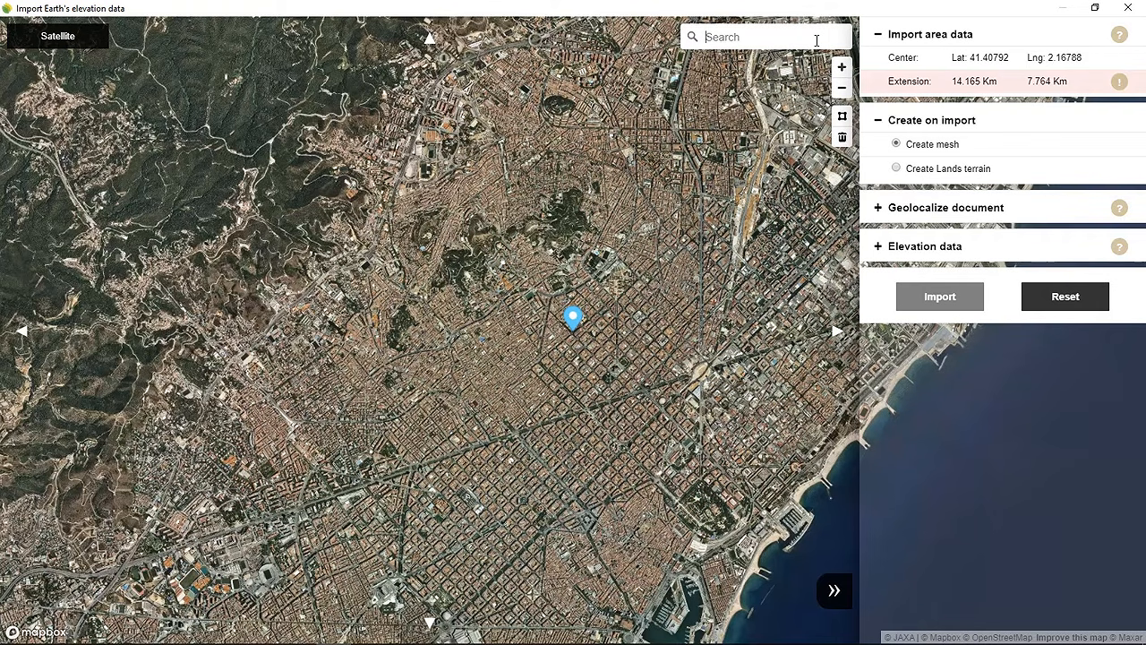
key(BackSpace)
key(BackSpace)
text(ANDORR)
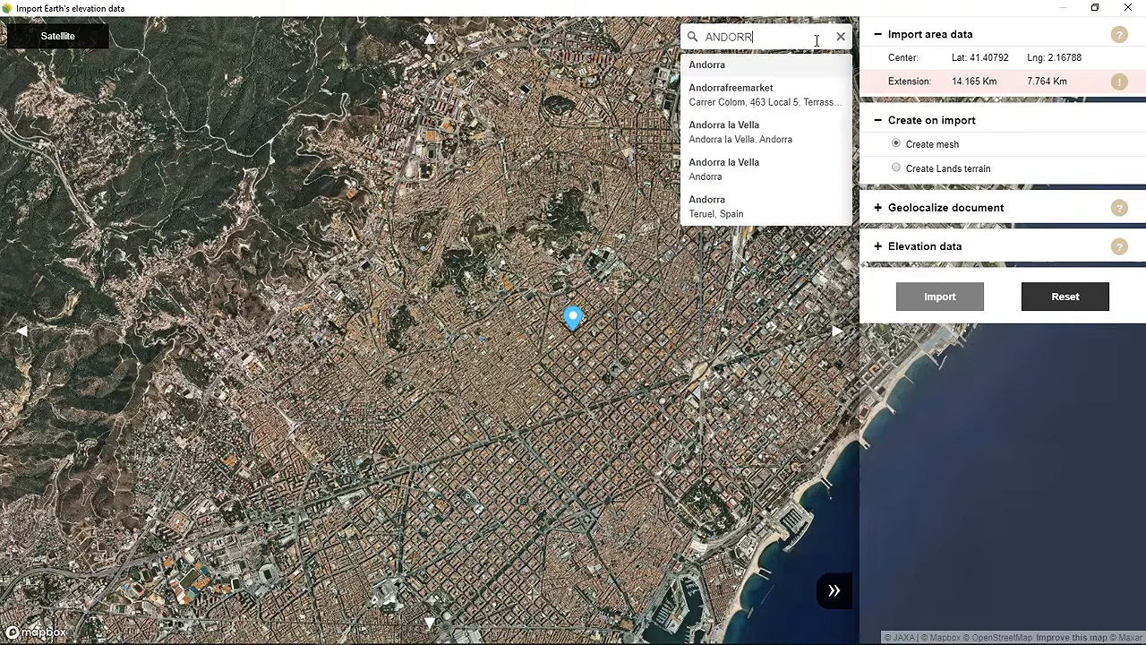
click(797, 70)
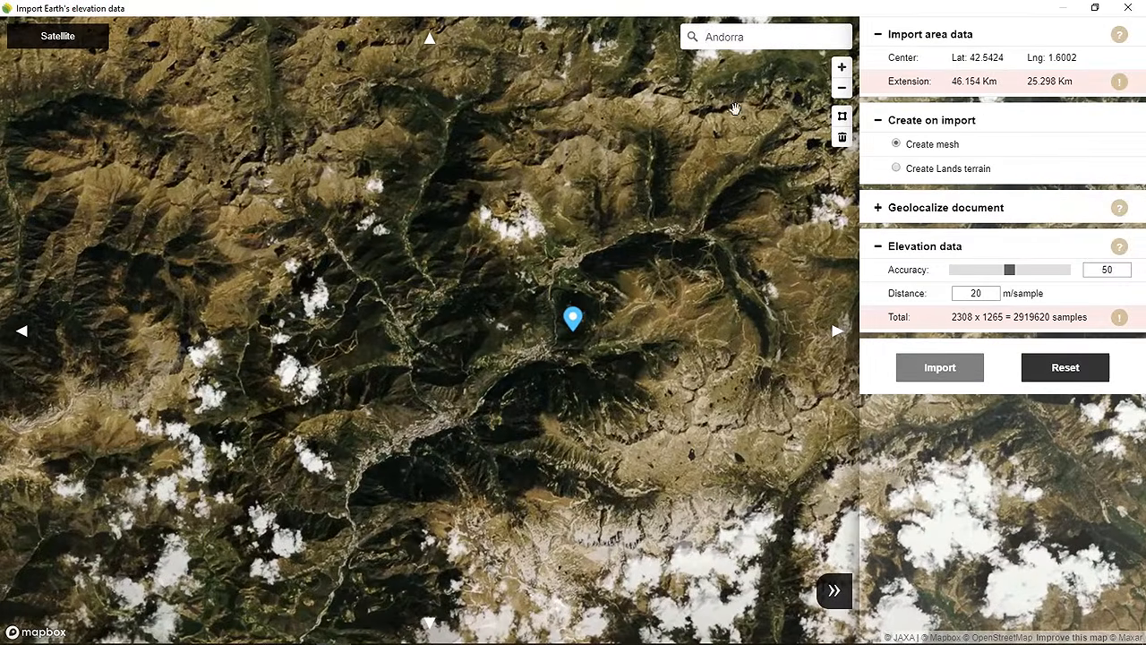
Narrow the map area to about 3517 by 1928 m around the valley town and set the elevation accuracy to 54
scroll(412, 463, up, 5)
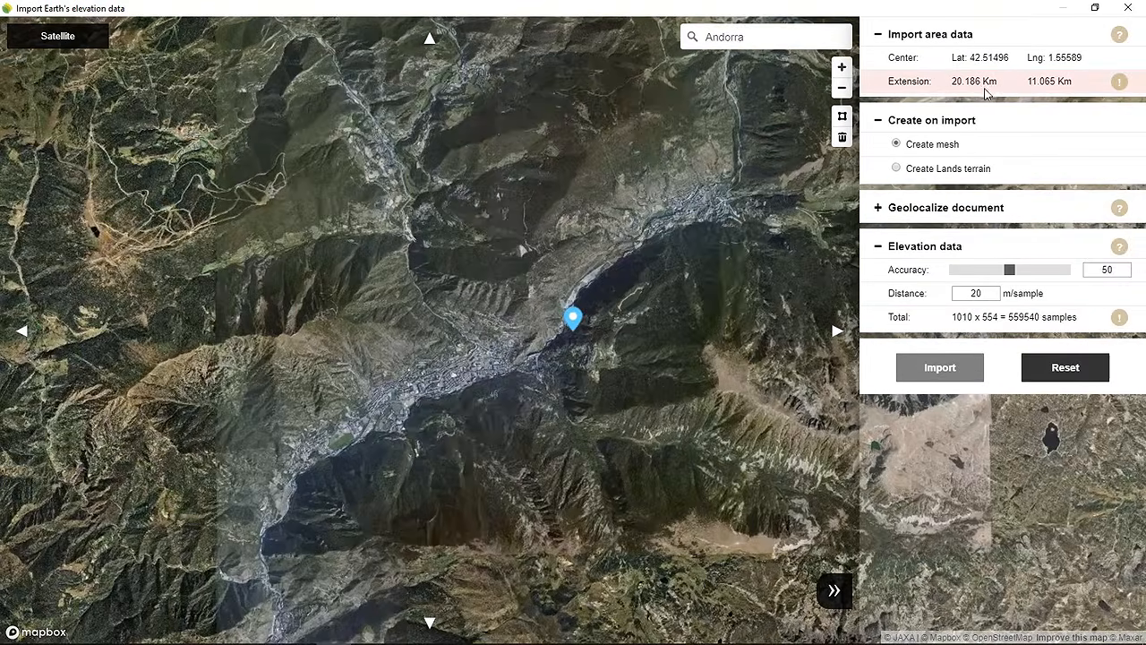
mouse_move(1121, 82)
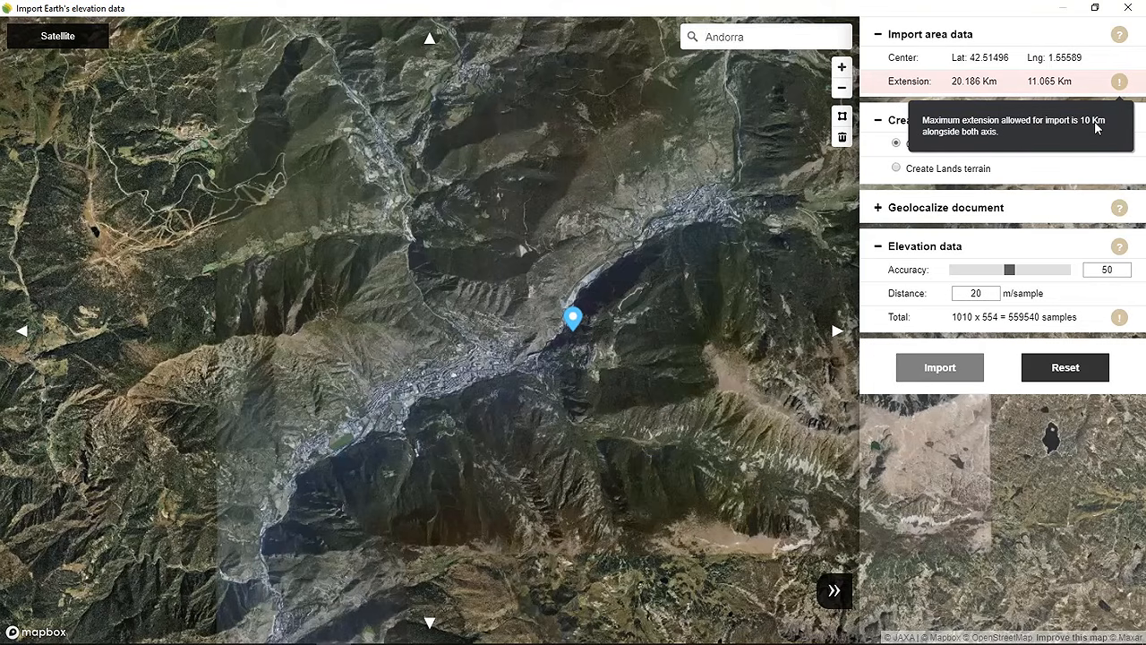
scroll(472, 440, up, 3)
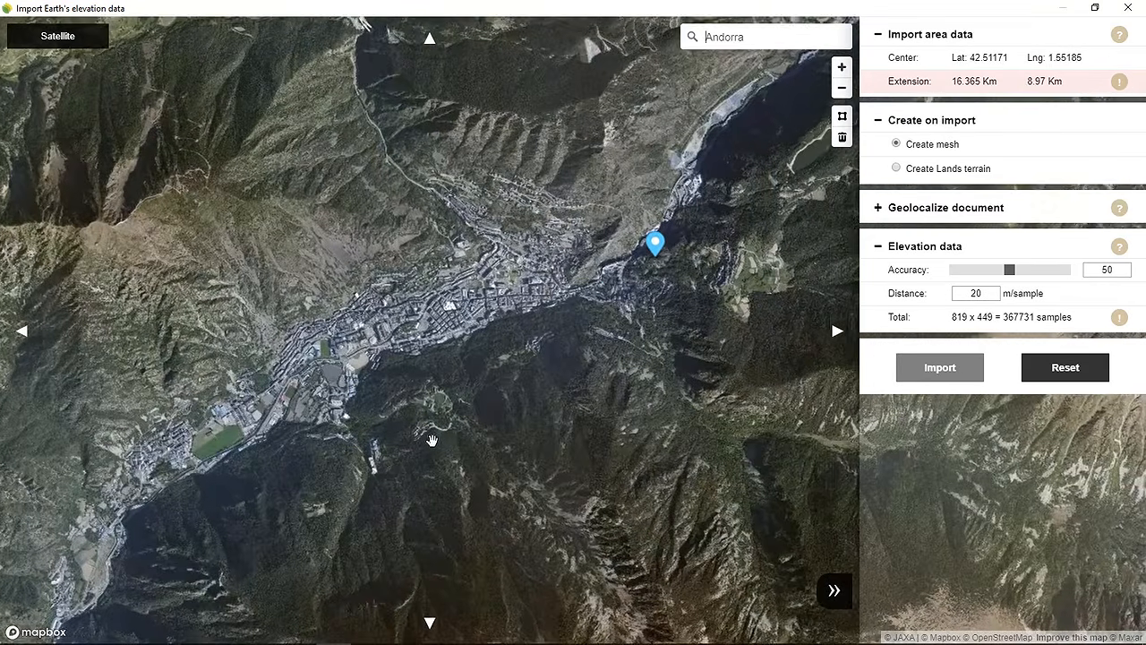
mouse_move(430, 405)
mouse_down()
mouse_move(456, 394)
mouse_move(541, 399)
mouse_up()
scroll(454, 393, up, 7)
scroll(543, 386, up, 2)
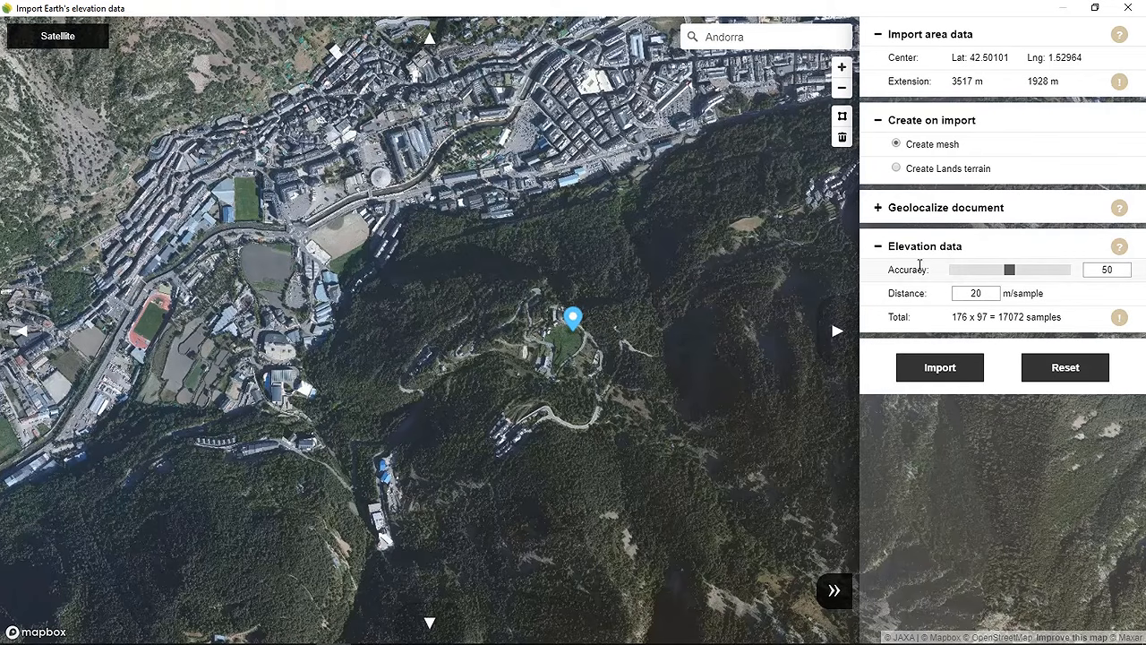
mouse_move(1008, 268)
mouse_down()
mouse_move(984, 270)
mouse_move(1015, 273)
mouse_up()
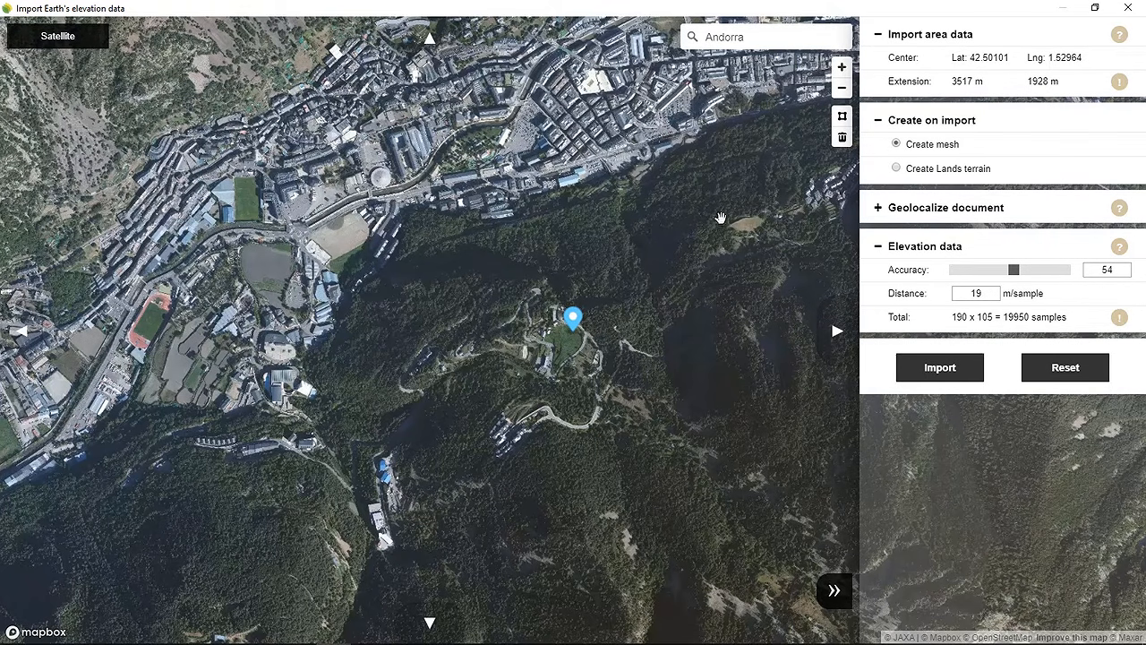
Preview the map in the Streets, Outdoors and Satellite streets styles, and return it to Satellite
click(87, 40)
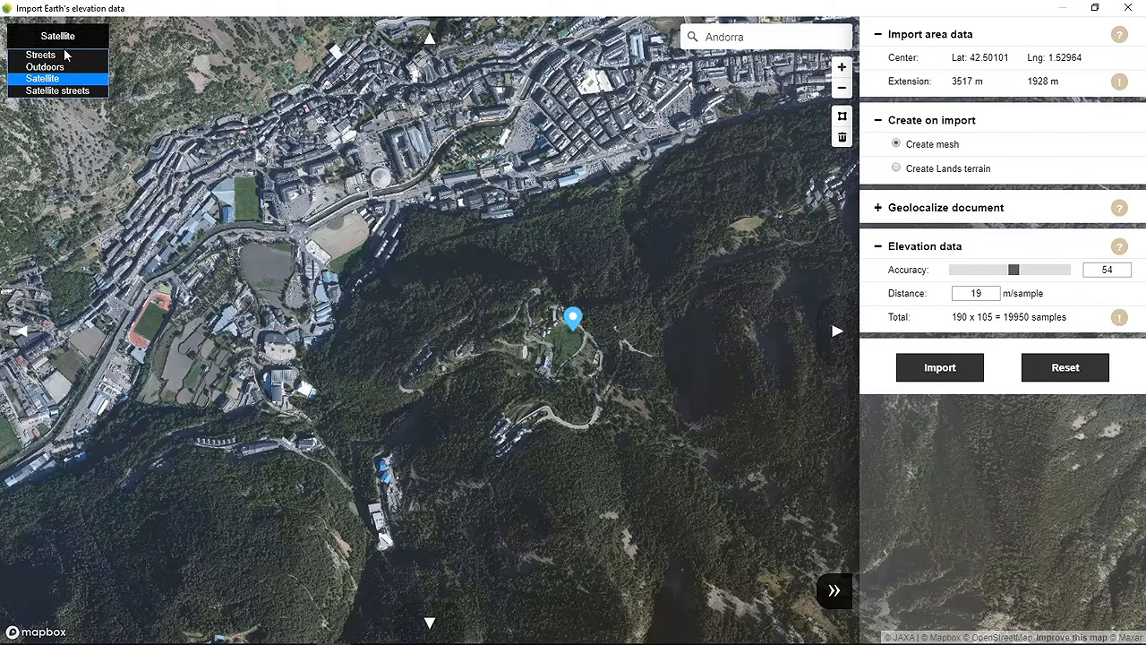
click(57, 55)
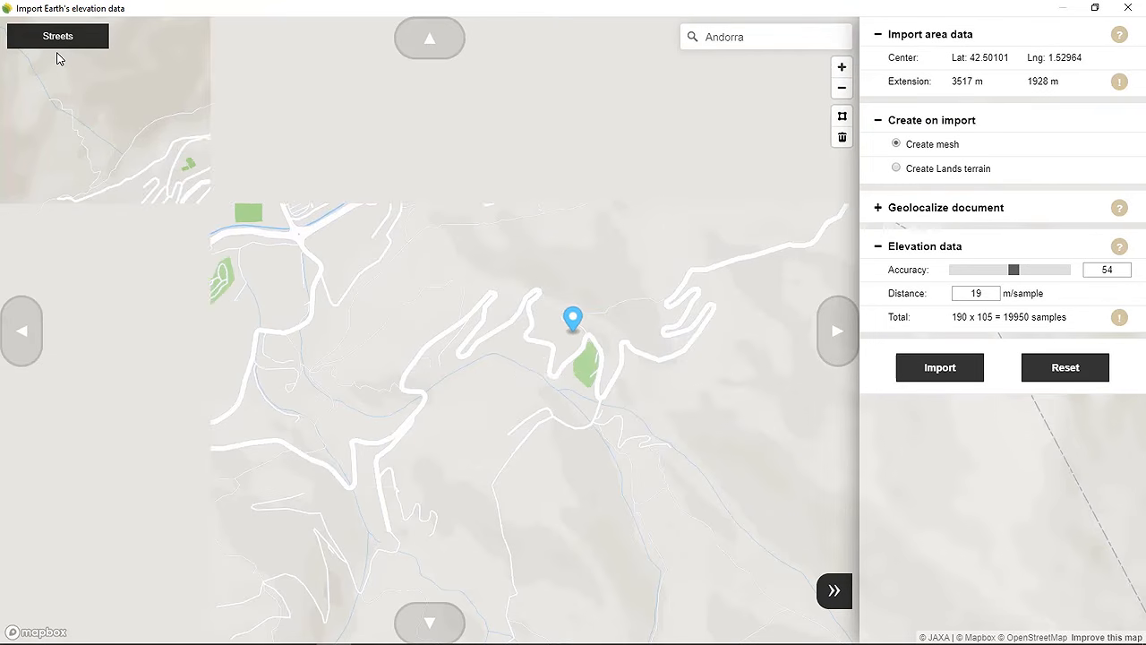
click(62, 43)
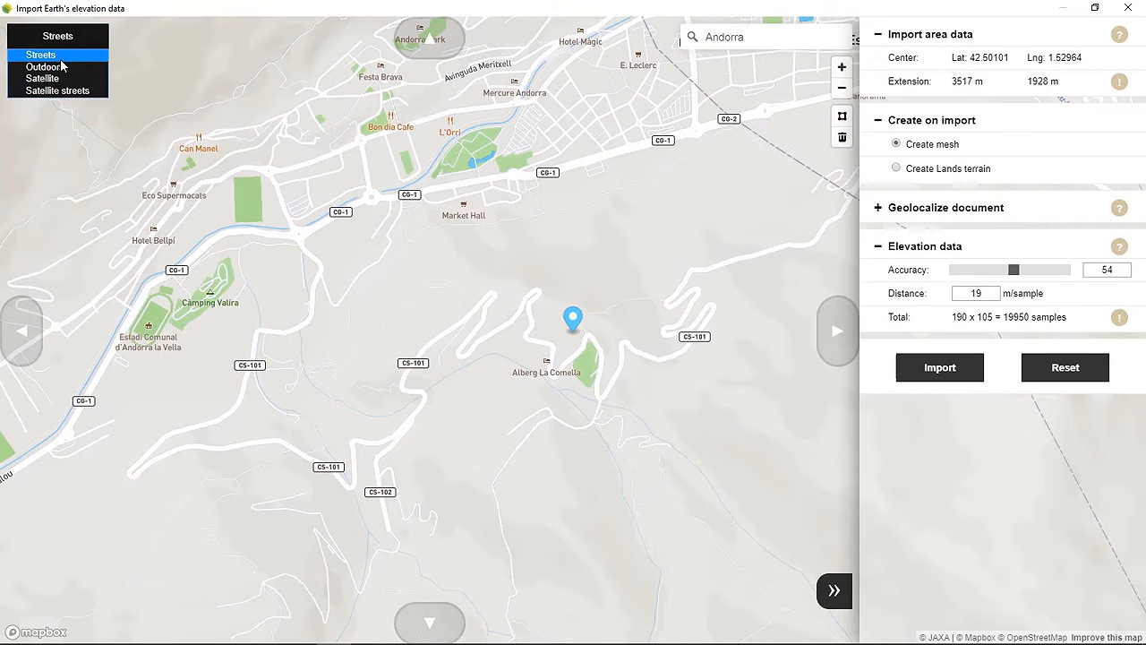
click(60, 66)
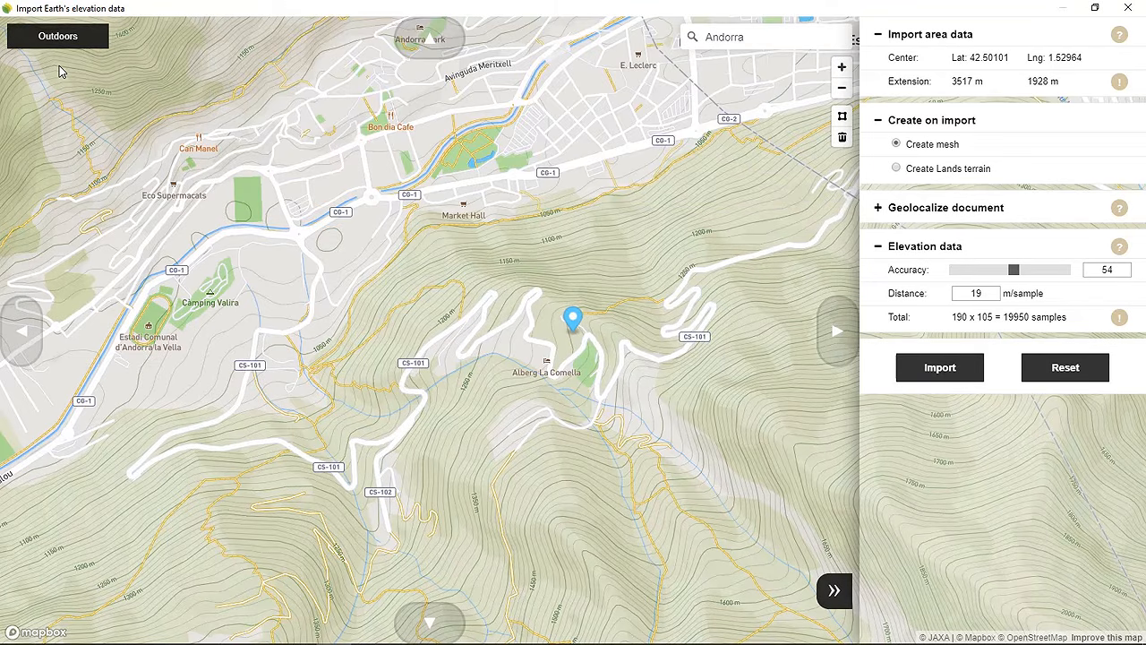
click(61, 37)
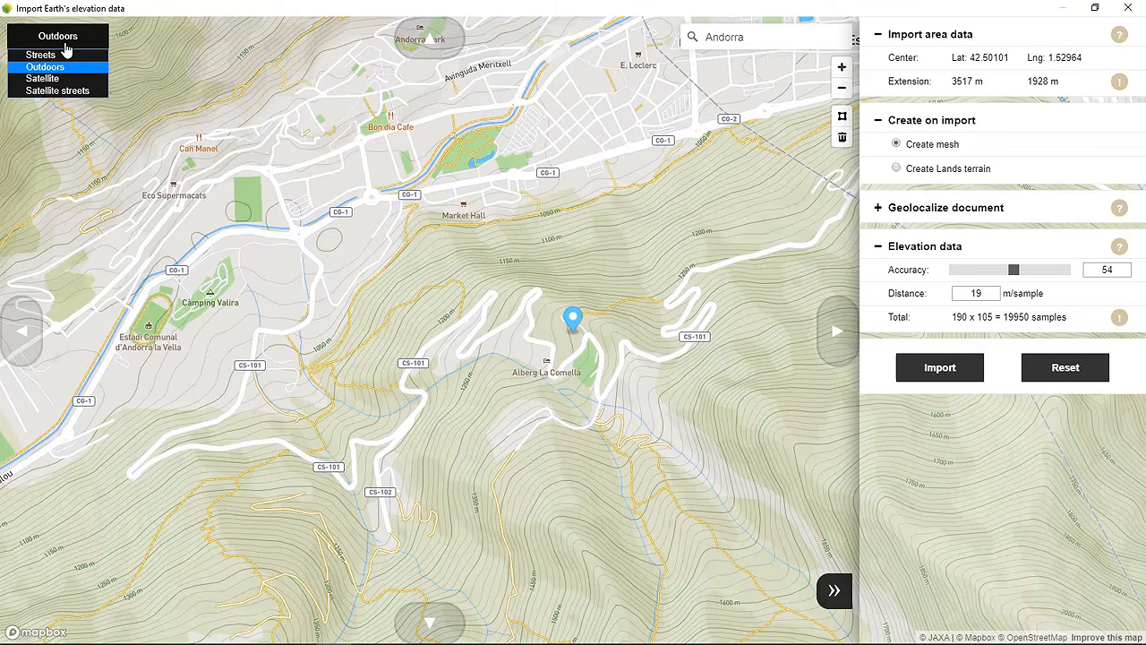
click(58, 91)
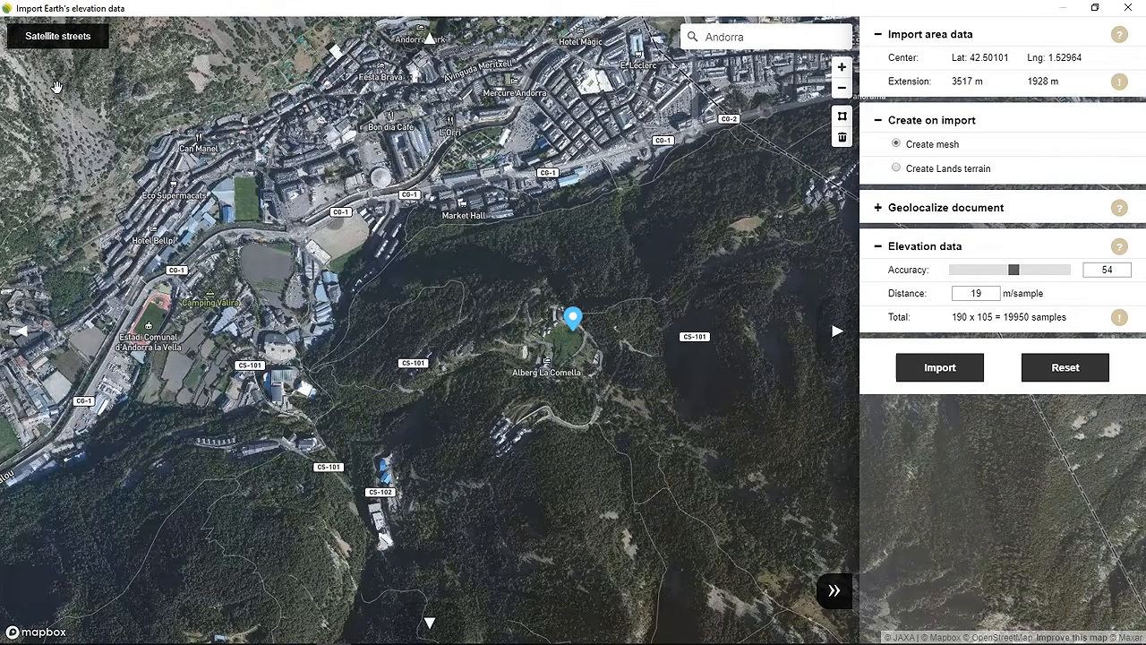
click(55, 39)
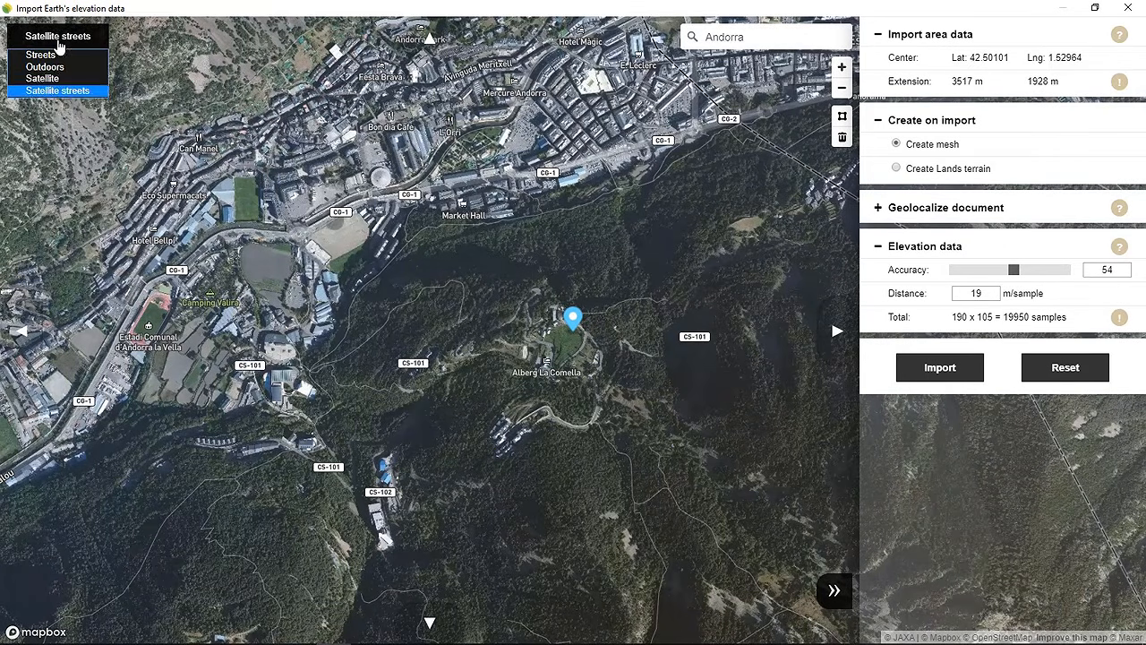
click(56, 79)
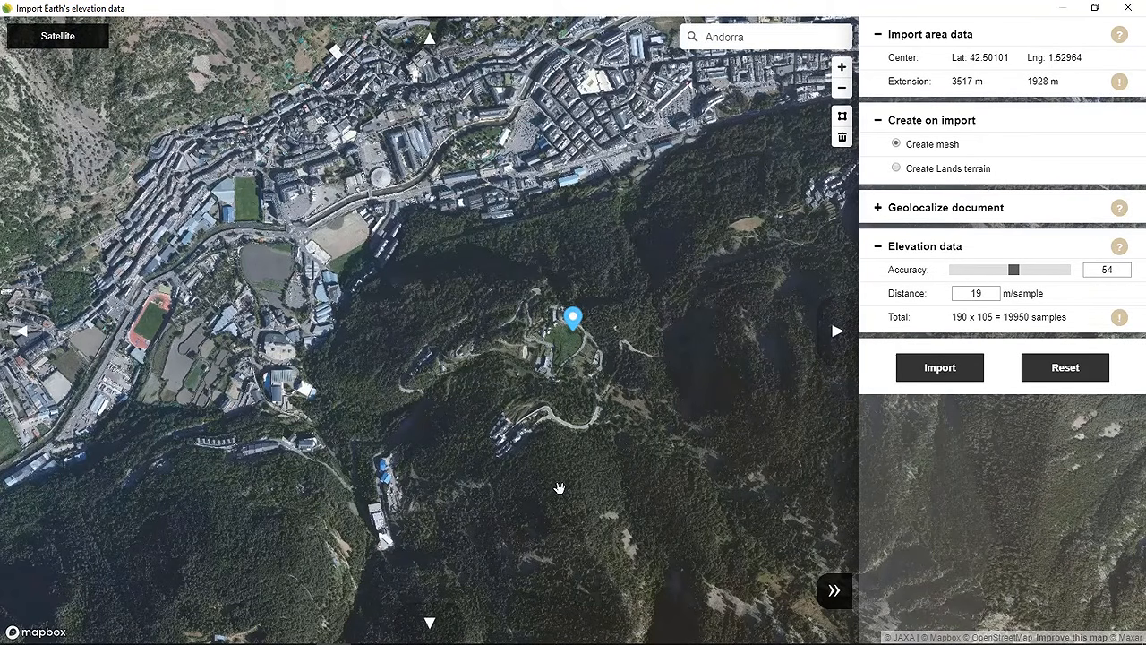
Mark a rectangular import area about 2989 by 1651 m over the town and the wooded slopes, and import it as a mesh
click(842, 117)
mouse_move(132, 84)
mouse_down()
mouse_move(384, 384)
mouse_move(710, 524)
mouse_move(834, 558)
mouse_up()
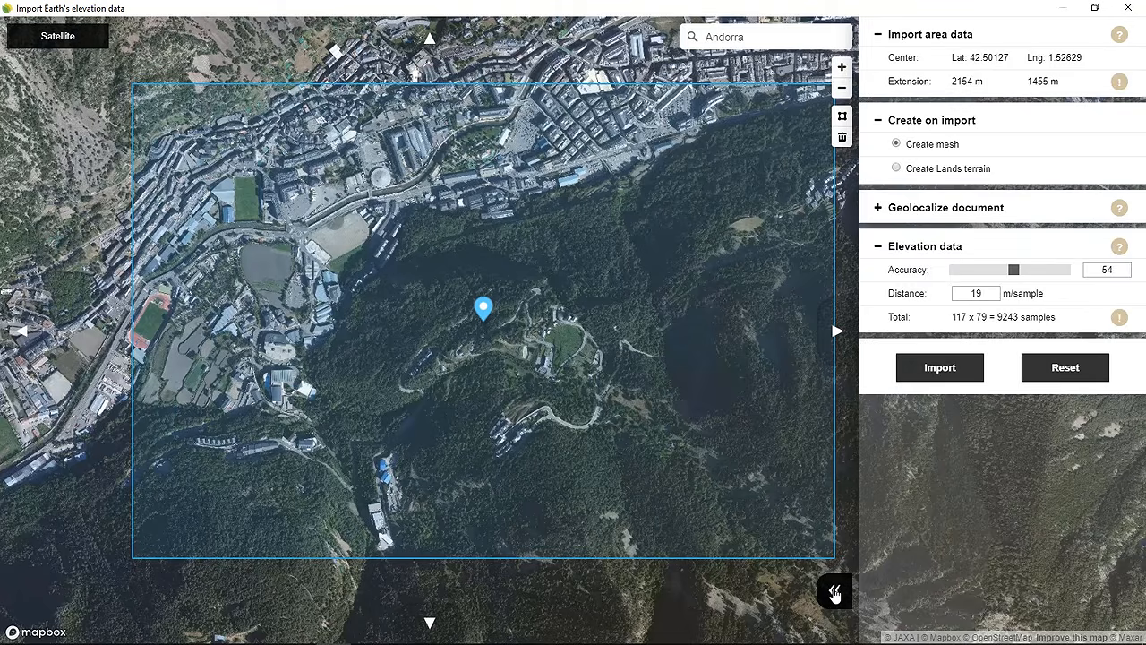
click(834, 592)
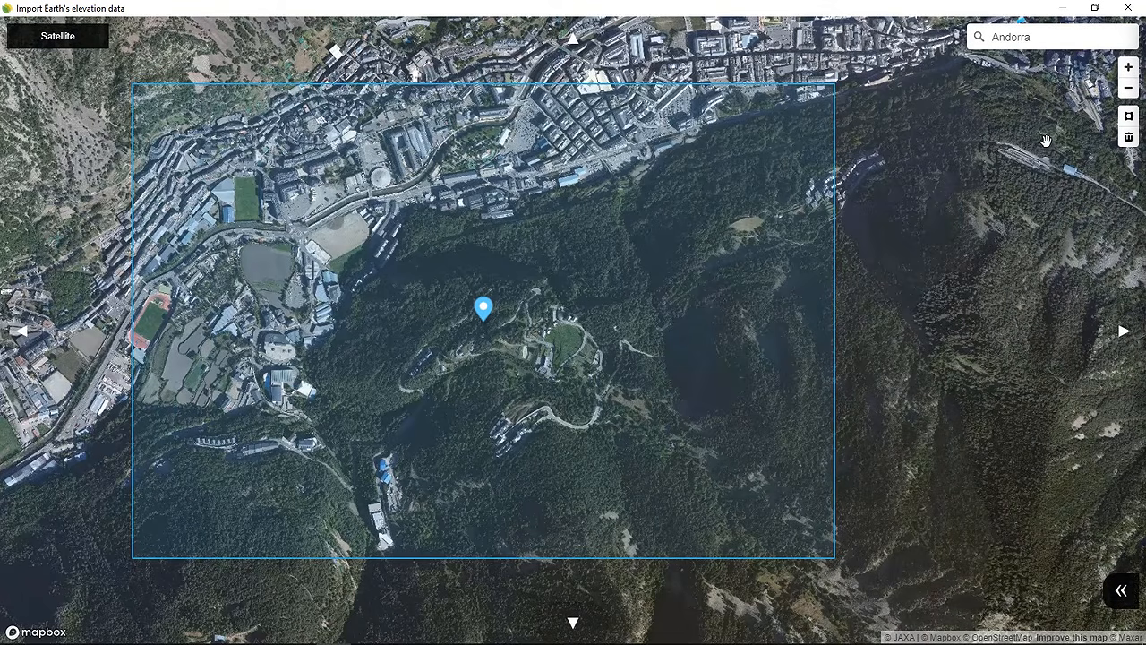
click(1129, 116)
drag(88, 72, 1063, 609)
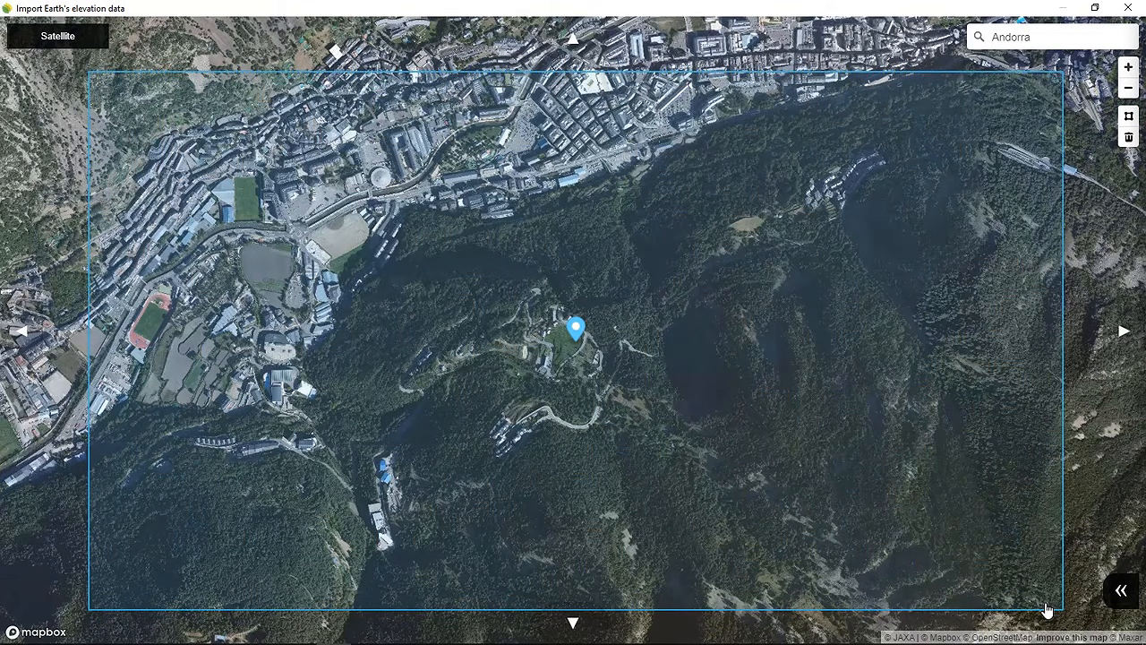
click(1125, 594)
click(942, 368)
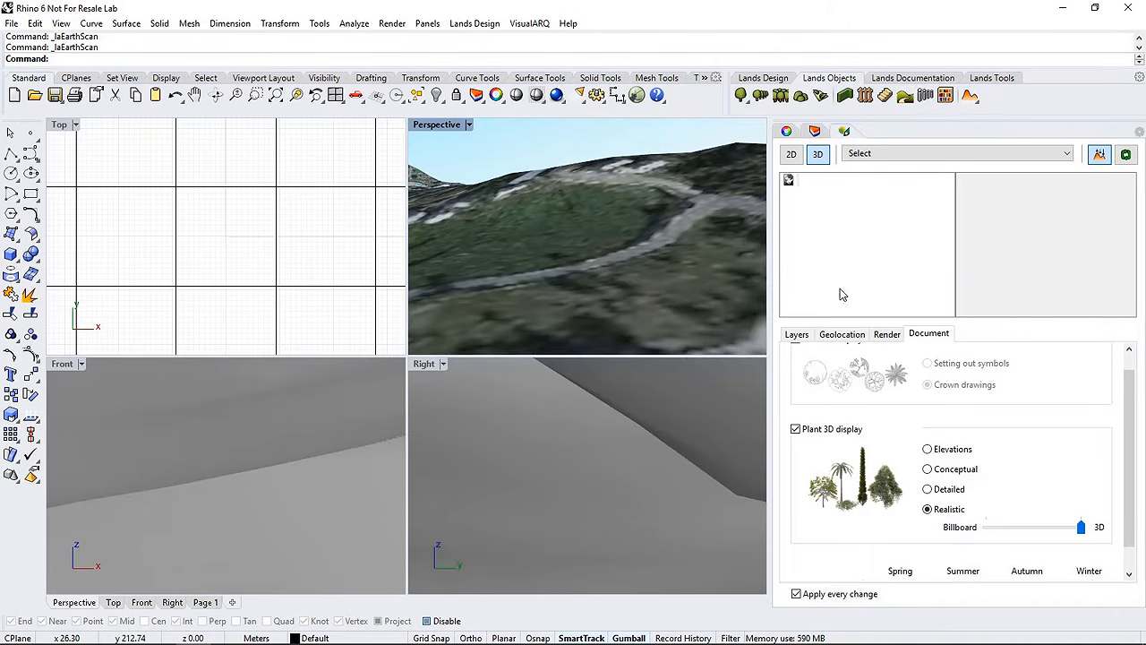
Maximize the Perspective viewport and frame the imported terrain with the town in front of the mountain
double_click(453, 127)
scroll(437, 275, down, 6)
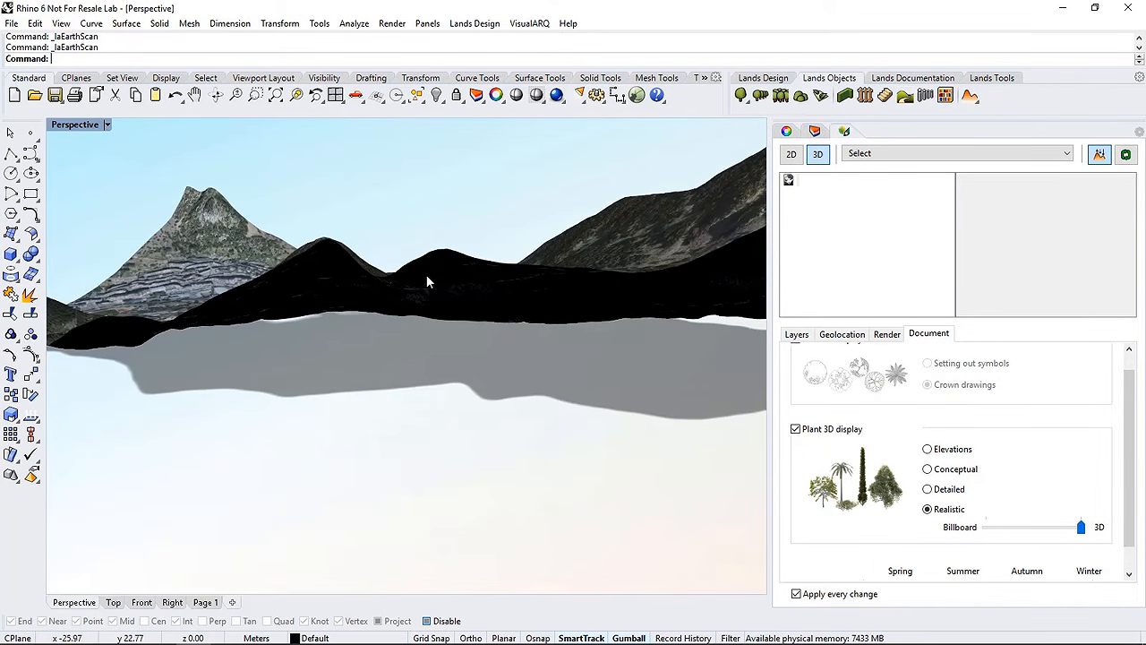
right_drag(428, 277, 514, 342)
scroll(512, 342, down, 8)
right_drag(439, 352, 648, 333)
scroll(422, 299, up, 5)
right_drag(426, 301, 425, 268)
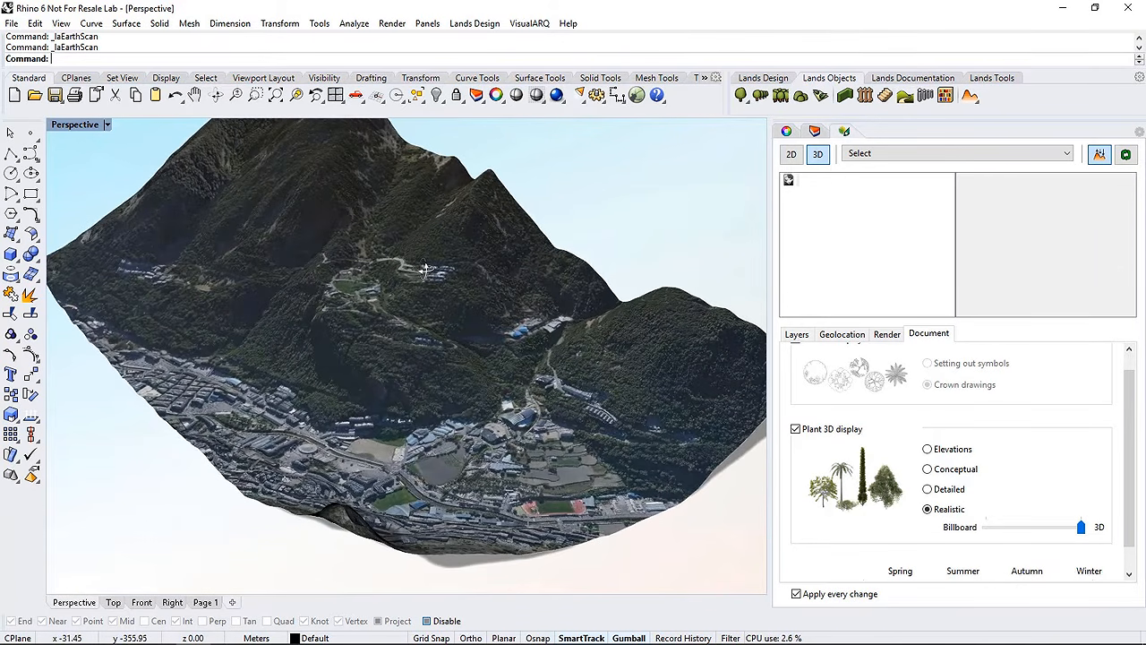
Check the viewport's display mode and inspect the terrain mesh's grid and overall shape
click(107, 125)
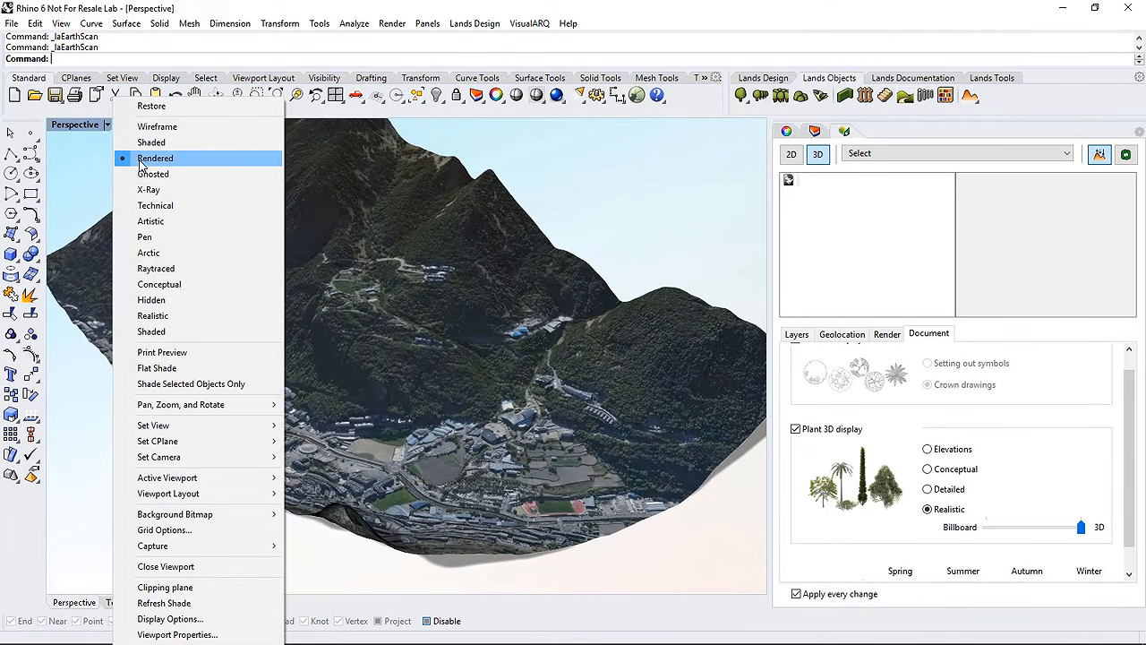
click(364, 226)
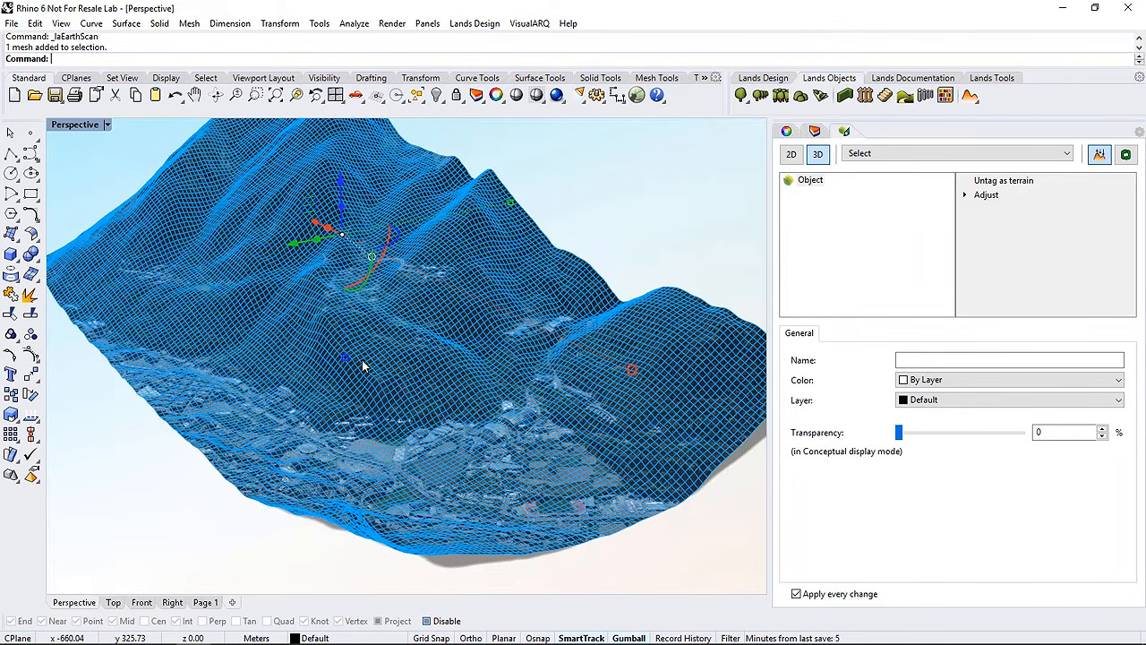
click(632, 218)
right_drag(562, 297, 500, 340)
scroll(501, 340, down, 7)
right_drag(438, 368, 474, 368)
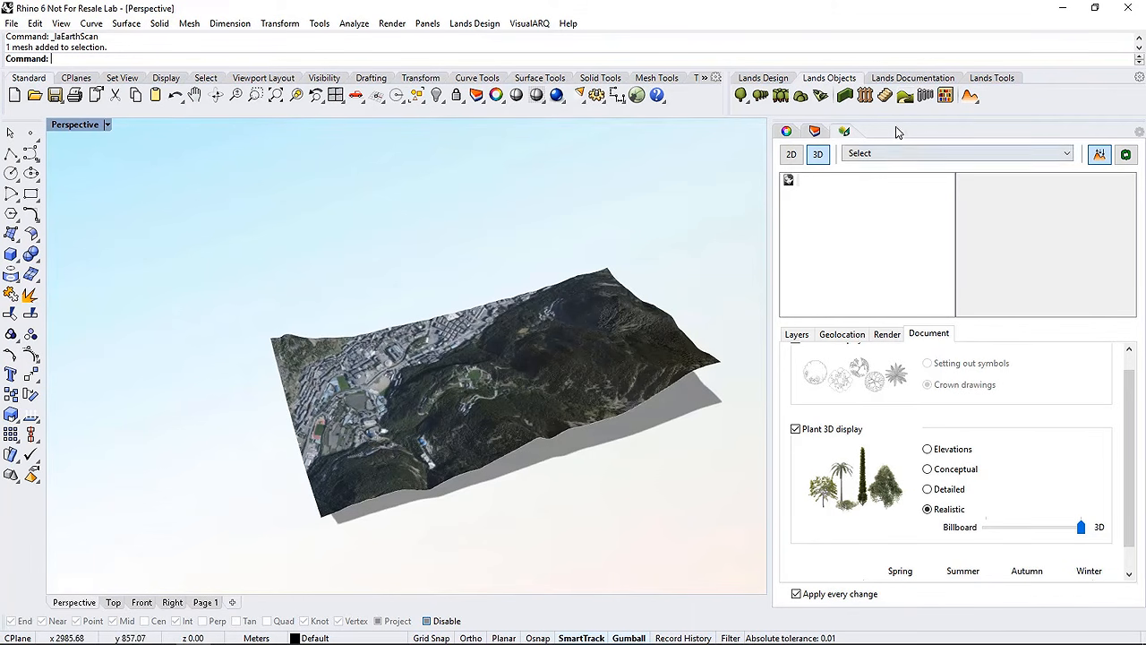
Import the adjoining terrain area north of the first one as a mesh, keeping the same extension
click(975, 101)
click(1030, 141)
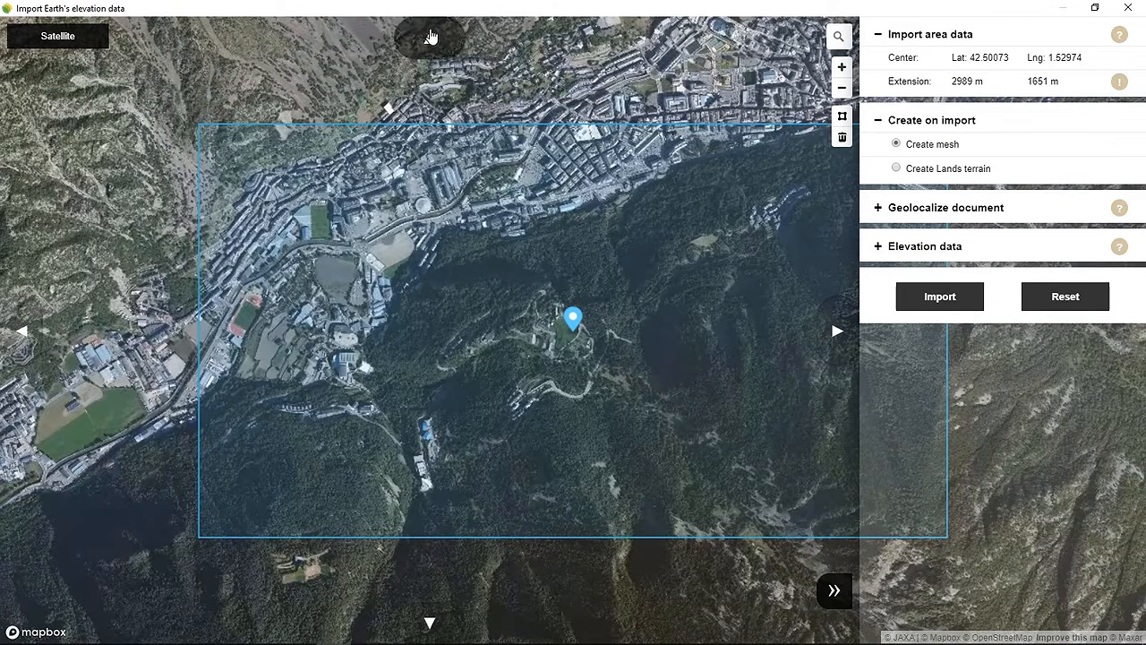
click(431, 37)
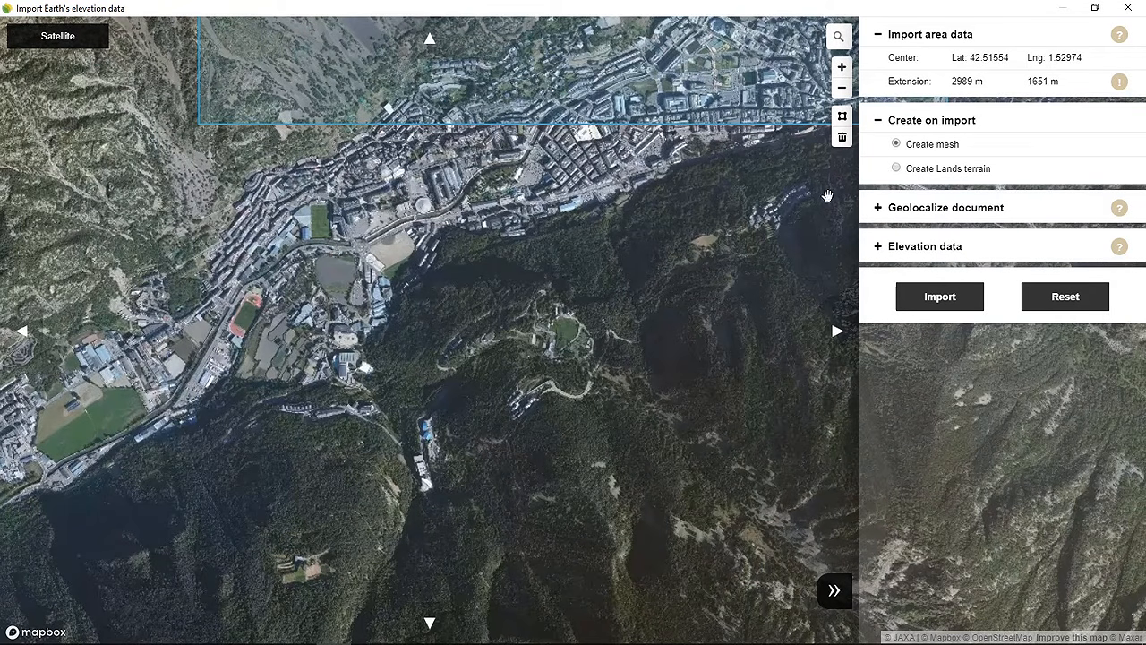
click(879, 211)
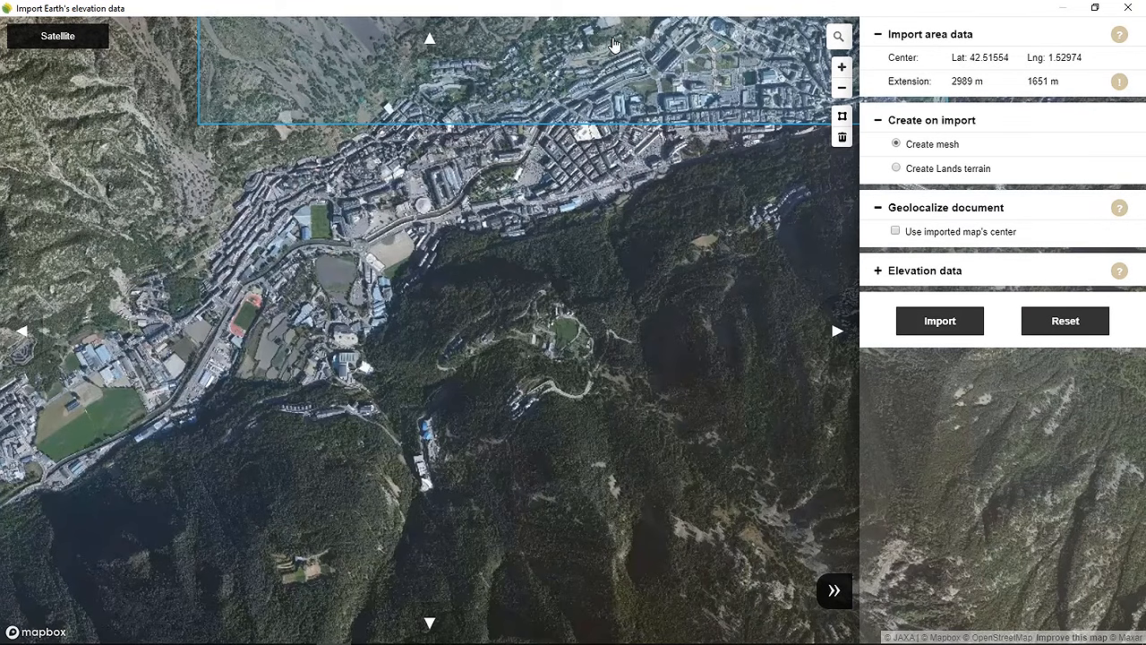
drag(604, 158, 506, 466)
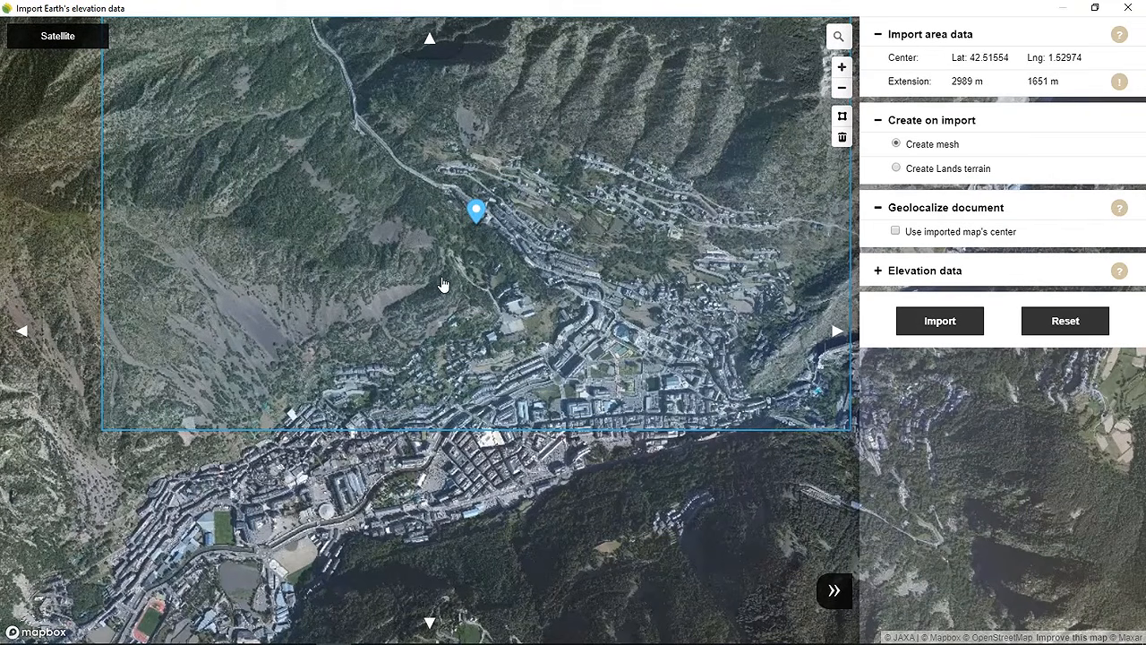
click(940, 321)
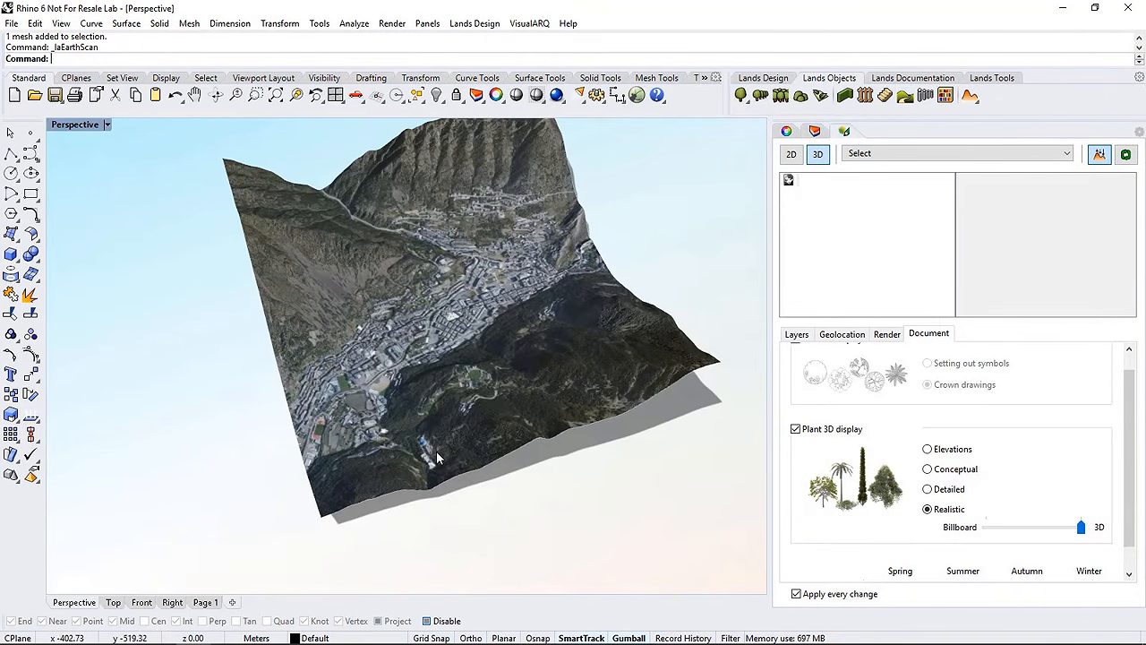
Repeat the Earth elevation import for the adjoining area west of the northern terrain, creating another mesh
right_drag(435, 458, 394, 421)
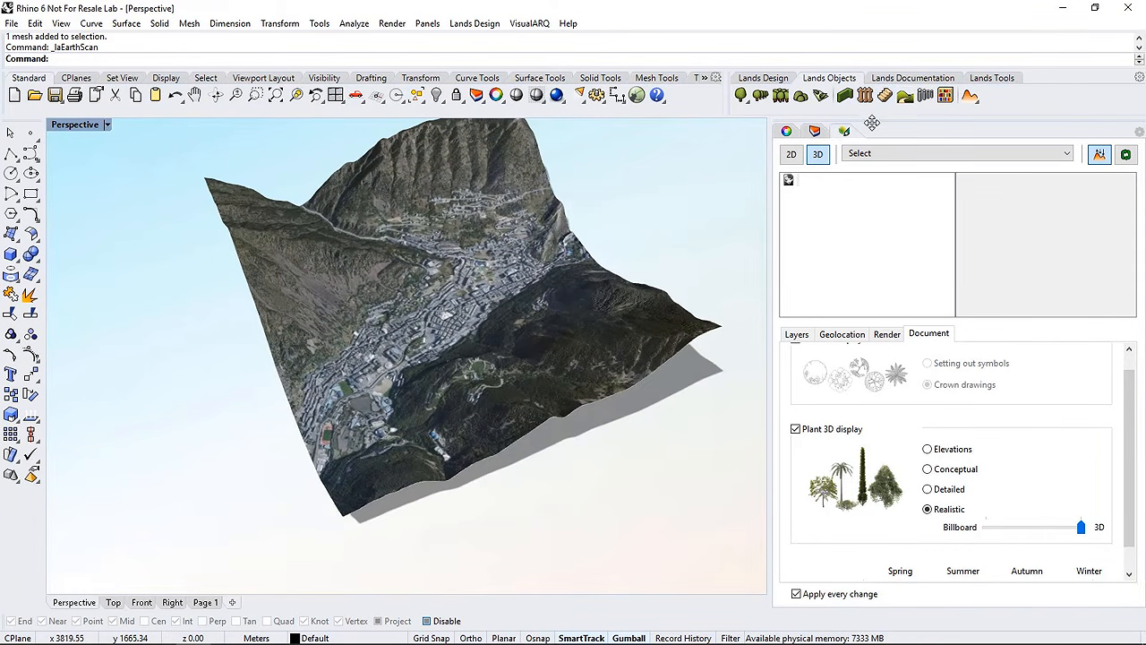
right_click(171, 62)
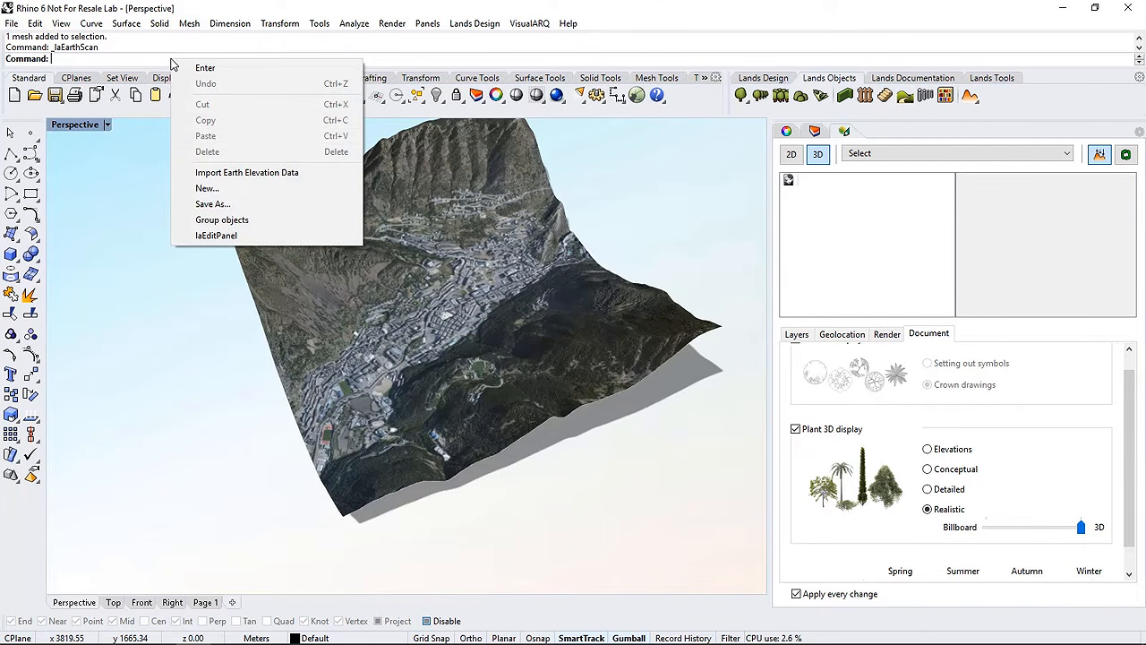
click(229, 173)
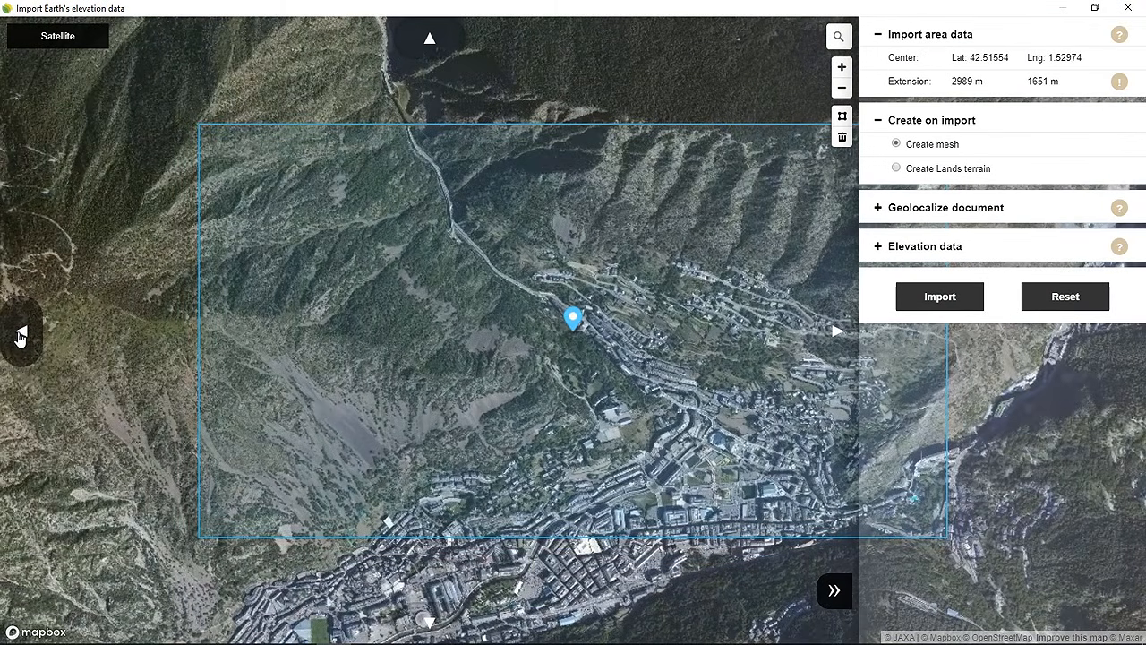
click(20, 337)
click(936, 301)
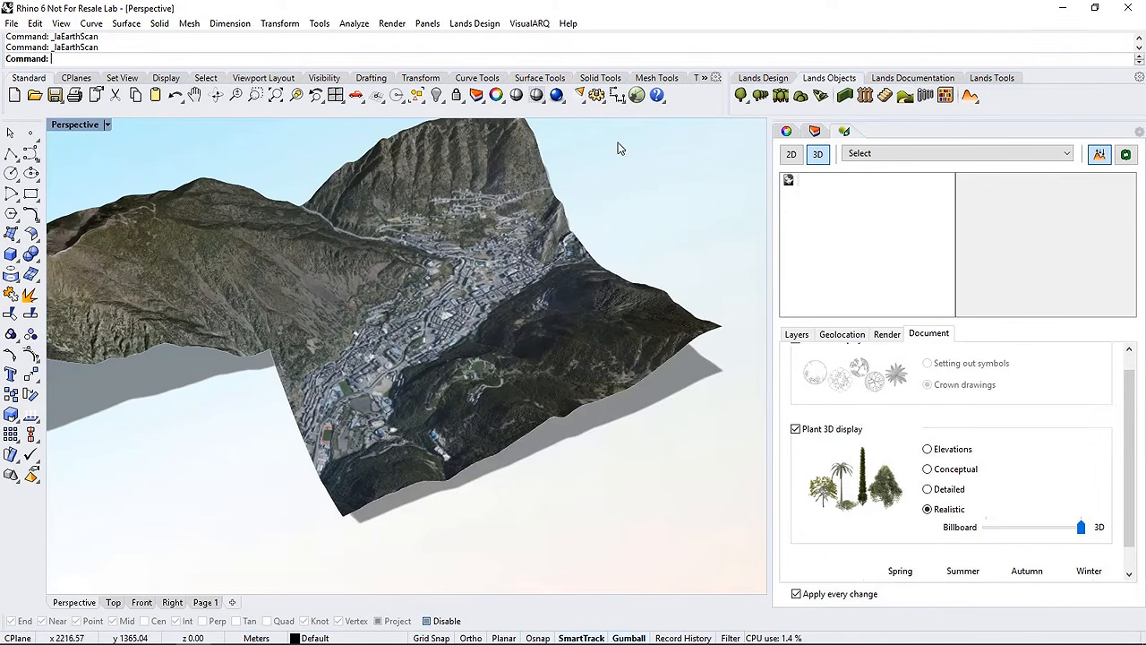
Import the adjoining terrain area south of the last one as a mesh, keeping the same extension
right_click(498, 60)
click(537, 172)
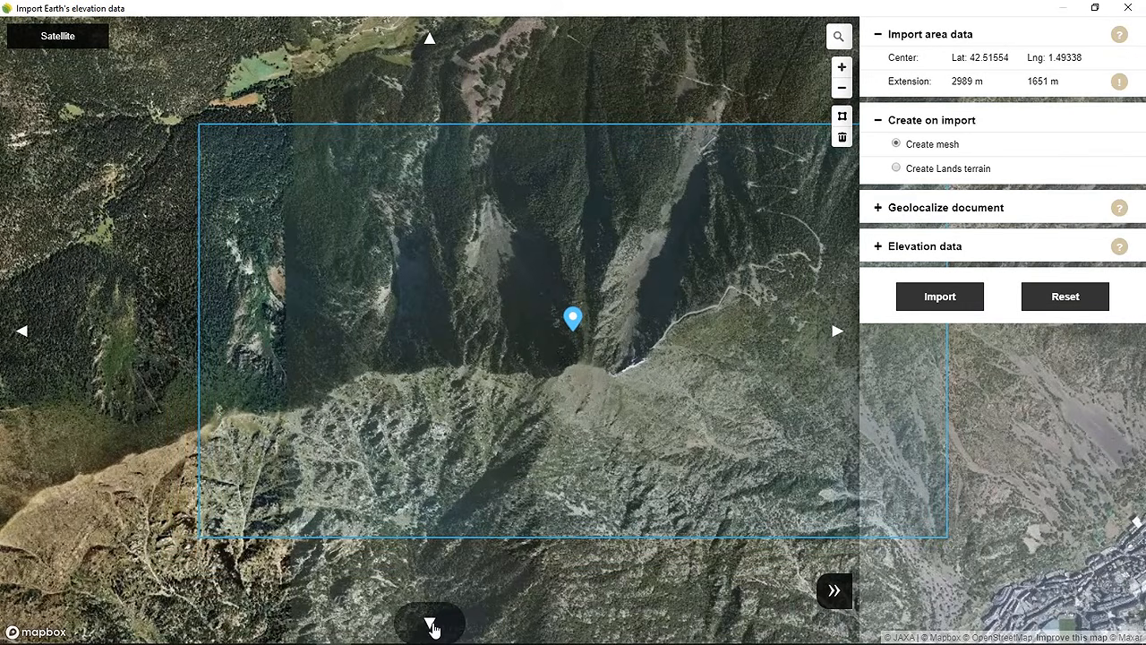
click(431, 625)
click(942, 295)
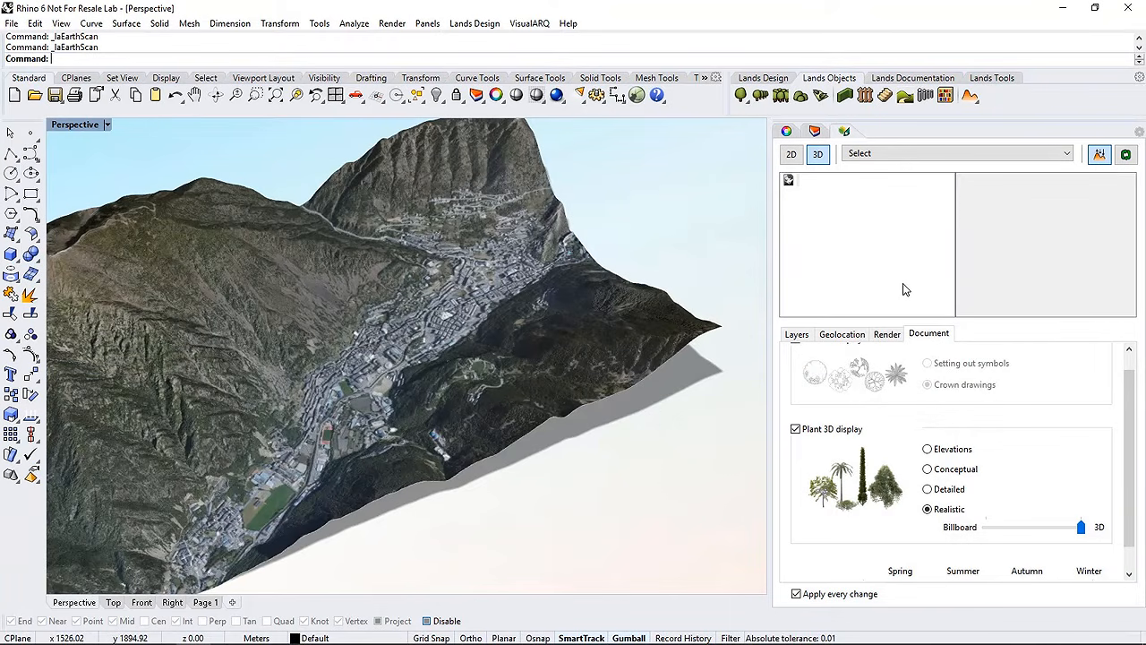
Group the four terrain meshes and check that they select as a single object
scroll(732, 312, down, 3)
right_drag(732, 312, 692, 321)
click(363, 297)
click(523, 277)
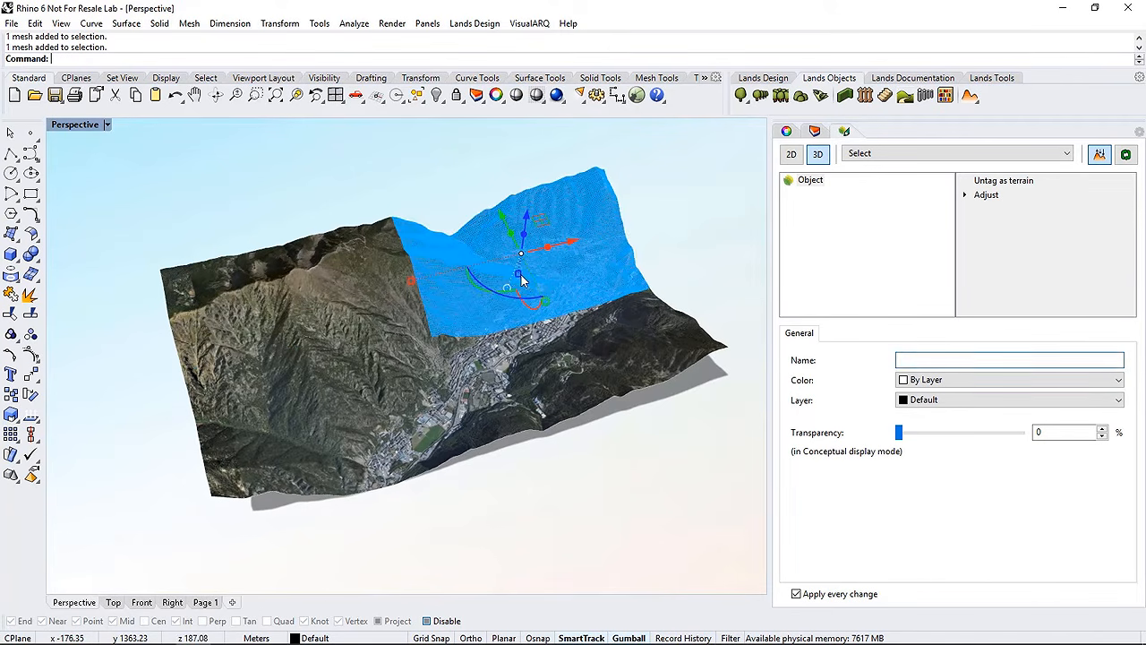
click(564, 356)
click(407, 392)
drag(637, 477, 368, 305)
click(10, 335)
click(468, 487)
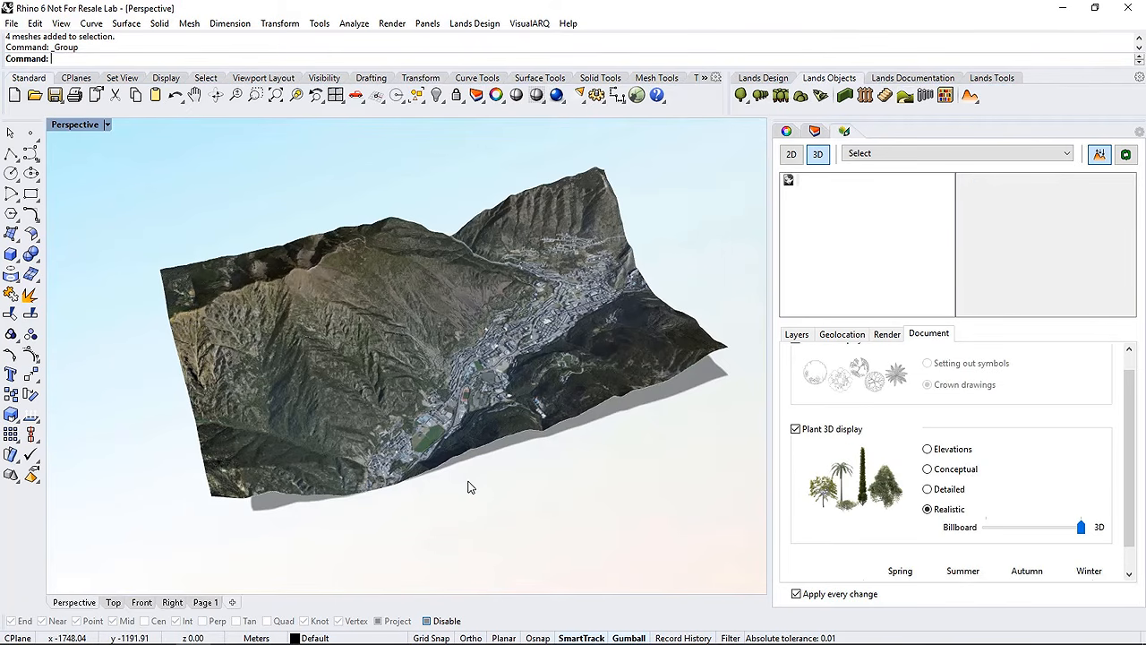
click(388, 399)
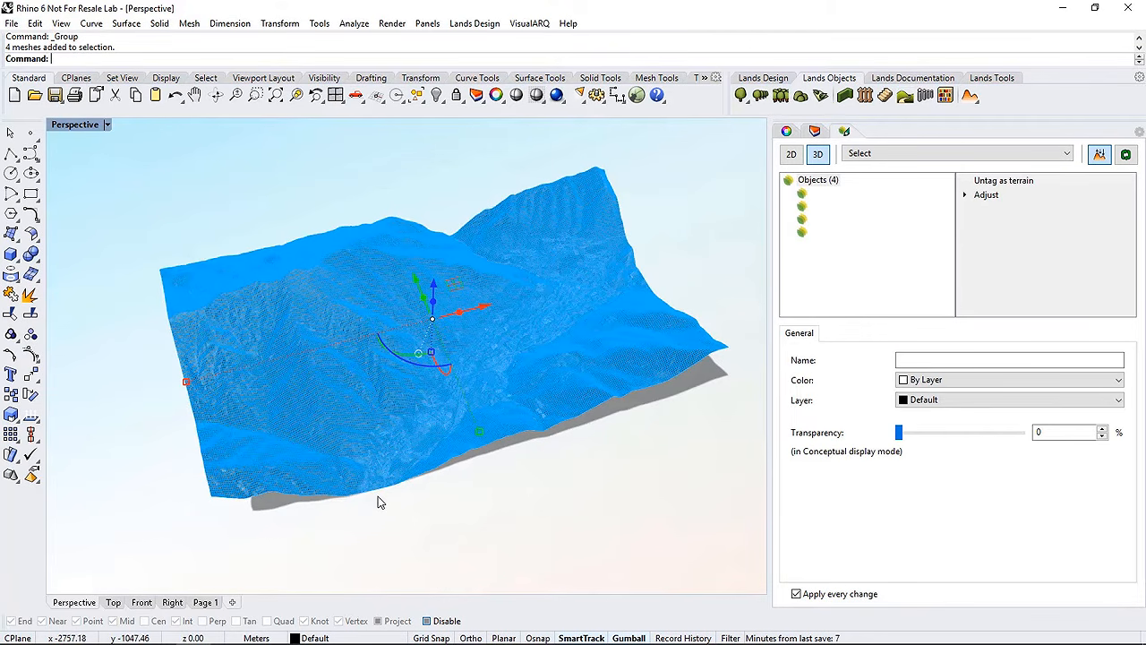
click(391, 504)
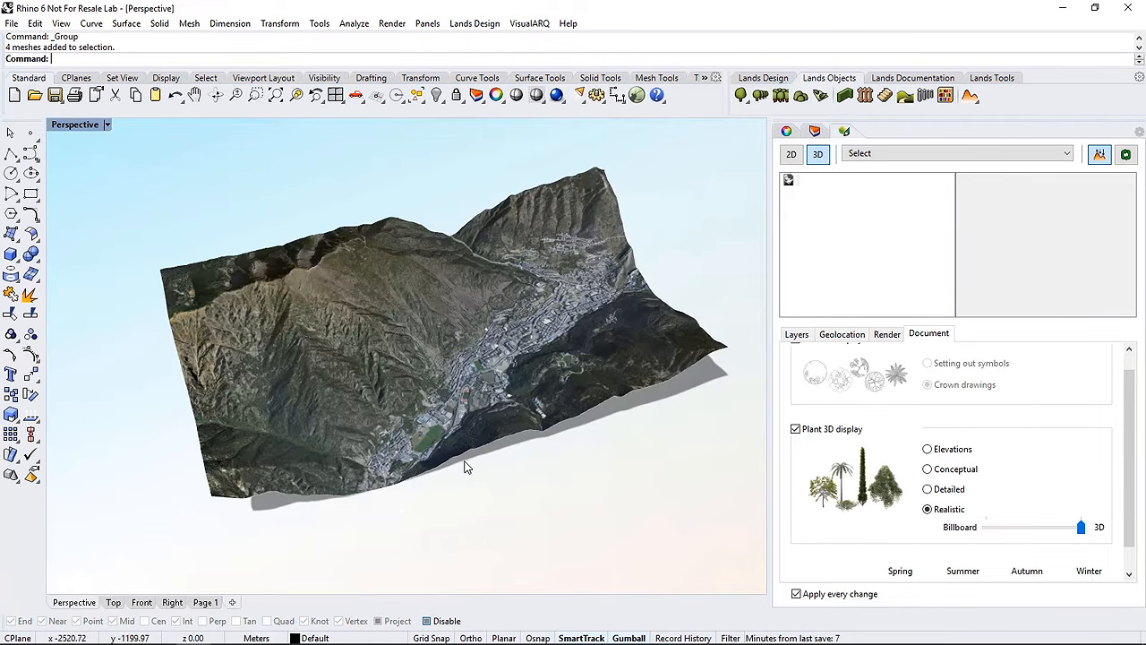
Reopen the Earth elevation import and shift the import area to the adjoining eastern tile, over the wooded hill beside the town
scroll(566, 405, up, 6)
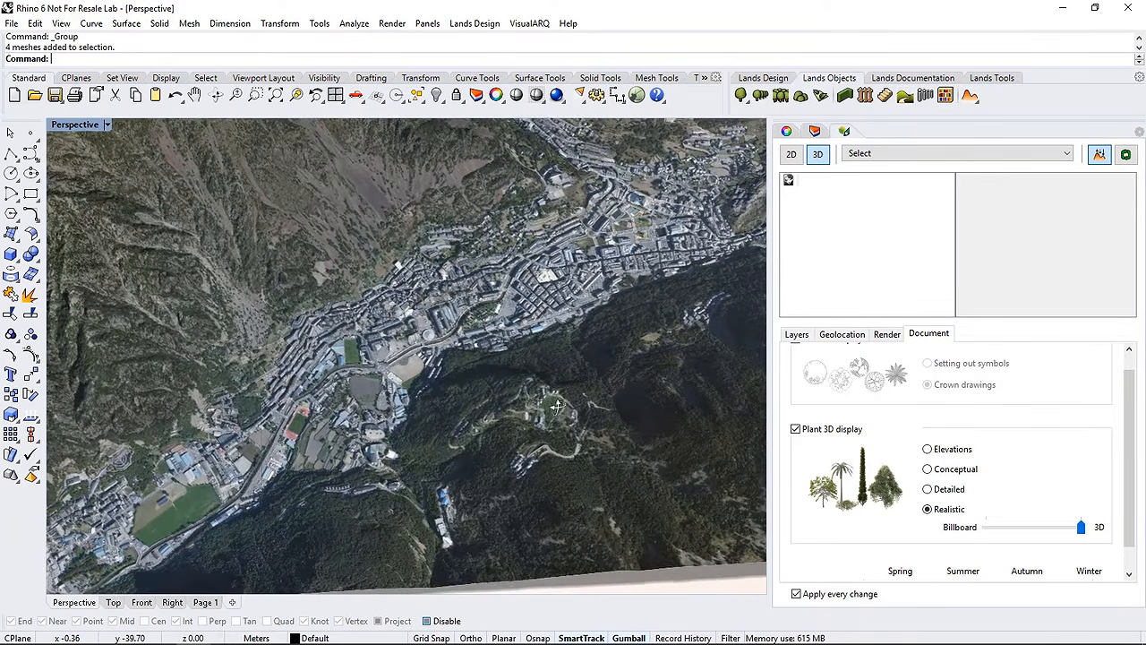
right_drag(577, 423, 583, 387)
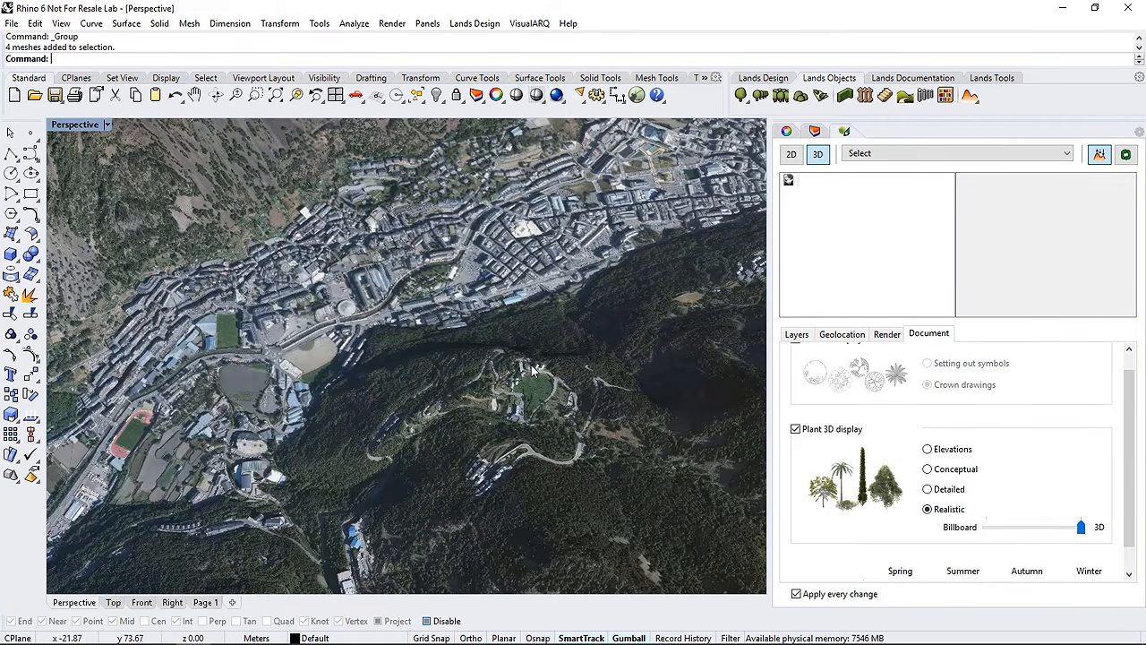
click(969, 95)
click(1030, 143)
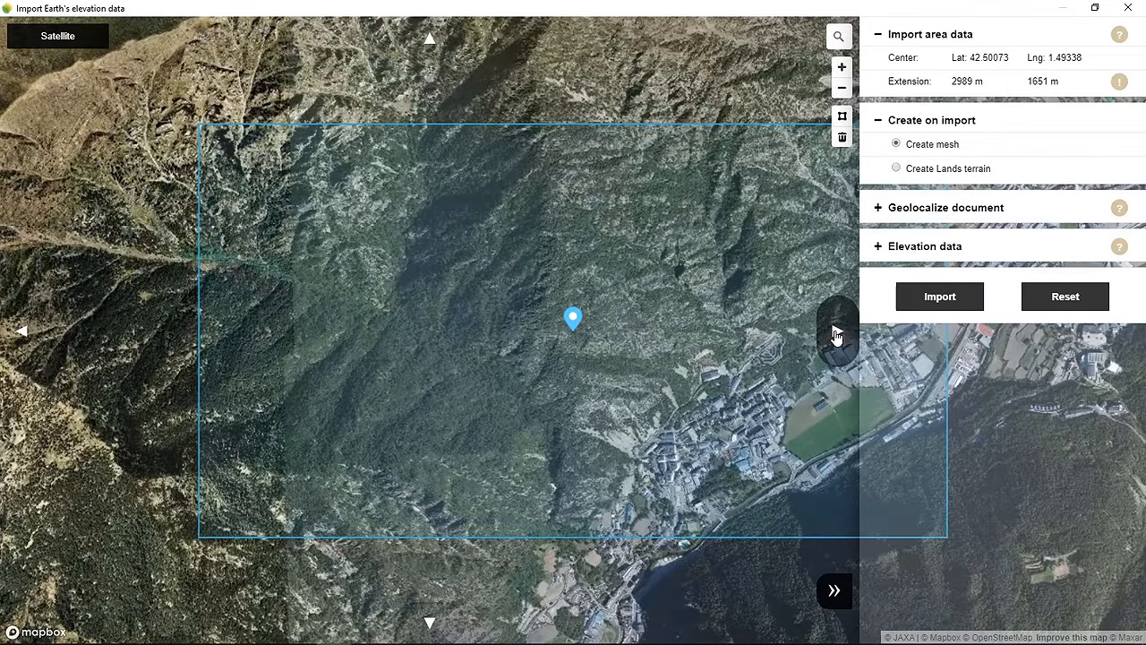
click(836, 334)
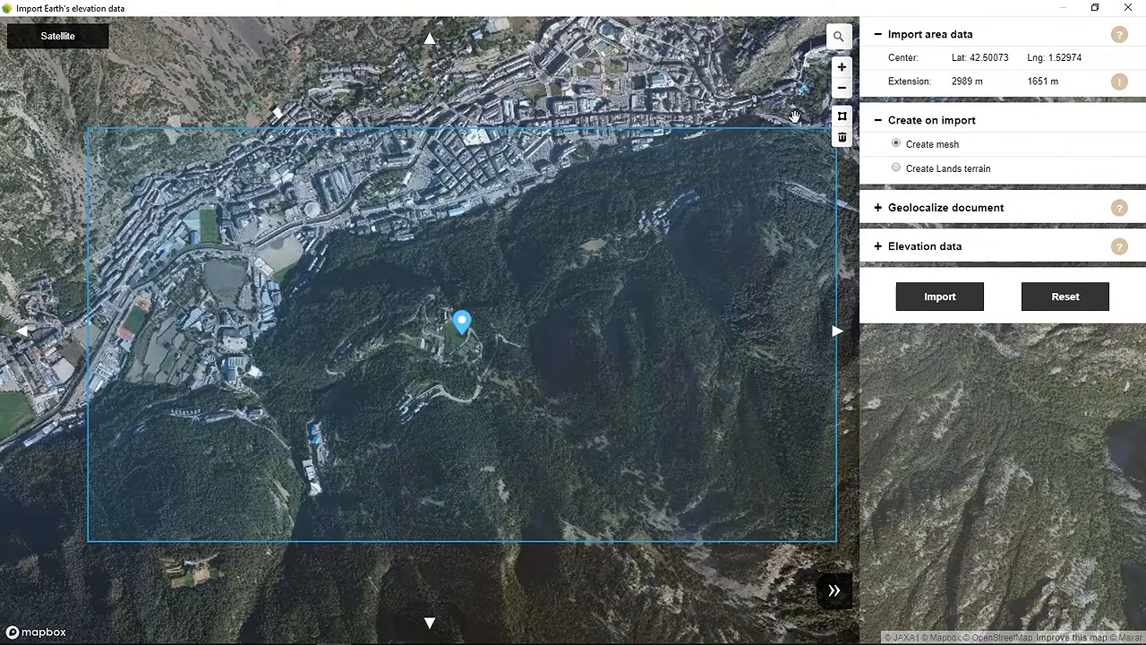
Outline a smaller area of about 781 × 518 m around the hilltop clearing and import it as a Lands terrain for inspection
click(841, 118)
mouse_move(341, 288)
mouse_down()
mouse_move(472, 402)
mouse_move(538, 418)
mouse_up()
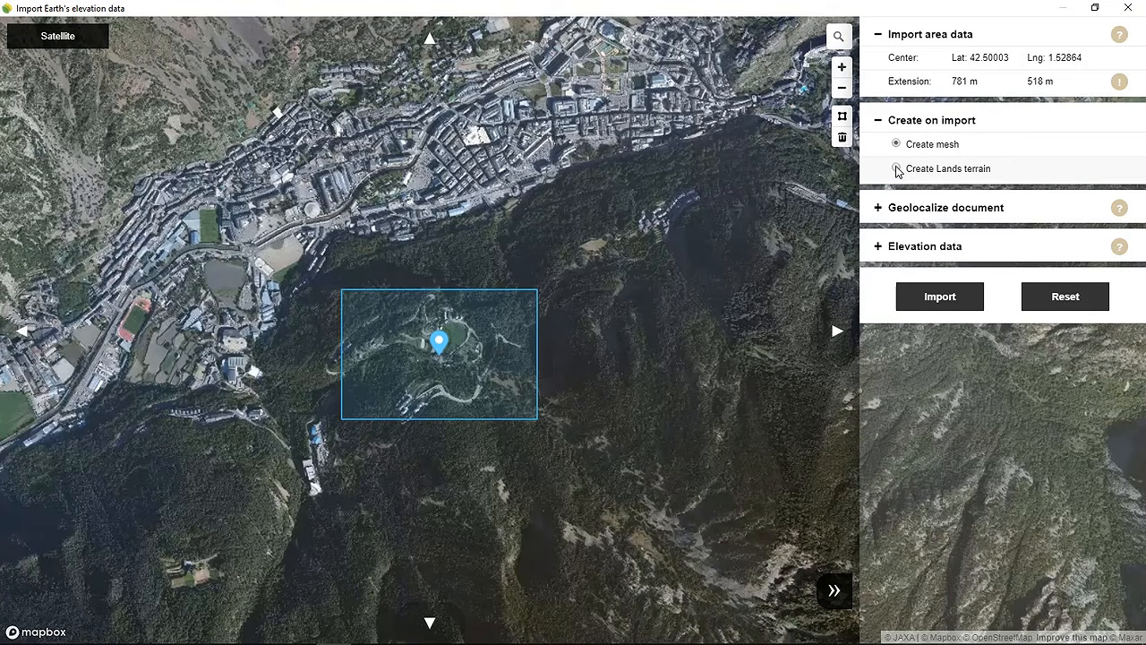
click(965, 305)
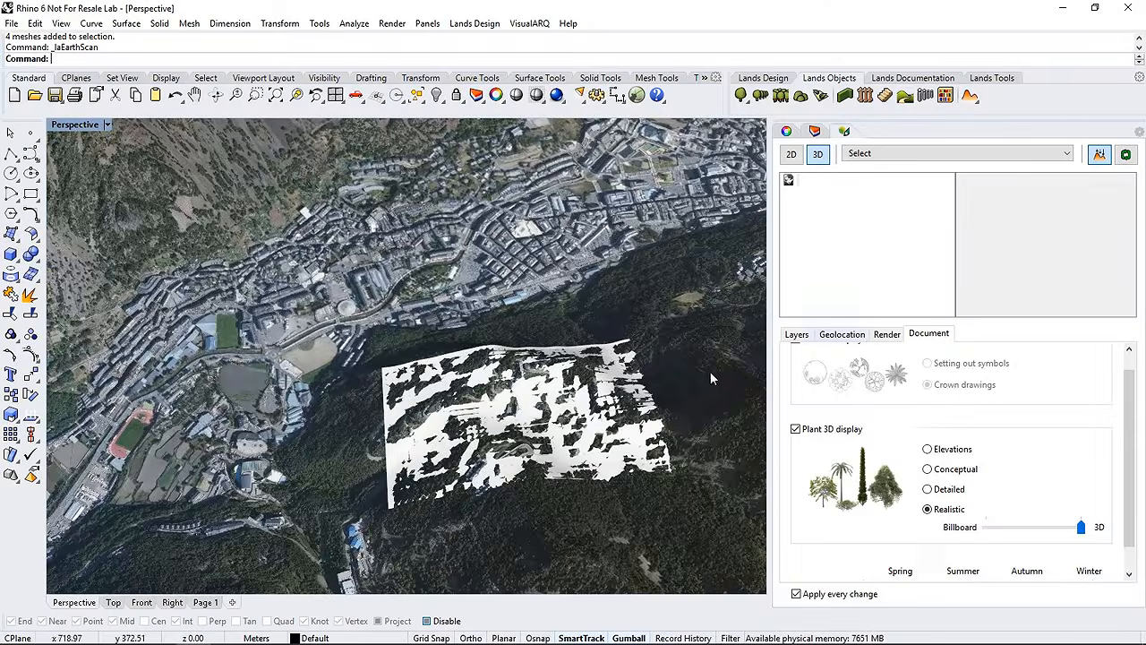
right_drag(709, 371, 552, 354)
scroll(551, 354, down, 8)
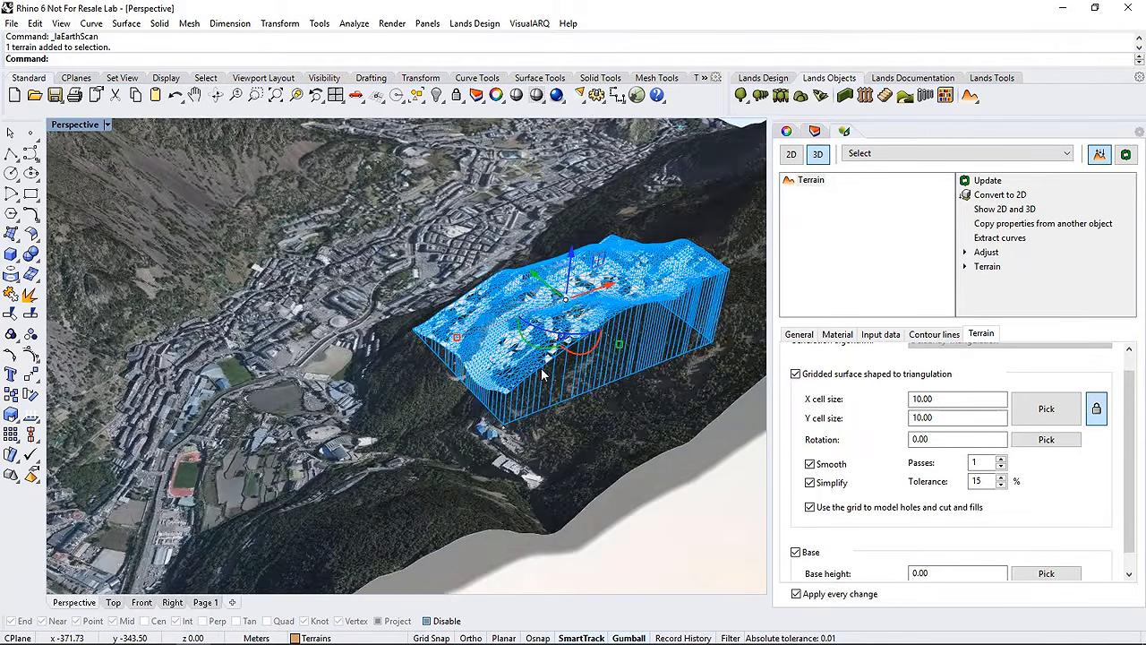
scroll(540, 376, down, 3)
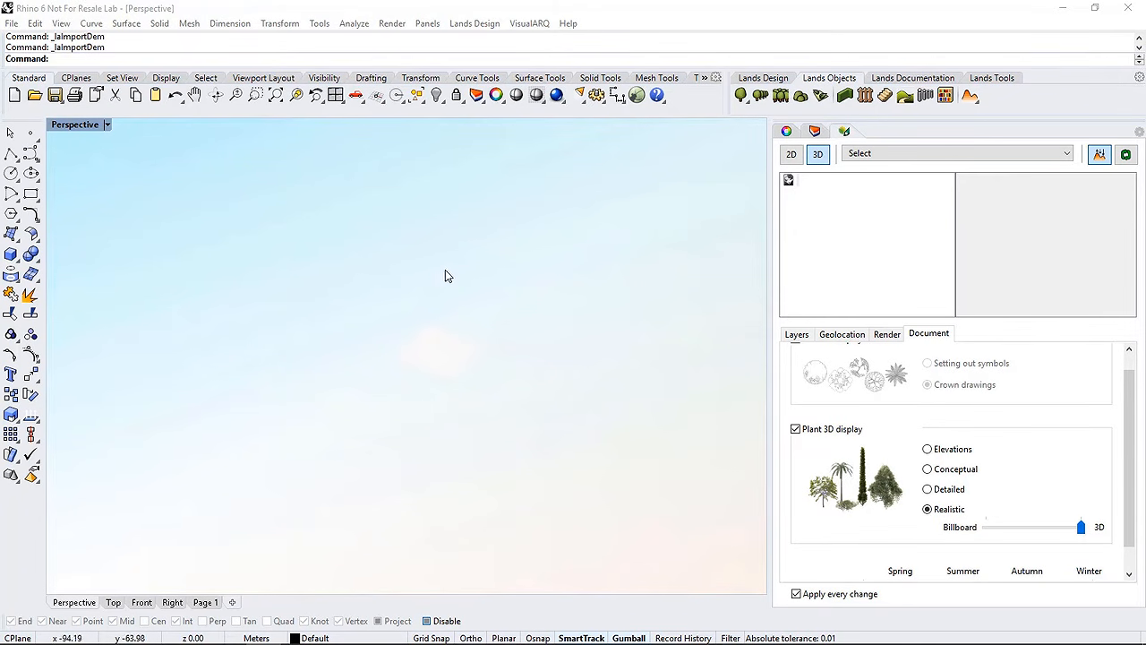
Start a DEM import for terrain modeling and load the osona text file from the DEM Files folder
click(474, 23)
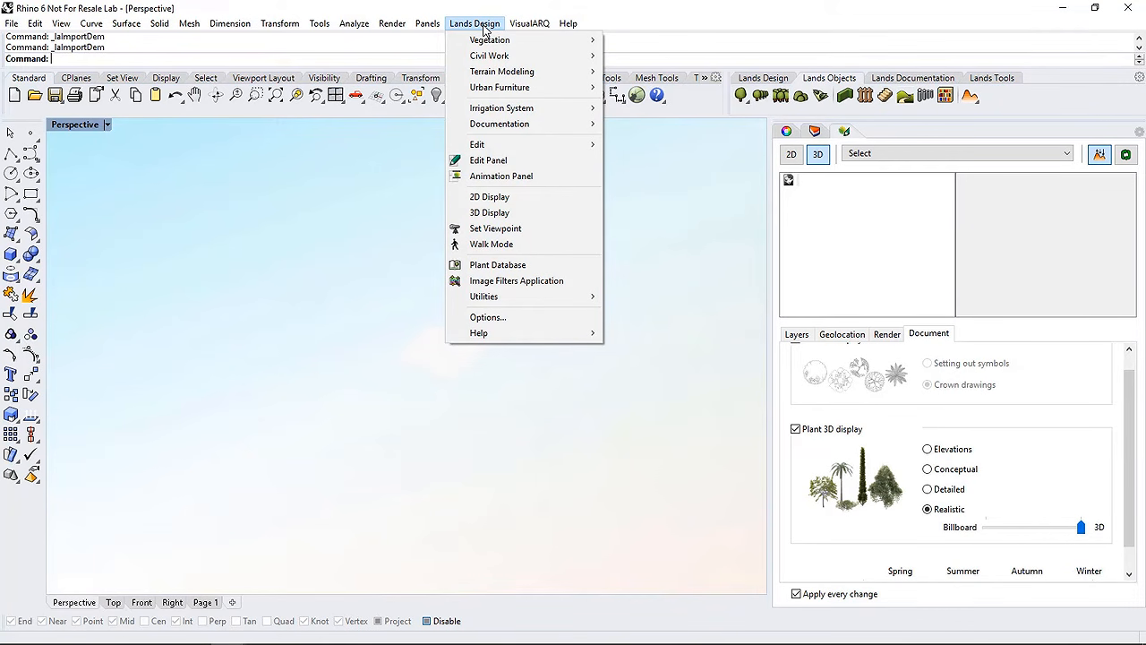
mouse_move(502, 72)
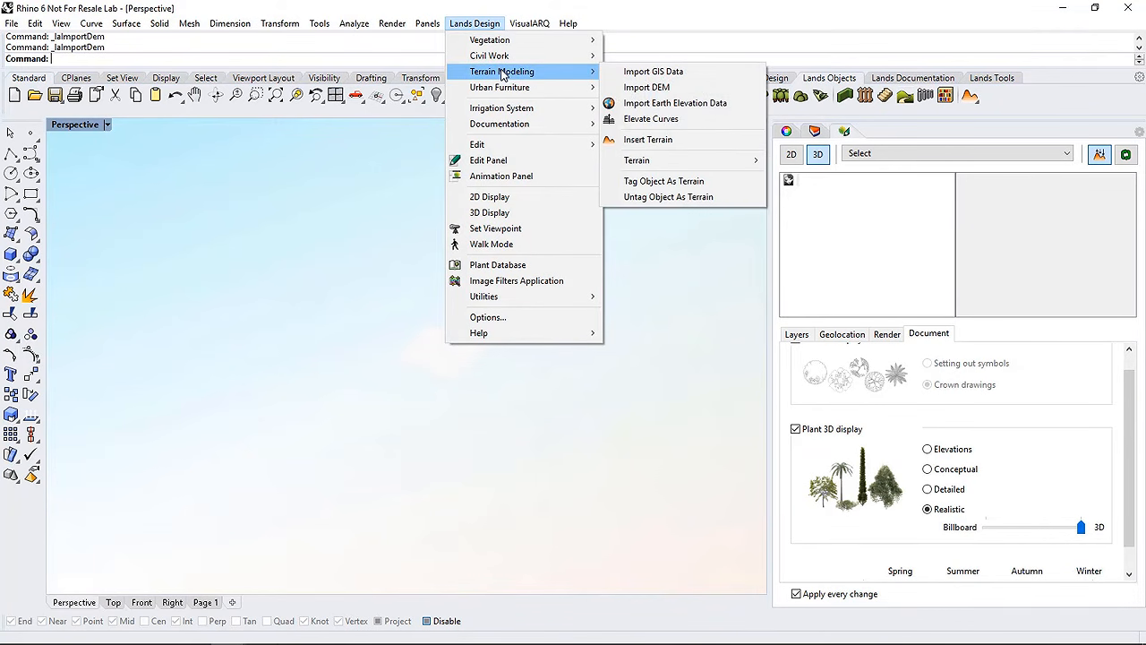
click(670, 88)
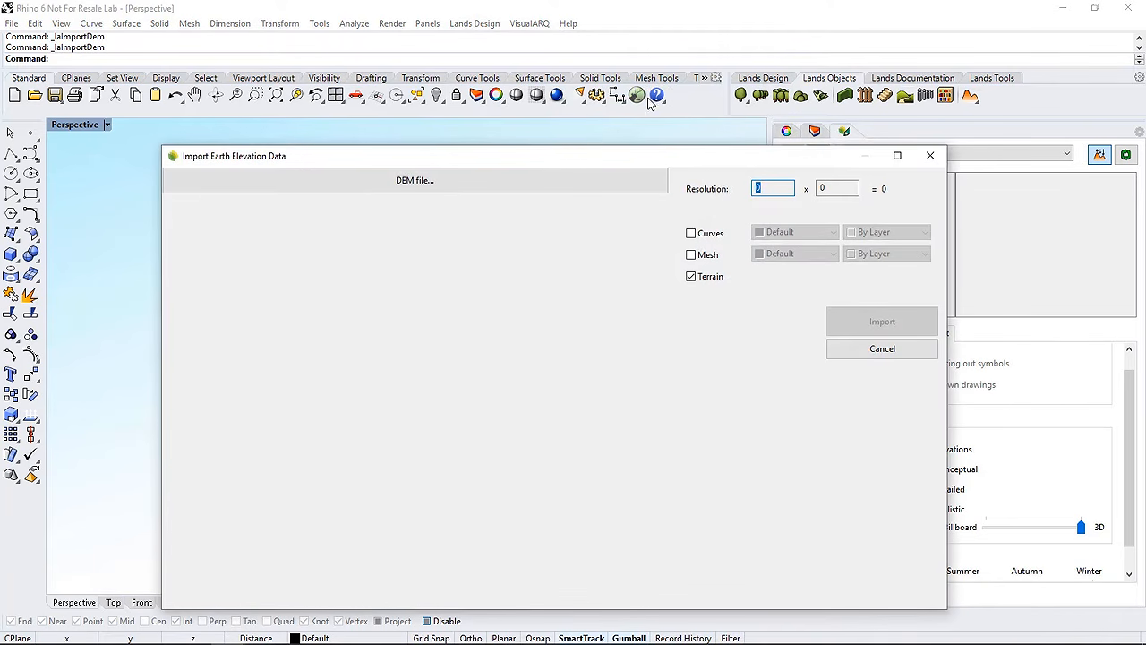
drag(593, 159, 563, 129)
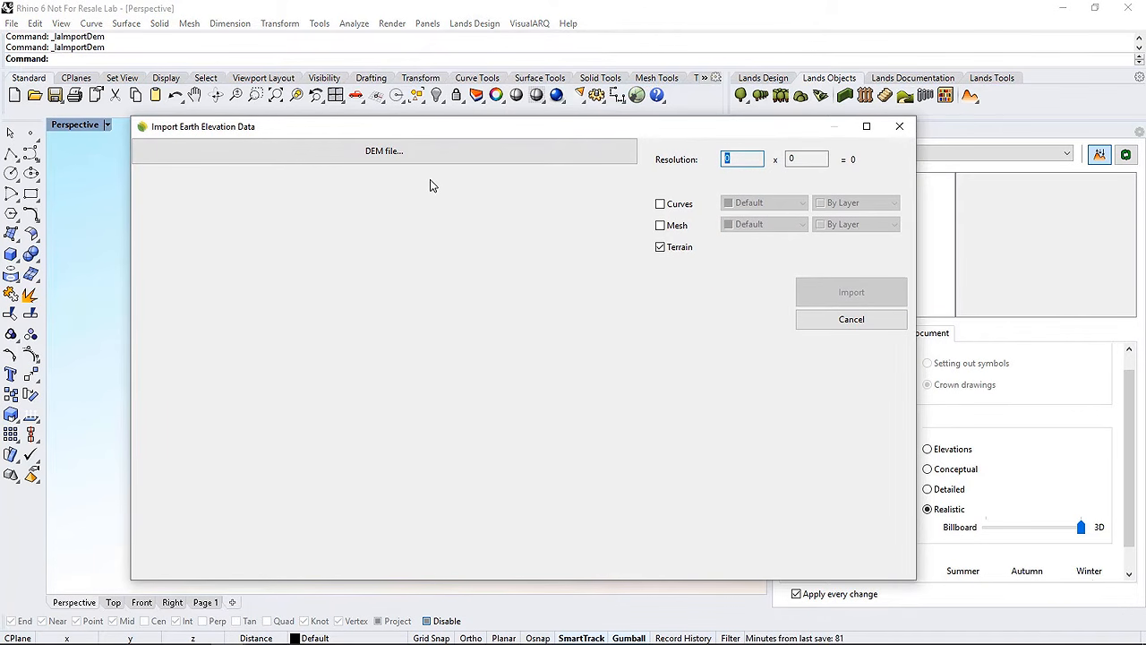
click(401, 152)
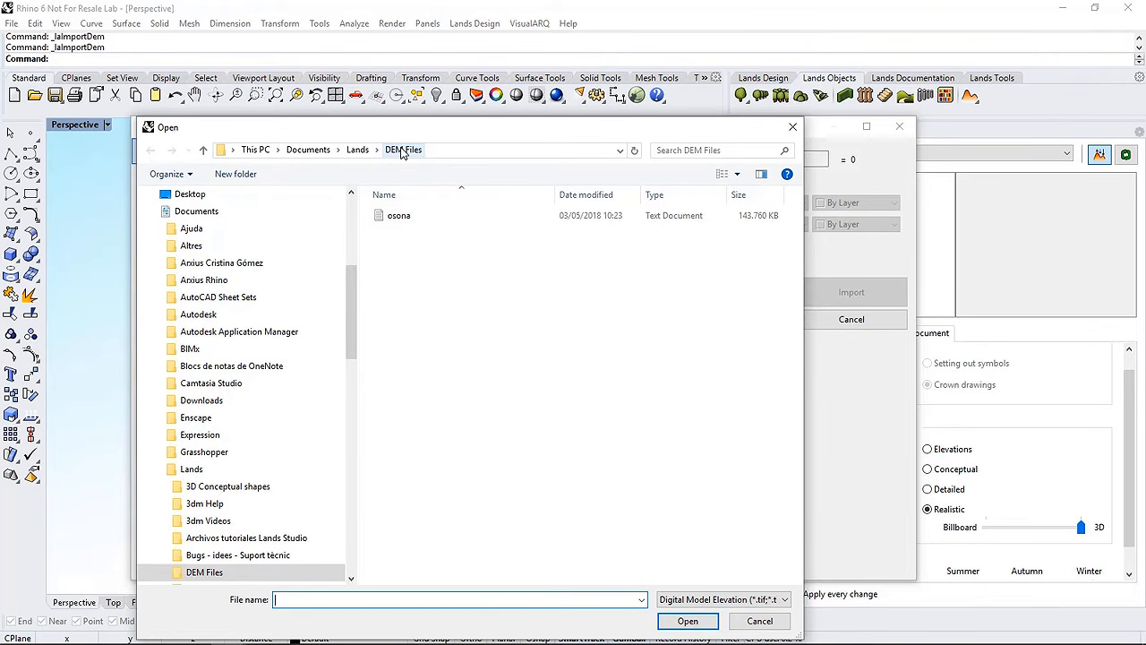
click(685, 602)
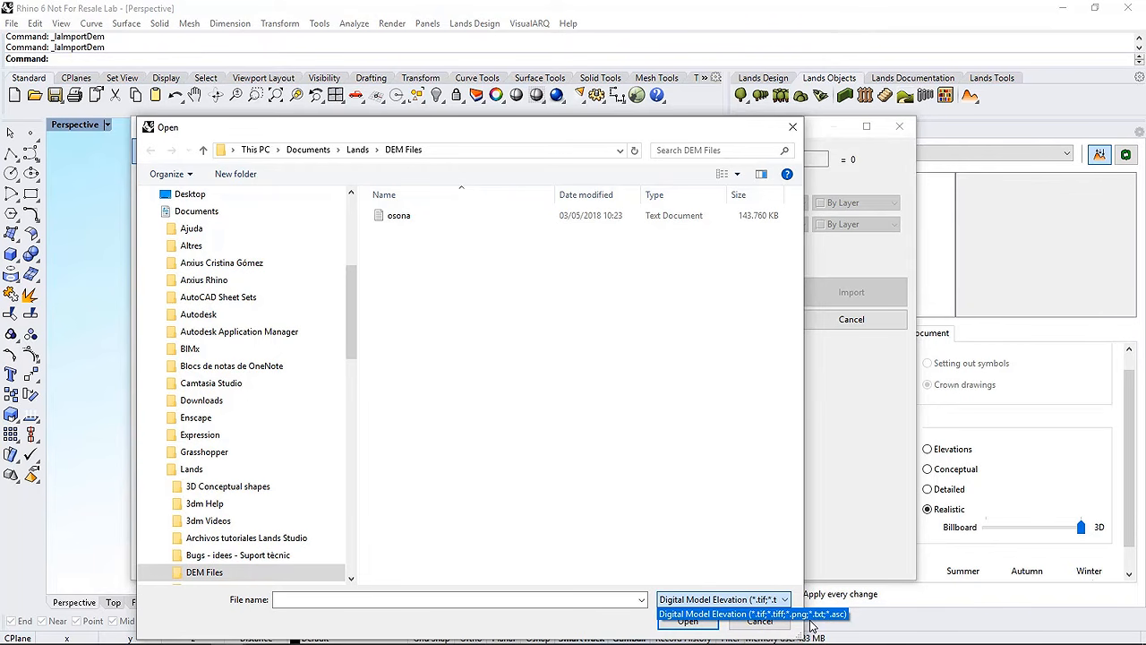
click(499, 261)
click(405, 219)
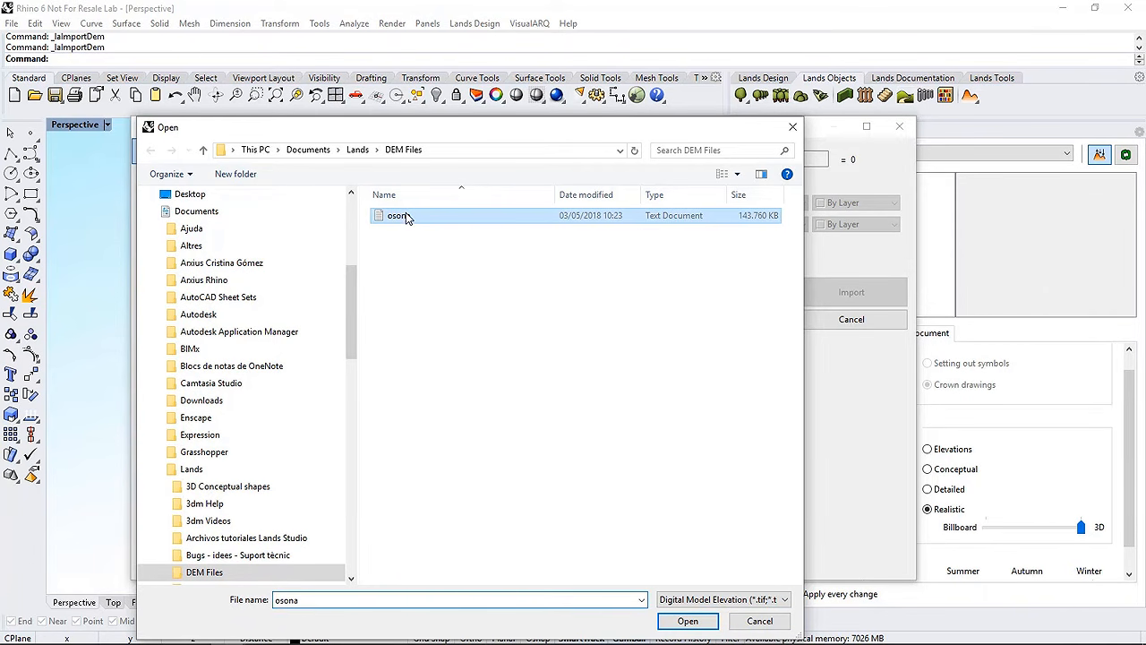
click(687, 621)
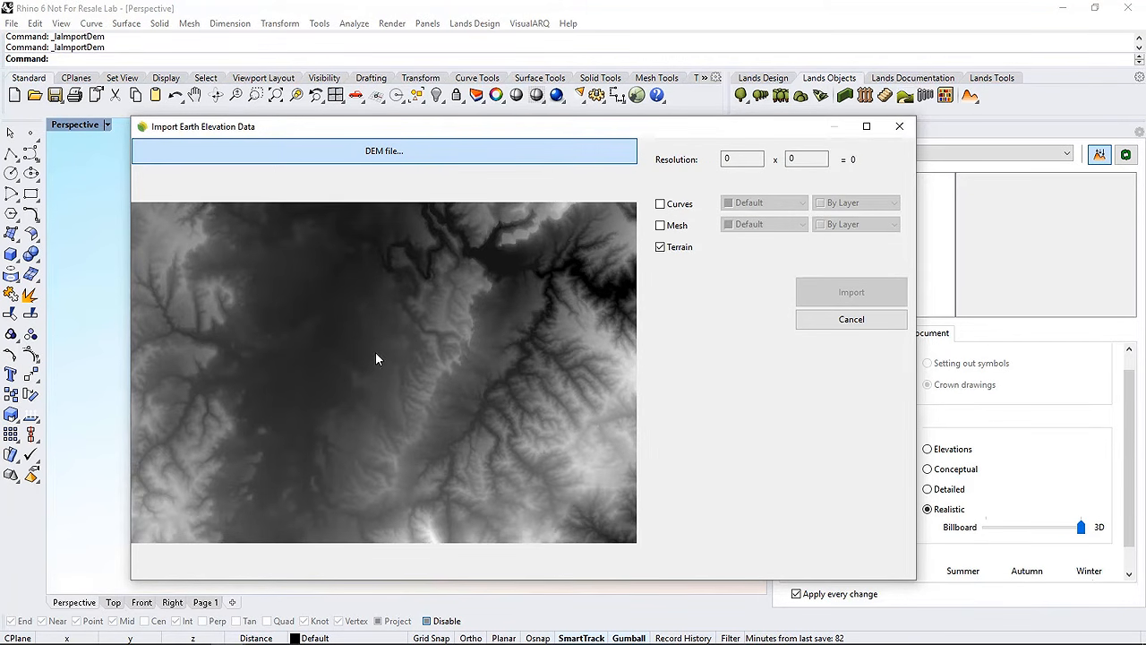
Outline the import region around the river bend in the elevation preview, at a resolution of 521 x 426
scroll(427, 333, up, 6)
scroll(427, 332, down, 5)
right_drag(427, 332, 438, 399)
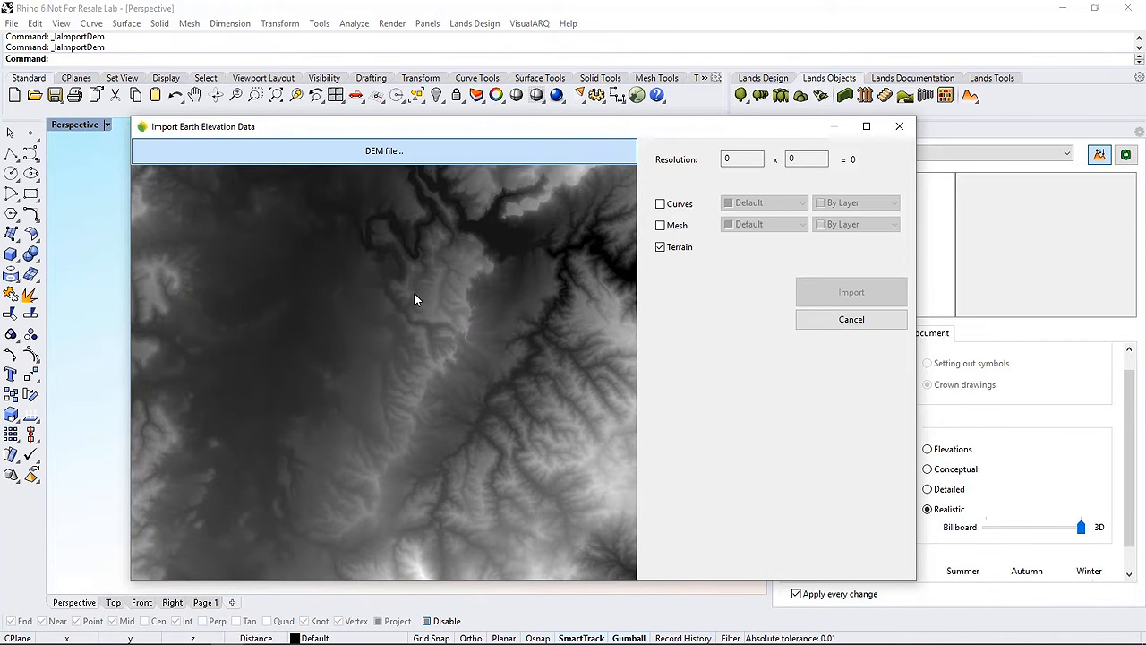
scroll(443, 201, up, 5)
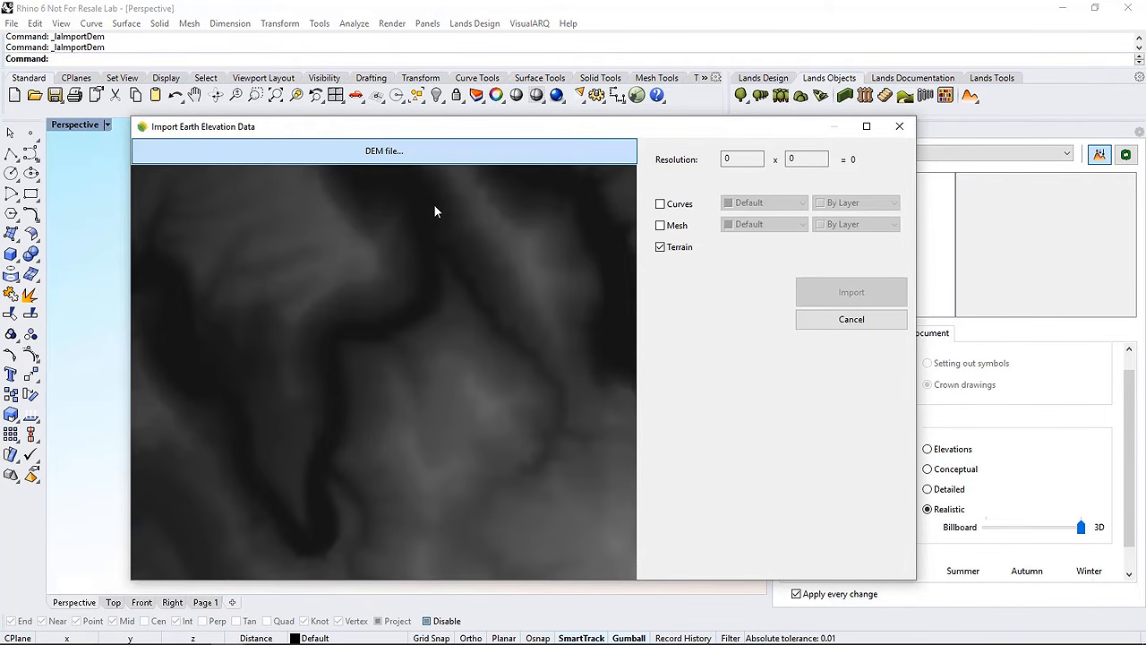
drag(396, 307, 289, 260)
drag(205, 213, 577, 517)
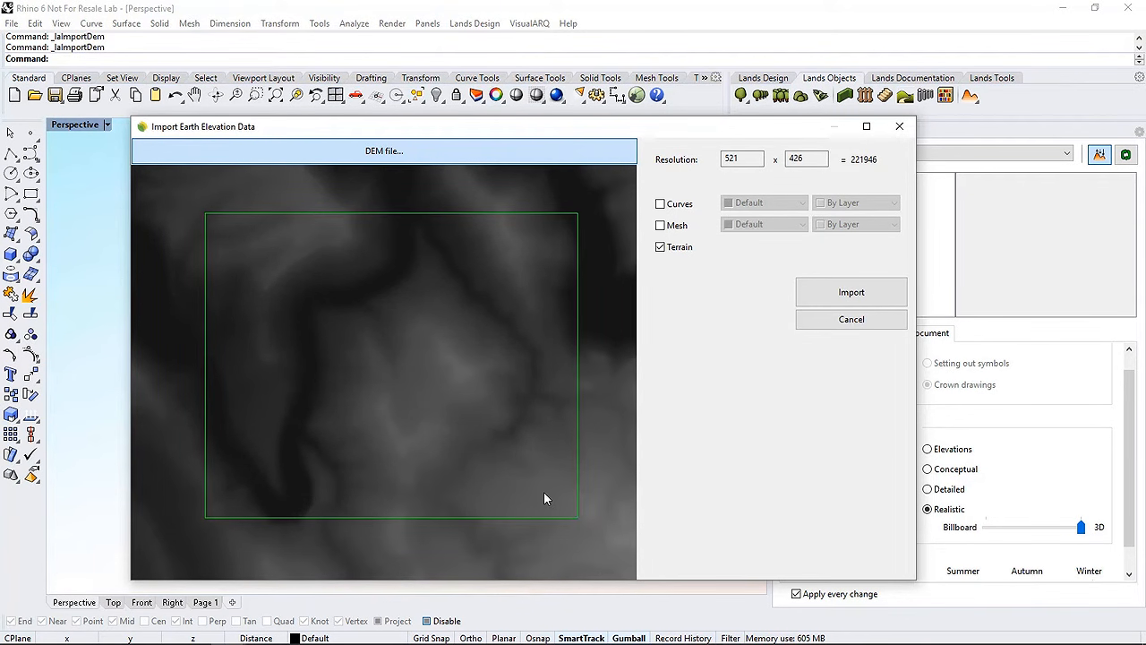
scroll(477, 416, down, 4)
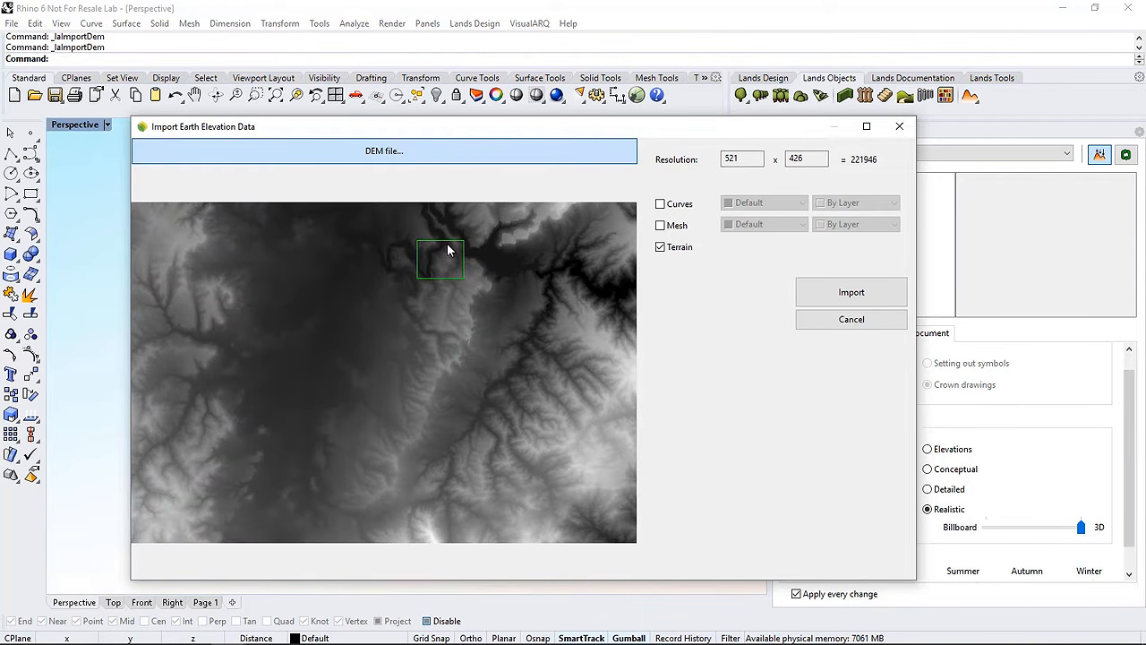
Try the curves and mesh outputs in turn, checking the layers offered for the curves, and turn both off again
click(661, 205)
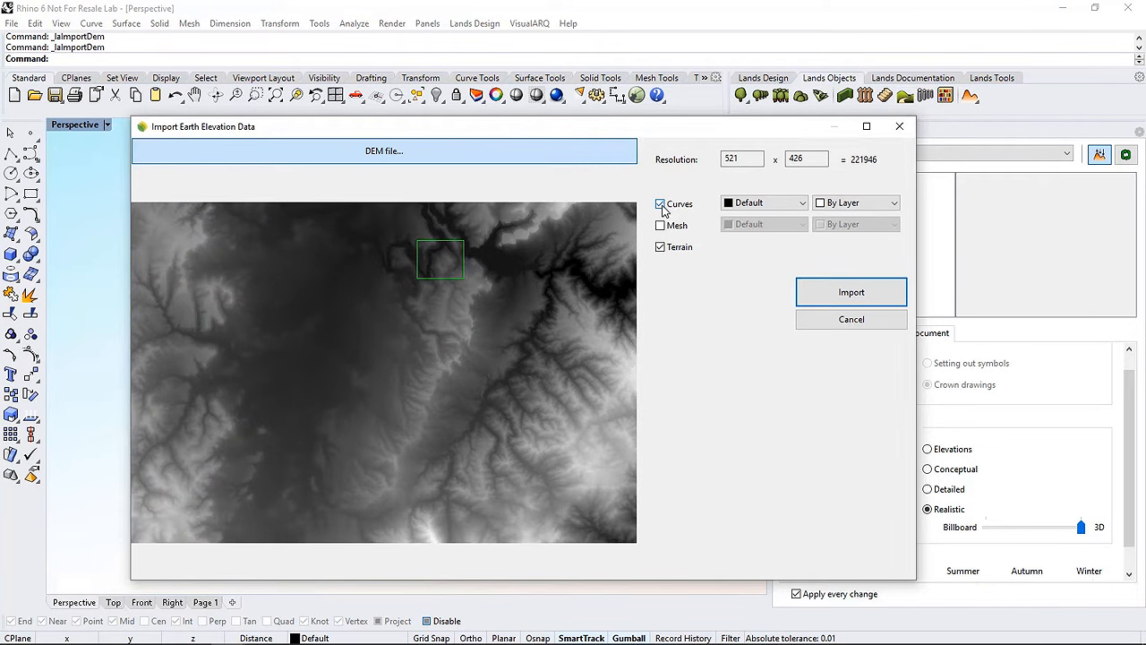
click(799, 203)
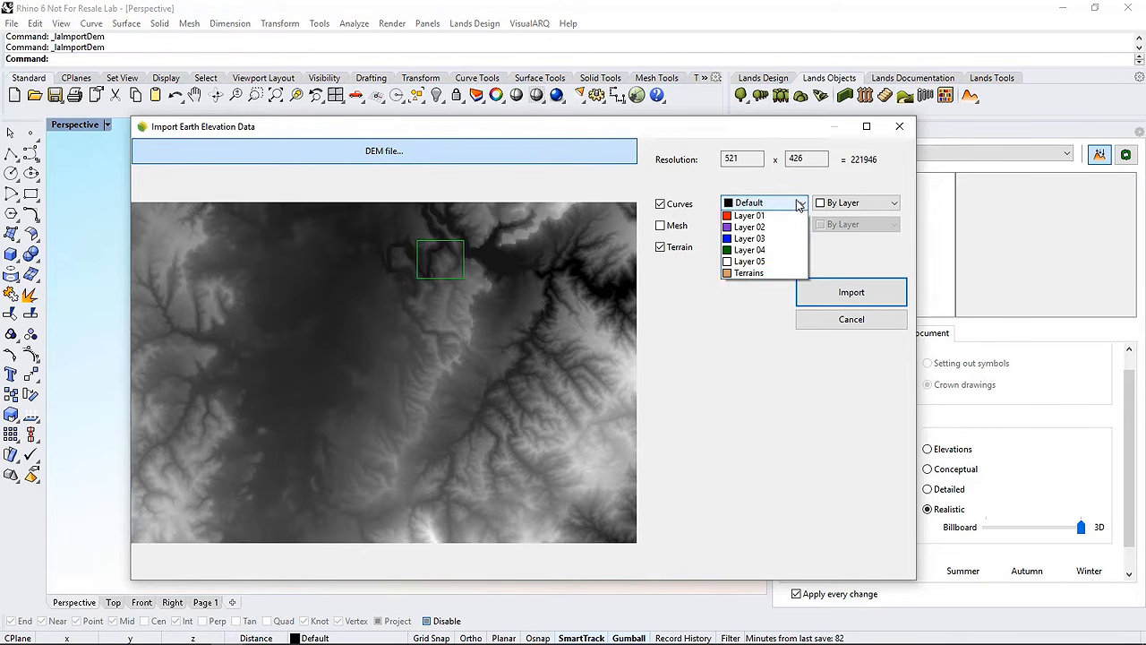
click(799, 205)
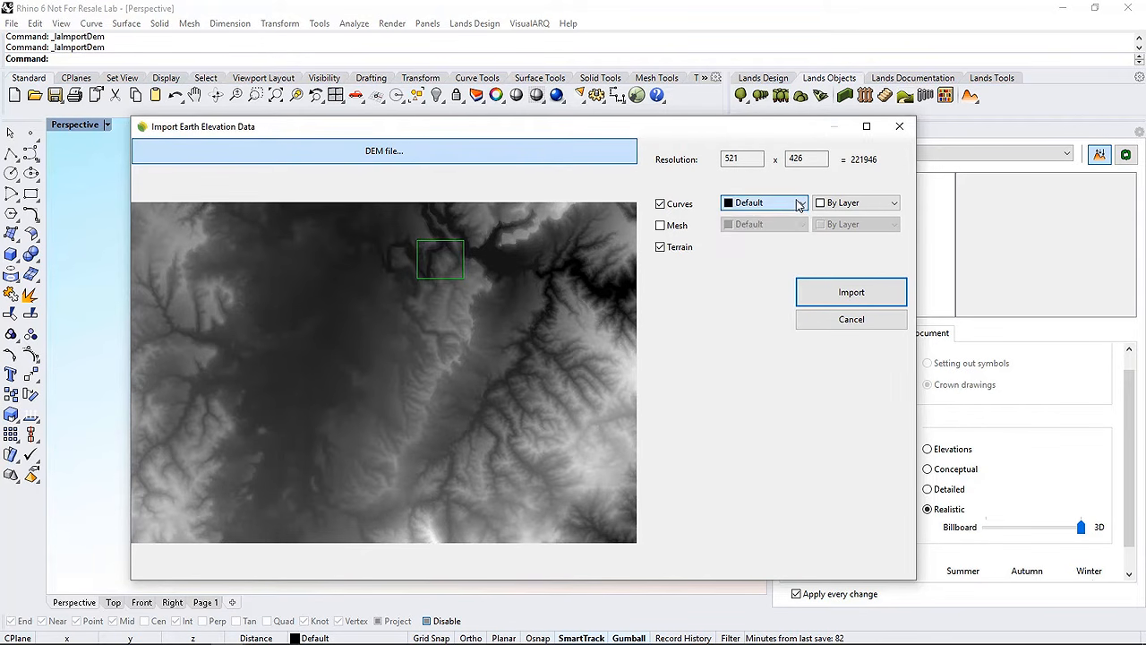
click(660, 204)
click(661, 226)
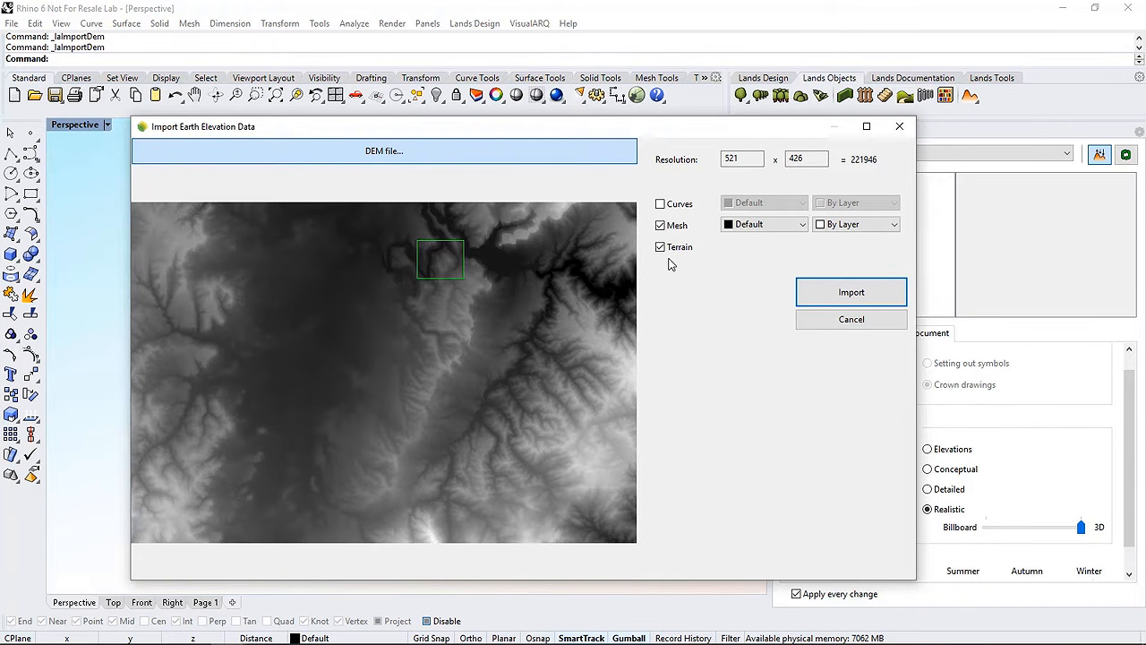
click(661, 225)
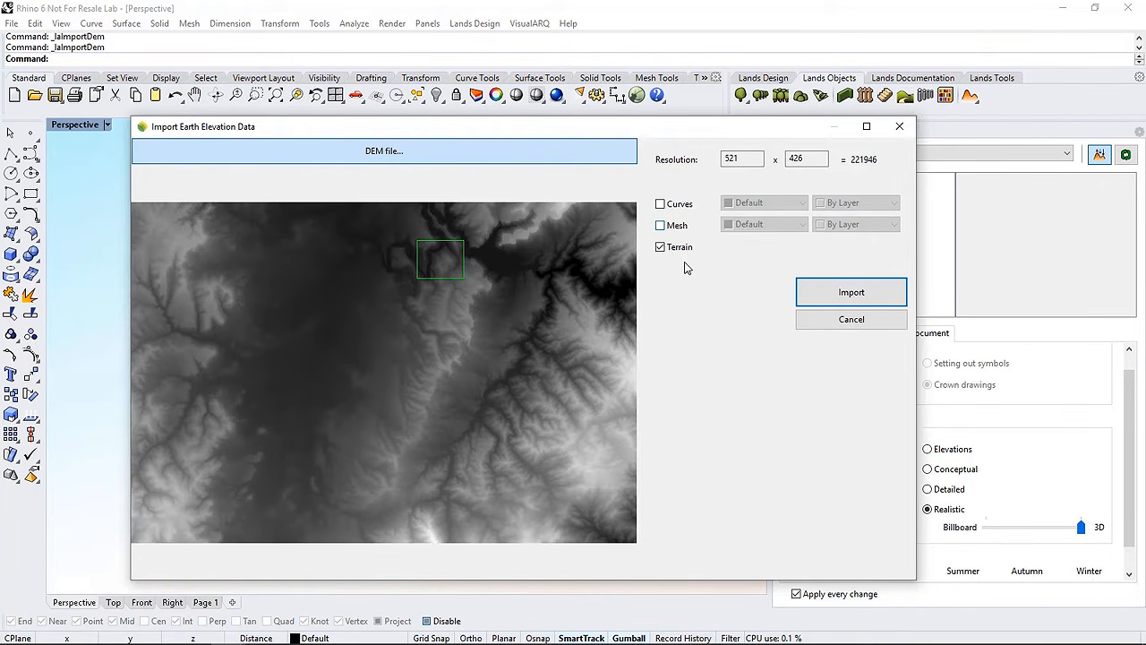
Import the outlined DEM region as a terrain only and frame it in the Perspective view
click(849, 304)
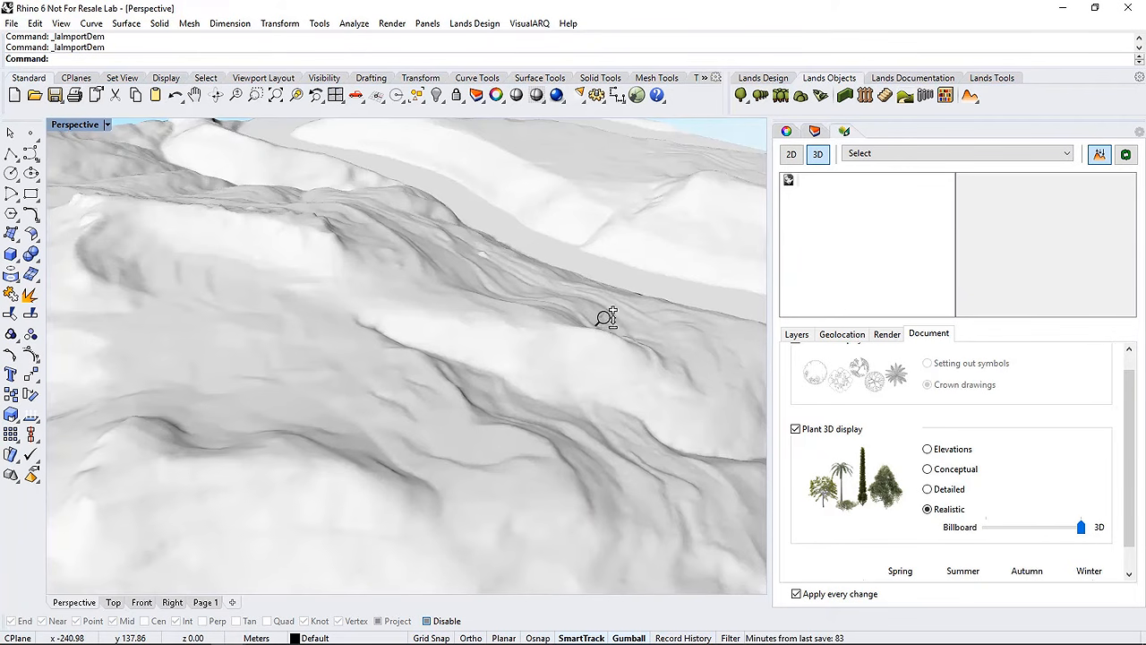
scroll(606, 310, down, 5)
right_drag(640, 371, 511, 363)
Show both the 2D and 3D representations of the imported DEM terrain and deselect it
click(510, 363)
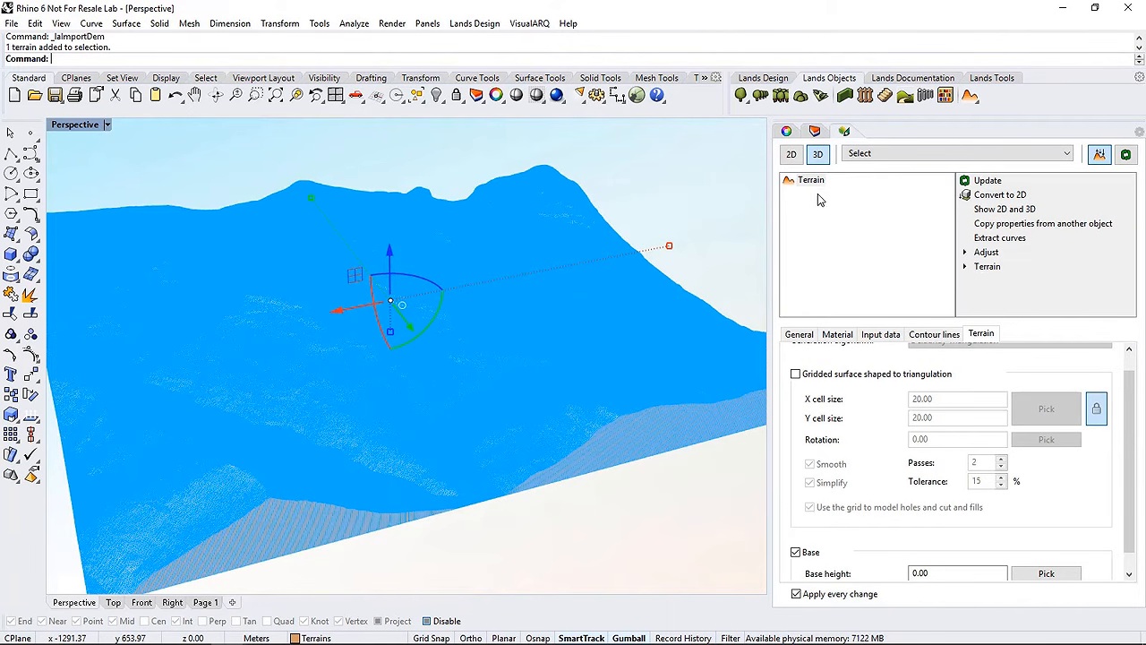
click(985, 208)
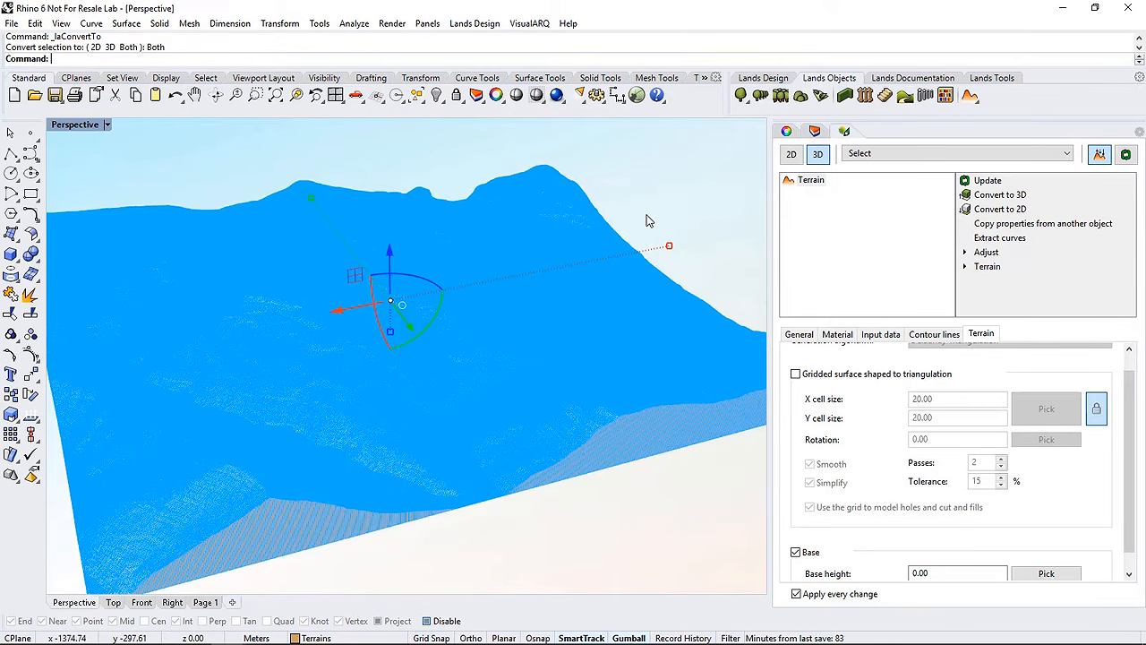
click(649, 221)
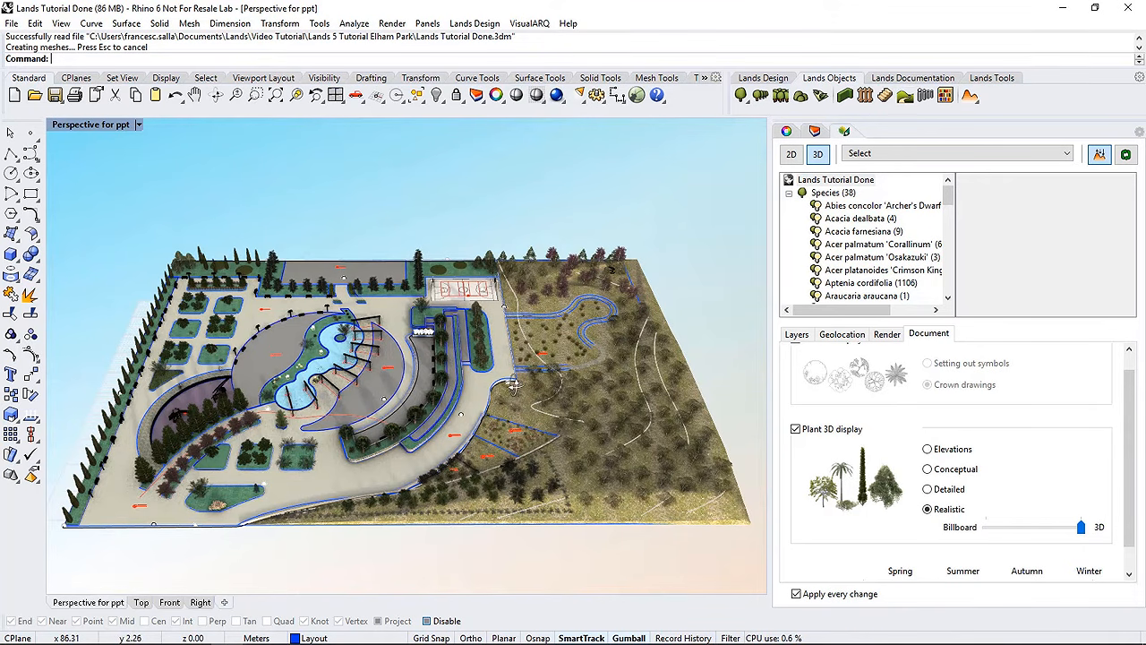
Start a new document from the Lands Design - Meters template
right_drag(524, 381, 530, 376)
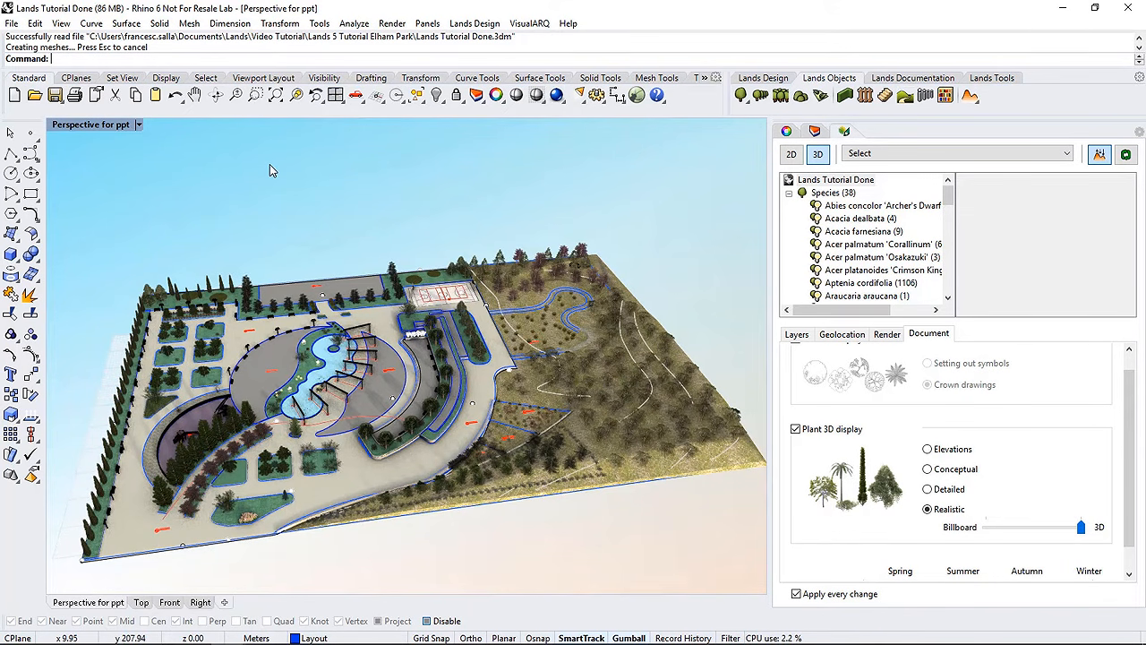
click(17, 95)
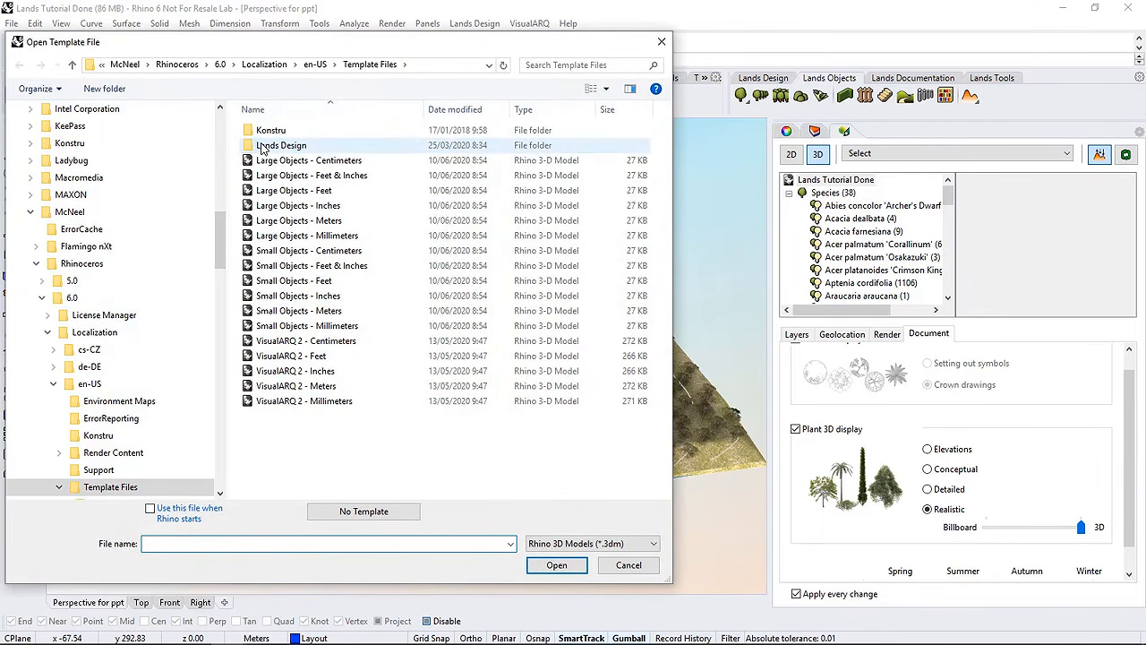
double_click(264, 146)
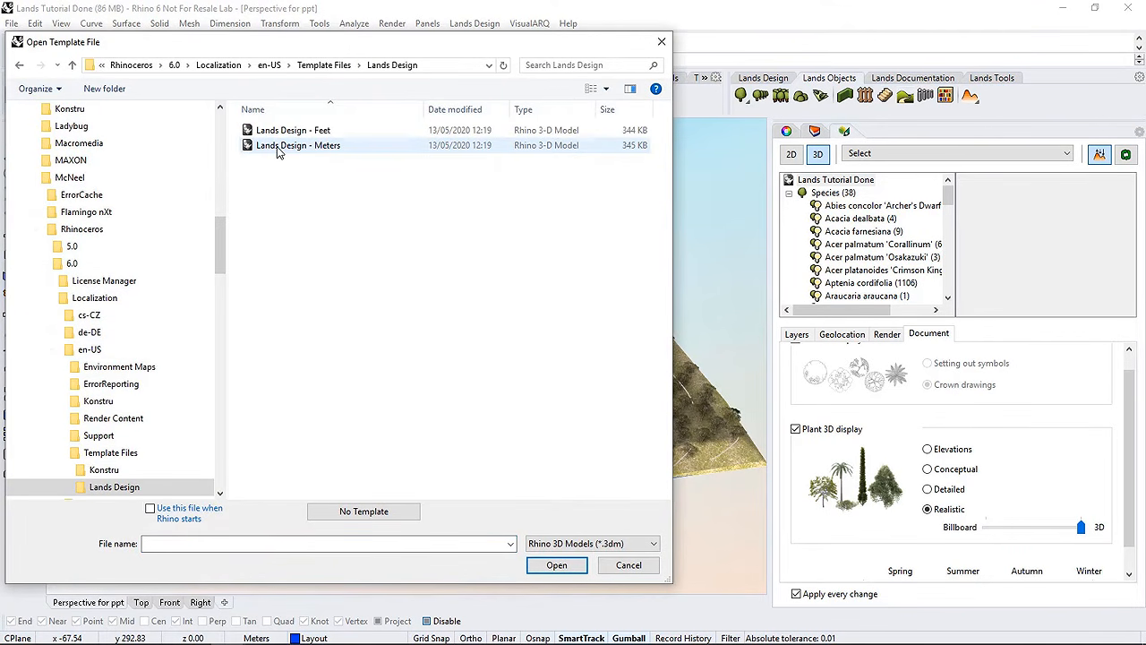
double_click(277, 146)
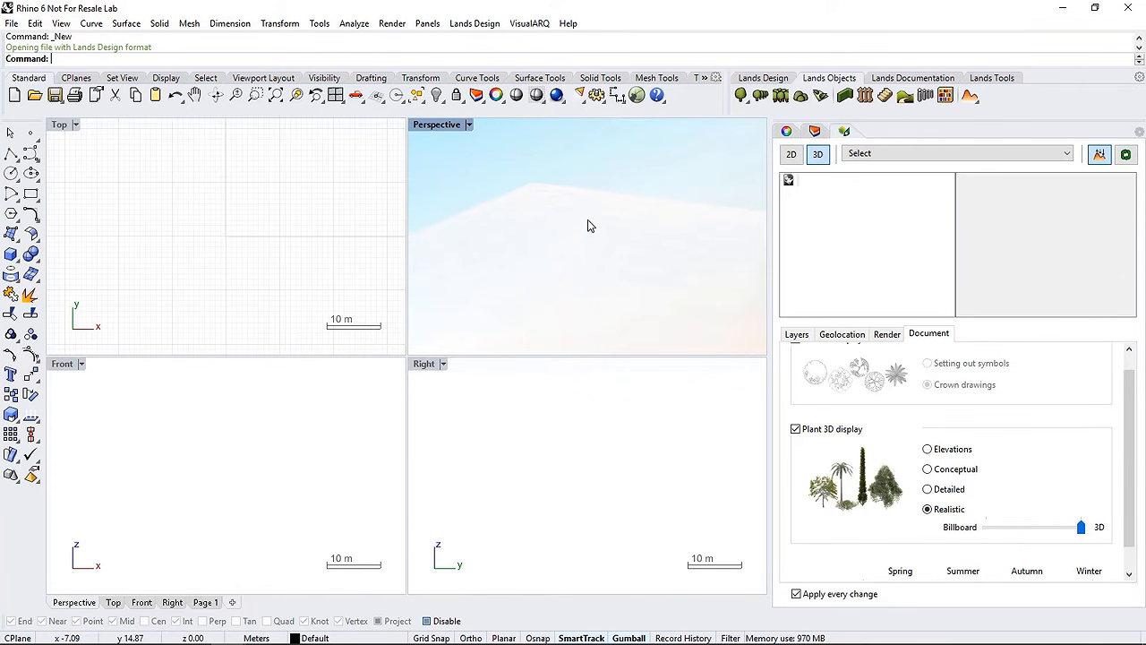
Import the AutoCAD drawing Lands Tutorial 00 with model units in meters and layout units in millimeters
click(11, 23)
click(52, 191)
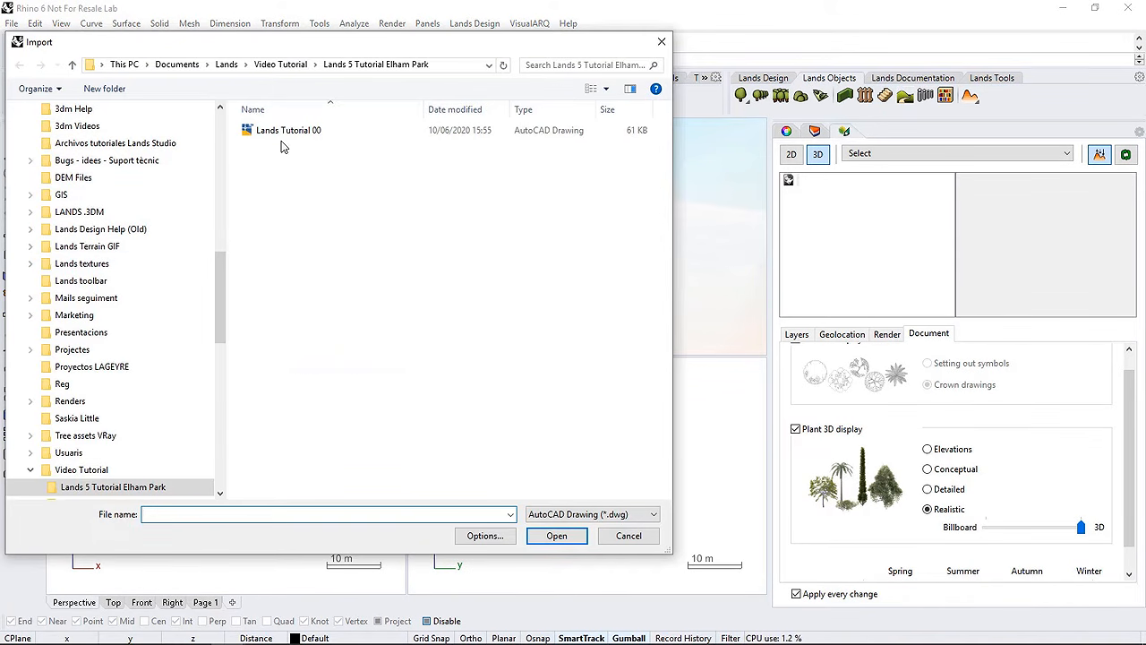
click(284, 132)
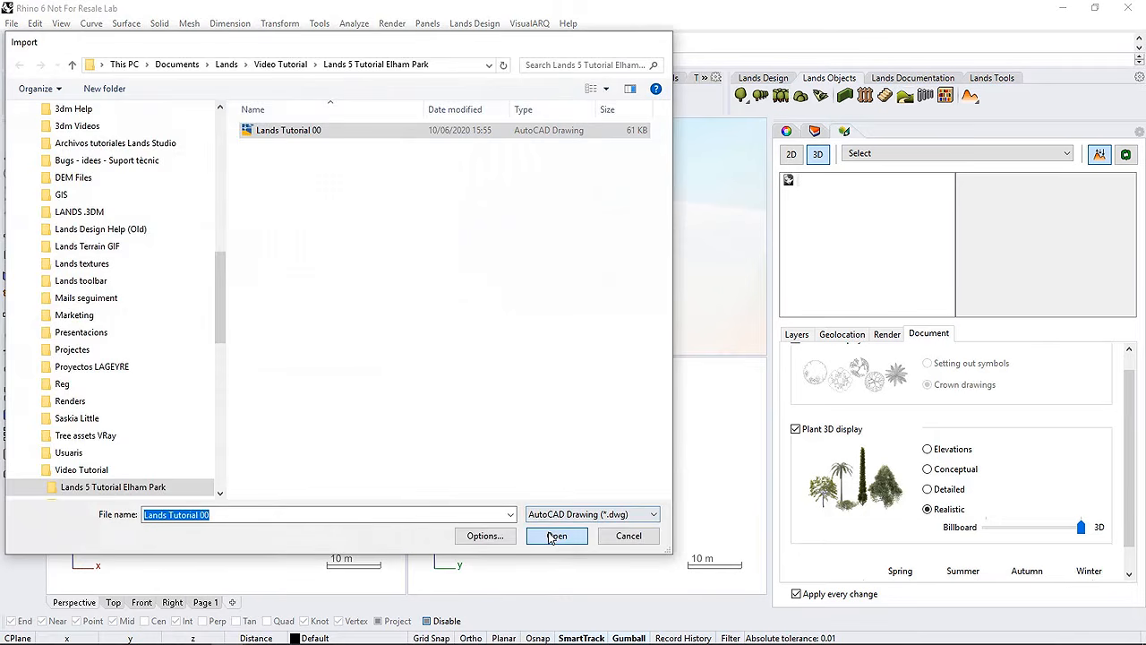
click(556, 536)
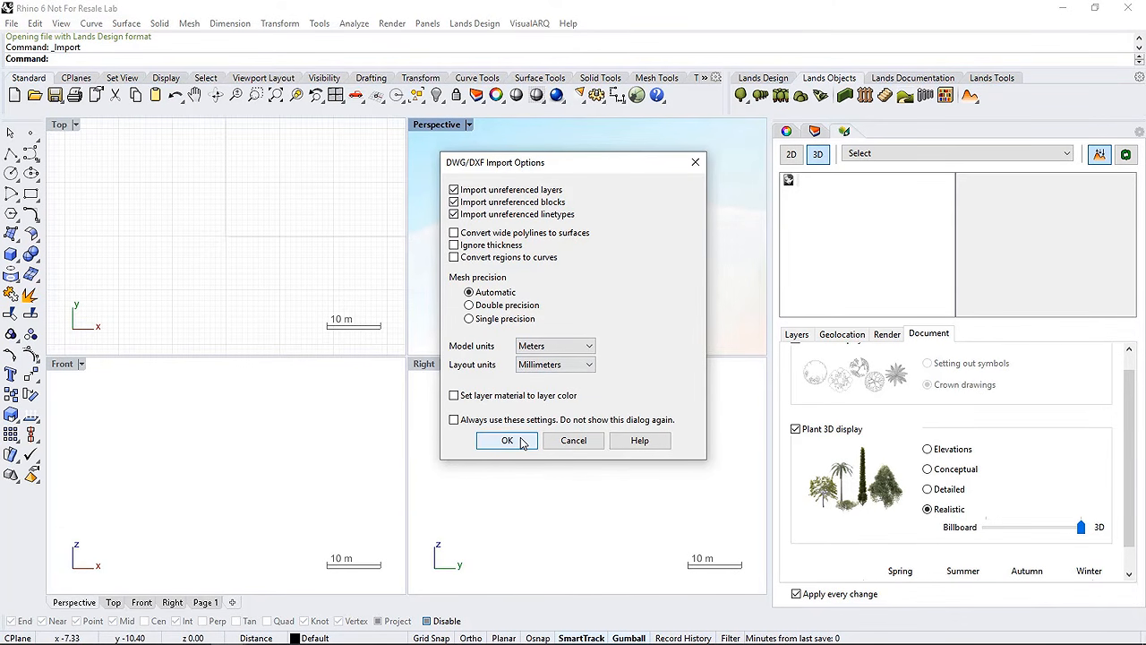
click(523, 442)
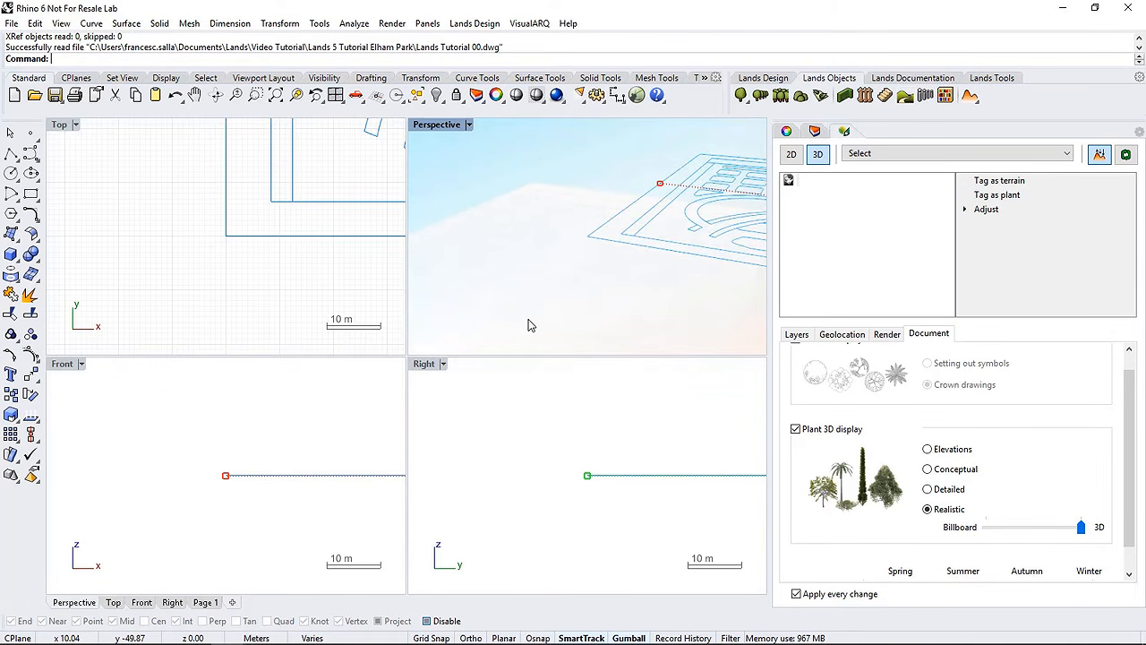
Maximize the Perspective view, deselect the imported drawing and frame the whole park plan
double_click(428, 125)
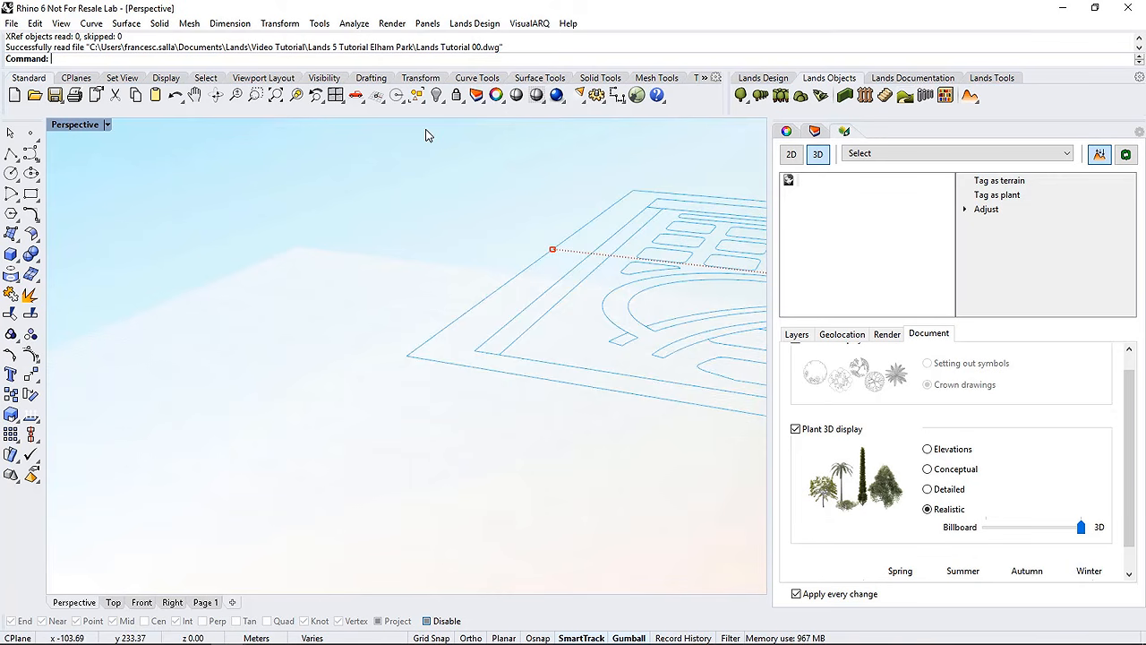
scroll(363, 284, down, 7)
mouse_move(362, 284)
right_down()
mouse_move(376, 348)
mouse_move(416, 385)
right_up()
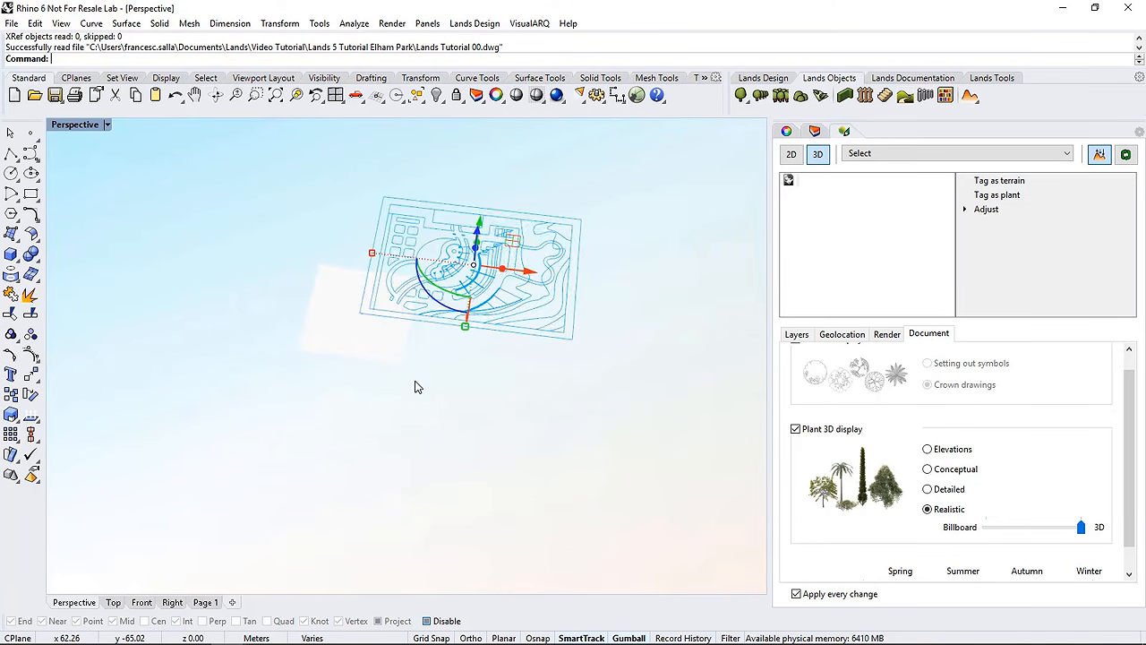
click(417, 385)
scroll(503, 224, up, 8)
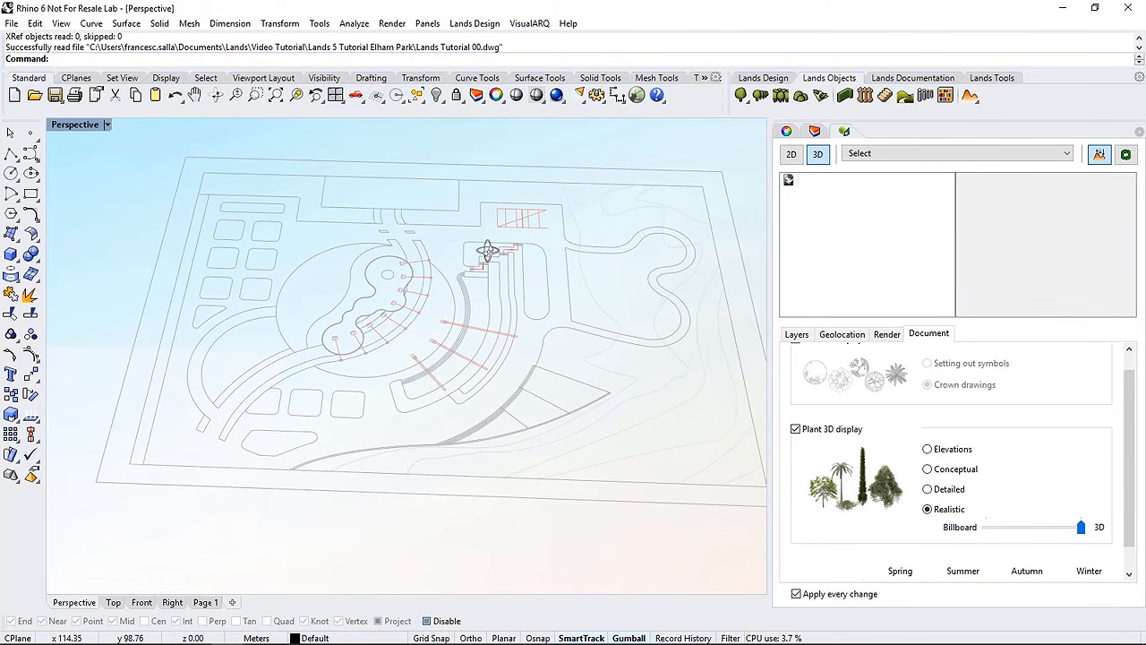
right_drag(503, 257, 464, 224)
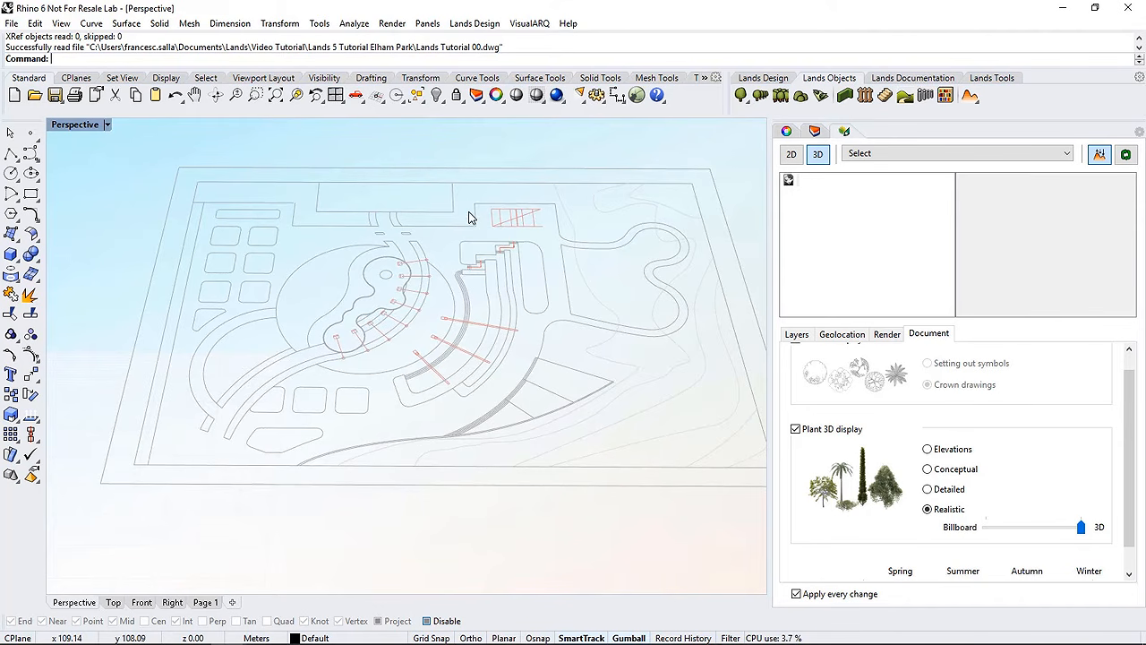
Check the contents of the Guidelines, Topography, Hardscape, Dimensions and 0 layers by switching their visibility in turn
click(815, 132)
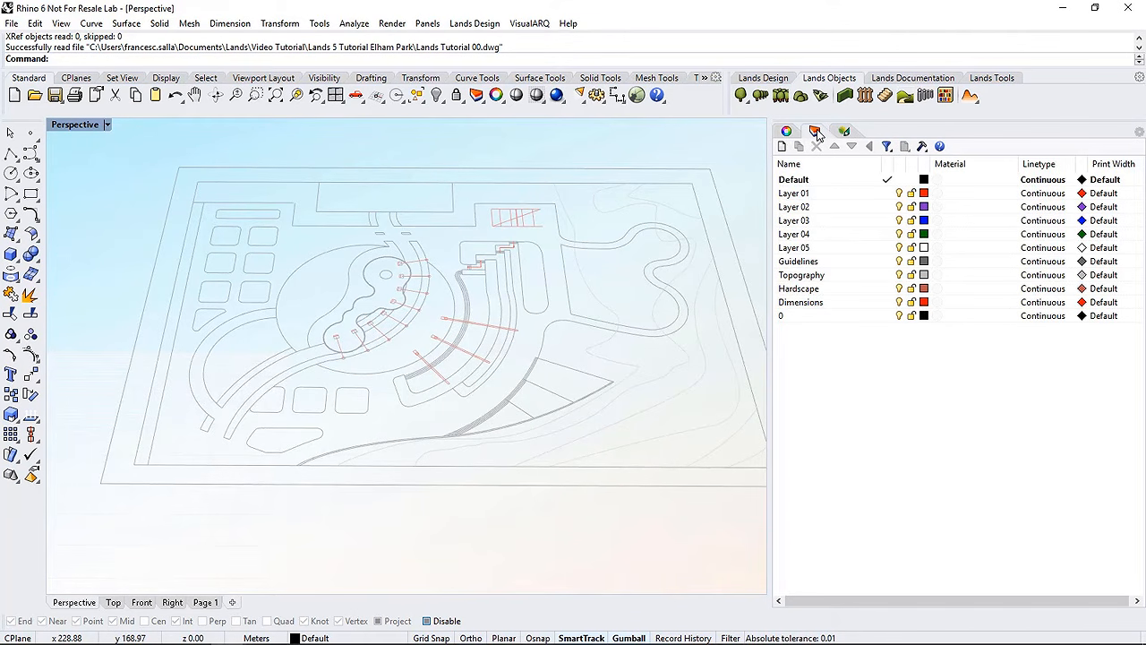
click(899, 265)
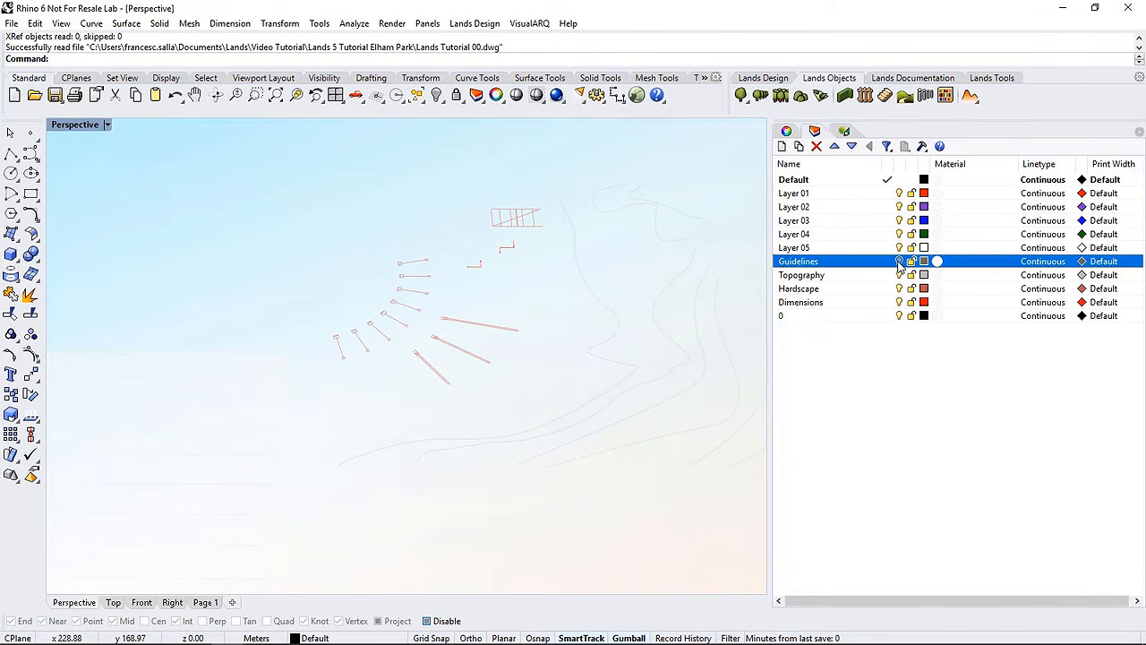
click(900, 277)
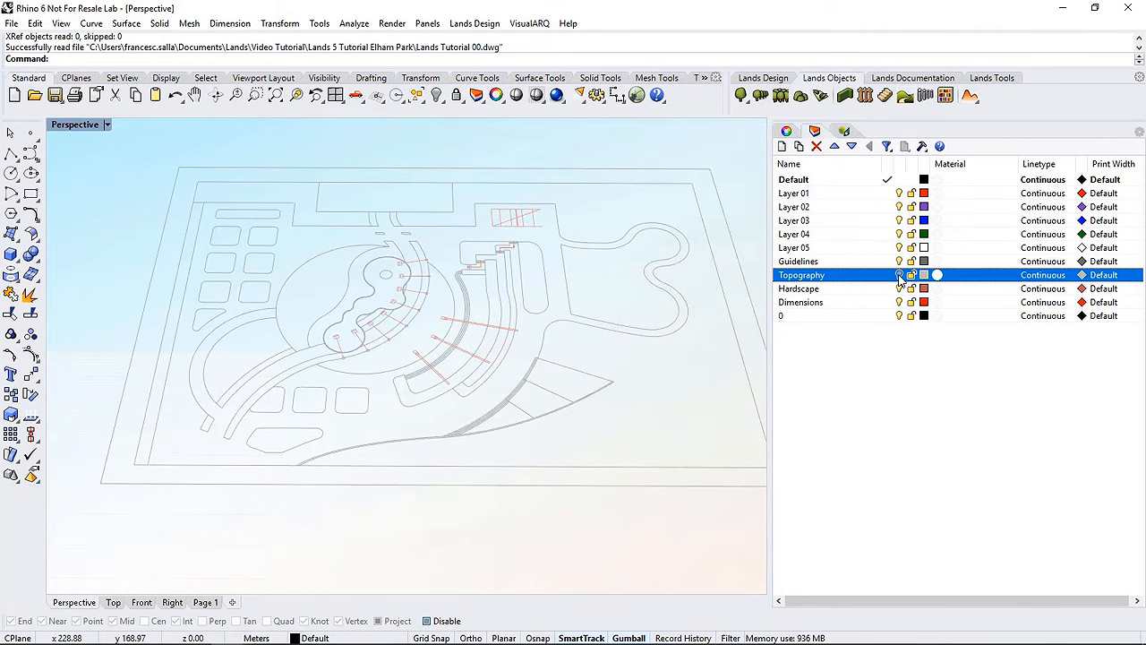
click(900, 291)
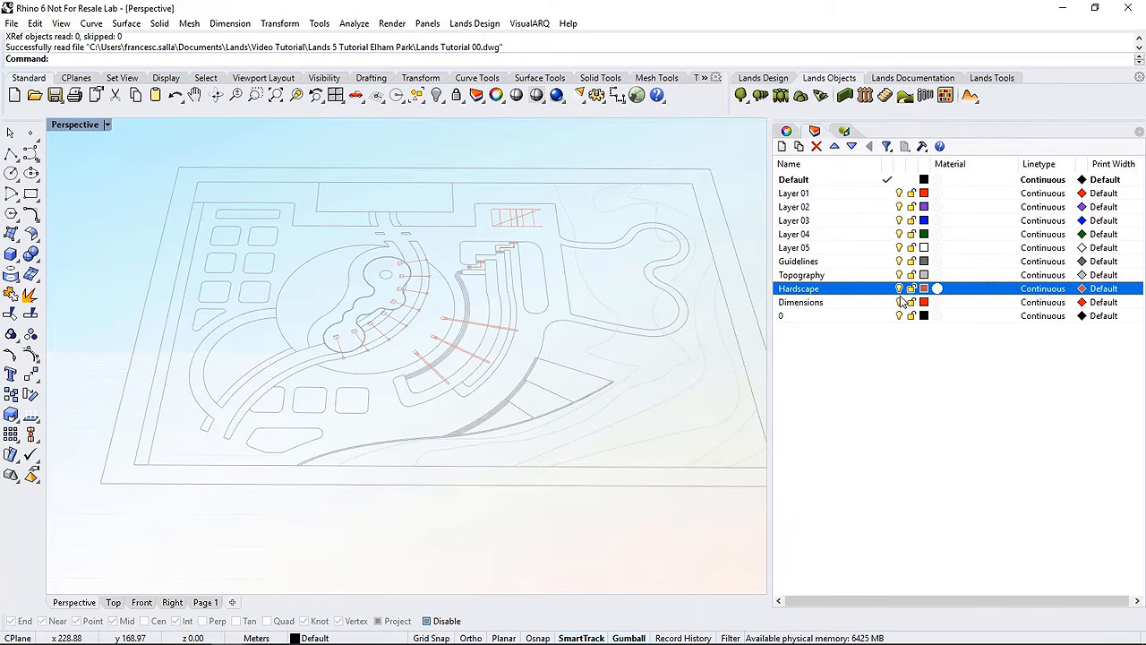
click(901, 305)
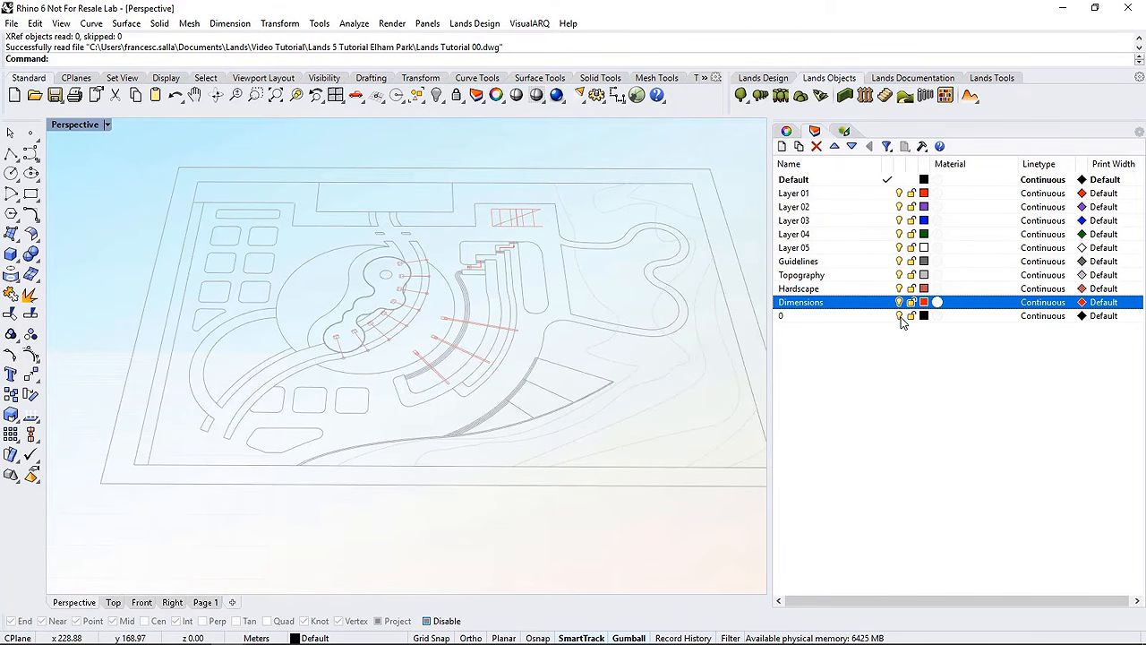
click(901, 317)
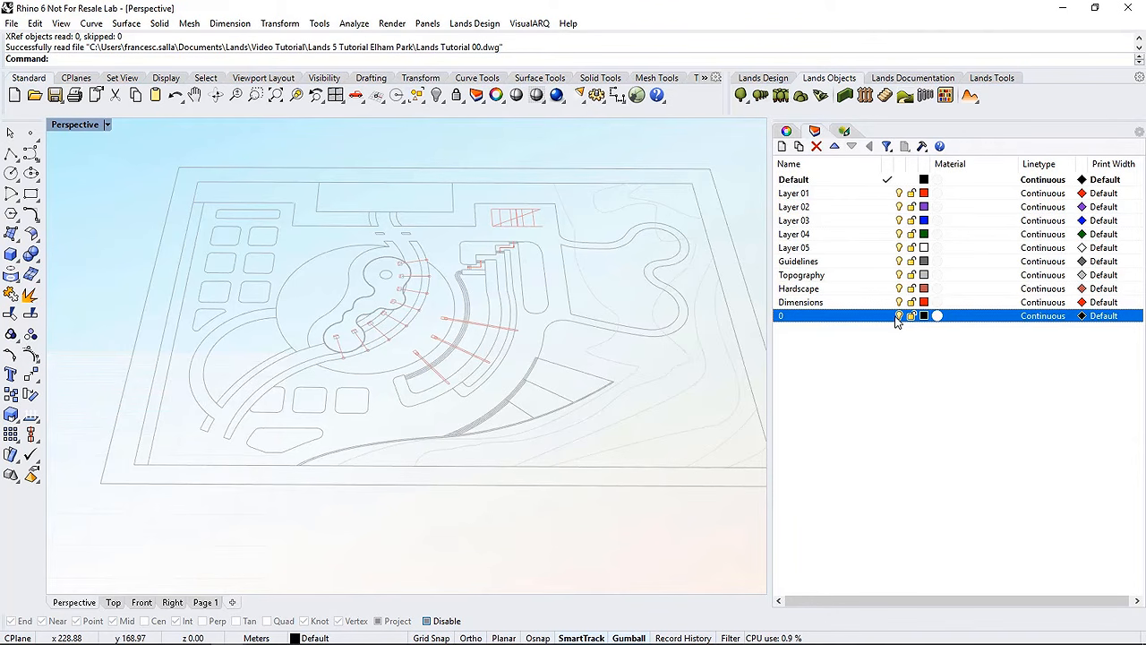
Rename layer 0 as 2D
click(803, 321)
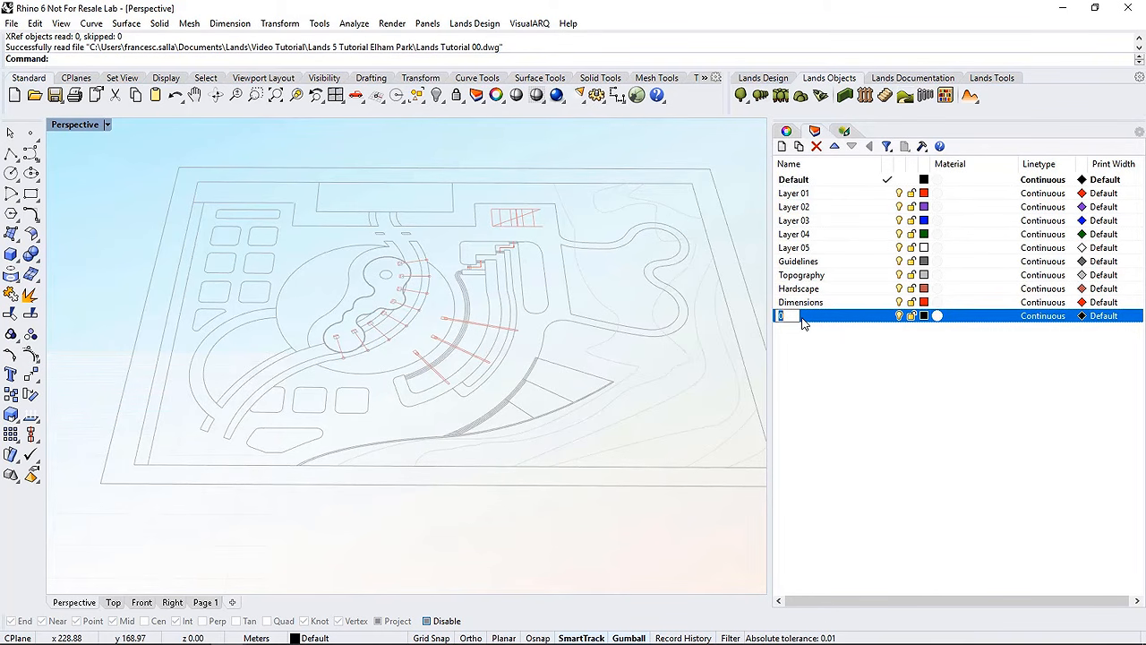
key(BackSpace)
key(Return)
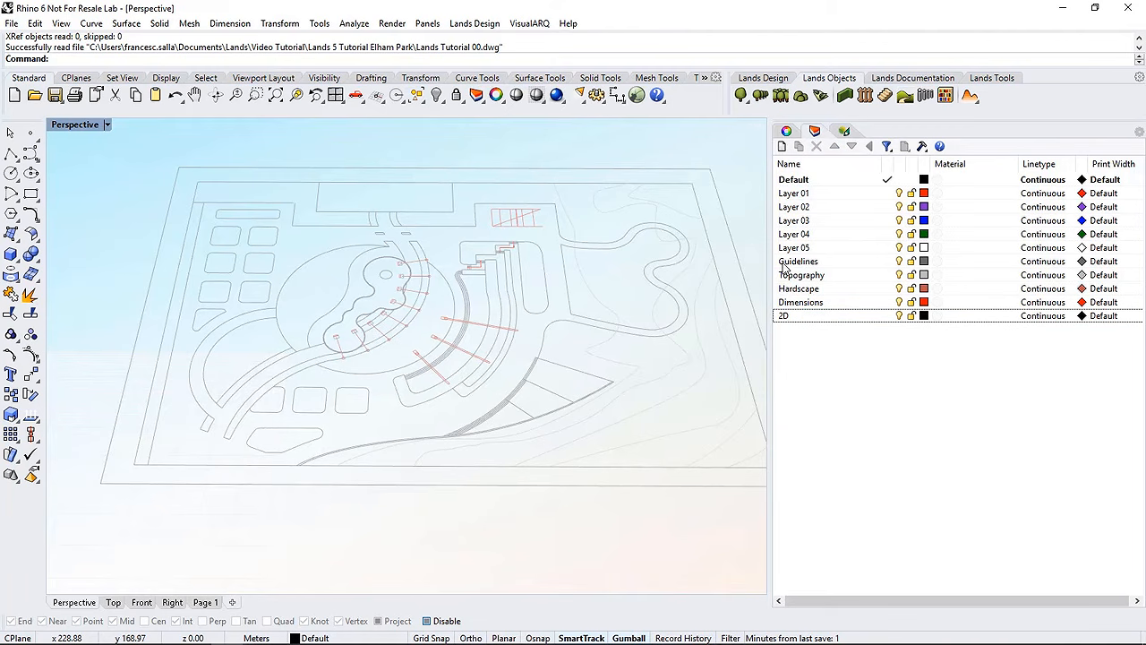
Make the Guidelines, Topography, Hardscape and Dimensions layers sublayers of the 2D layer
click(792, 260)
shift+click(805, 304)
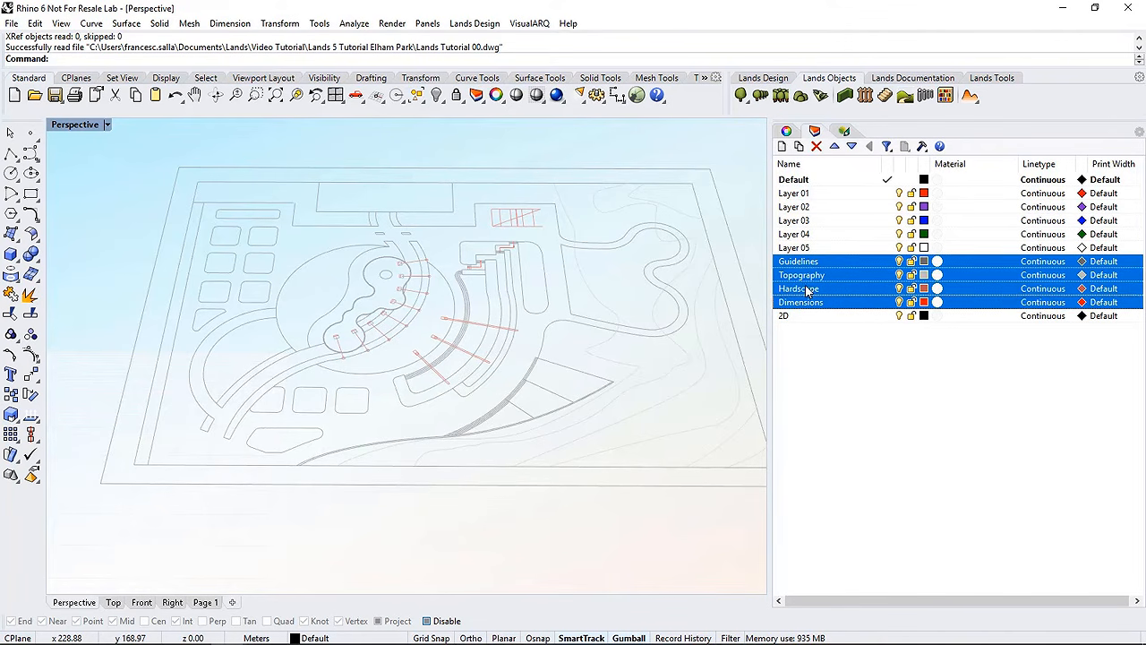
drag(805, 263, 825, 319)
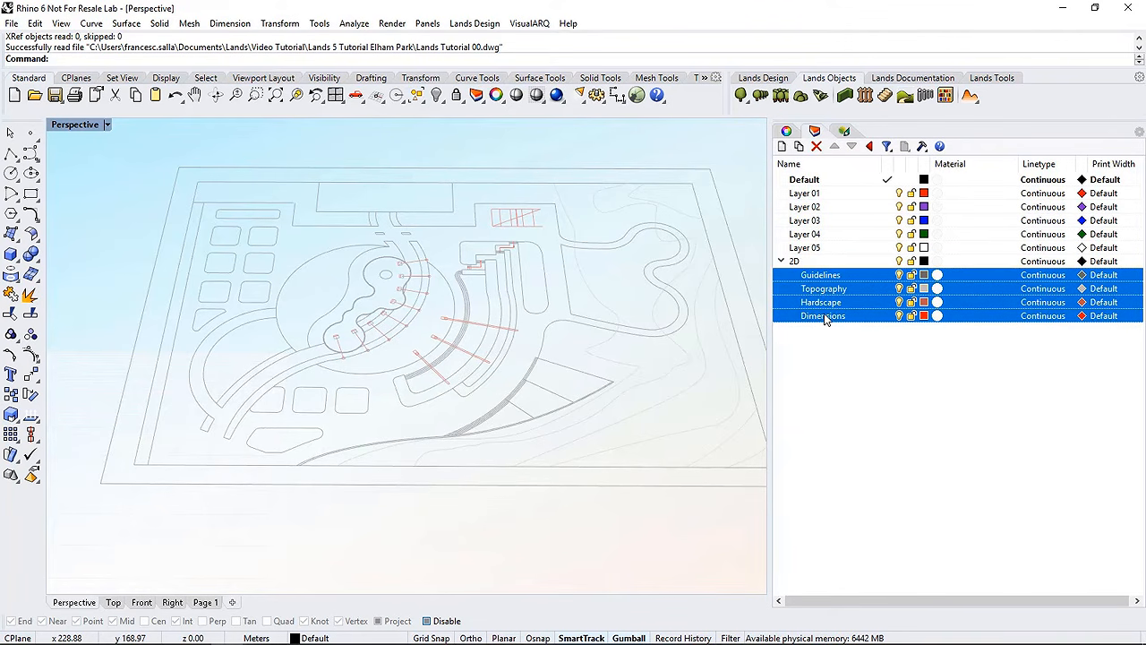
Check the visibility control of the 2D parent layer by switching it off and on again
click(815, 263)
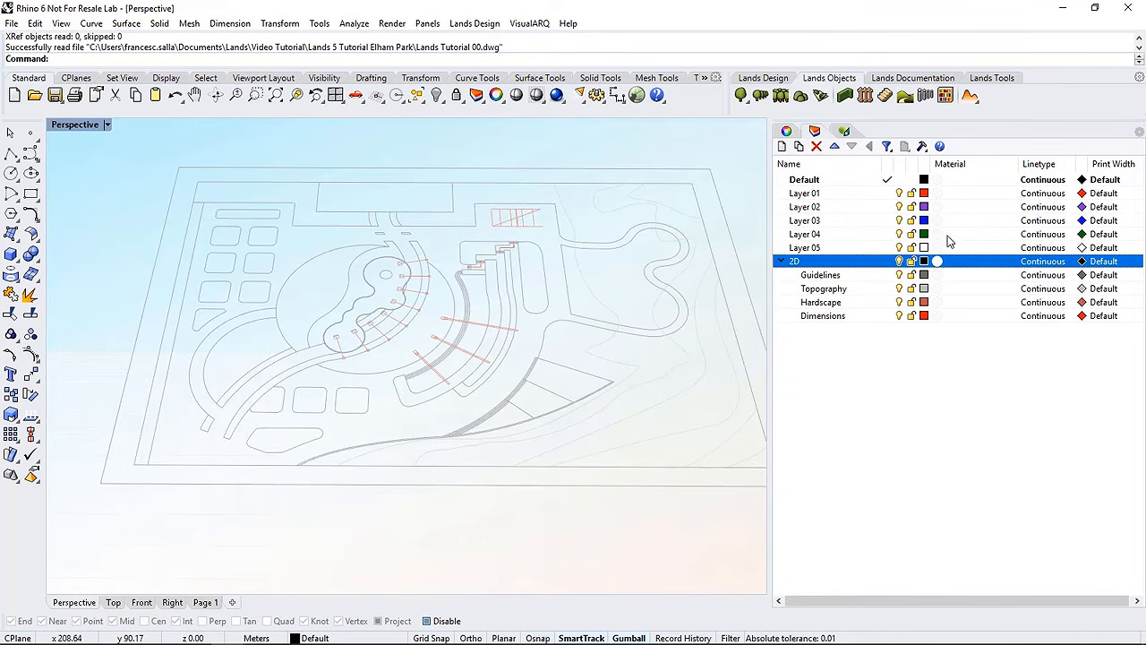
click(900, 262)
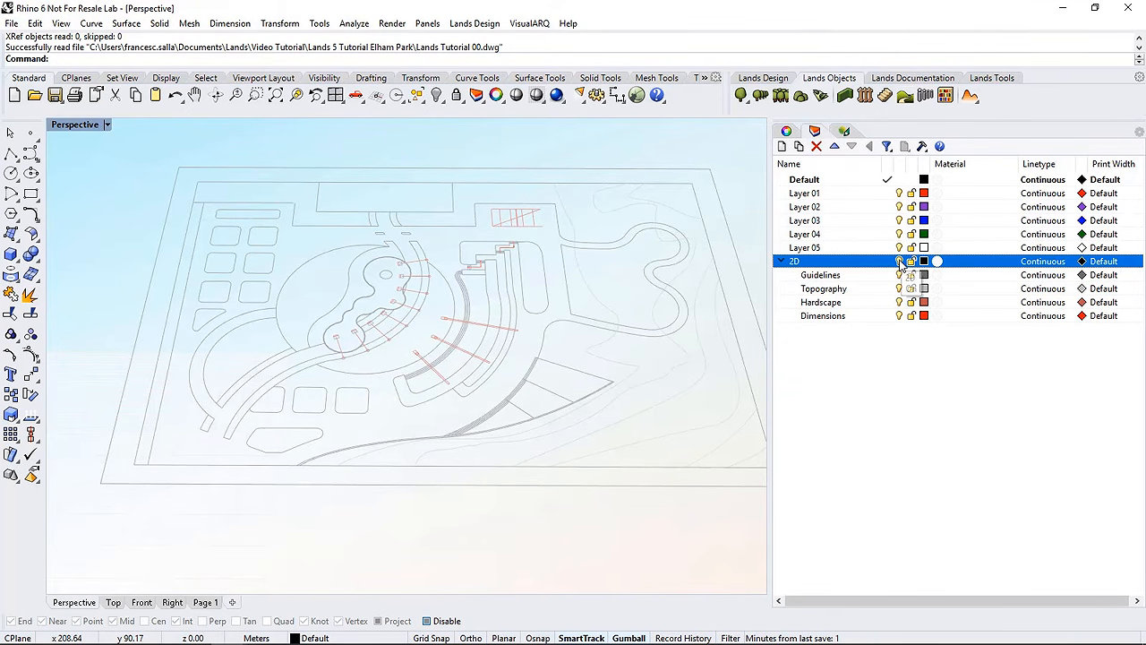
click(900, 261)
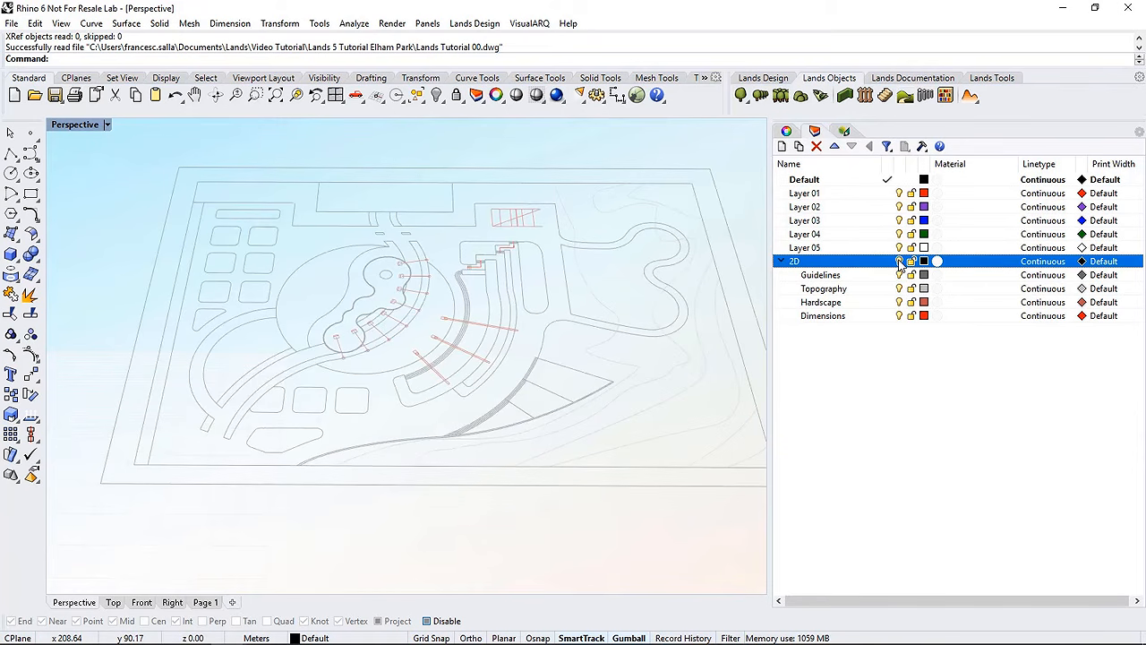
Examine the contour lines of the park plan, selecting the short curve at its corner and deselecting it
right_drag(660, 289, 617, 274)
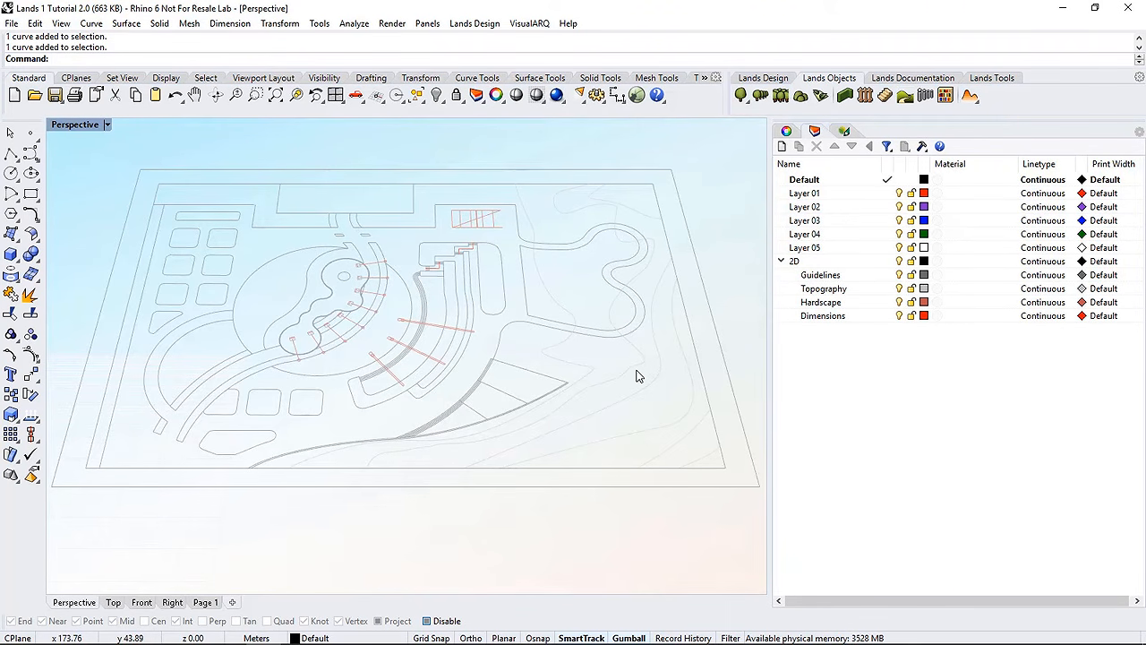
mouse_move(628, 391)
right_down()
mouse_move(650, 364)
mouse_move(629, 388)
right_up()
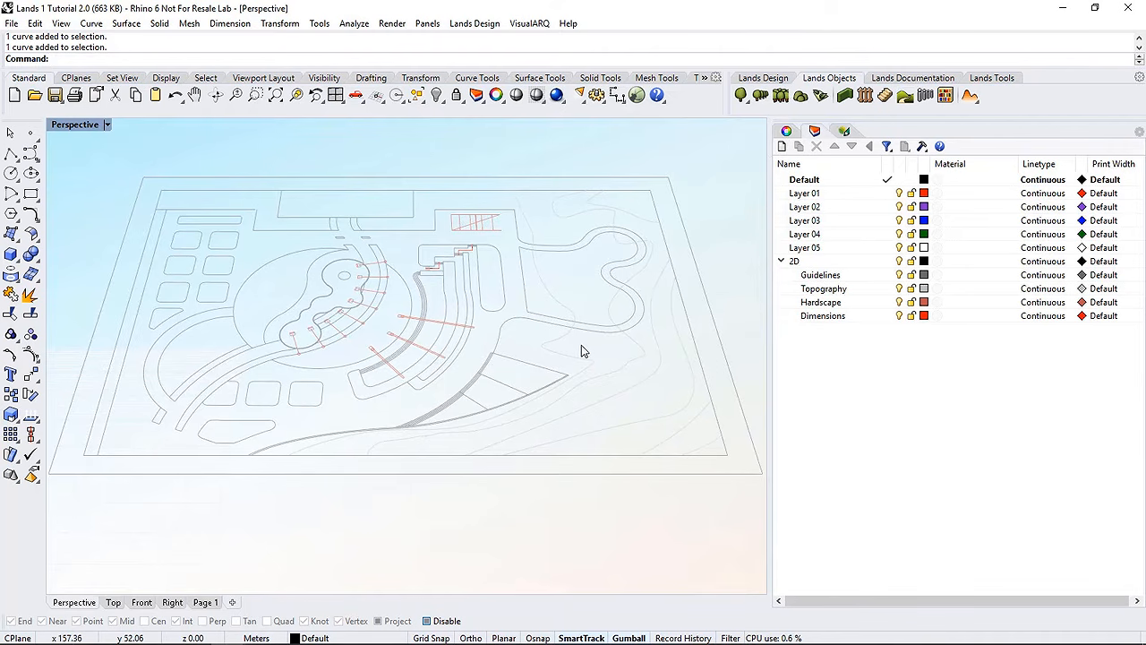
scroll(707, 443, up, 3)
click(712, 452)
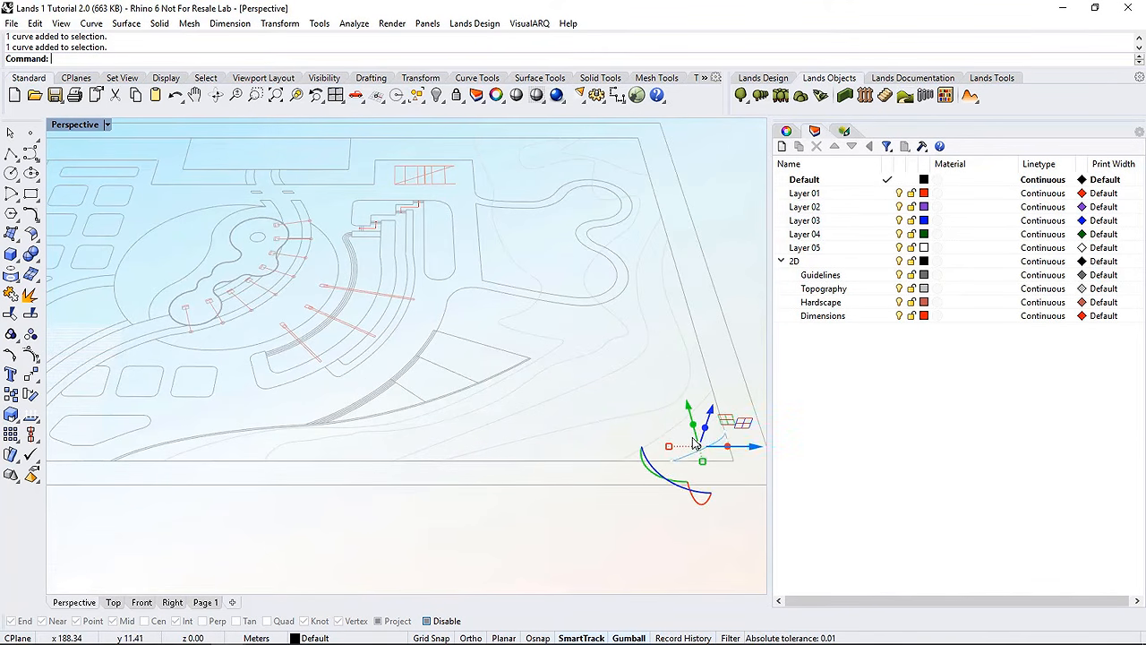
click(619, 400)
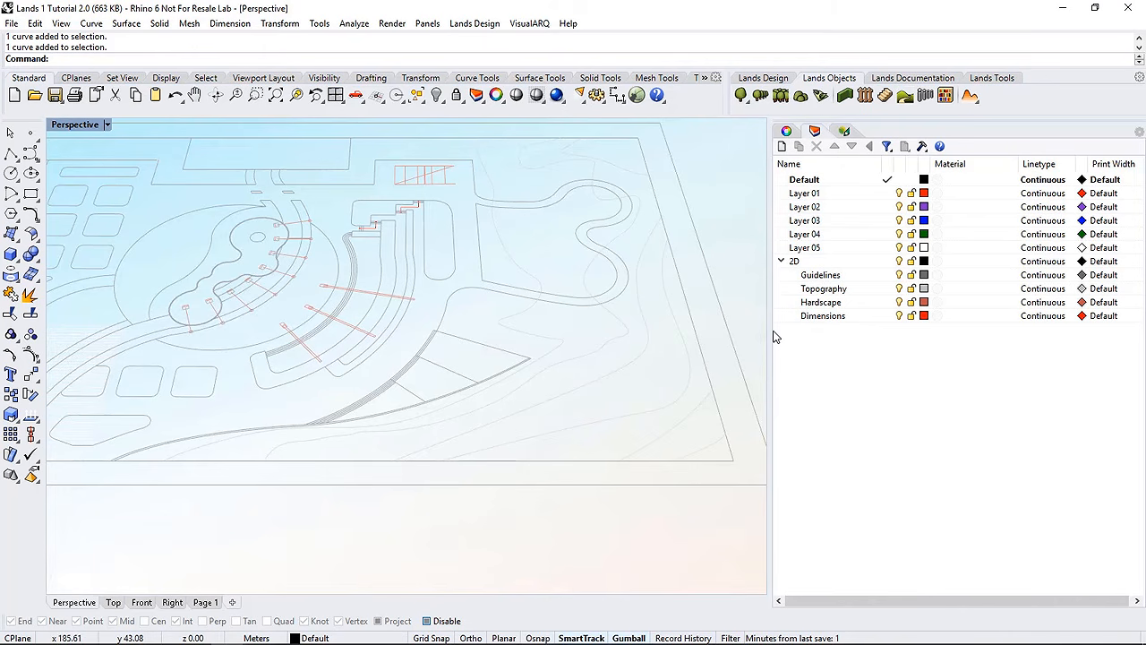
Hide the Guidelines, Hardscape and Dimensions layers so that only the Topography curves are displayed
click(899, 275)
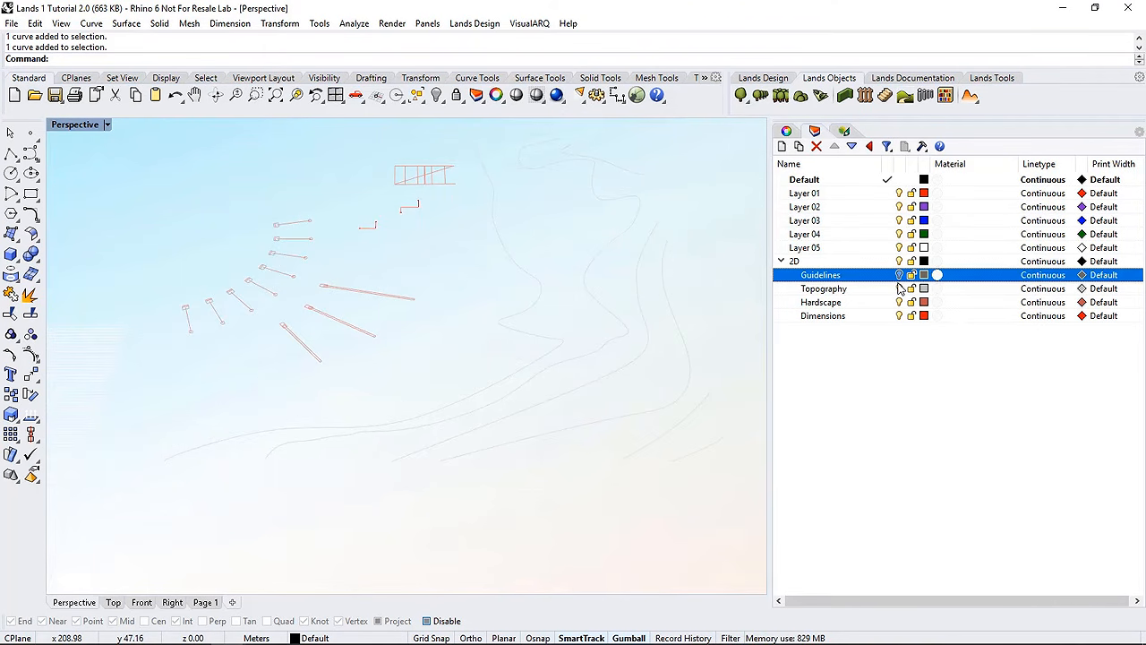
click(900, 288)
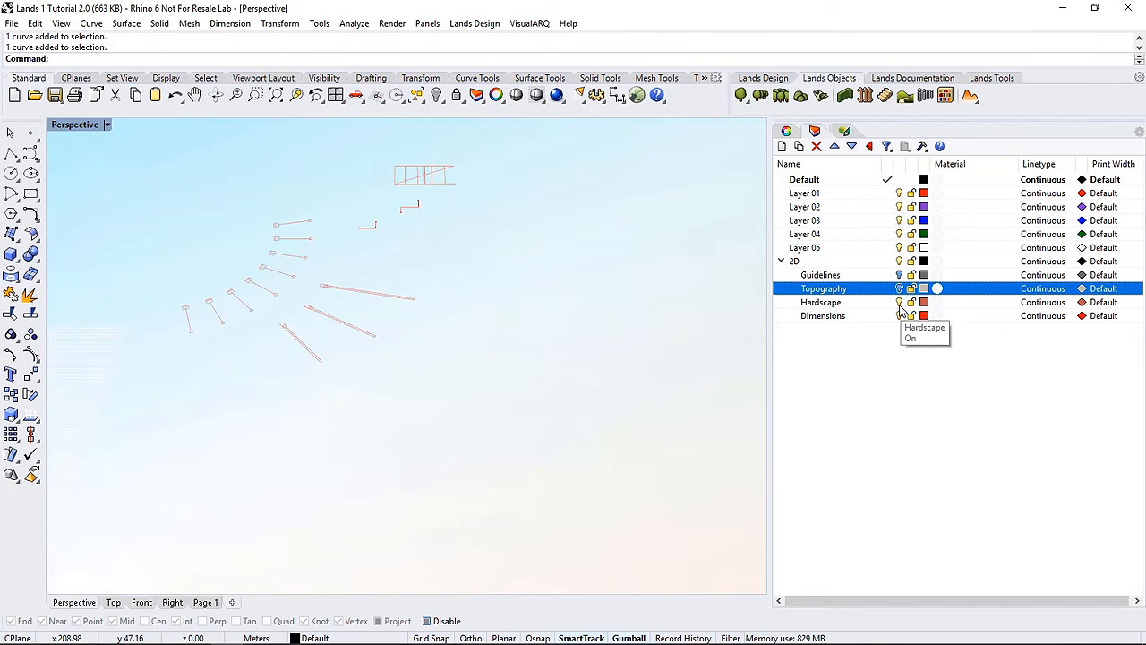
click(900, 302)
click(899, 289)
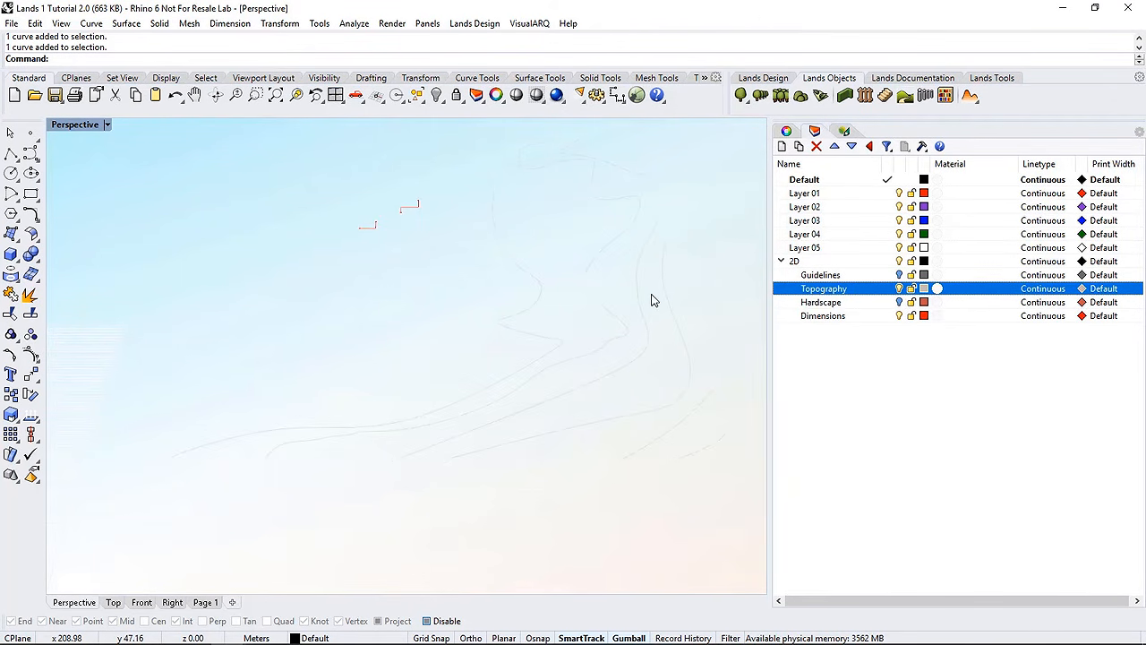
click(900, 316)
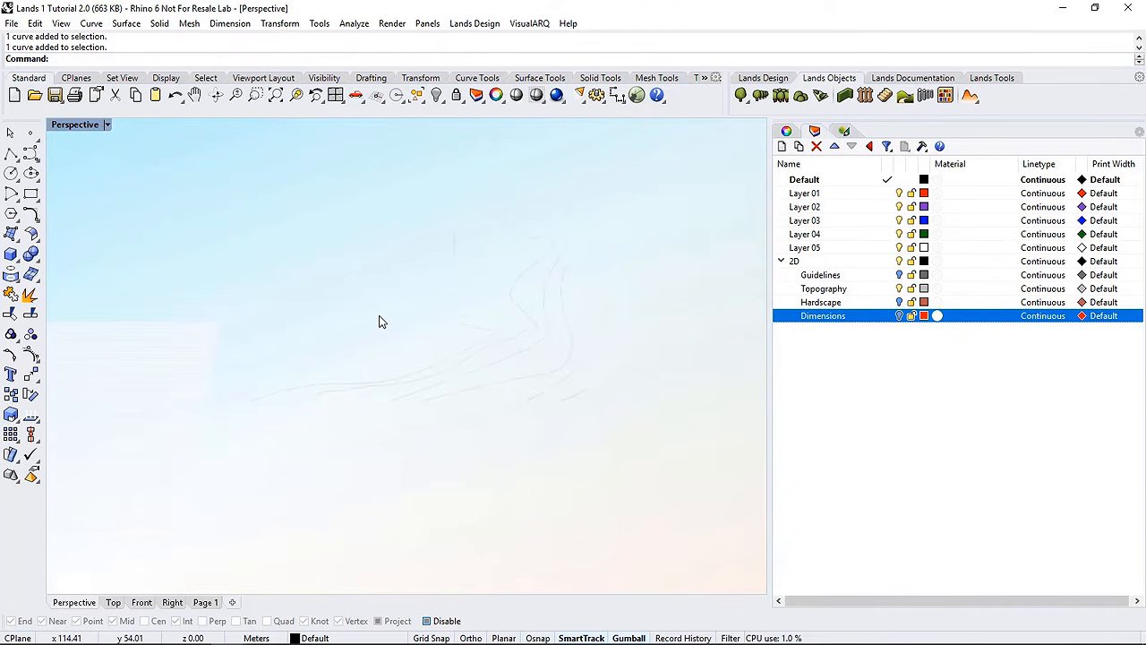
Select the topography contour curves to inspect them from an oblique angle, and clear the selection
drag(452, 389, 406, 440)
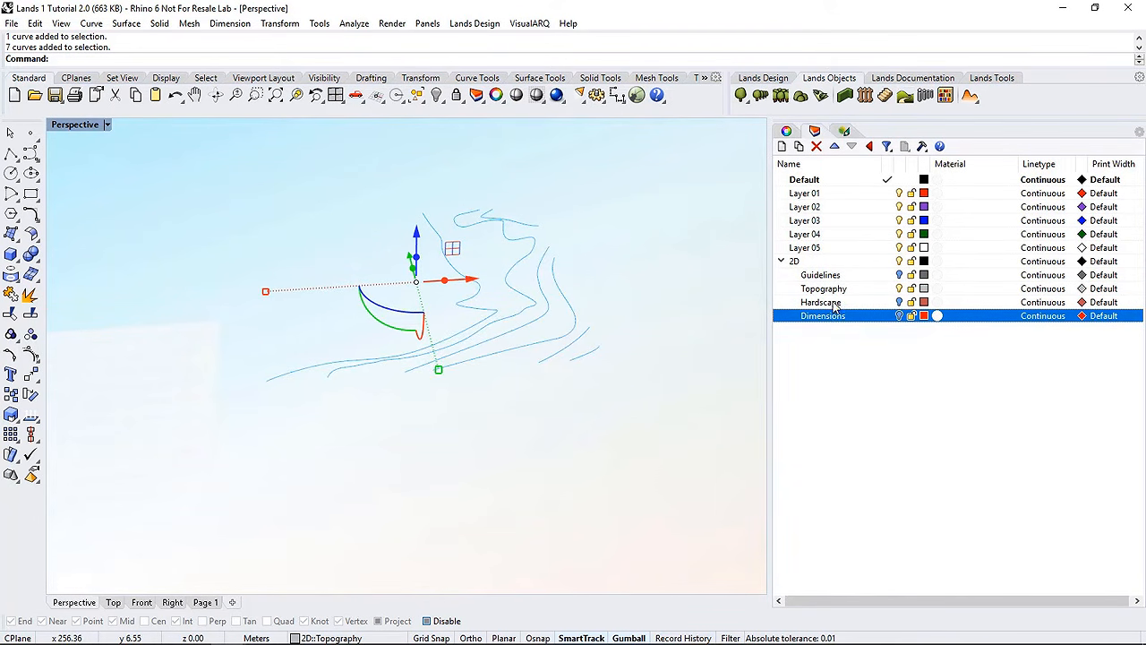
mouse_move(532, 415)
right_down()
mouse_move(514, 335)
mouse_move(512, 422)
right_up()
click(512, 422)
Elevate the topography curves crossed by a line drawn over the front group of contours, with start dimension 0.00 and increment 1
click(972, 99)
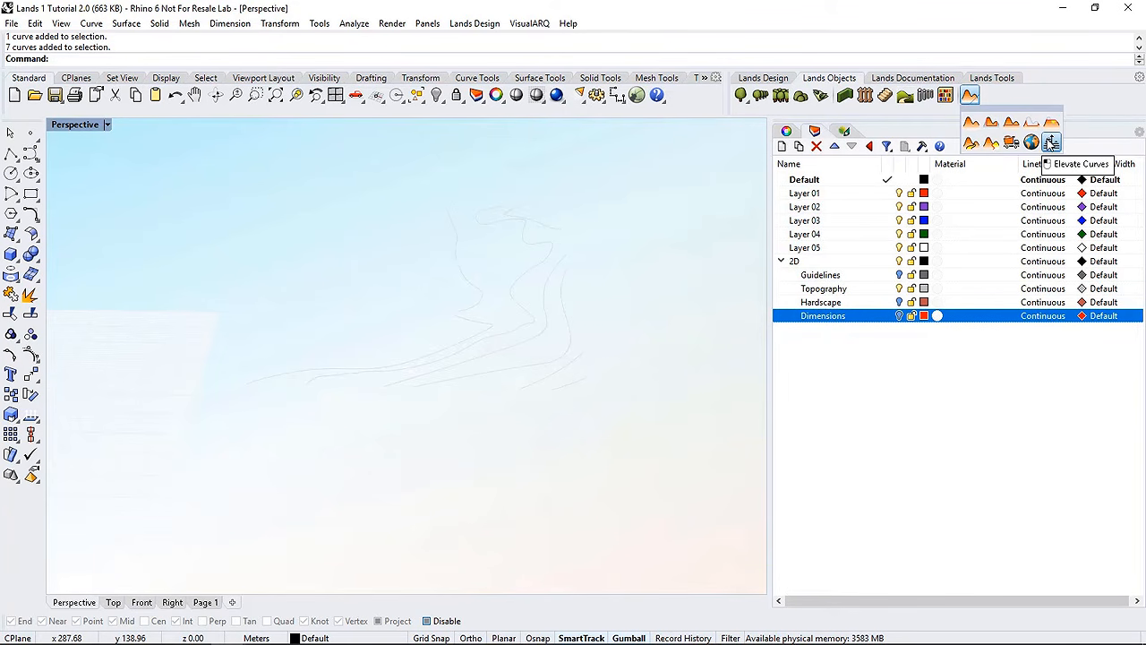
click(1051, 143)
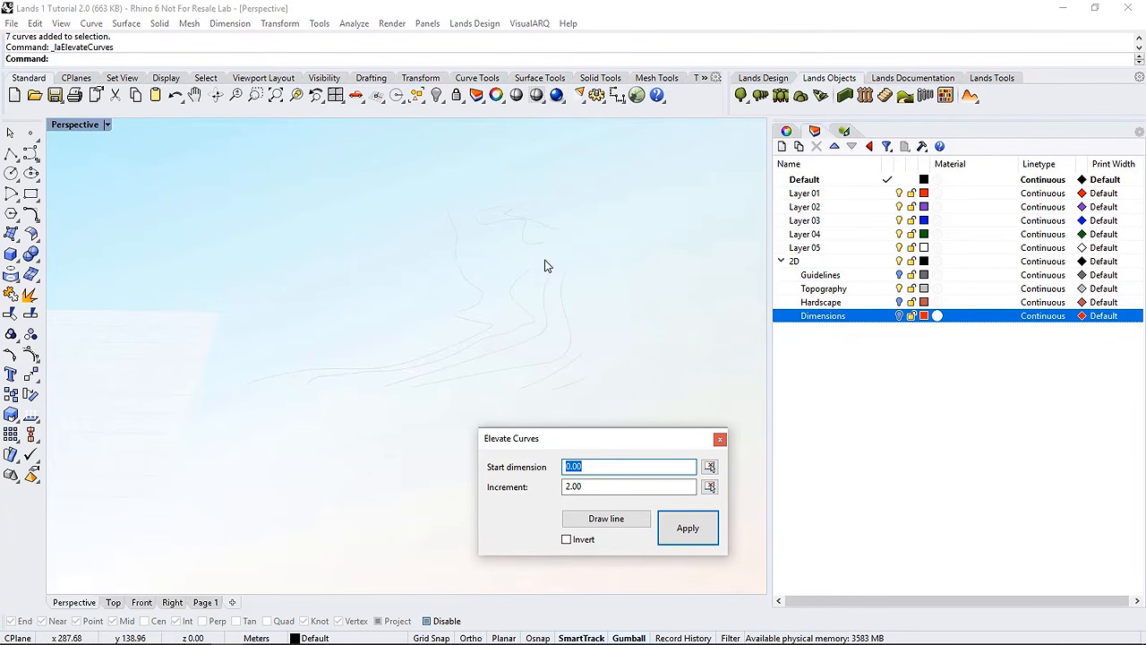
click(566, 519)
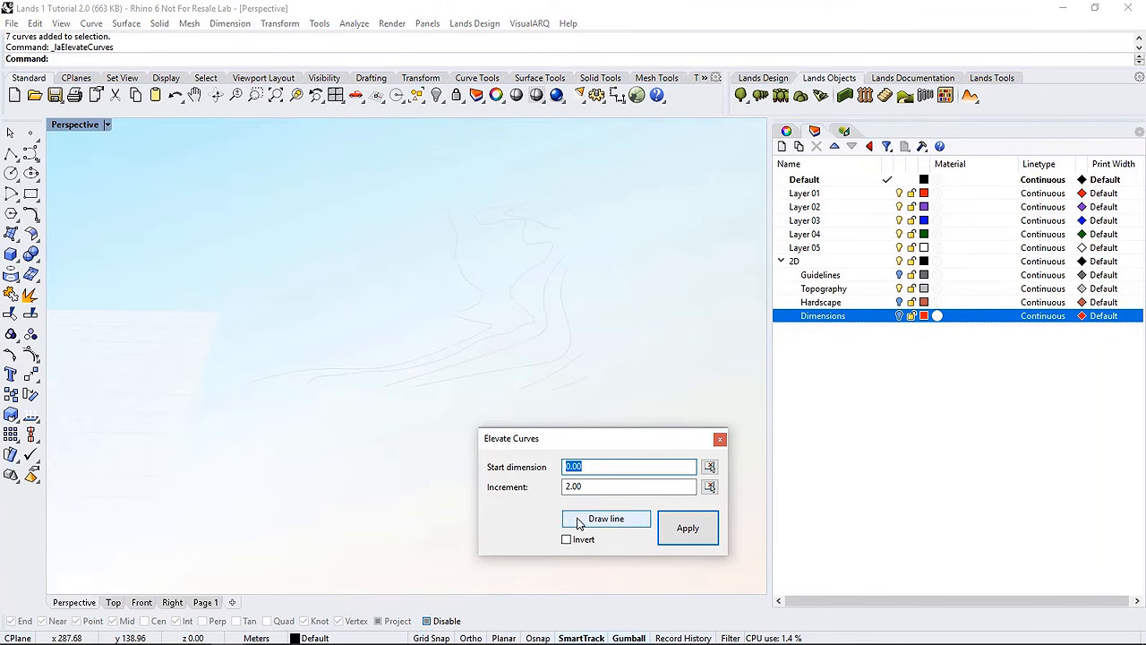
click(422, 322)
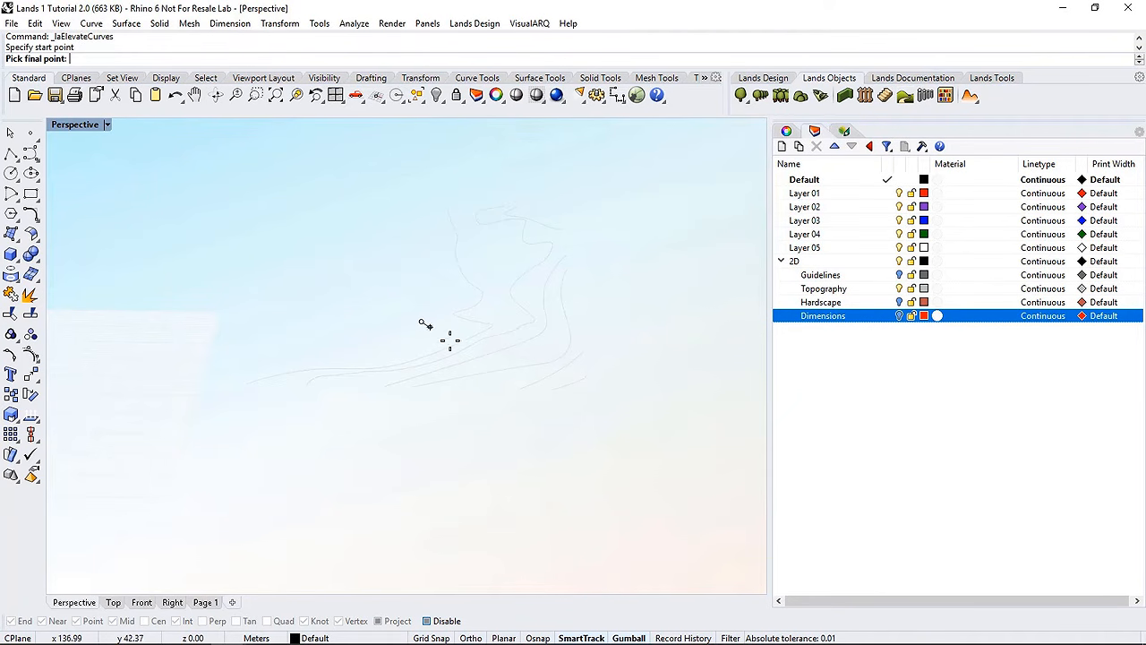
click(588, 391)
drag(599, 487, 554, 489)
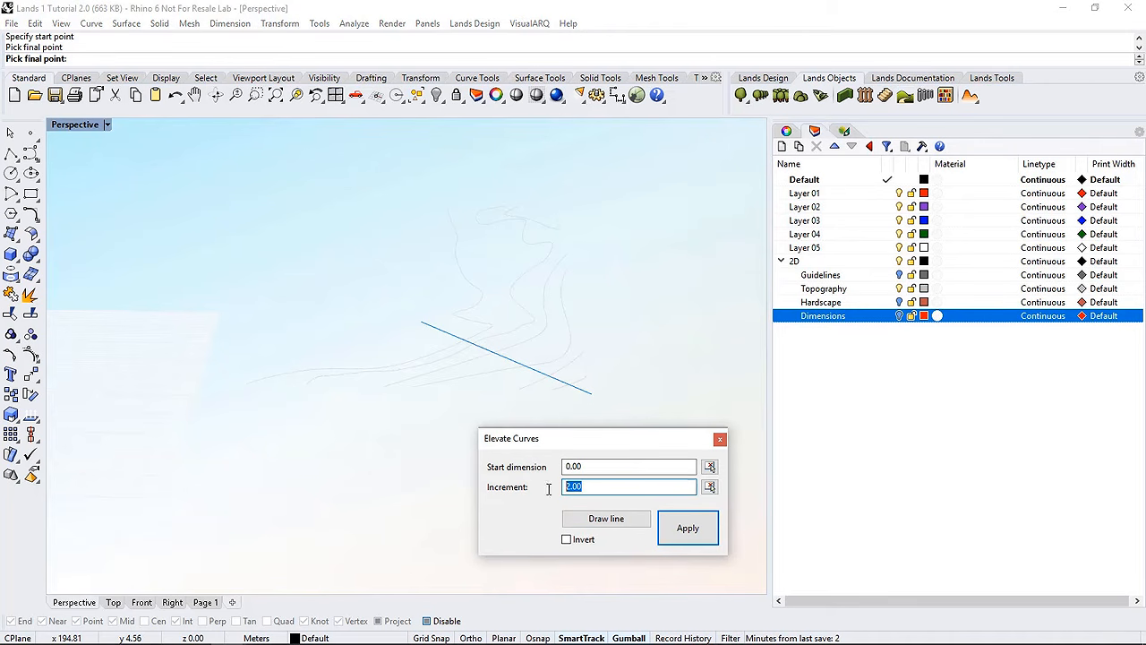
text(1)
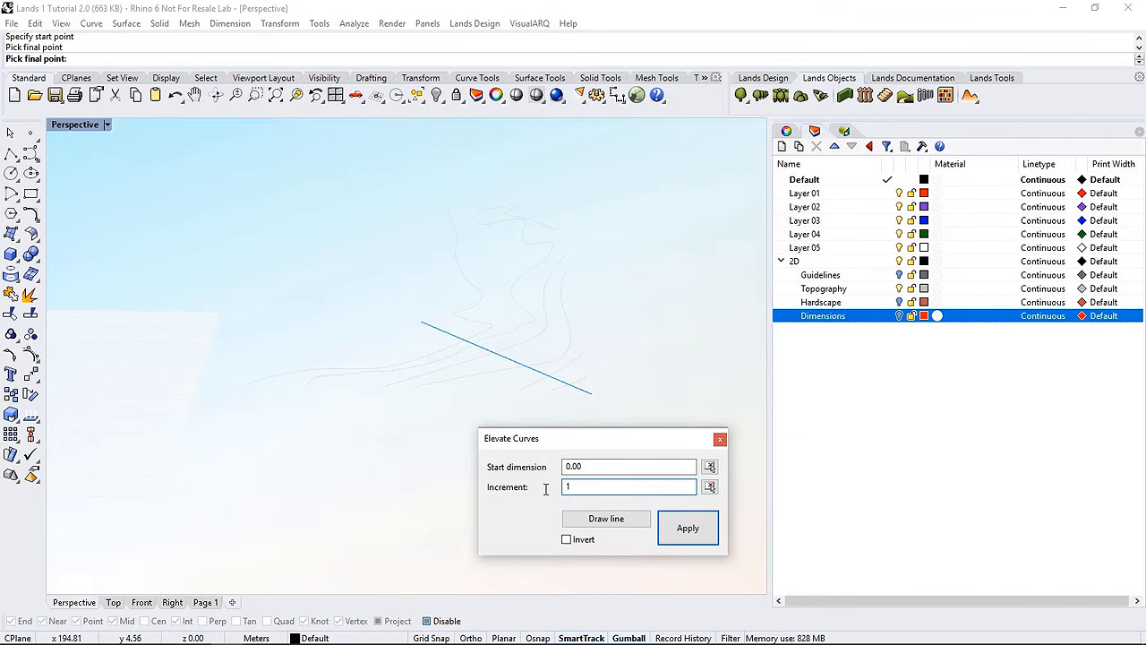
click(685, 528)
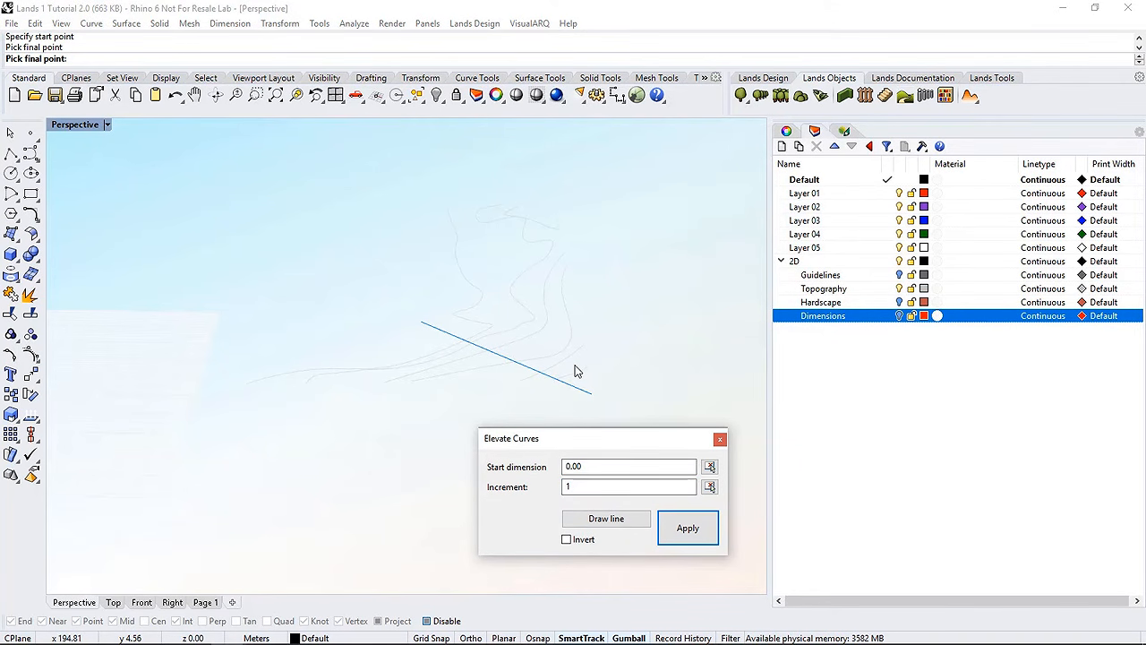
Elevate the curves crossed by a second line drawn over the rear contours, with start dimension 0.00 and increment 1, and finish Elevate Curves
click(604, 519)
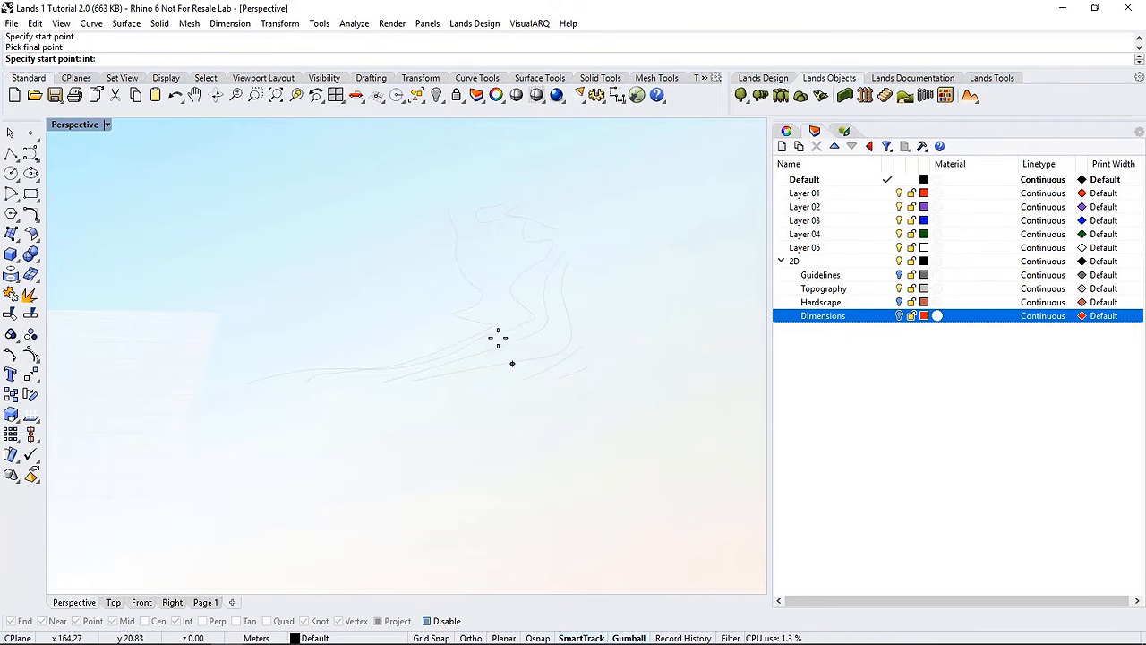
click(446, 263)
click(555, 212)
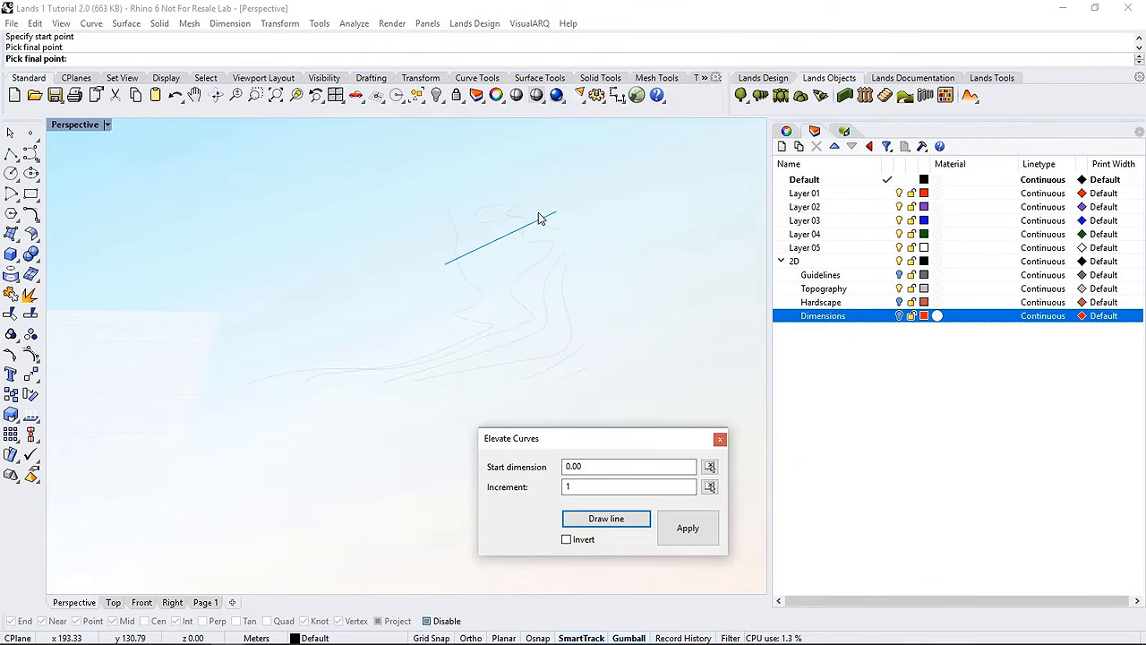
click(680, 530)
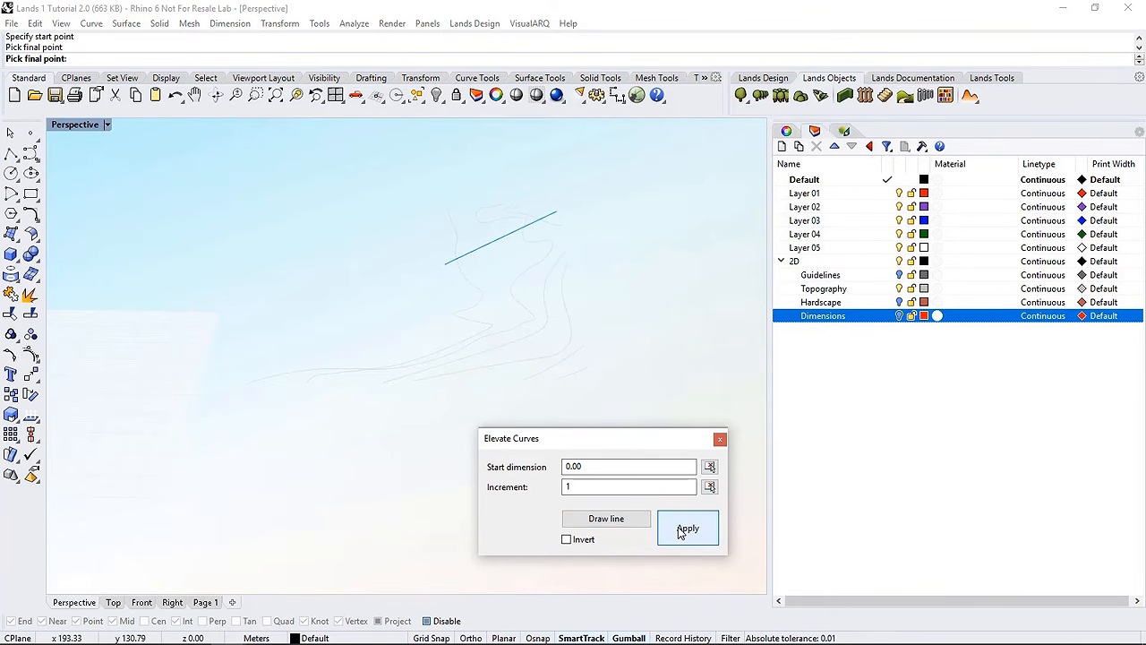
click(720, 442)
mouse_move(516, 411)
right_down()
mouse_move(535, 334)
mouse_move(551, 321)
mouse_move(576, 321)
mouse_move(596, 352)
mouse_move(585, 366)
mouse_move(506, 307)
mouse_move(507, 272)
mouse_move(526, 277)
right_up()
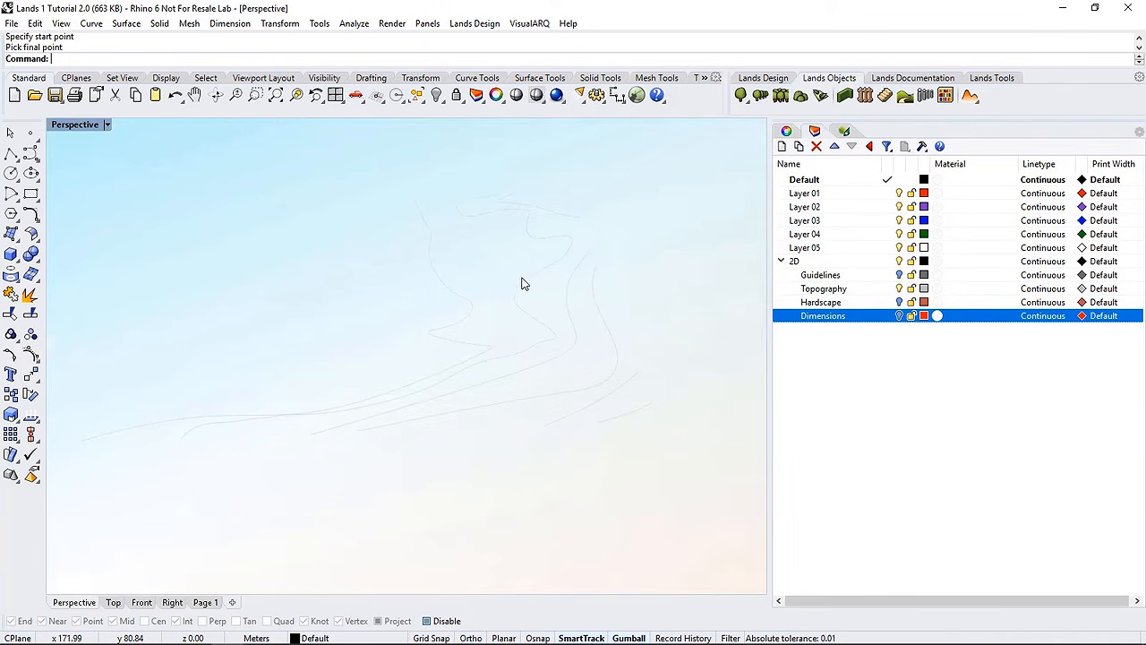
Insert a terrain from all the elevated contour curves, with a gridded surface of 1.00 cells and a base height of 0.10
click(969, 96)
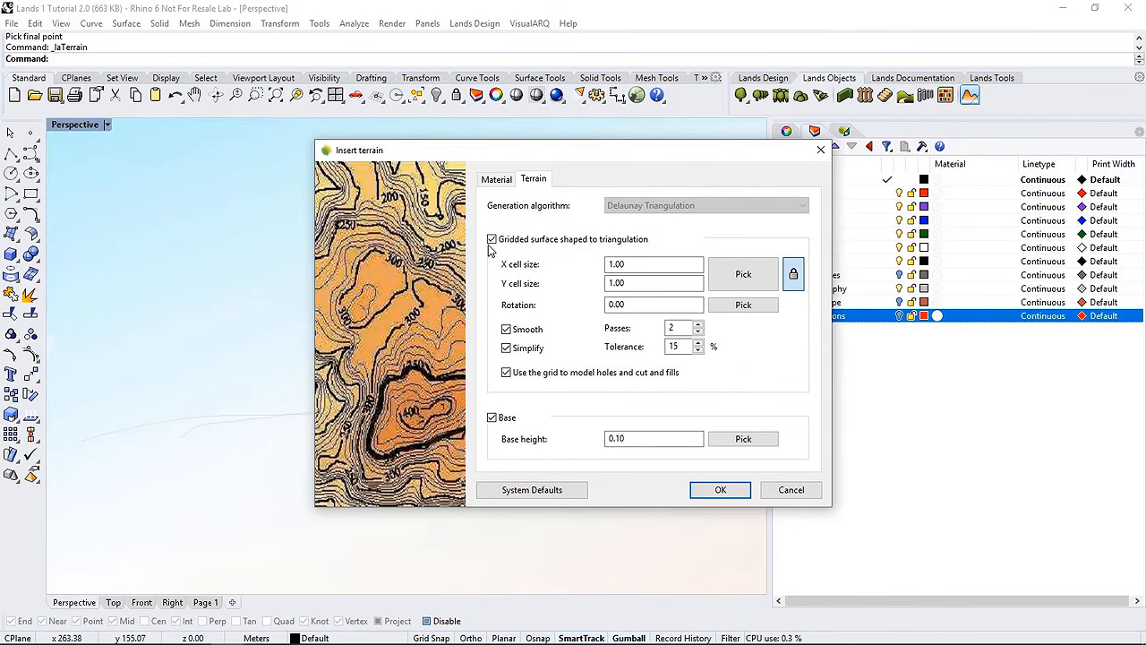
drag(639, 262, 612, 265)
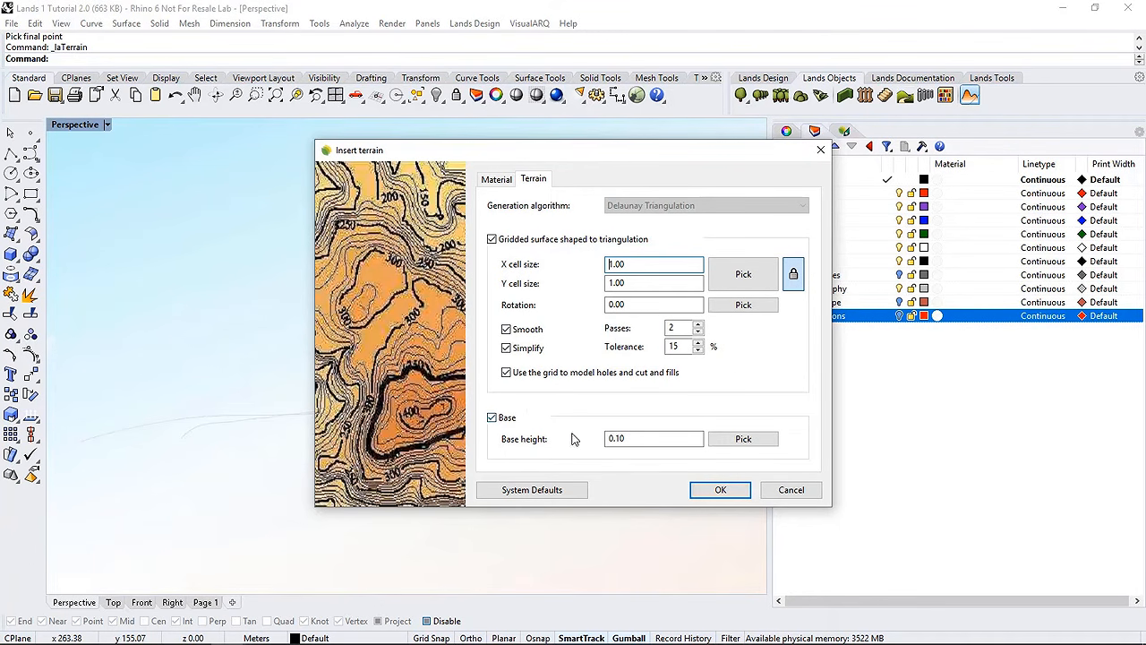
click(730, 492)
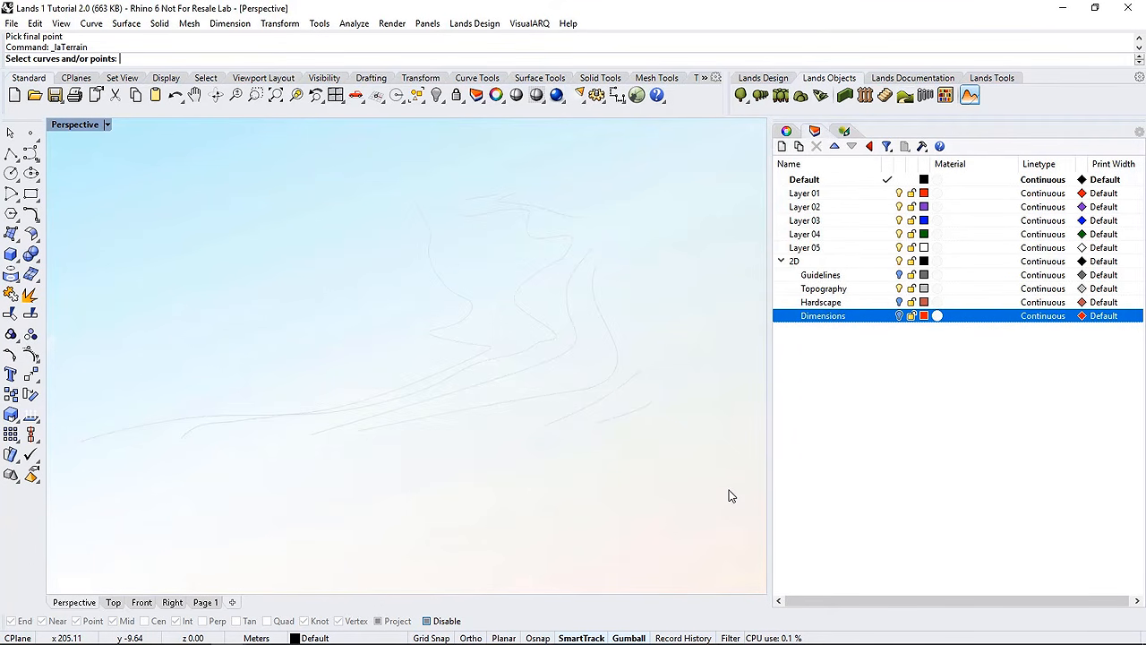
drag(718, 468, 292, 190)
key(Return)
right_drag(325, 302, 348, 314)
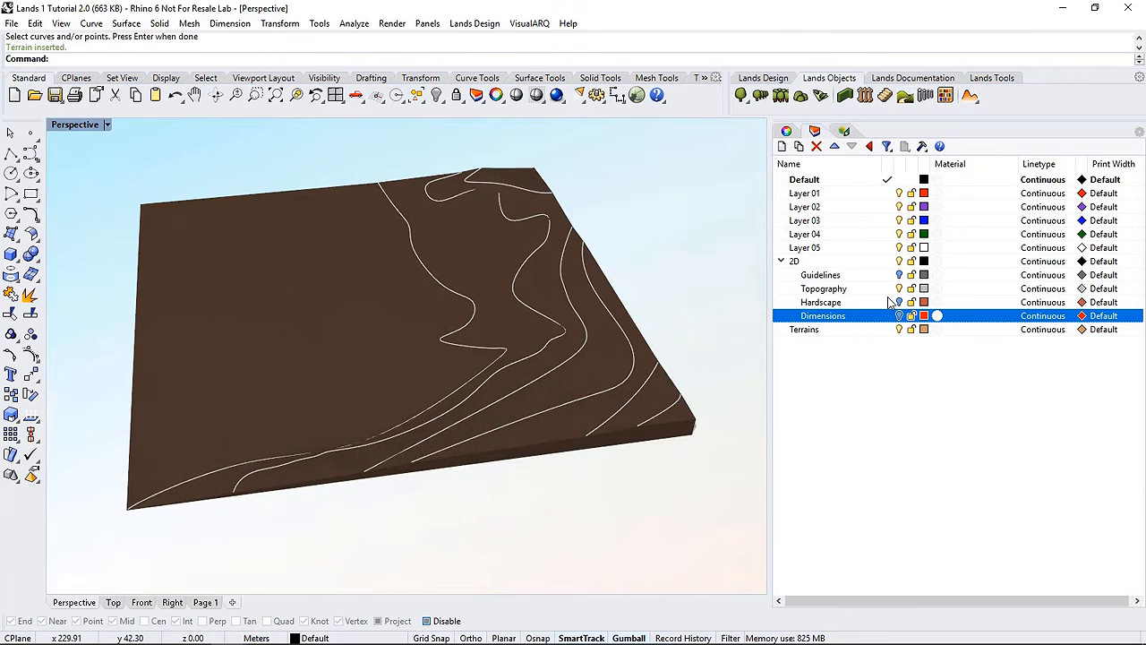
Hide the Topography layer and select the new terrain to inspect its mesh
click(900, 288)
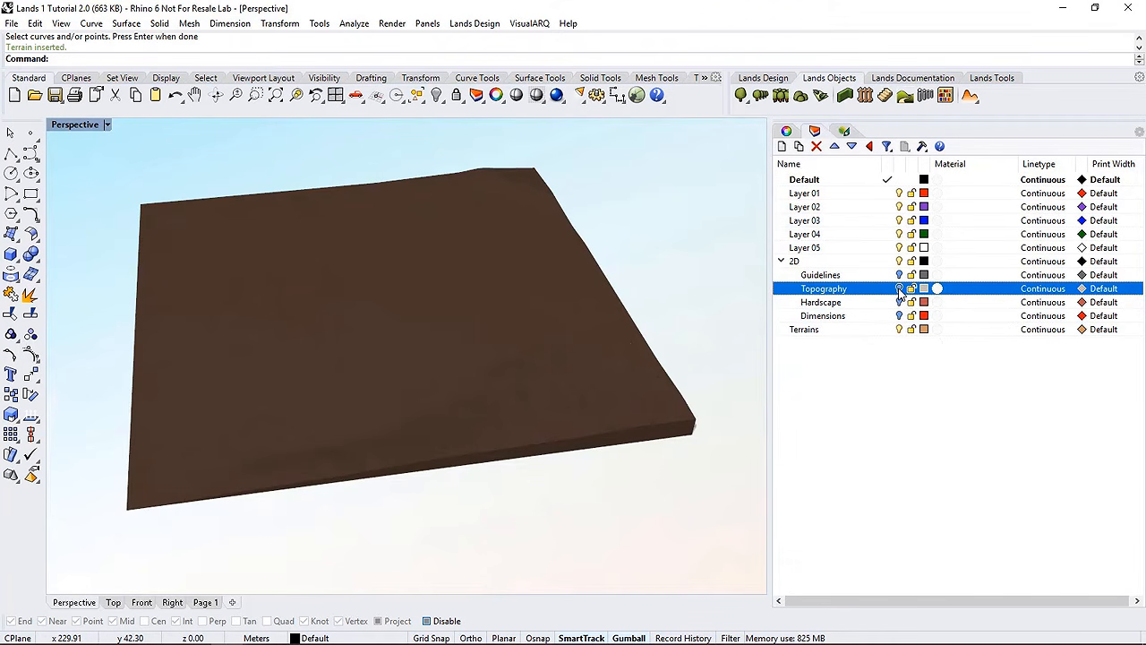
right_drag(684, 372, 496, 371)
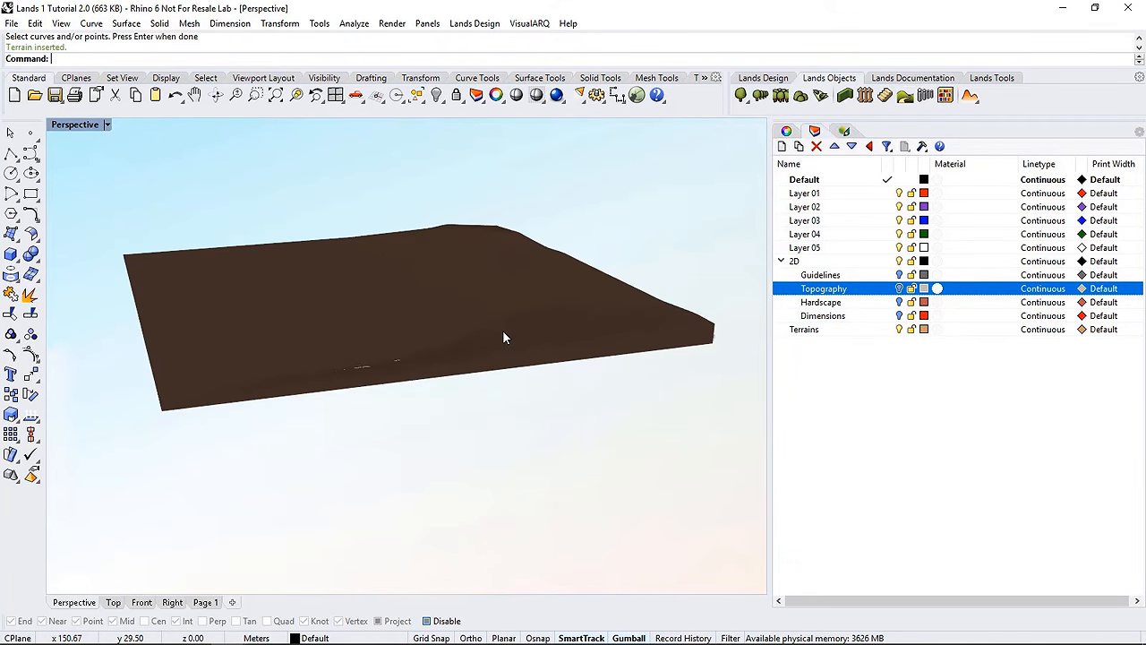
click(504, 337)
right_drag(536, 314, 535, 368)
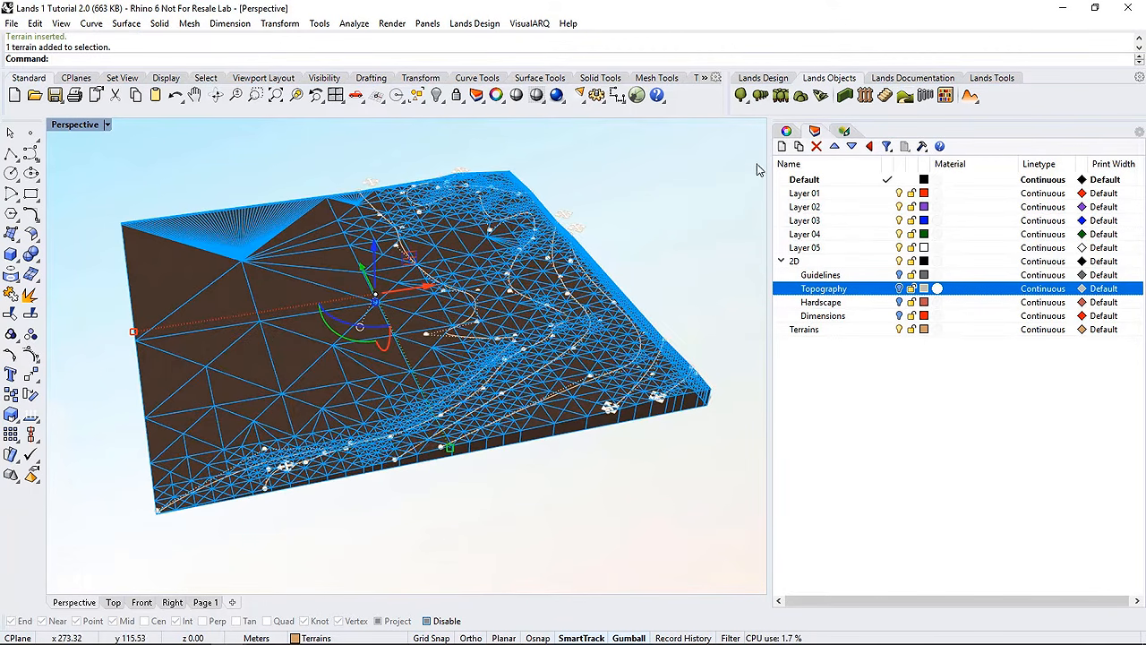
Set the terrain's X and Y grid cell size to 0.5
click(846, 132)
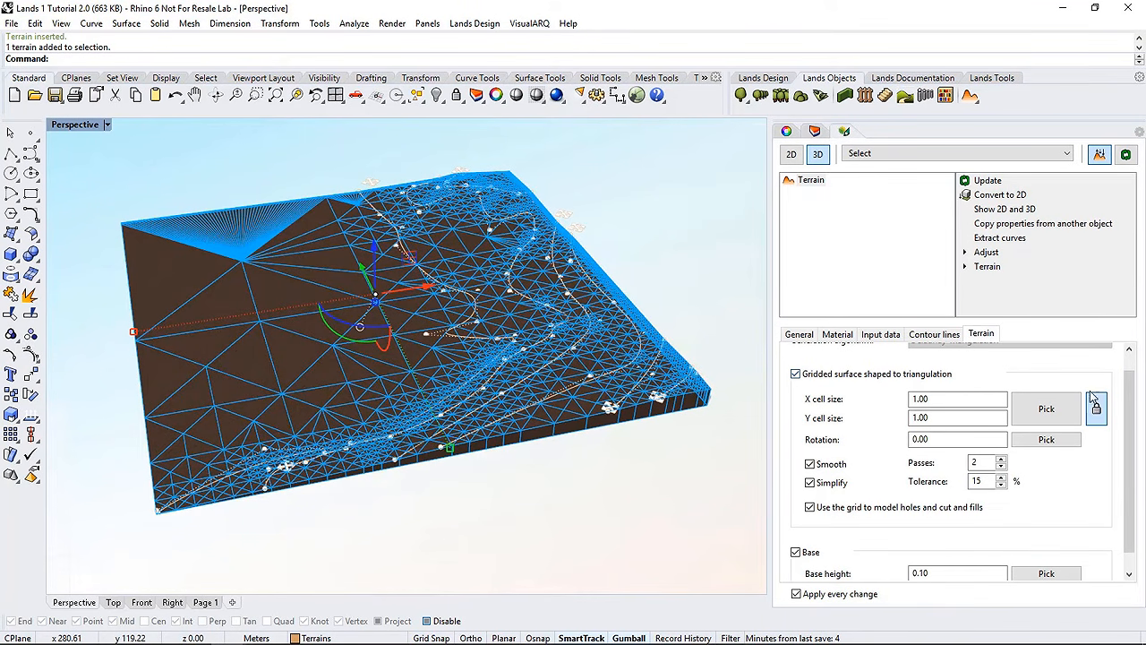
scroll(1086, 394, up, 1)
click(954, 420)
double_click(953, 421)
text(0.5)
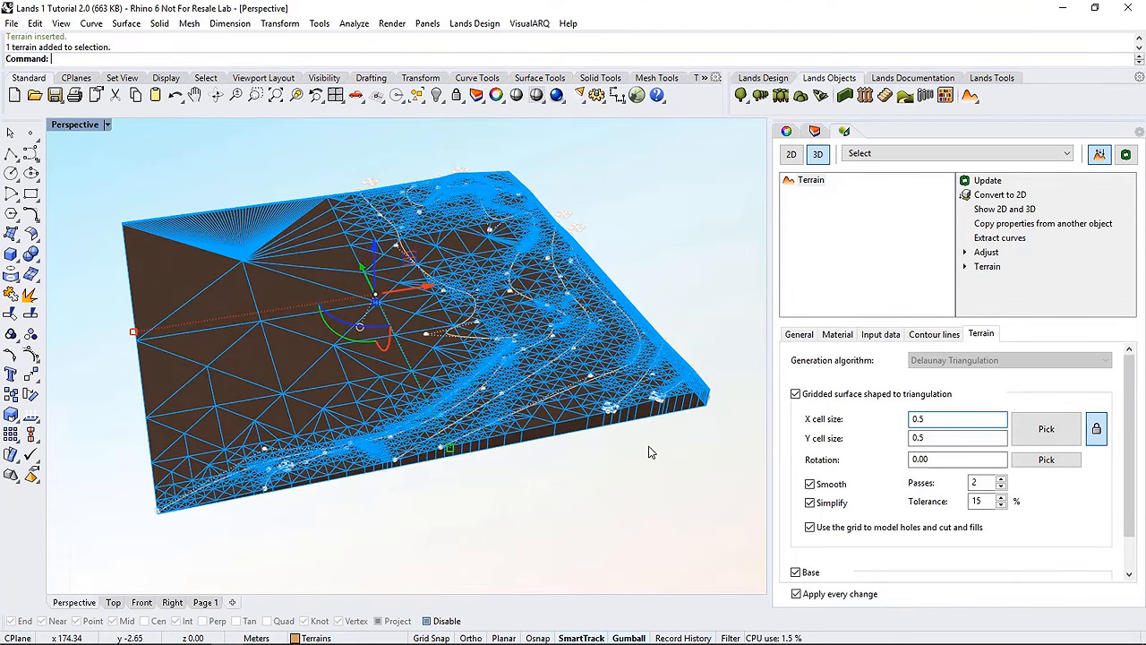
mouse_move(574, 438)
right_down()
mouse_move(586, 418)
mouse_move(561, 435)
right_up()
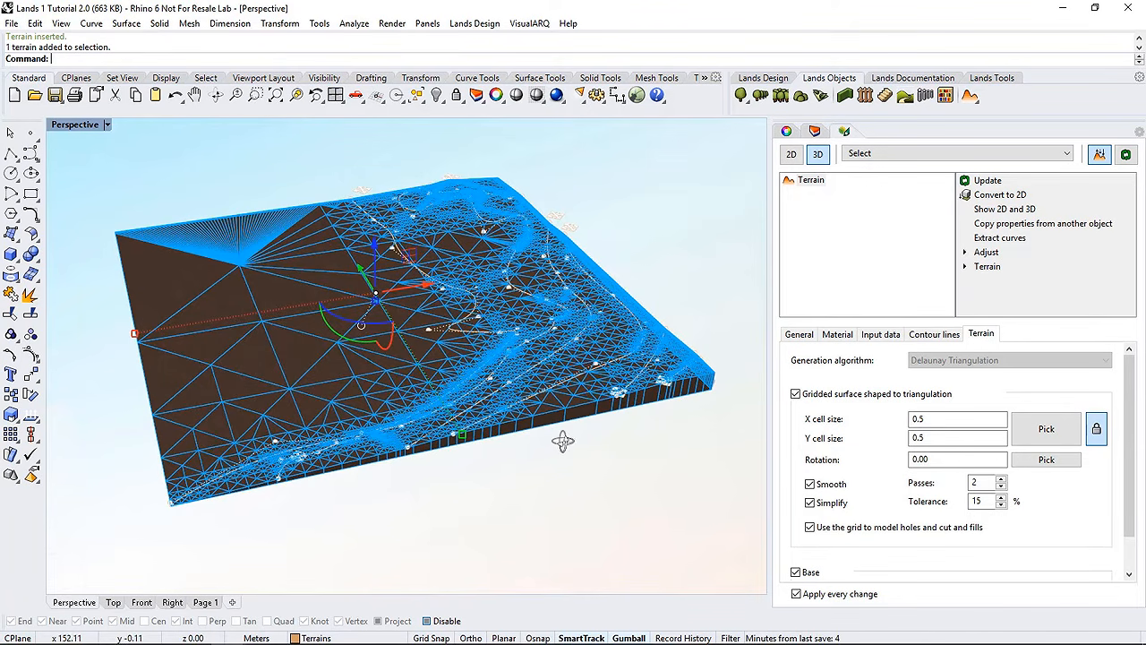
Switch the terrain's Smooth option off to compare the surface, and switch it back on
click(810, 485)
right_drag(642, 447, 618, 434)
click(810, 485)
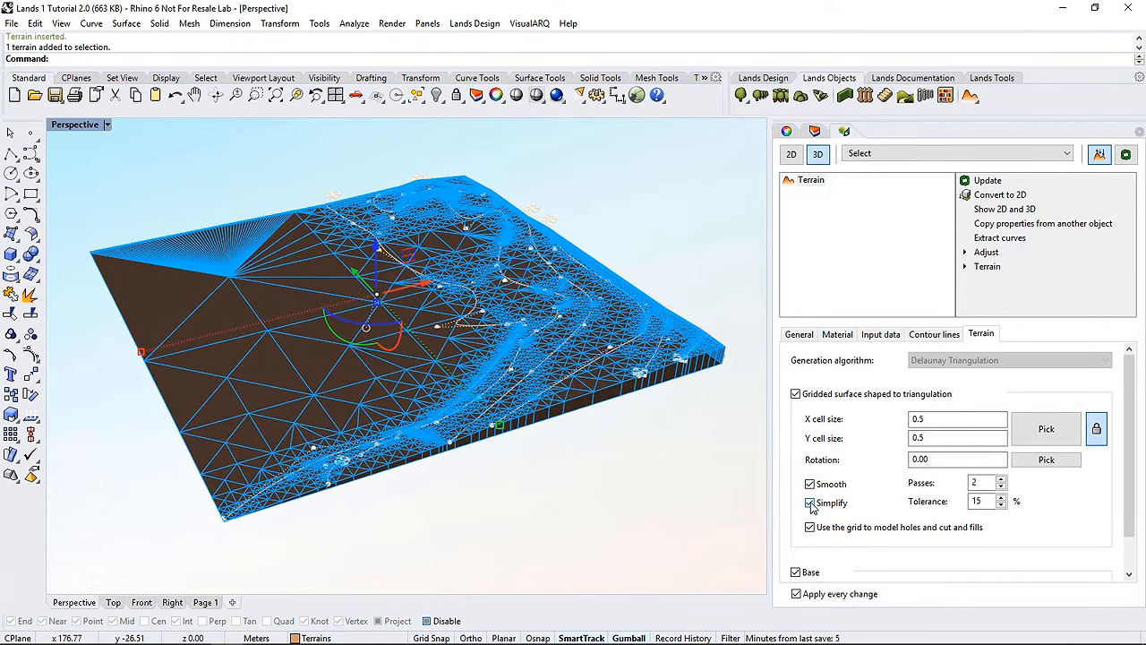
Switch the terrain's Simplify option off to inspect the full grid density, and switch it back on
click(810, 504)
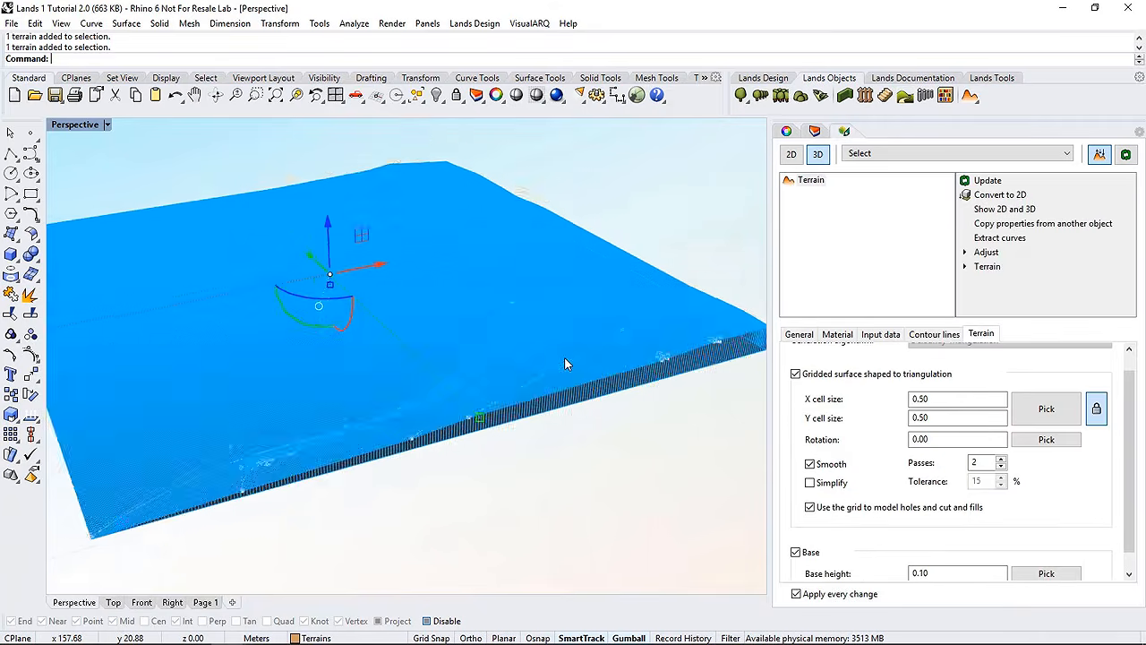
scroll(564, 363, up, 5)
scroll(568, 402, down, 5)
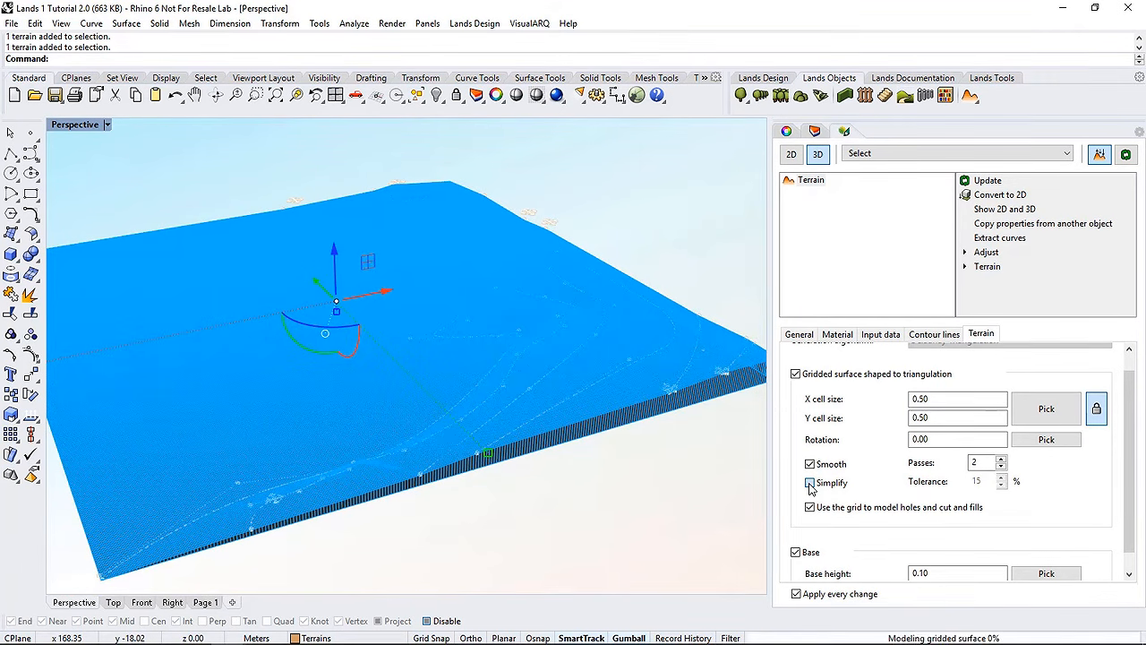
click(810, 484)
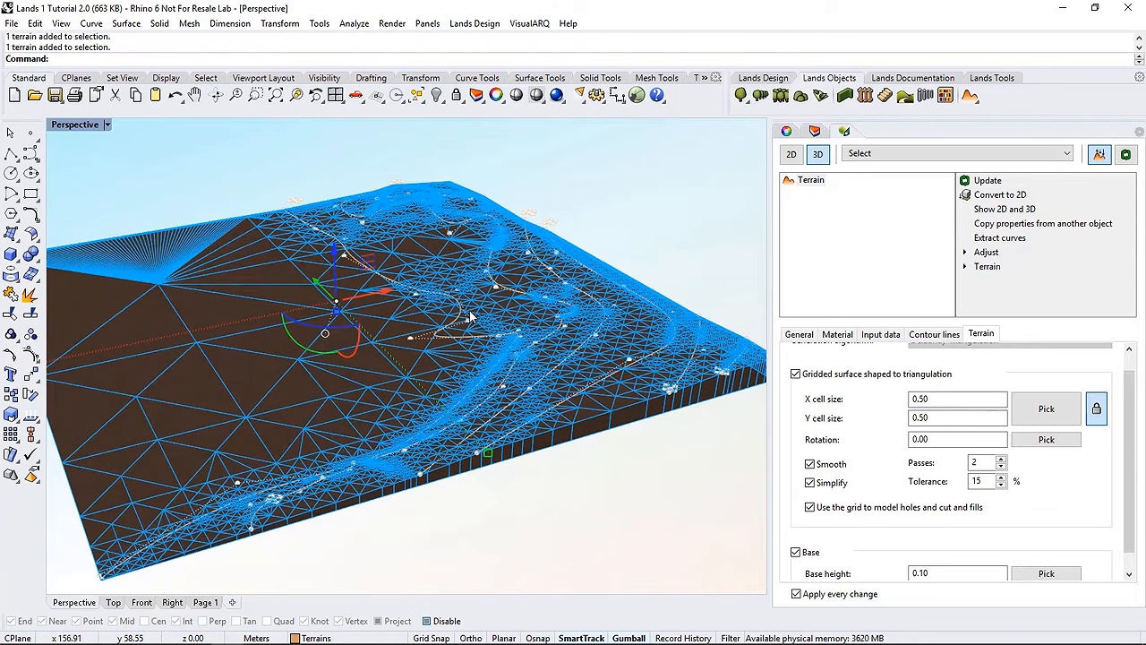
scroll(980, 461, down, 1)
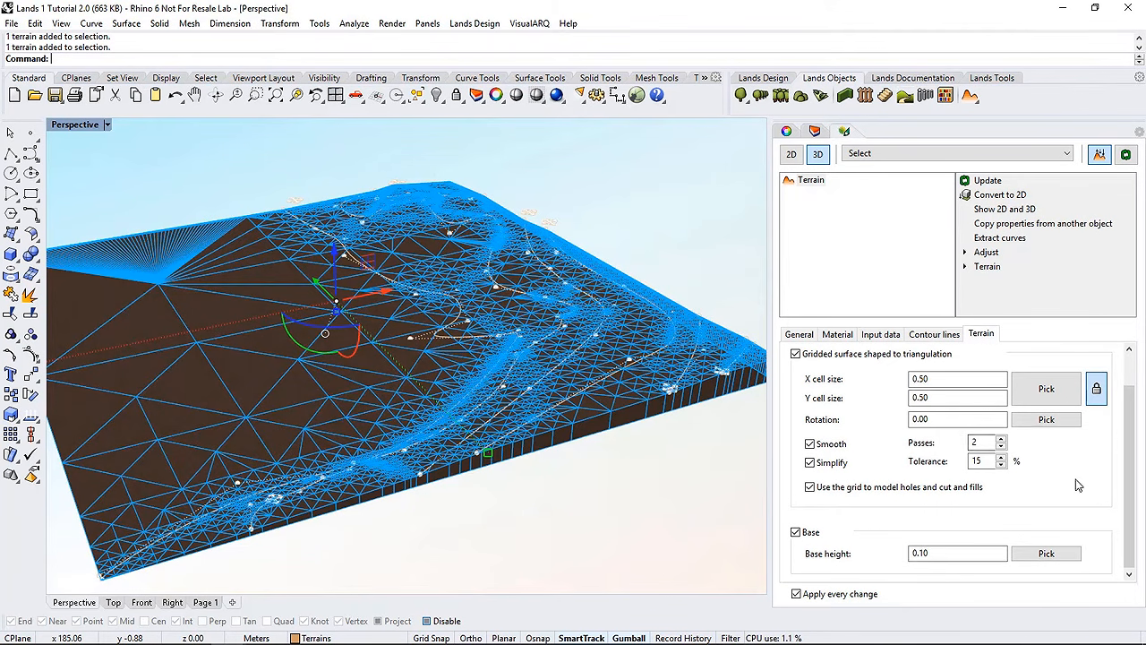
drag(933, 556, 891, 560)
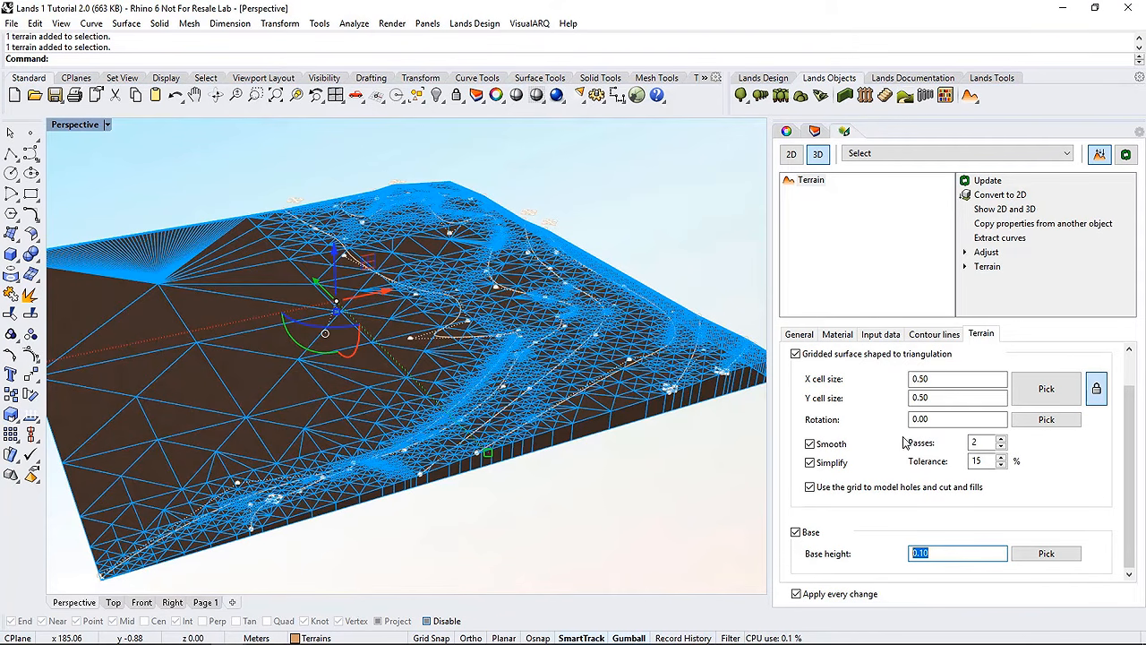
Define the terrain's contour lines by a distance of 0.2 between contours, and switch the document to 2D display
click(930, 335)
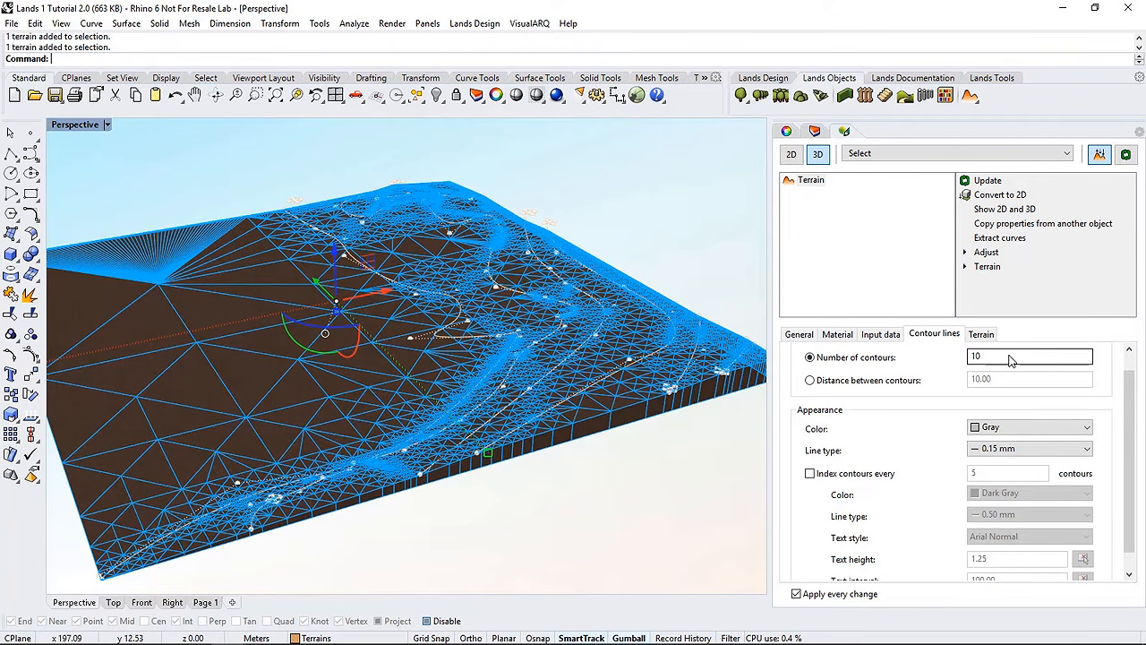
click(809, 381)
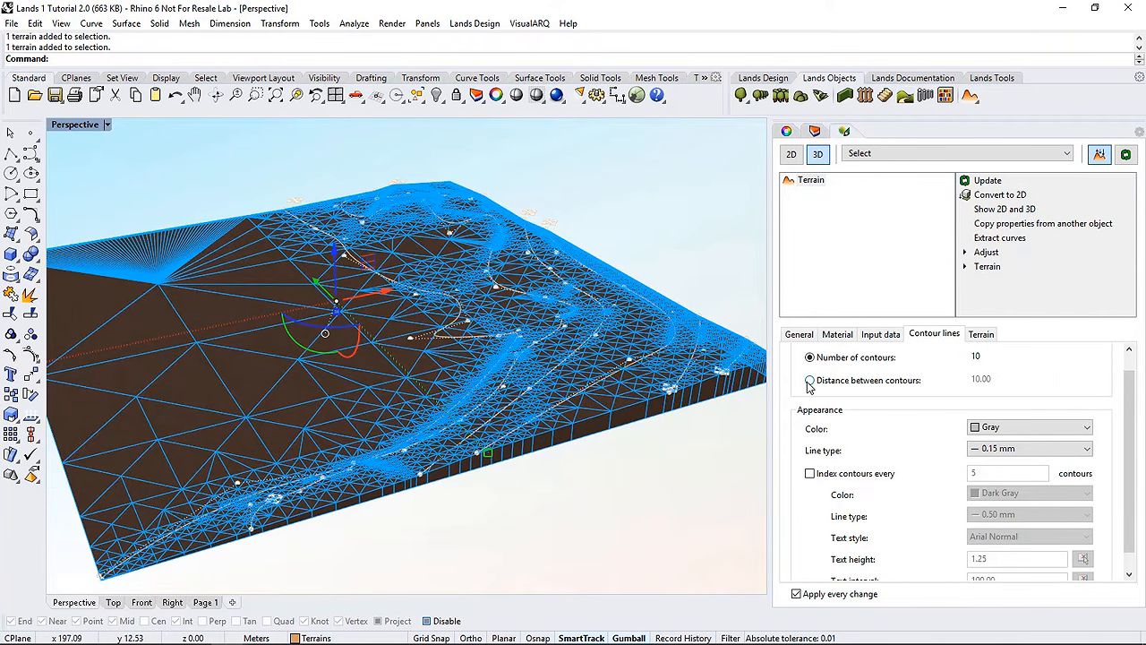
drag(1008, 380, 963, 384)
text(0.2)
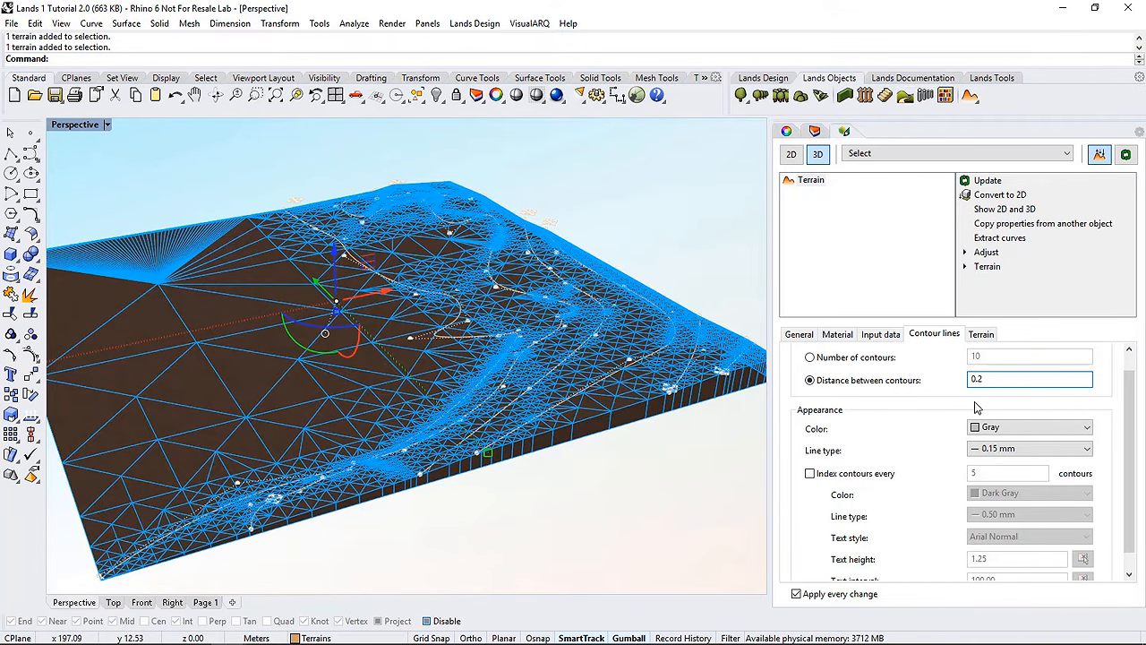
click(696, 442)
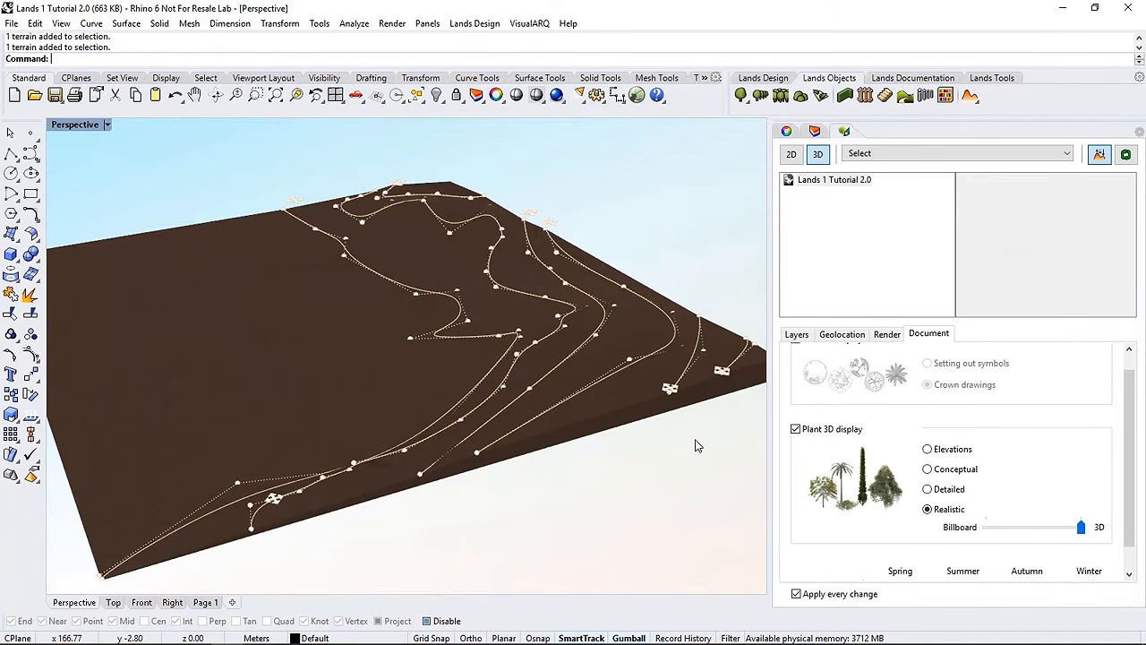
click(791, 154)
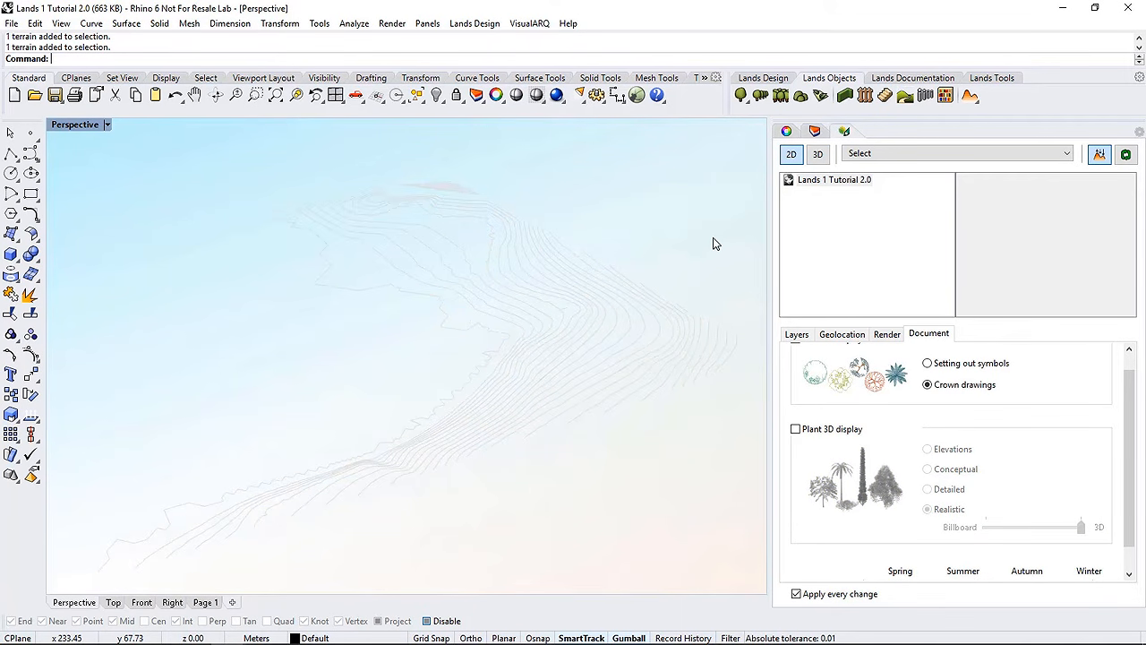
Enable index contours every 5 contours for the terrain
click(577, 392)
click(931, 336)
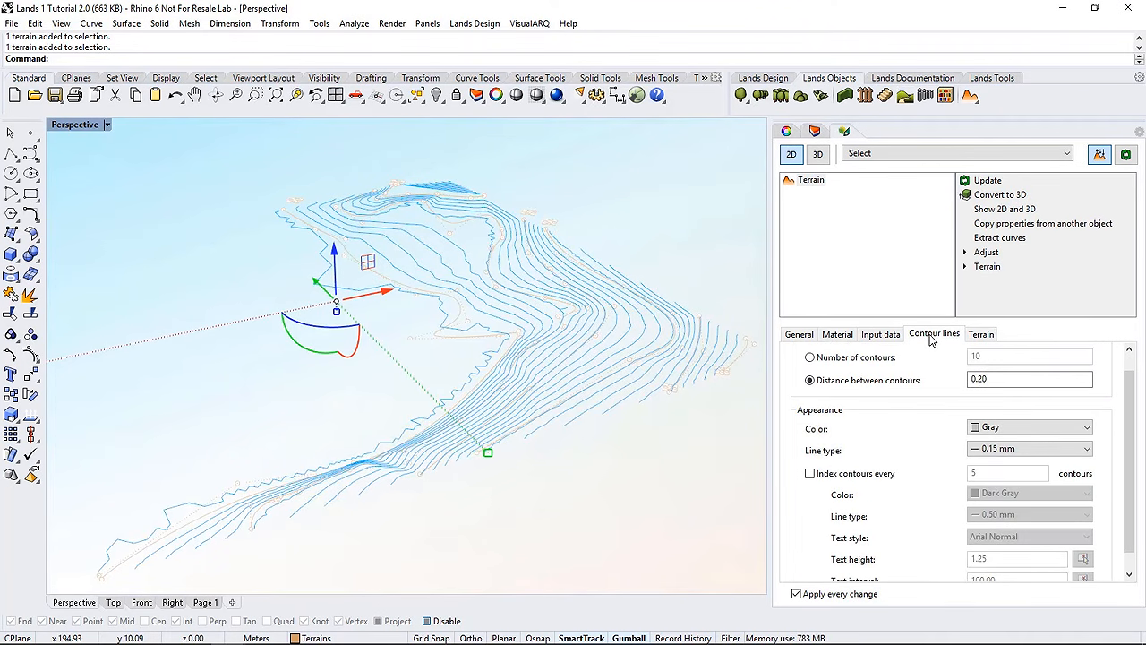
click(809, 474)
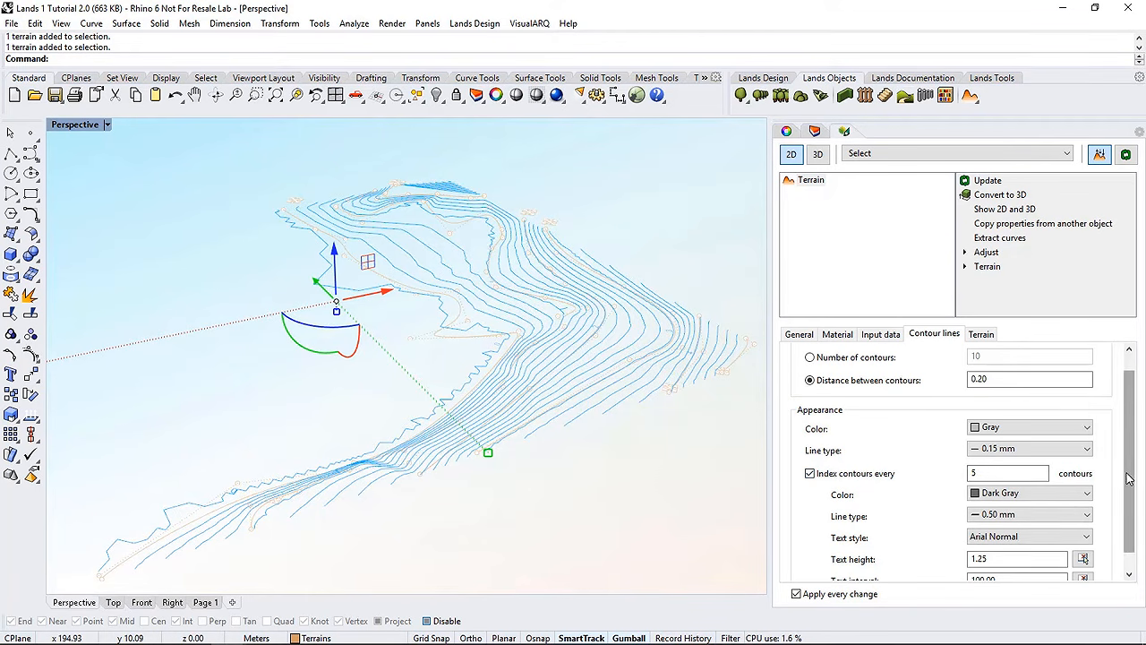
scroll(1034, 491, down, 1)
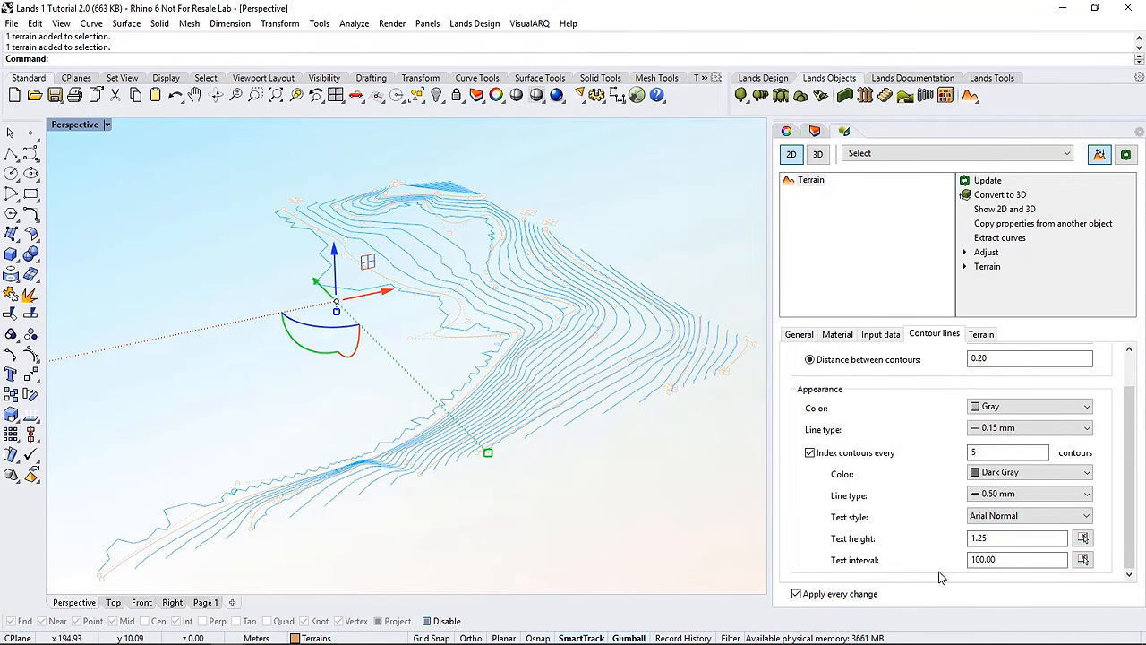
Examine the index contours and their elevation labels on the terrain's 2D representation
right_drag(666, 392, 650, 432)
click(667, 282)
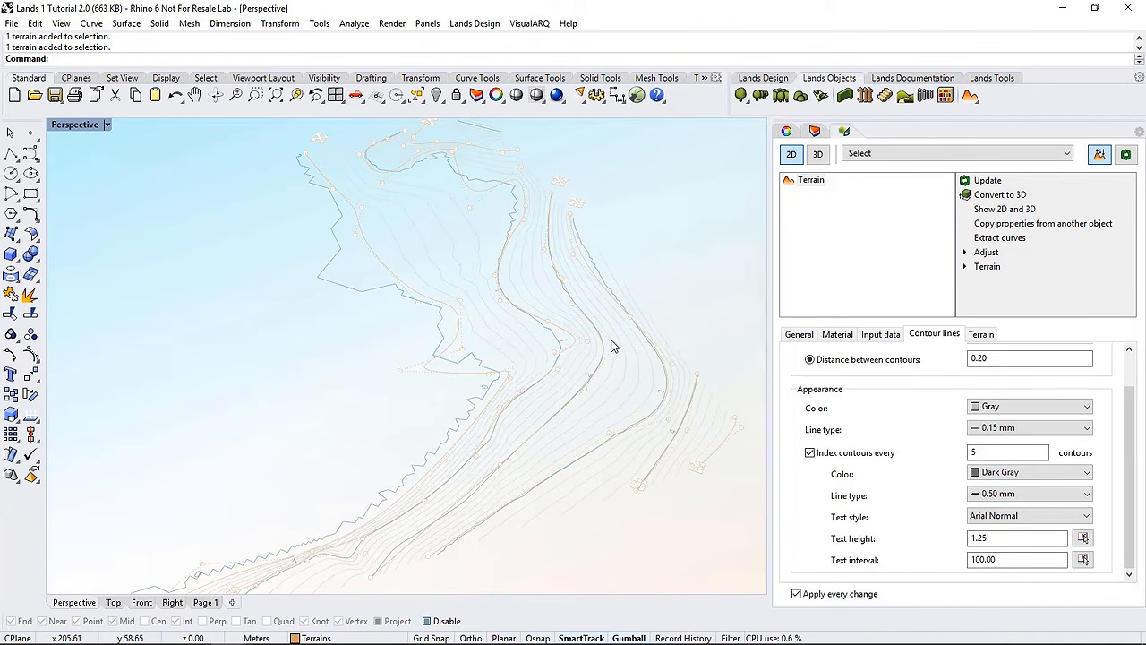
right_drag(626, 414, 613, 403)
scroll(614, 403, up, 5)
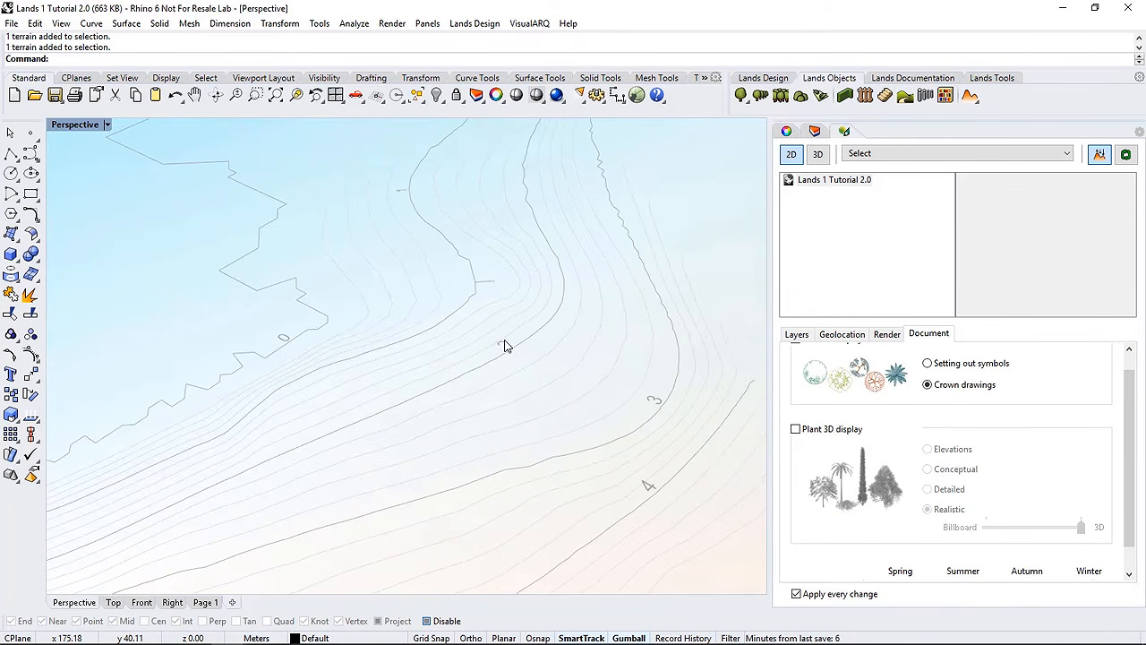
scroll(582, 407, down, 5)
right_drag(583, 404, 593, 391)
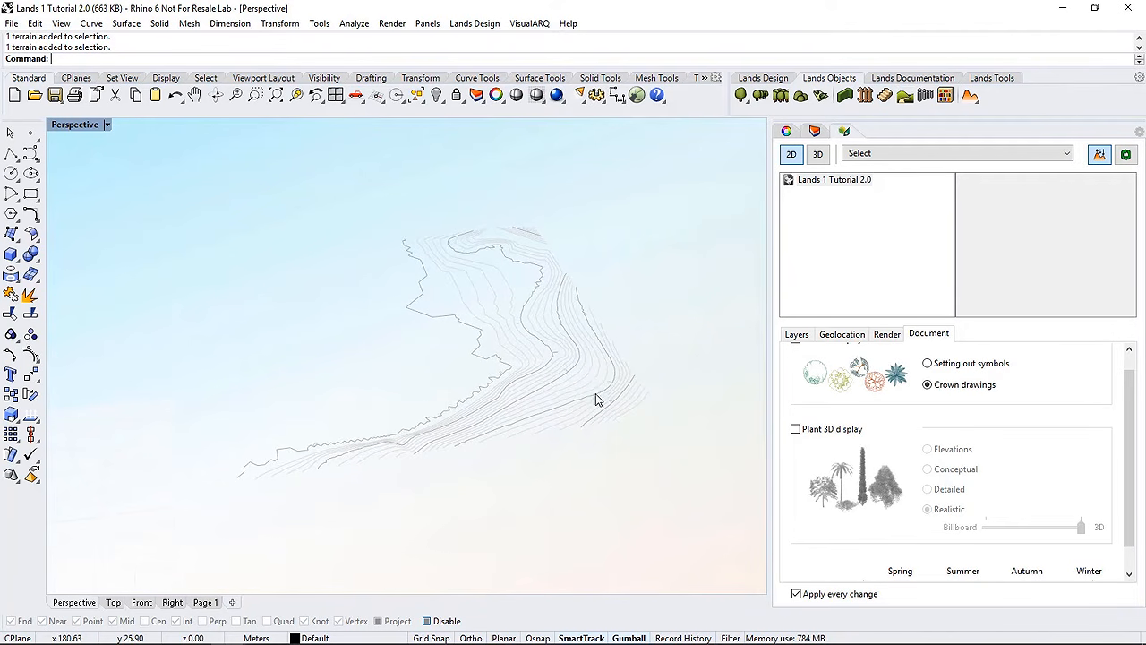
Switch the document to 3D display and make the terrain show its 2D and 3D representations together
click(595, 396)
click(817, 154)
scroll(633, 286, up, 5)
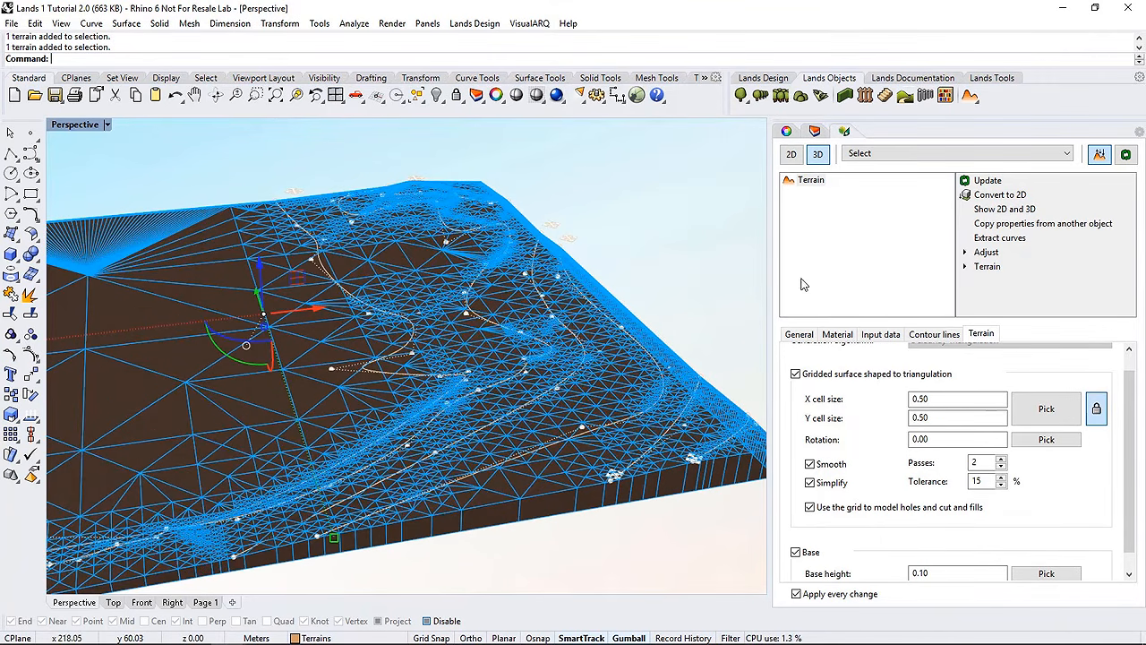
click(1004, 212)
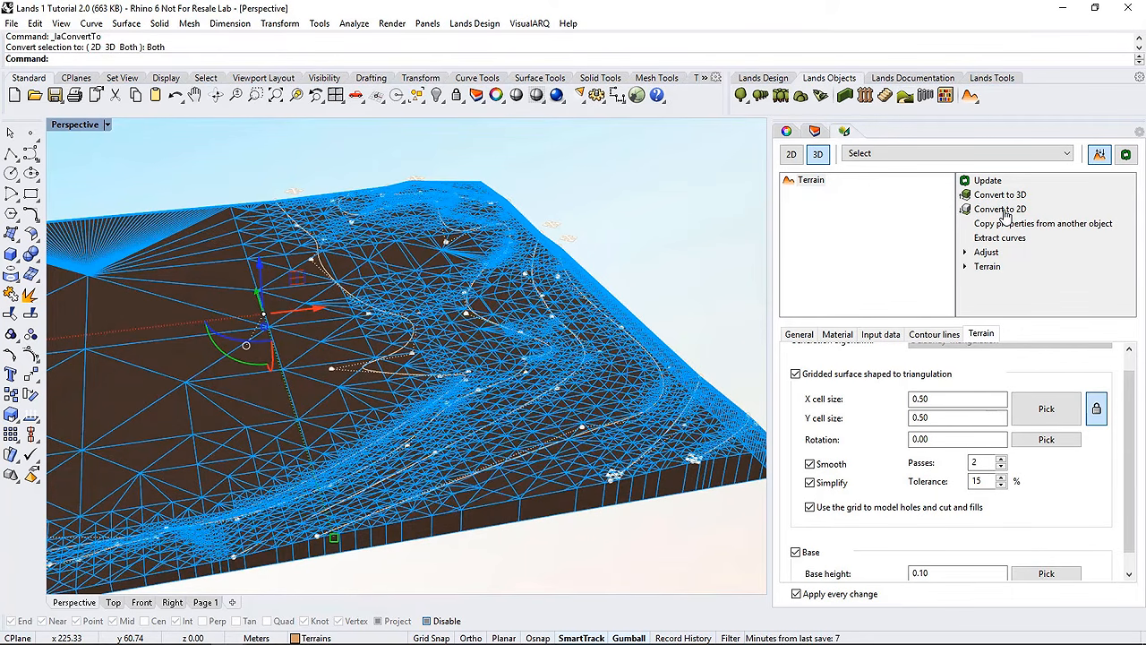
click(710, 274)
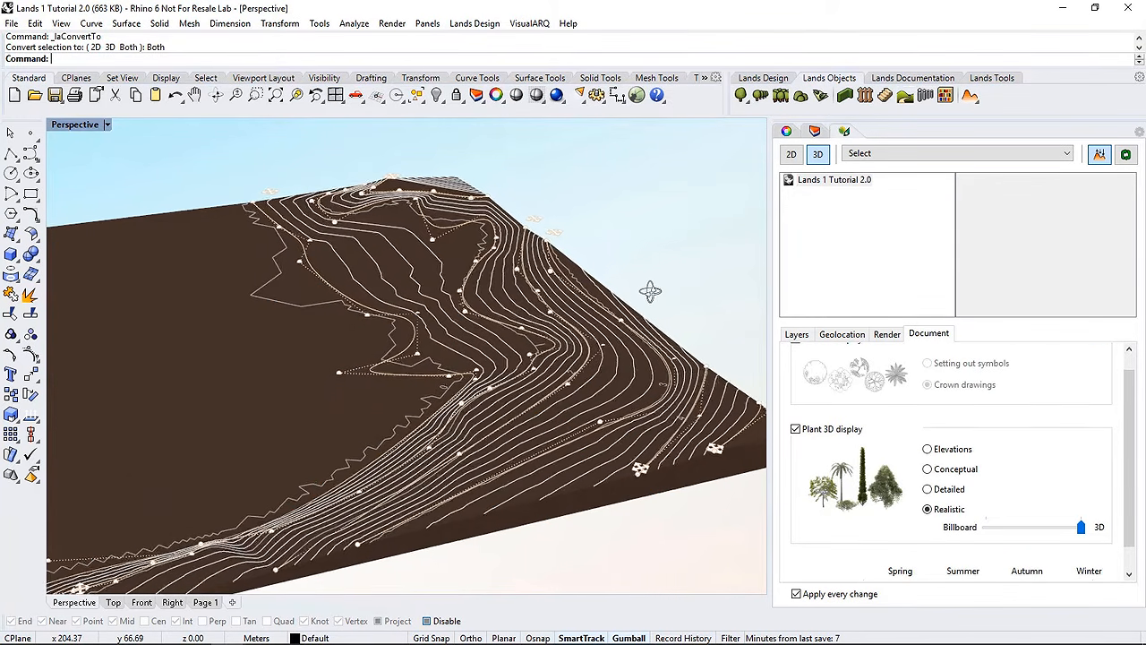
Review the terrain's input data by expanding its elevation data and highlighting the first three contour lines one after another
click(627, 346)
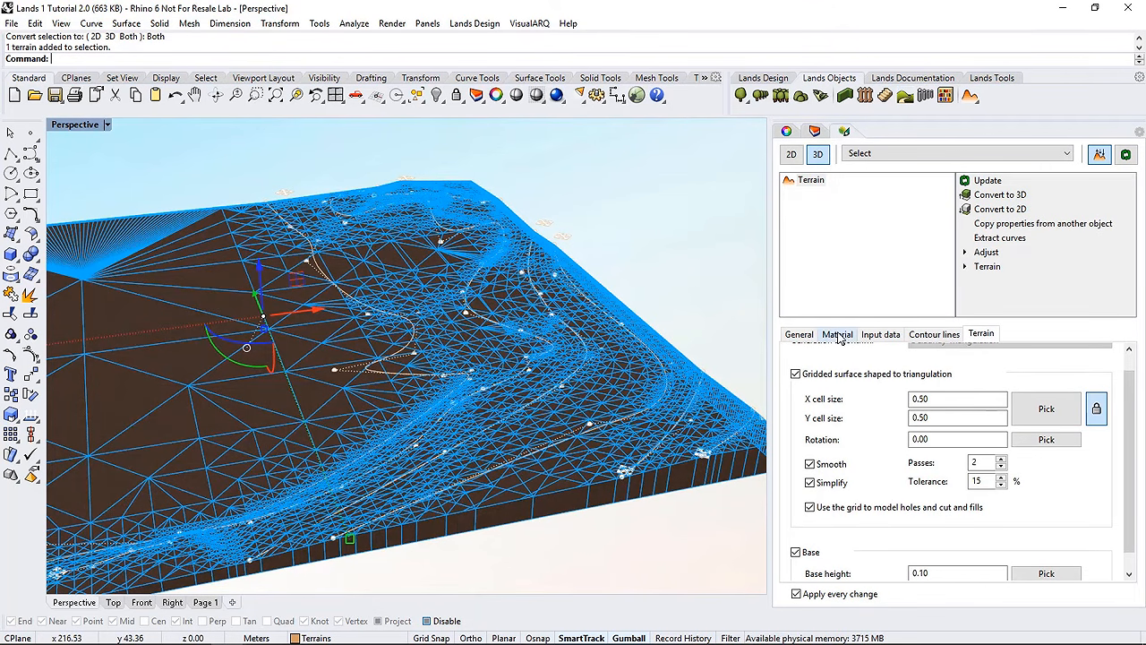
click(878, 336)
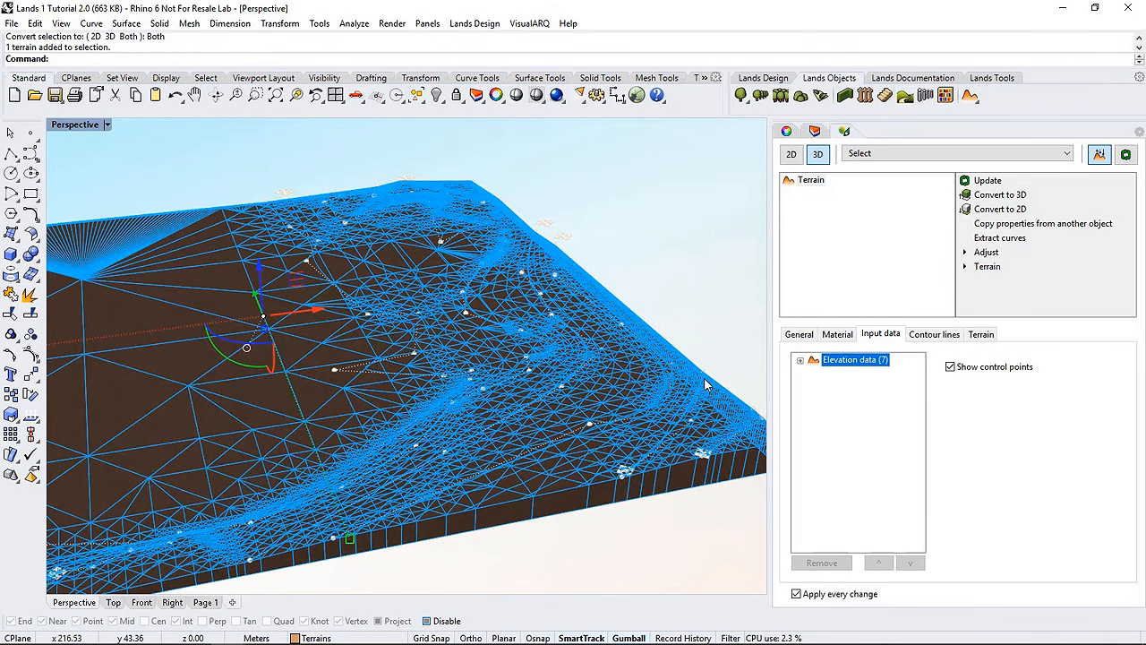
click(800, 361)
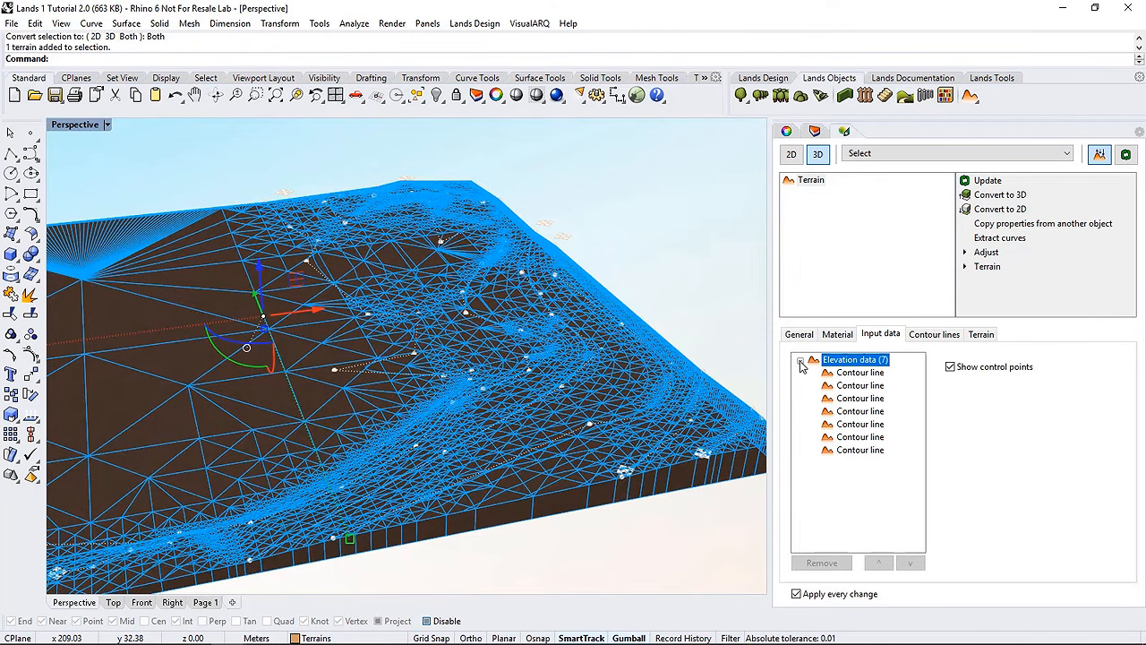
click(862, 374)
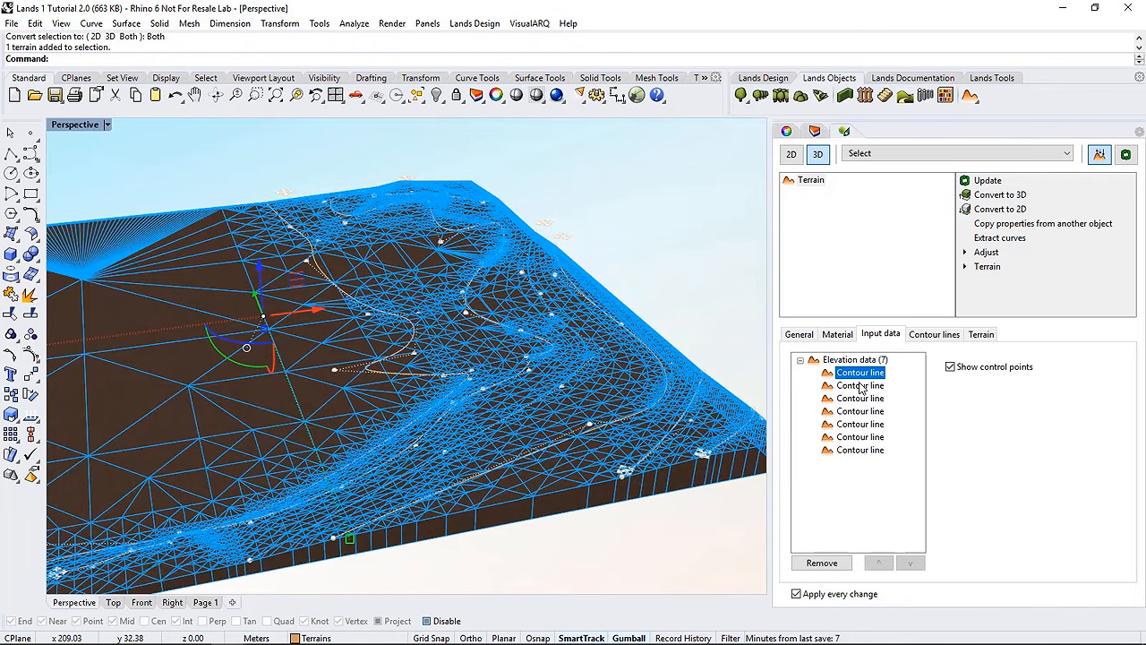
click(862, 385)
click(858, 399)
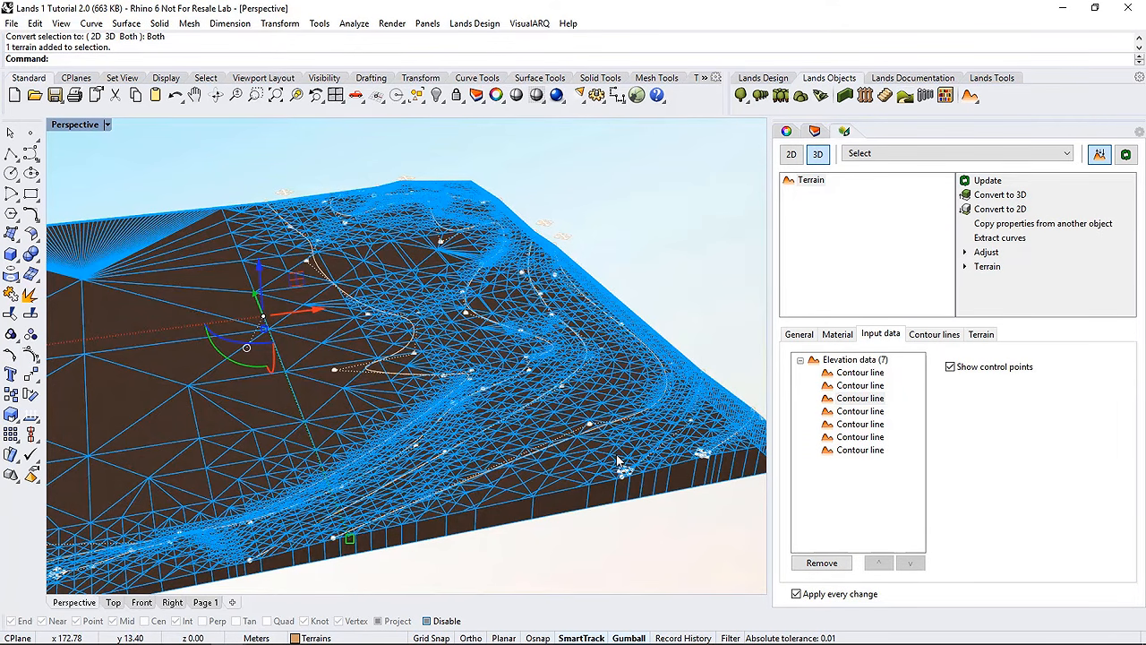
Try reshaping the terrain by raising one control point of an input contour and two more near its corner
click(590, 428)
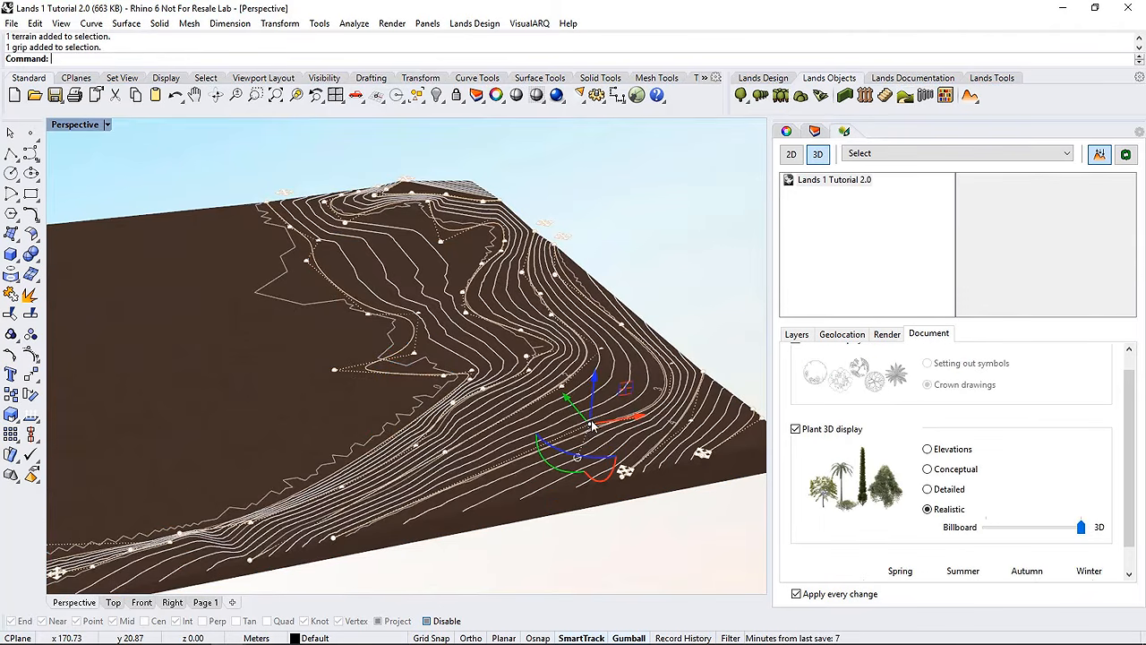
drag(593, 408, 597, 375)
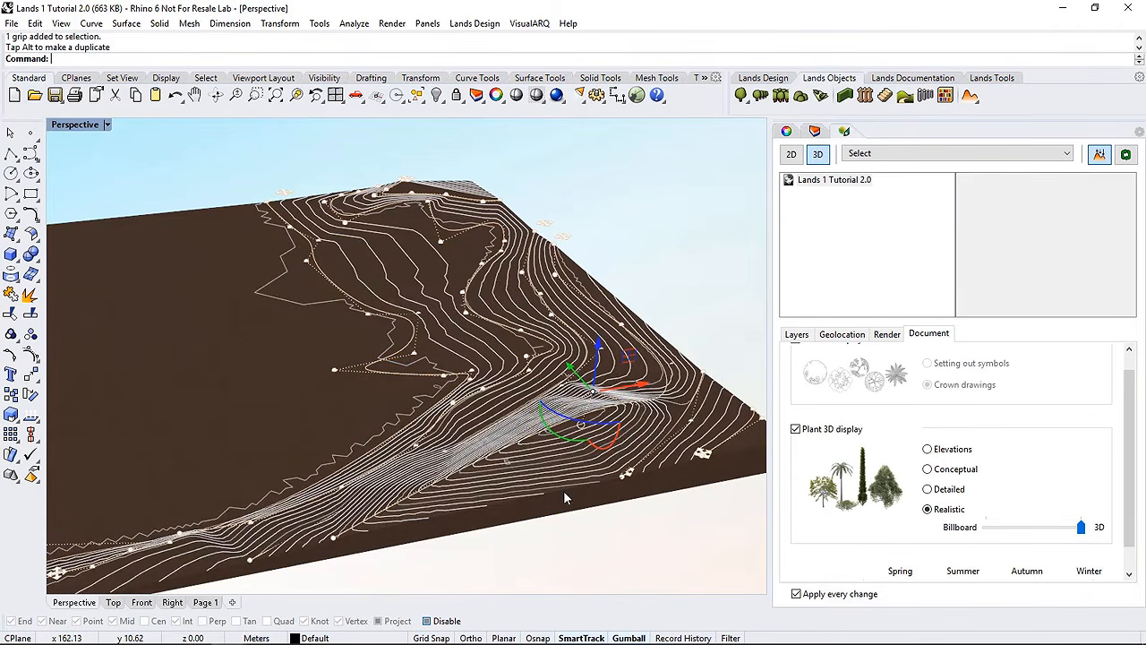
right_drag(563, 489, 513, 483)
drag(511, 552, 594, 431)
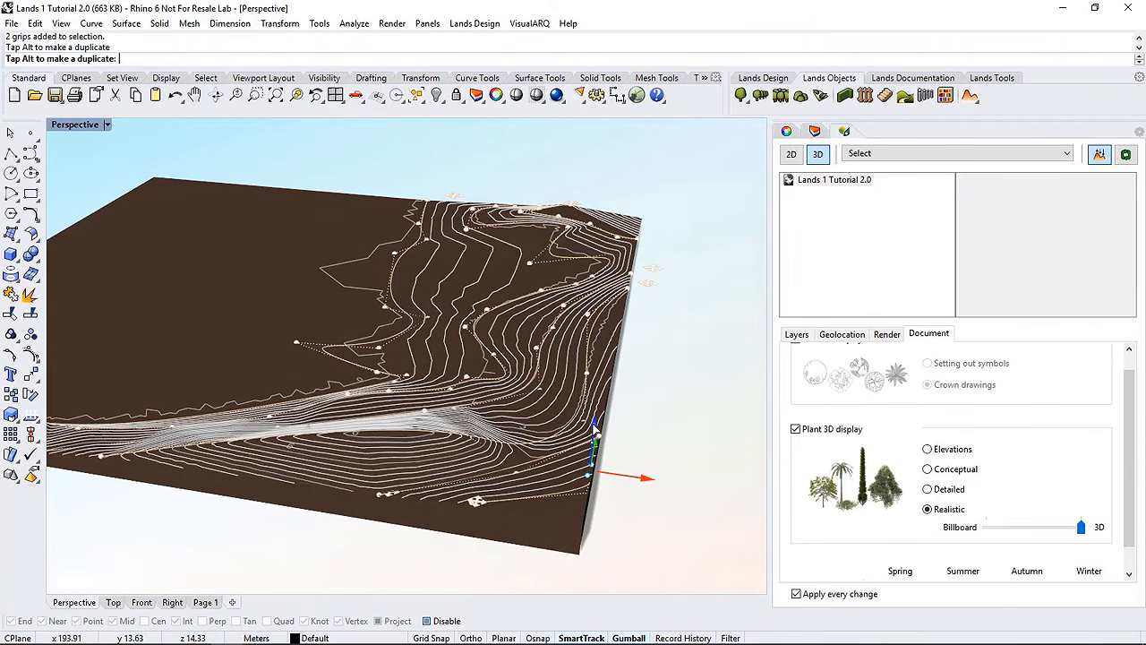
right_drag(594, 428, 515, 435)
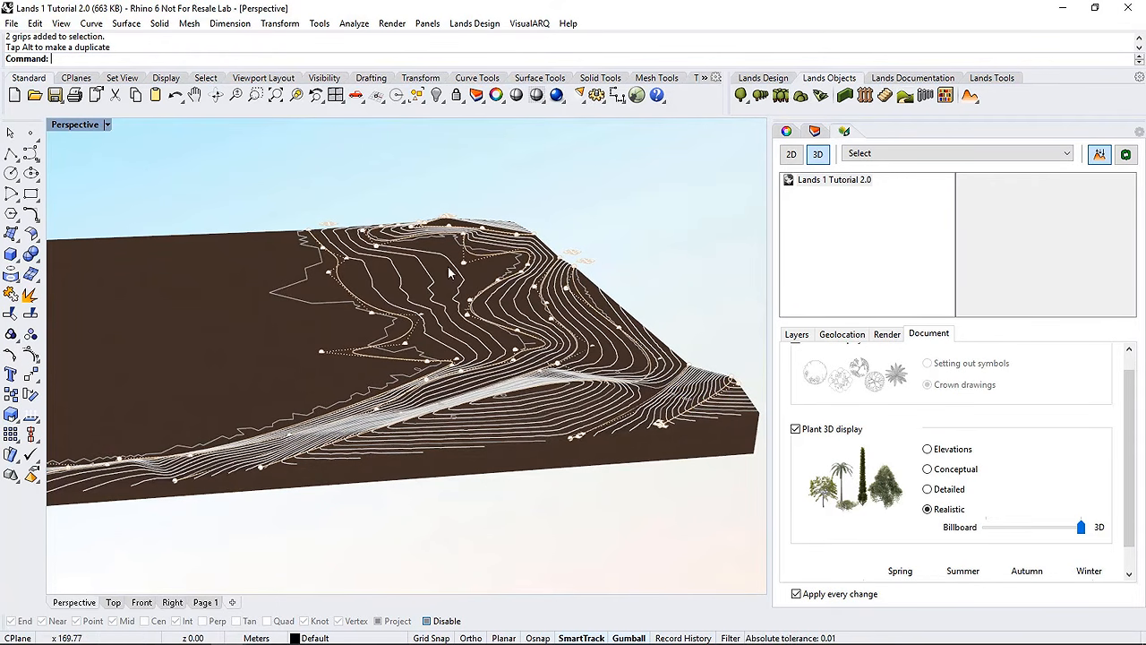
Undo both control-point moves on the terrain's input contours and clear the selection
key(ctrl+z)
key(ctrl+z)
key(Escape)
key(Escape)
Replace the terrain's material texture with the Diagrass image from the AccuRender Site textures folder
click(448, 297)
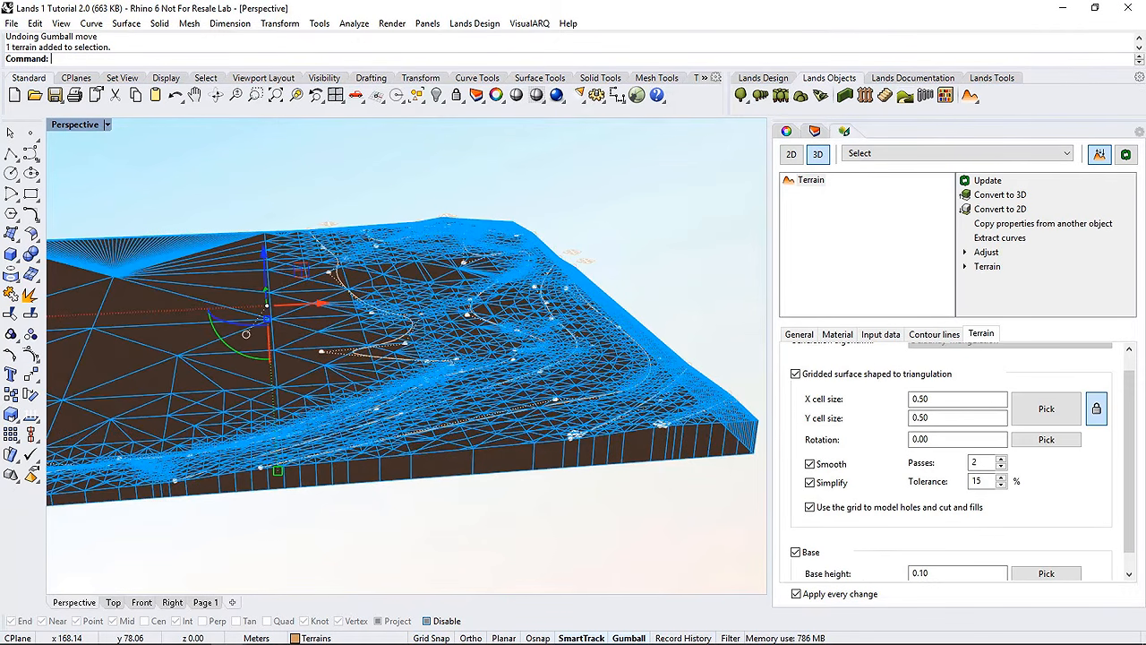
click(837, 337)
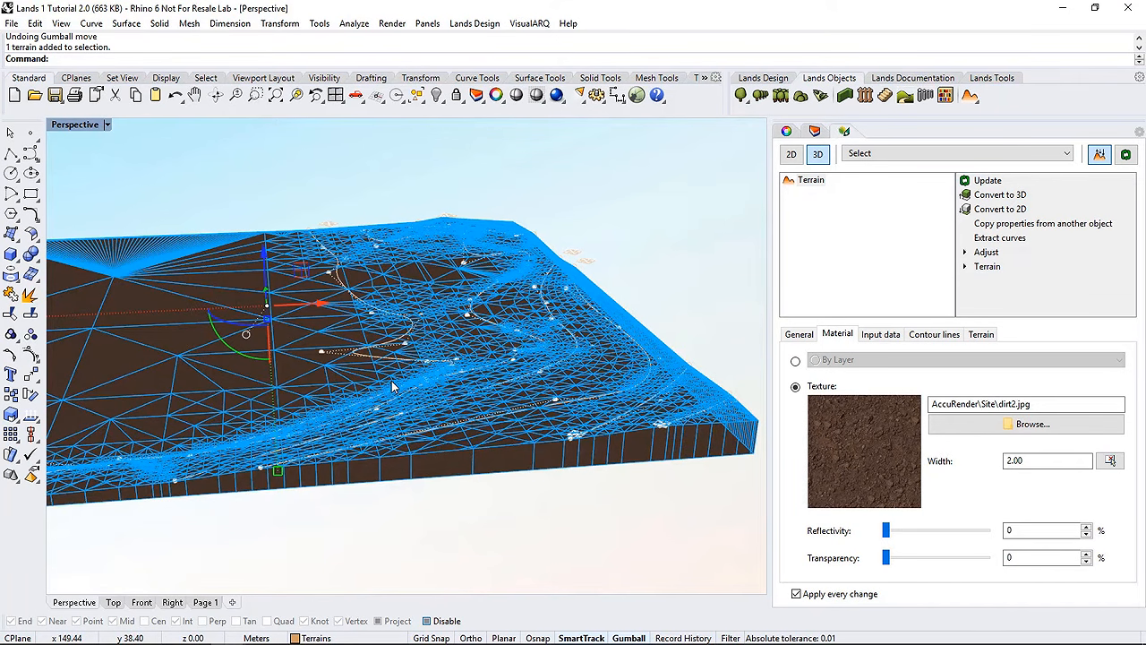
click(1007, 427)
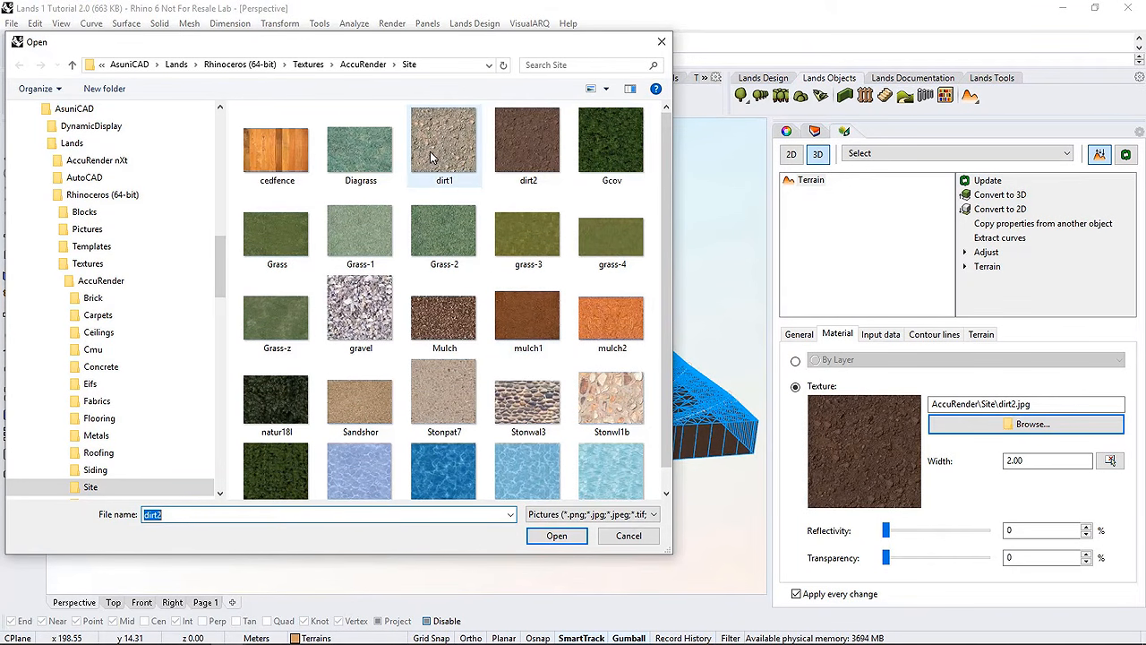
click(371, 152)
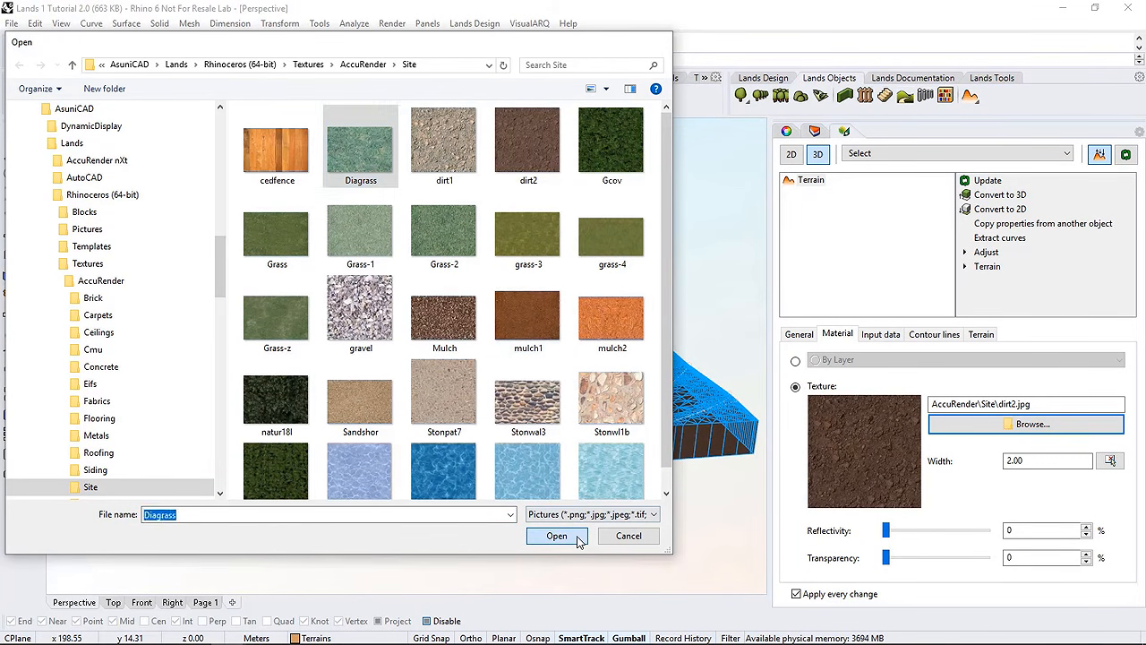
click(556, 535)
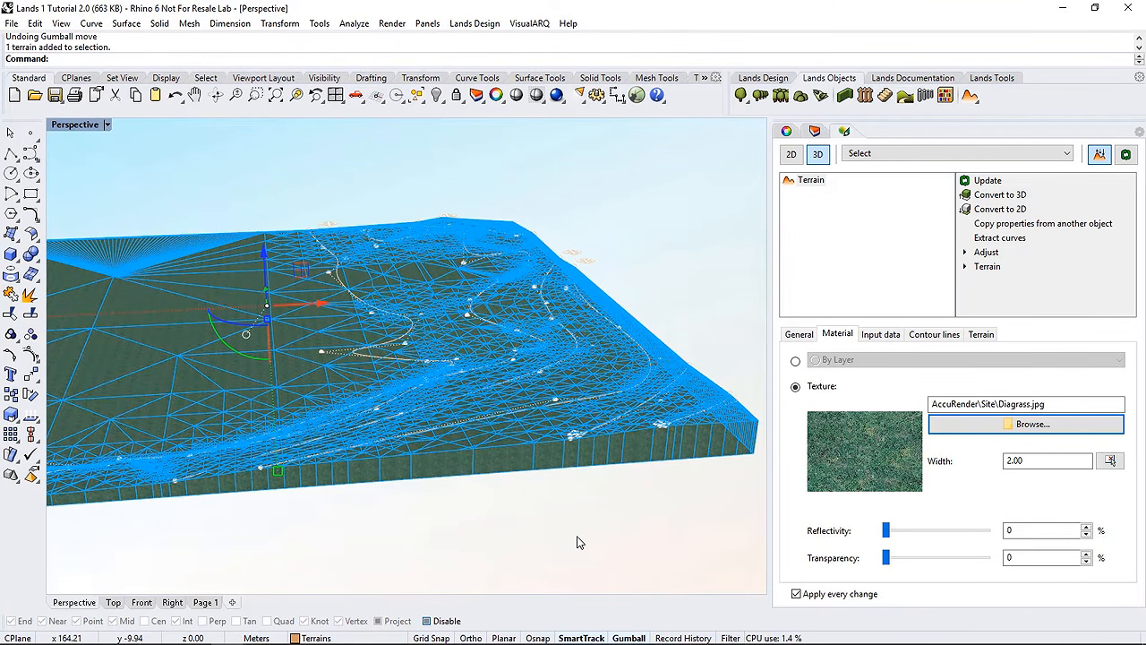
Check the terrain's general properties and the document's layer list, and deselect the terrain to view its new surface
click(806, 337)
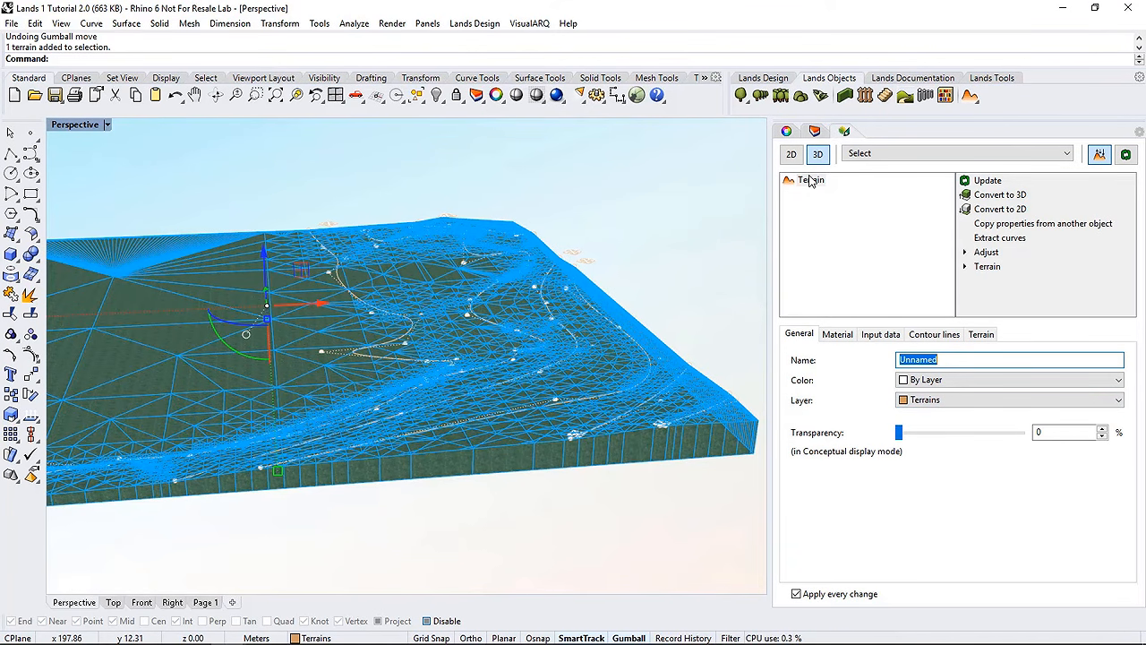
click(814, 132)
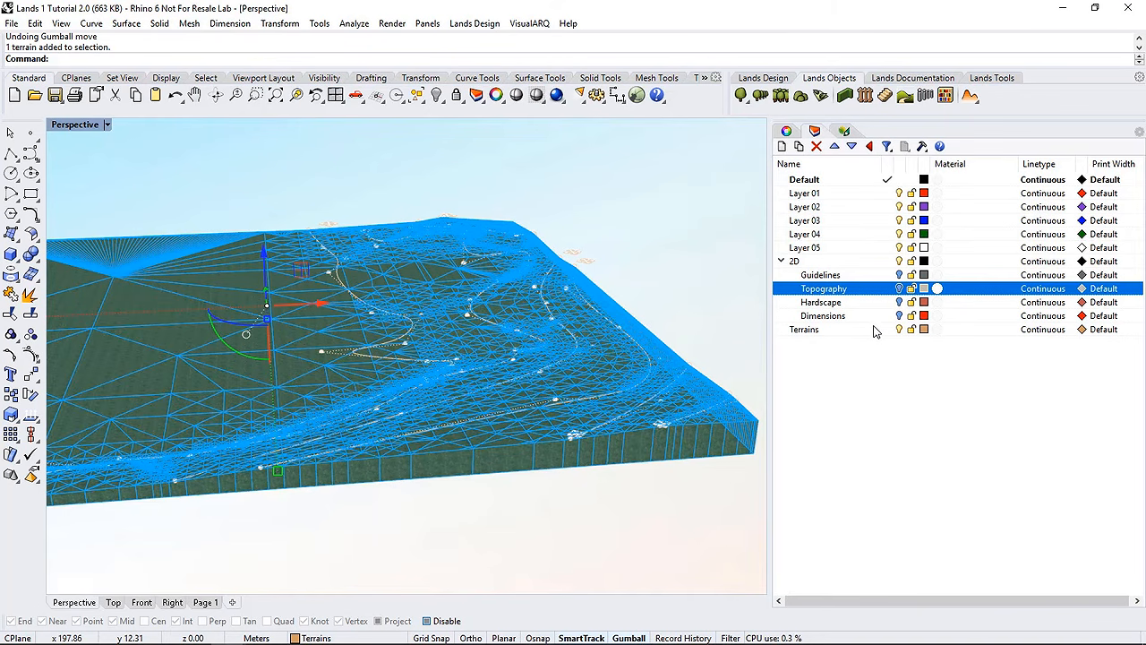
click(865, 370)
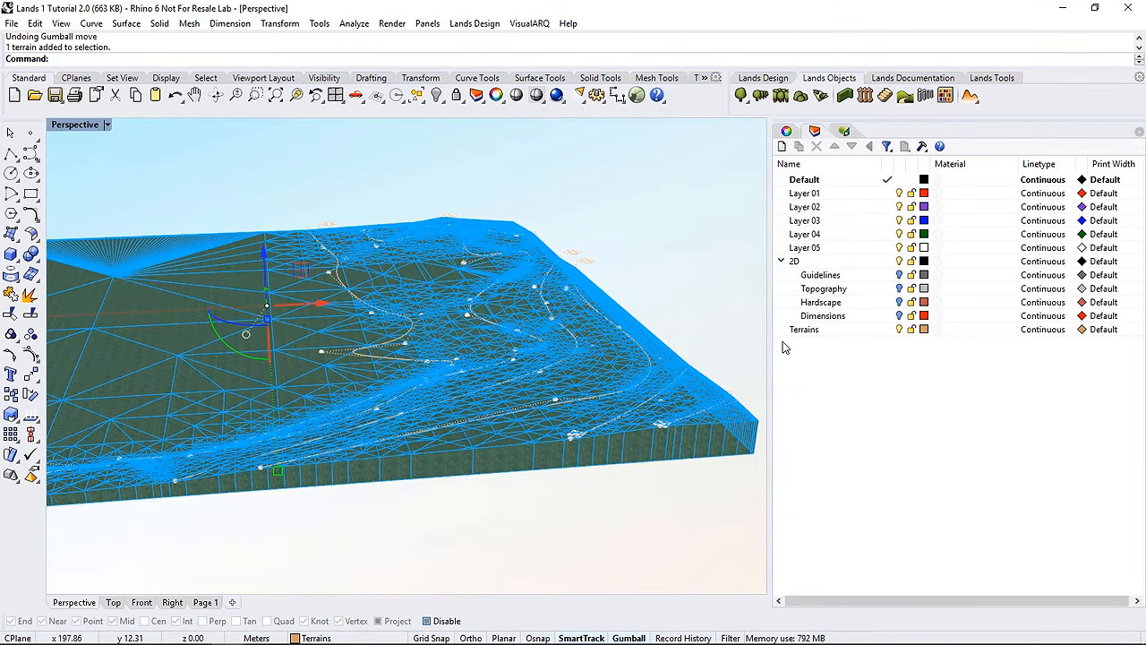
click(710, 305)
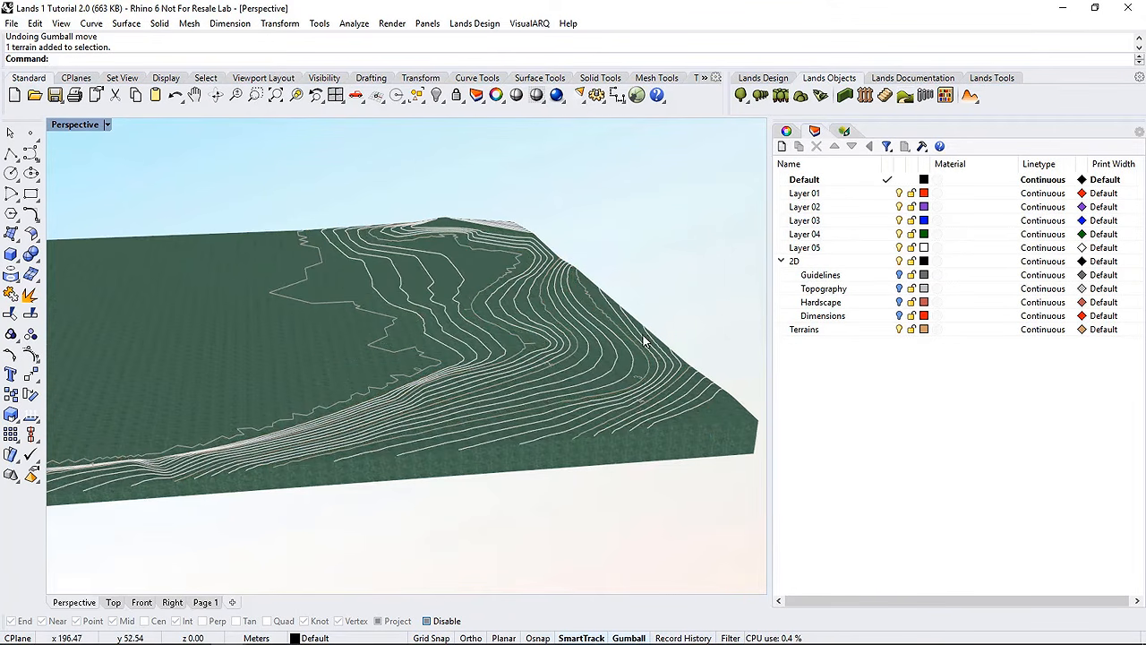
scroll(643, 334, down, 4)
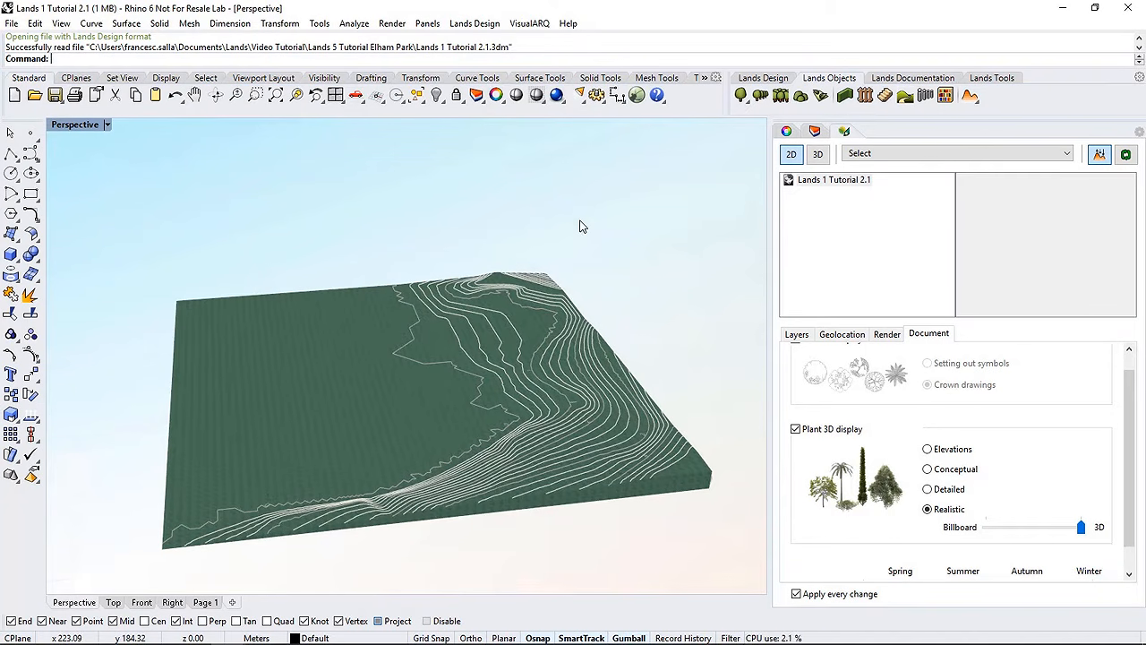
Turn on the Guidelines sublayer of the 2D layer to show the park plan over the terrain
click(816, 131)
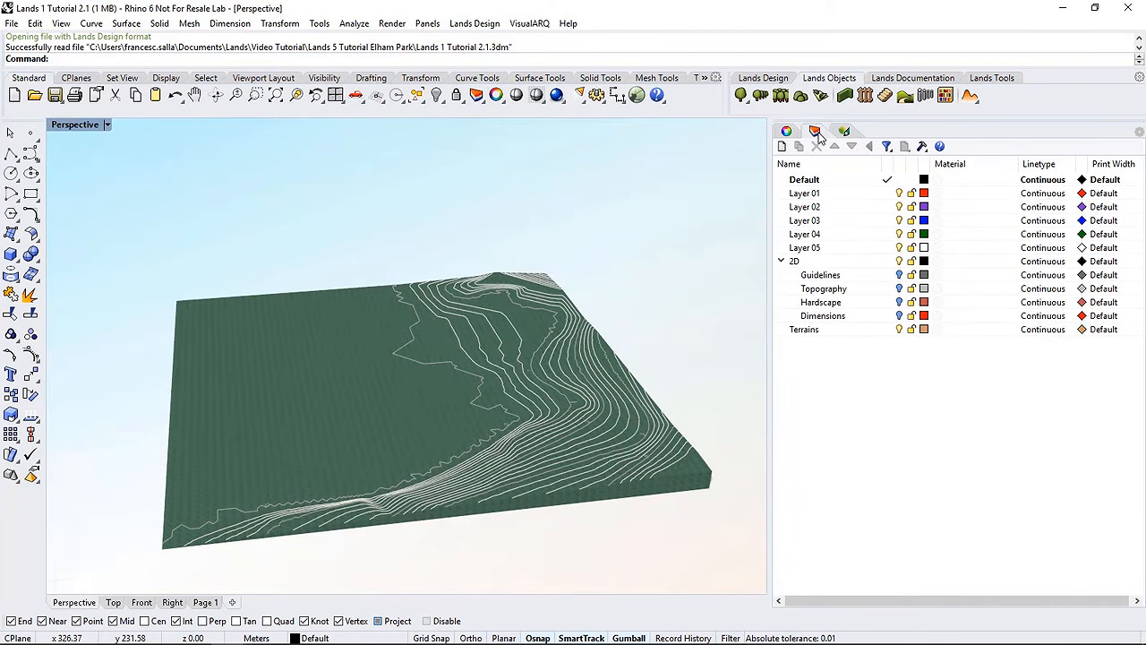
click(899, 275)
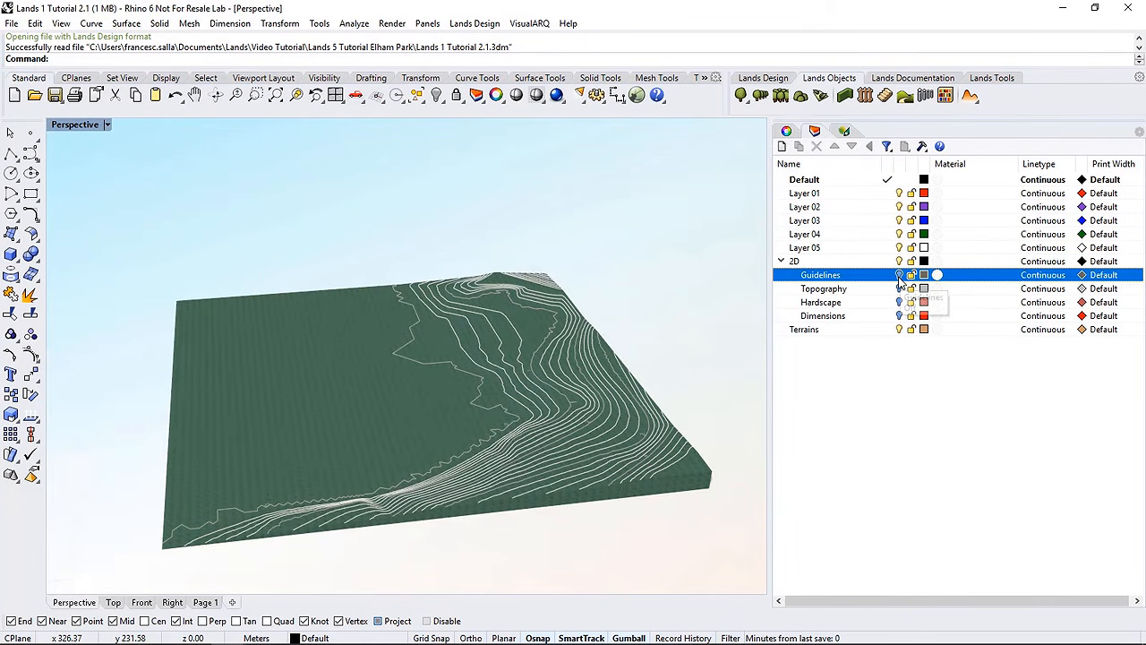
right_drag(573, 334, 571, 365)
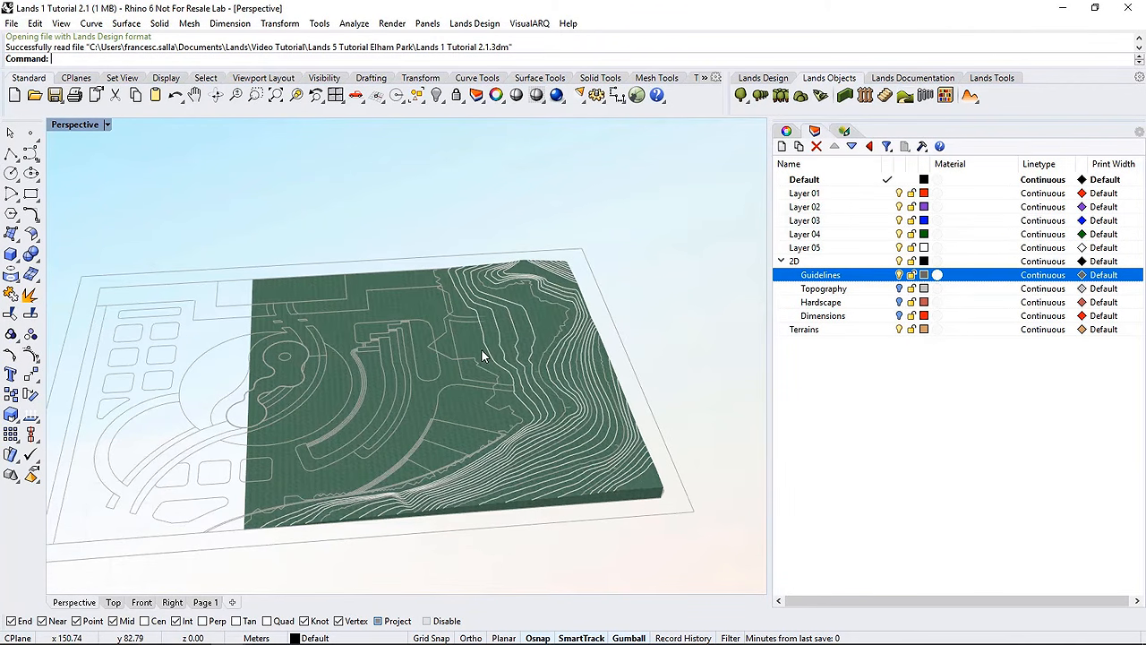
mouse_move(479, 358)
right_down()
mouse_move(477, 368)
mouse_move(492, 353)
right_up()
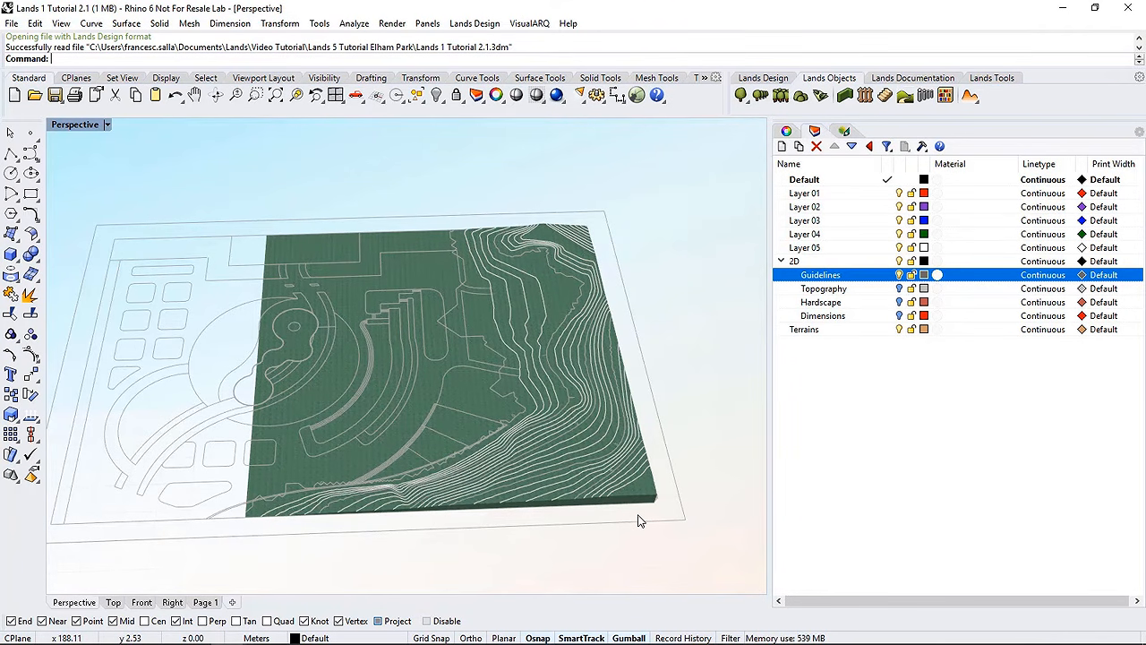
click(976, 104)
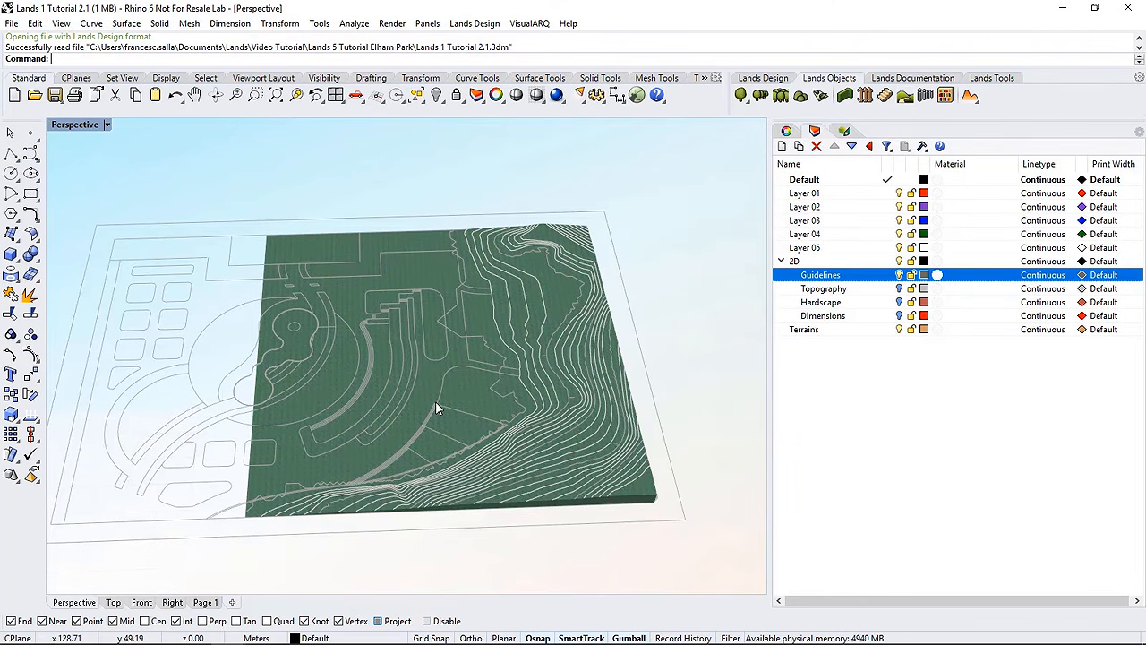
Switch the document to 2D display and make the Top viewport active
click(842, 133)
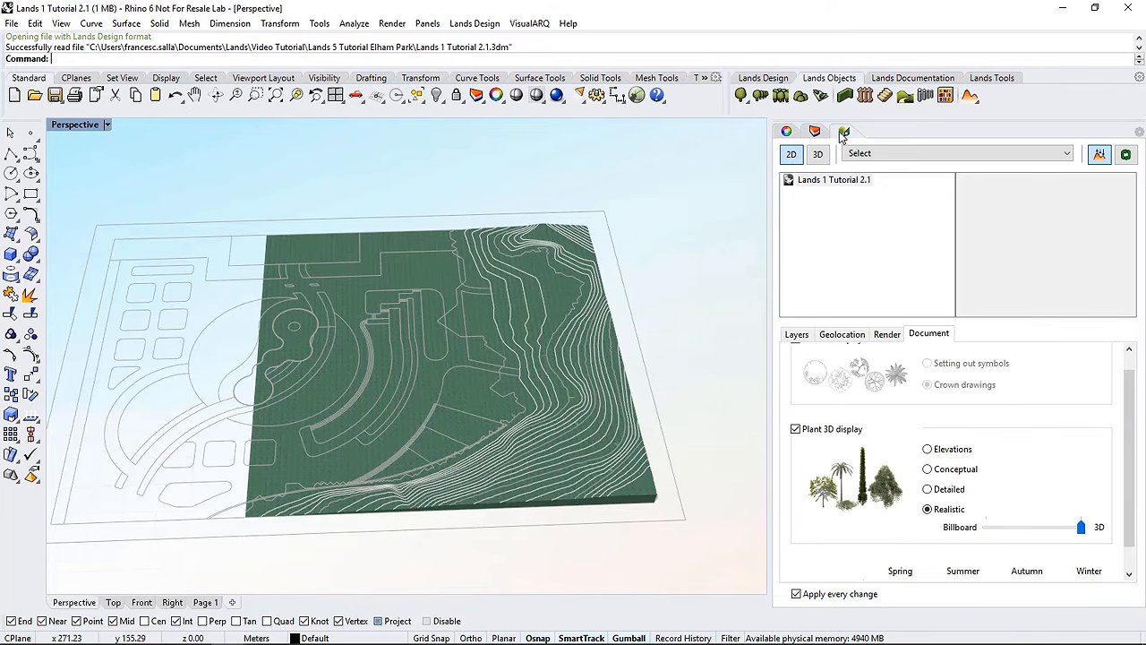
click(794, 155)
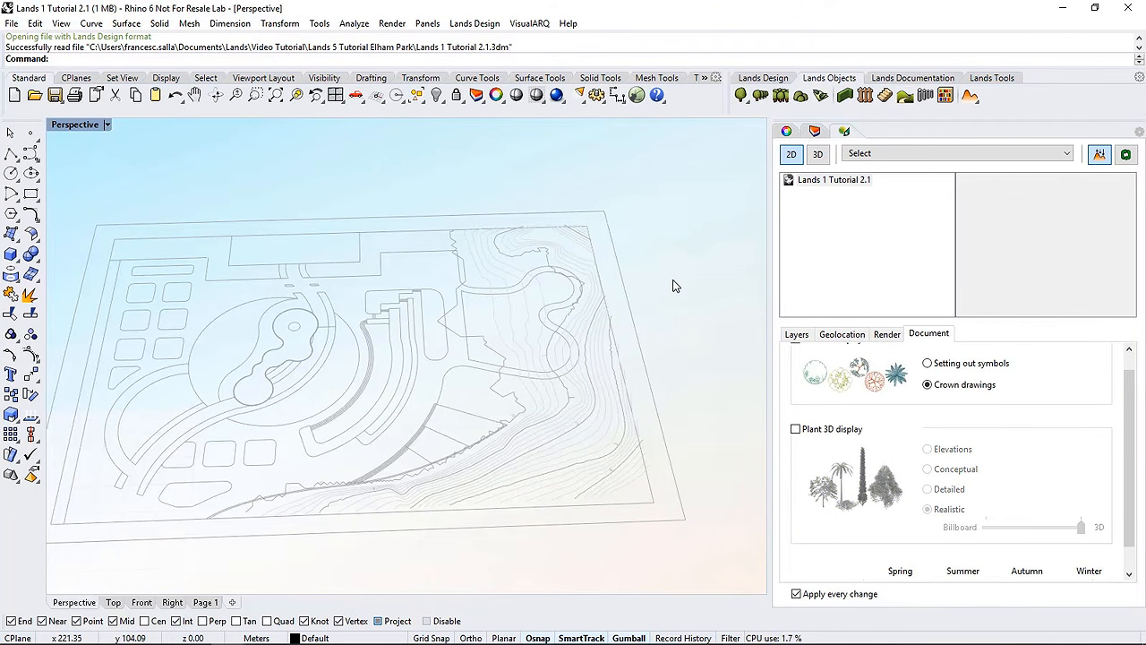
click(112, 602)
Draw a straight vertical polyline along the contoured area's west side, from just beyond the park's north boundary past the lower path edge
scroll(233, 478, down, 5)
scroll(431, 361, up, 10)
right_drag(460, 366, 400, 388)
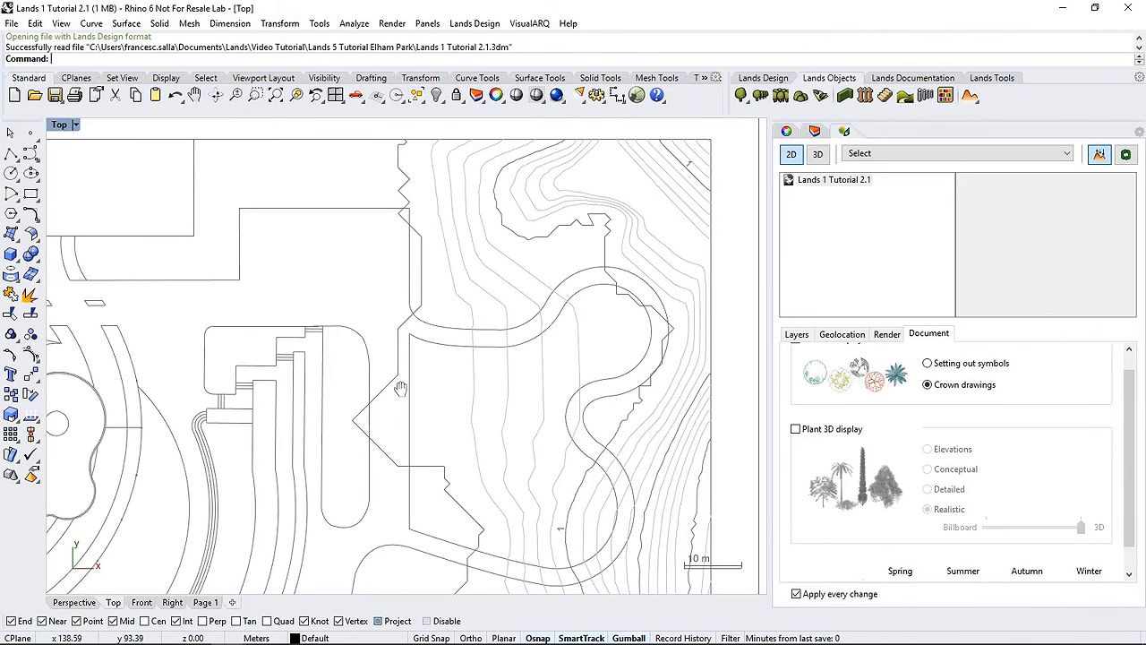
click(11, 154)
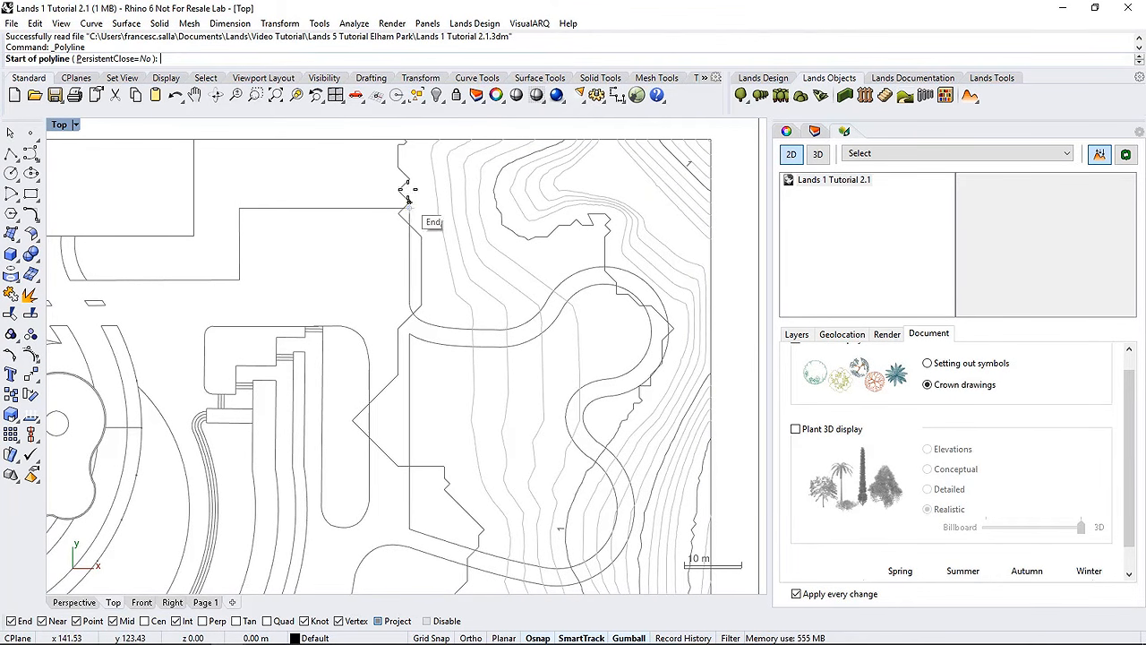
click(409, 126)
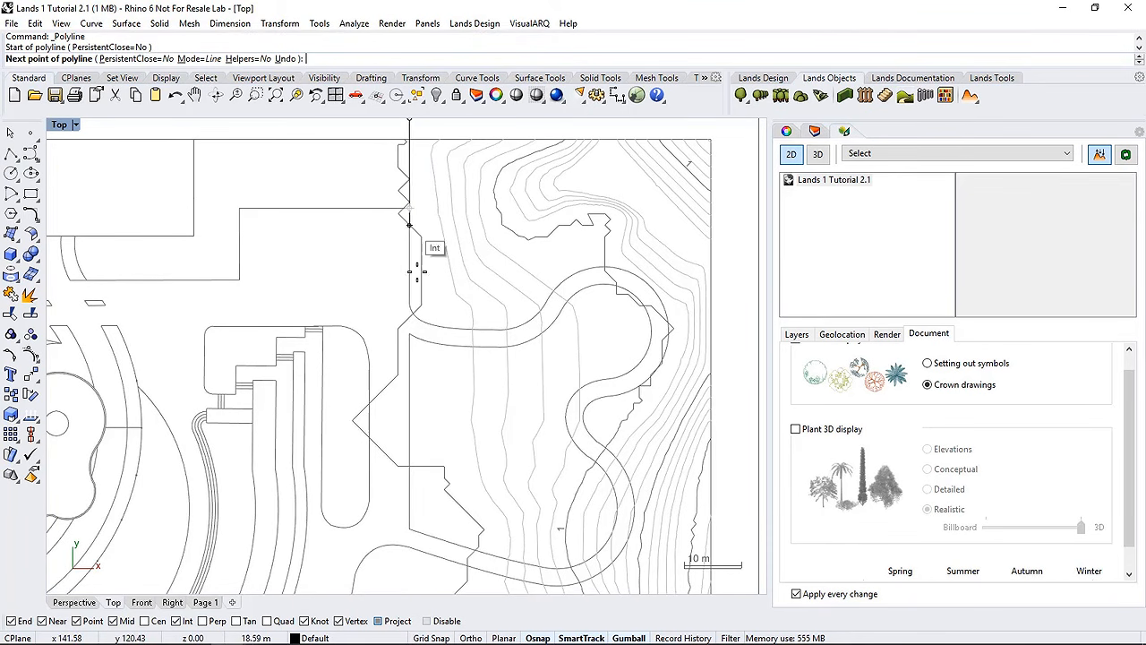
click(409, 559)
key(Return)
Isolate the new vertical line, the curved guidelines continuing southwest from it, and the park's inner boundary lines
scroll(463, 481, down, 2)
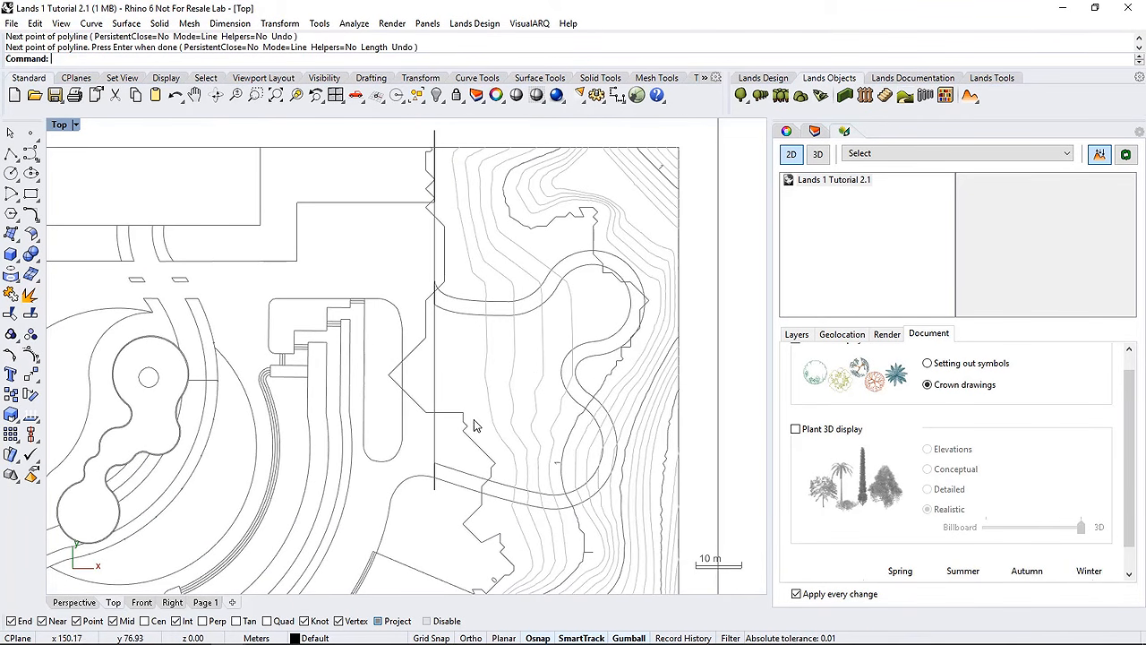
click(434, 491)
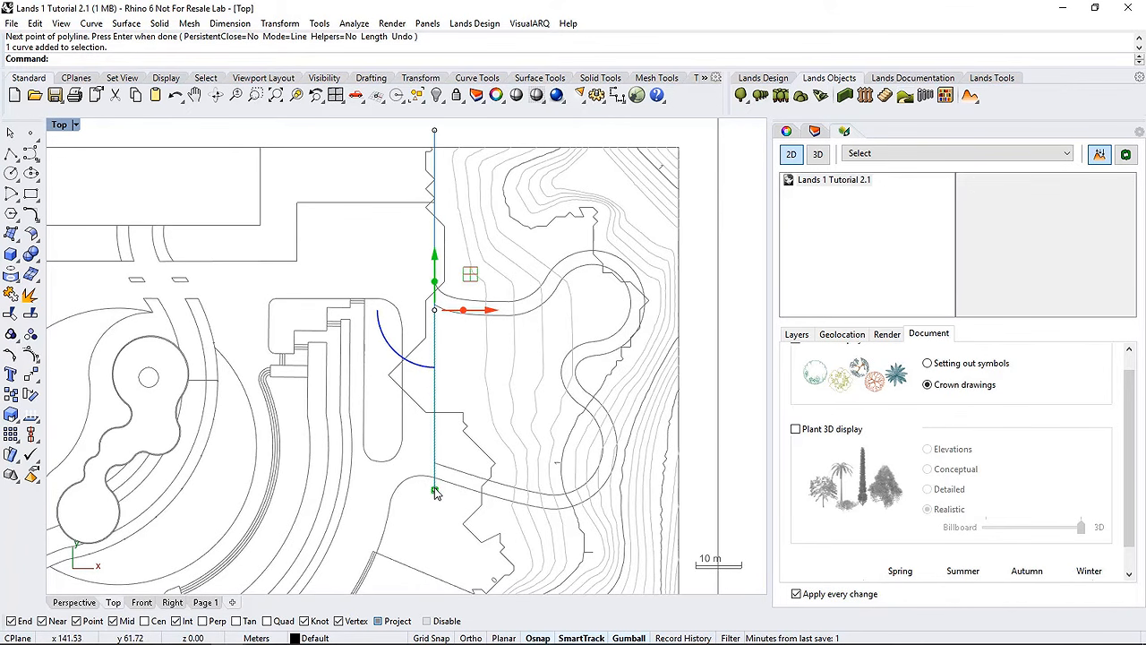
shift+click(415, 478)
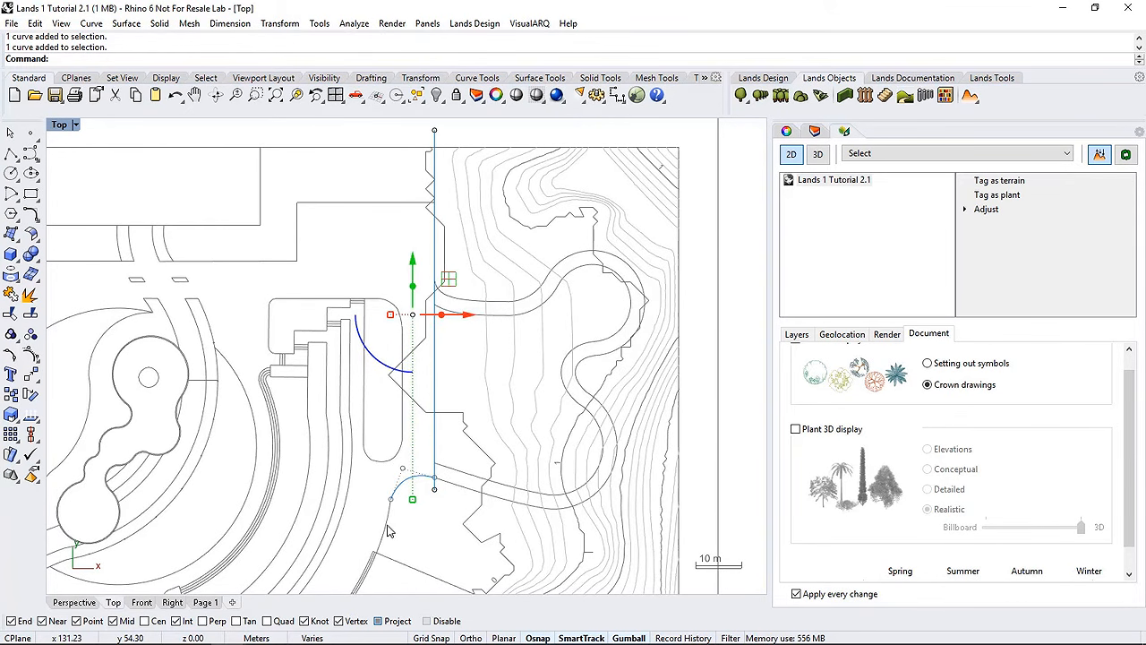
scroll(390, 532, up, 4)
scroll(399, 454, down, 4)
scroll(417, 445, up, 6)
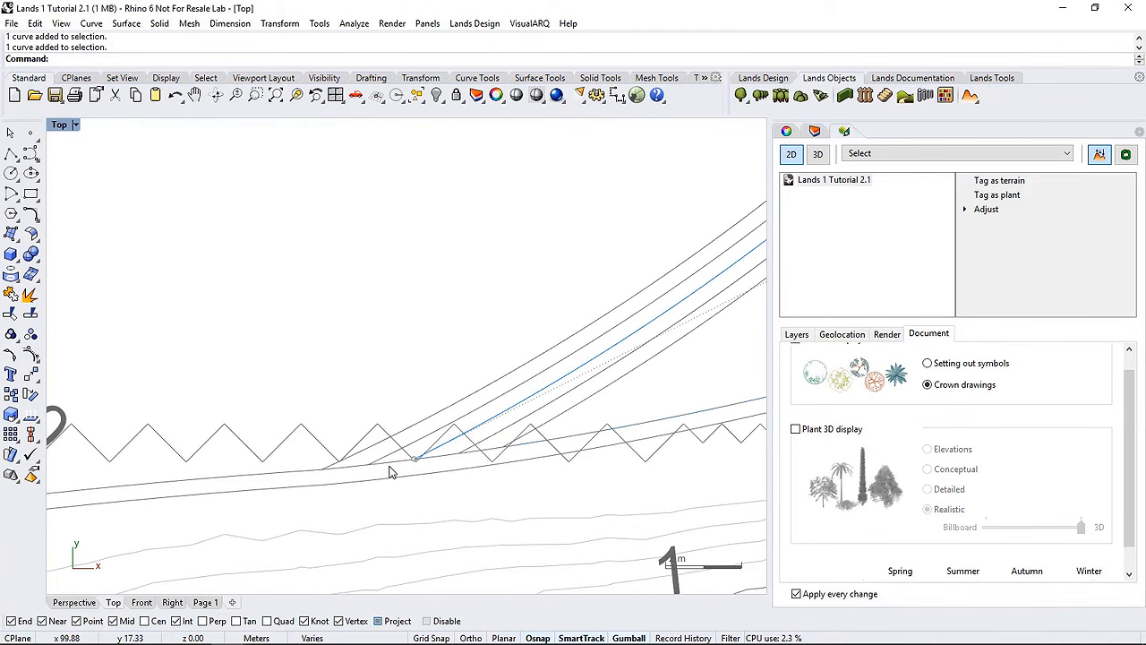
scroll(441, 437, down, 6)
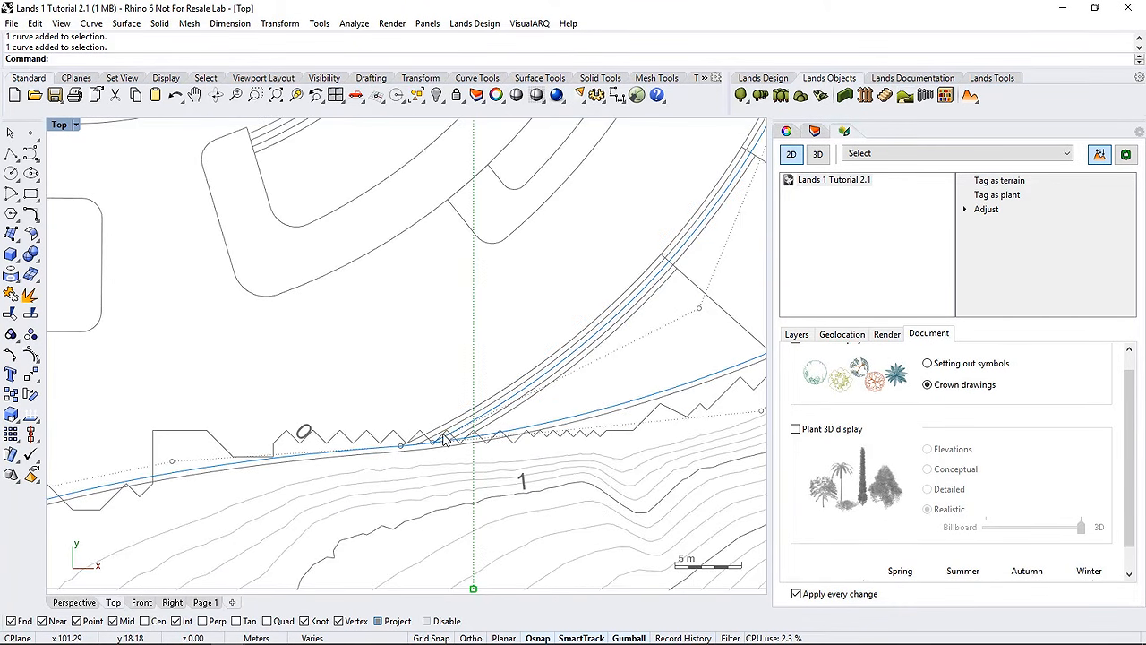
click(240, 503)
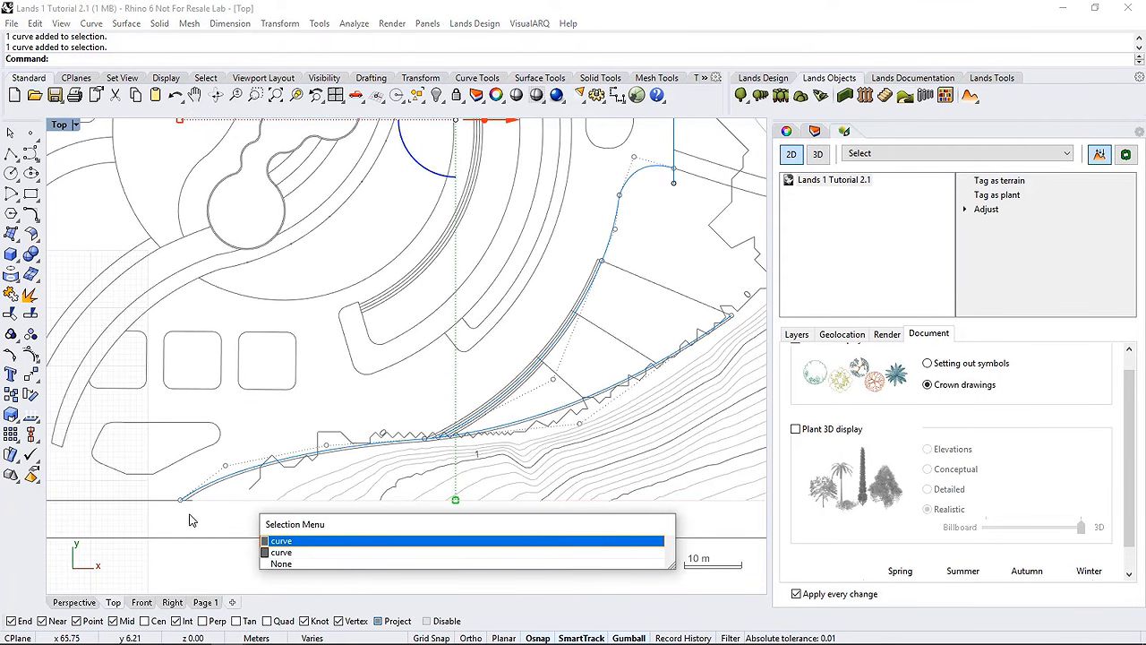
click(292, 553)
scroll(256, 538, down, 3)
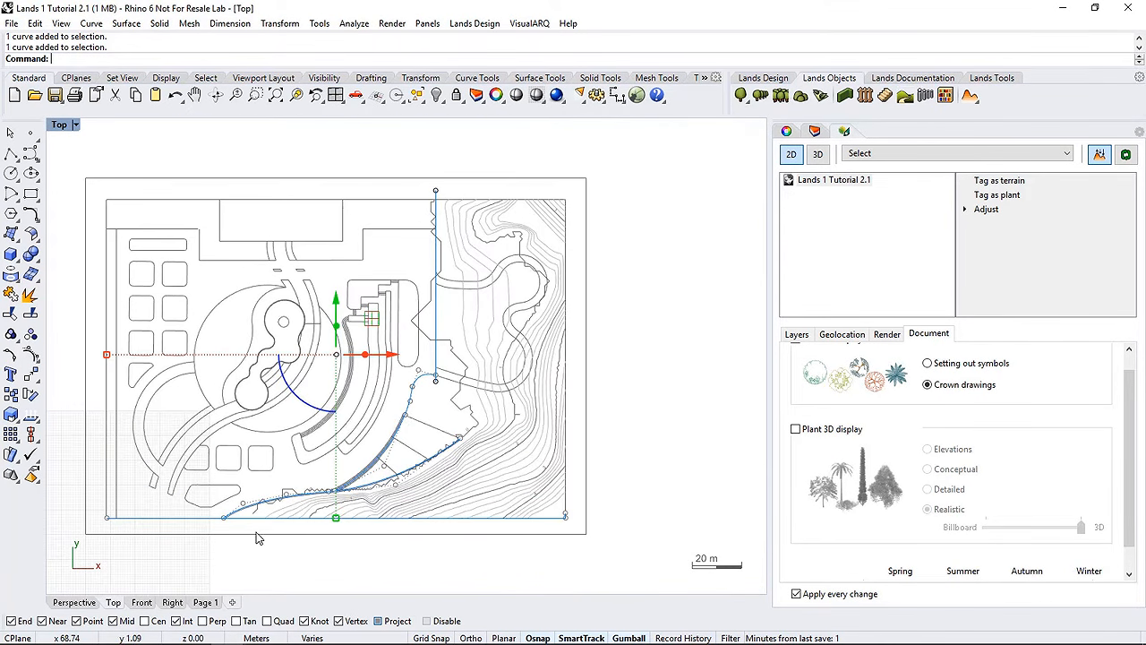
click(106, 504)
shift+click(170, 202)
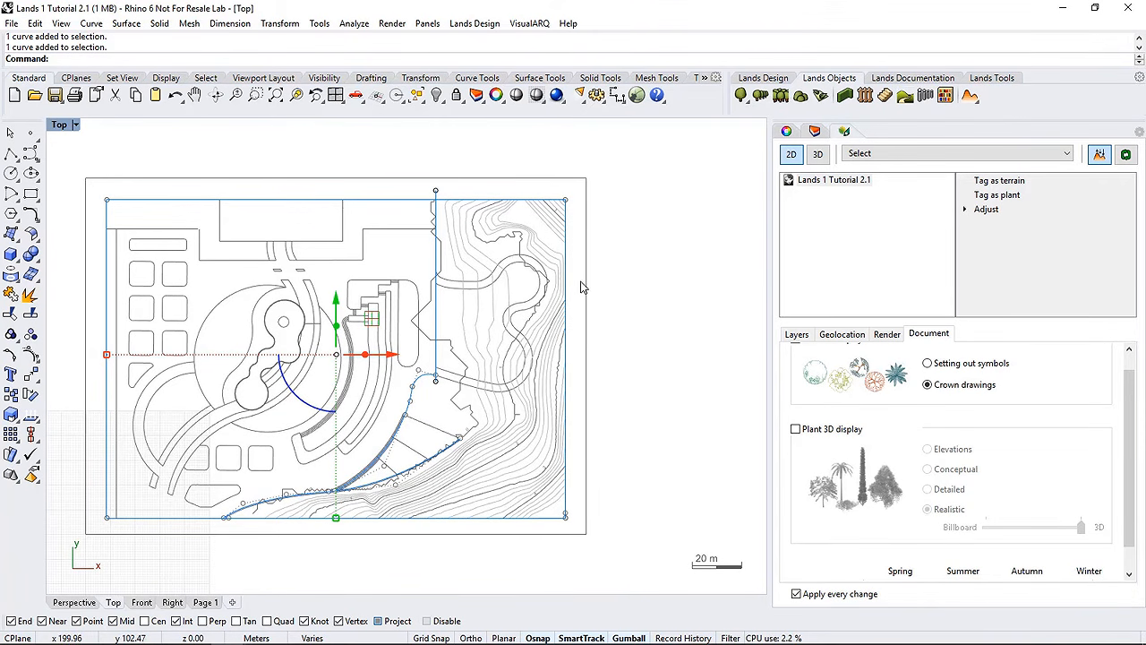
click(440, 104)
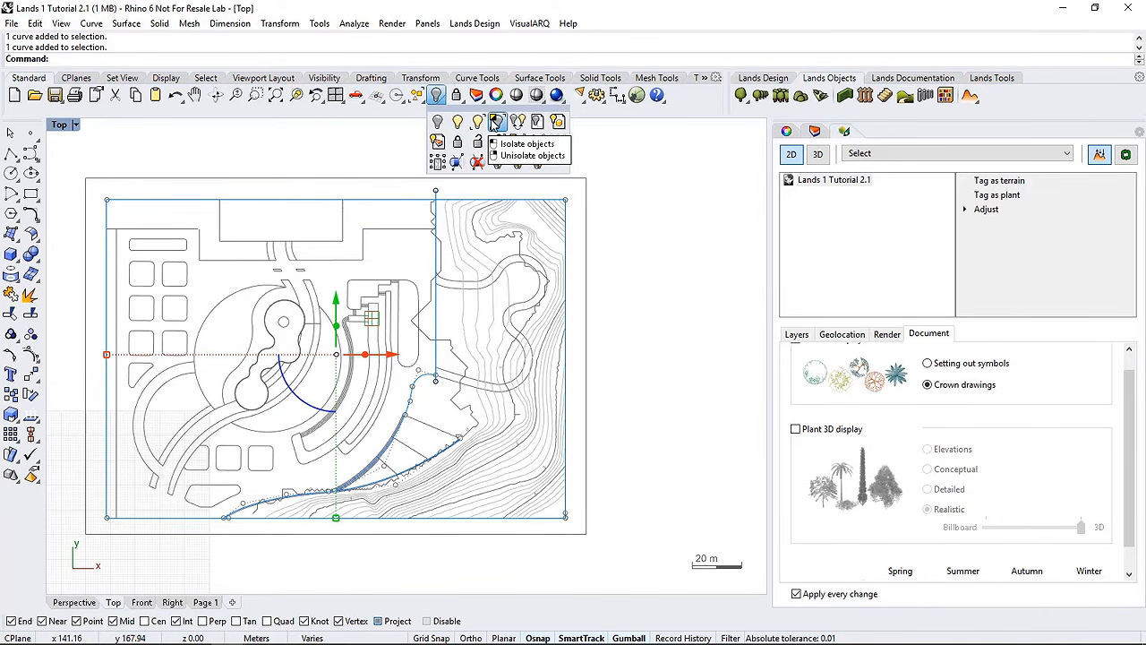
click(497, 123)
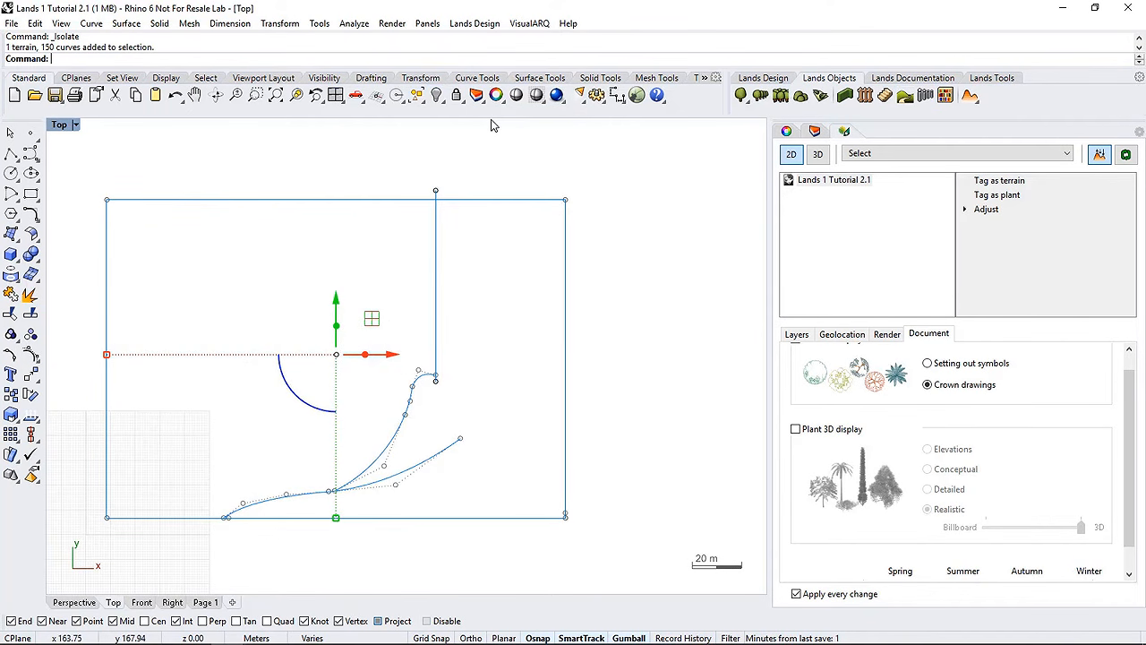
click(468, 149)
Run CurveBoolean on all the isolated curves and keep the eastern region with Output set to Curves
right_drag(439, 216, 485, 210)
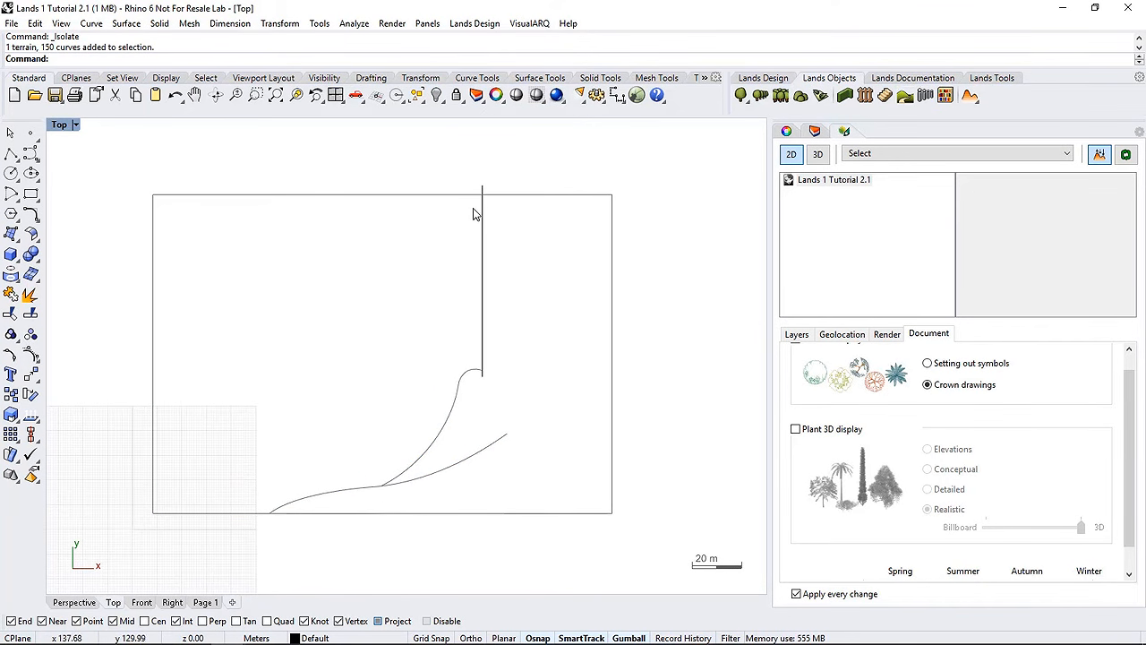
click(38, 221)
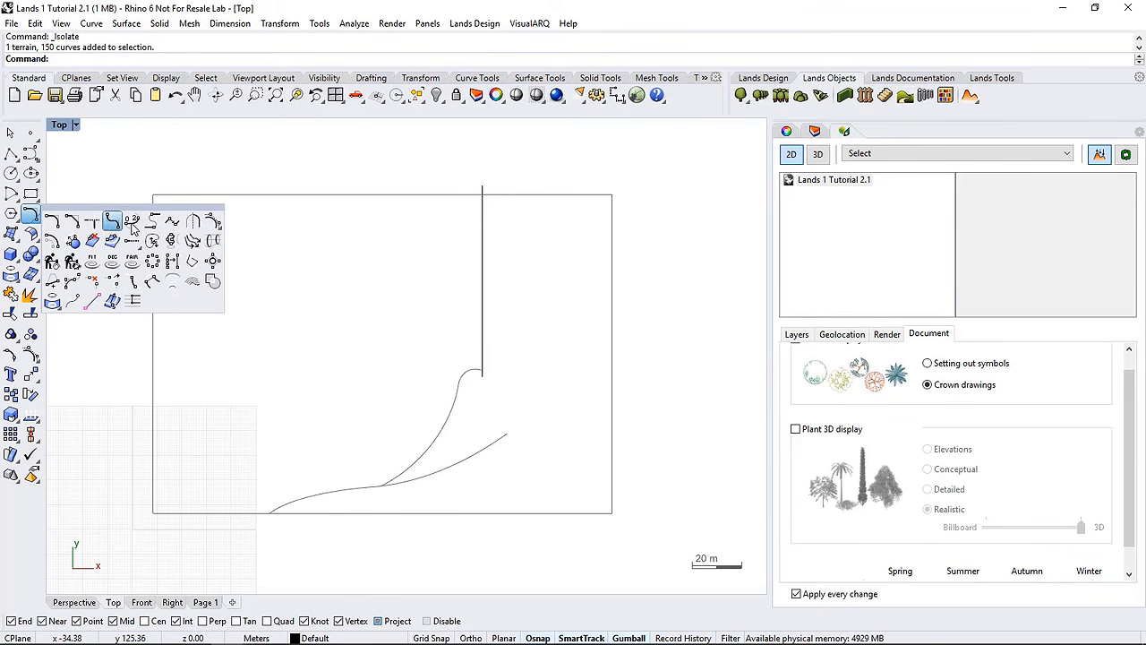
click(212, 282)
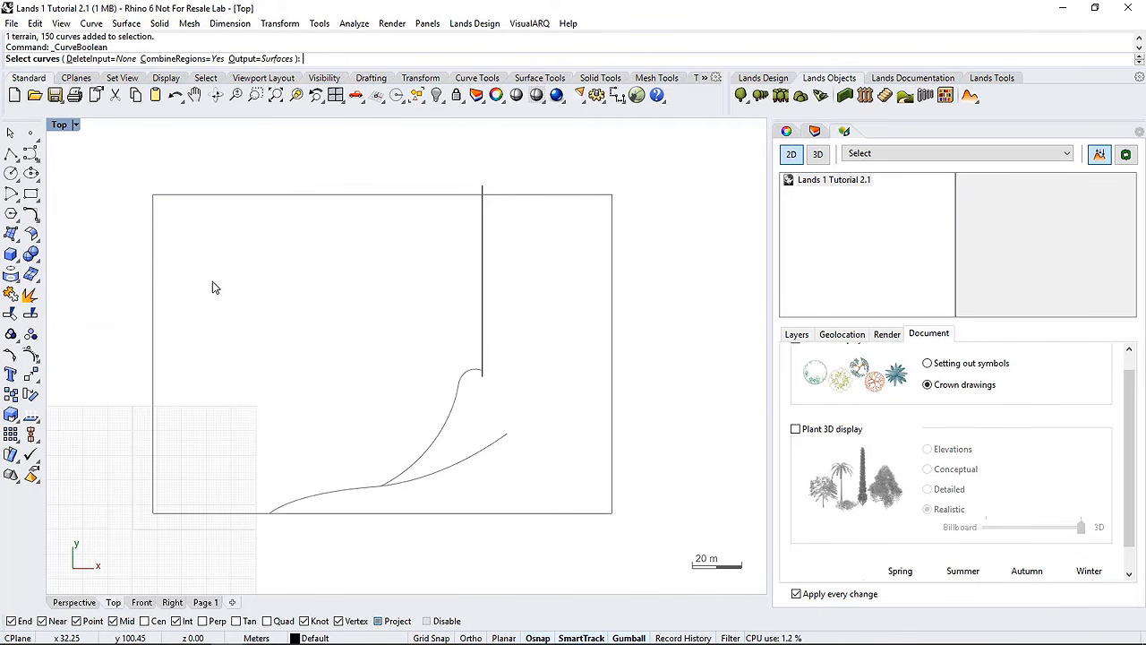
drag(650, 178, 127, 524)
key(Return)
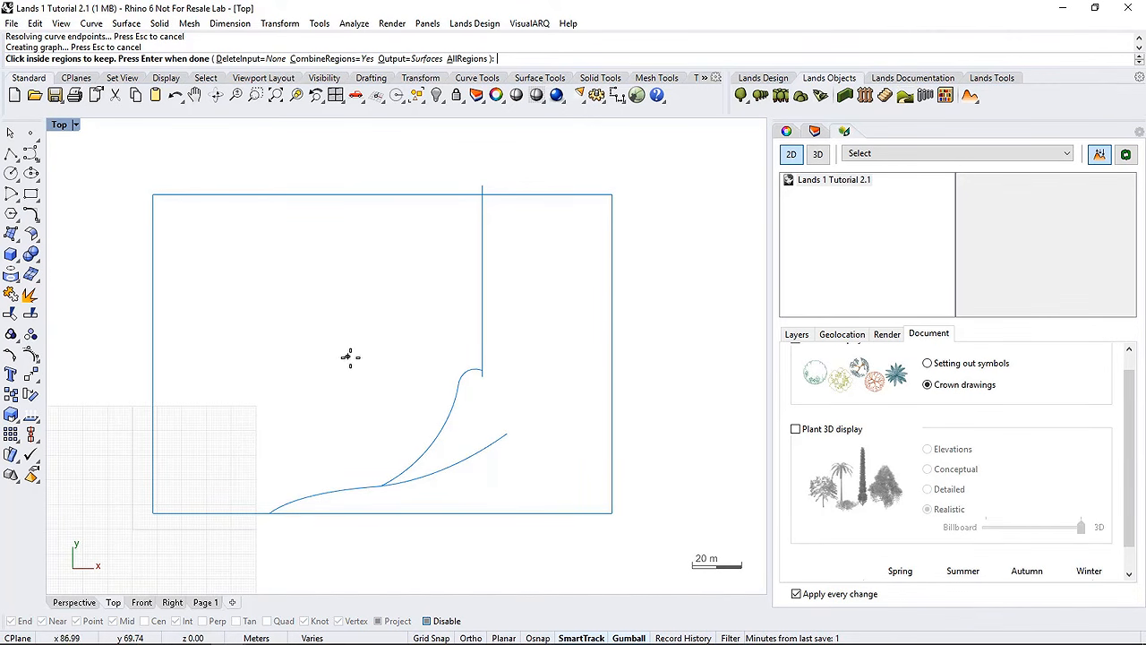
click(540, 354)
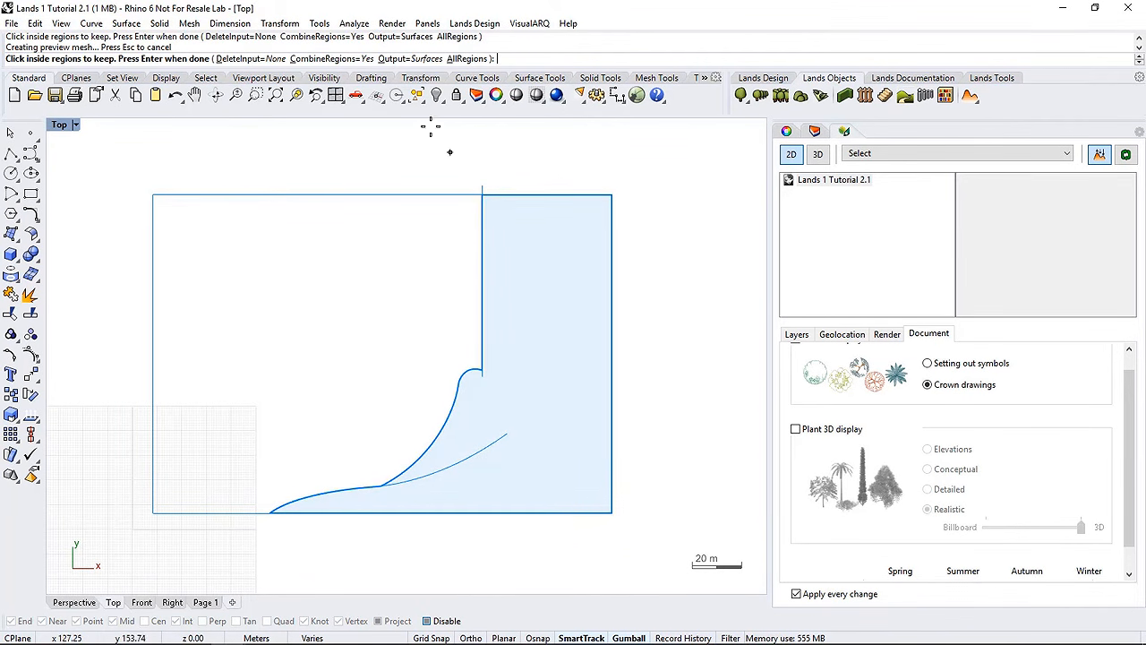
click(397, 59)
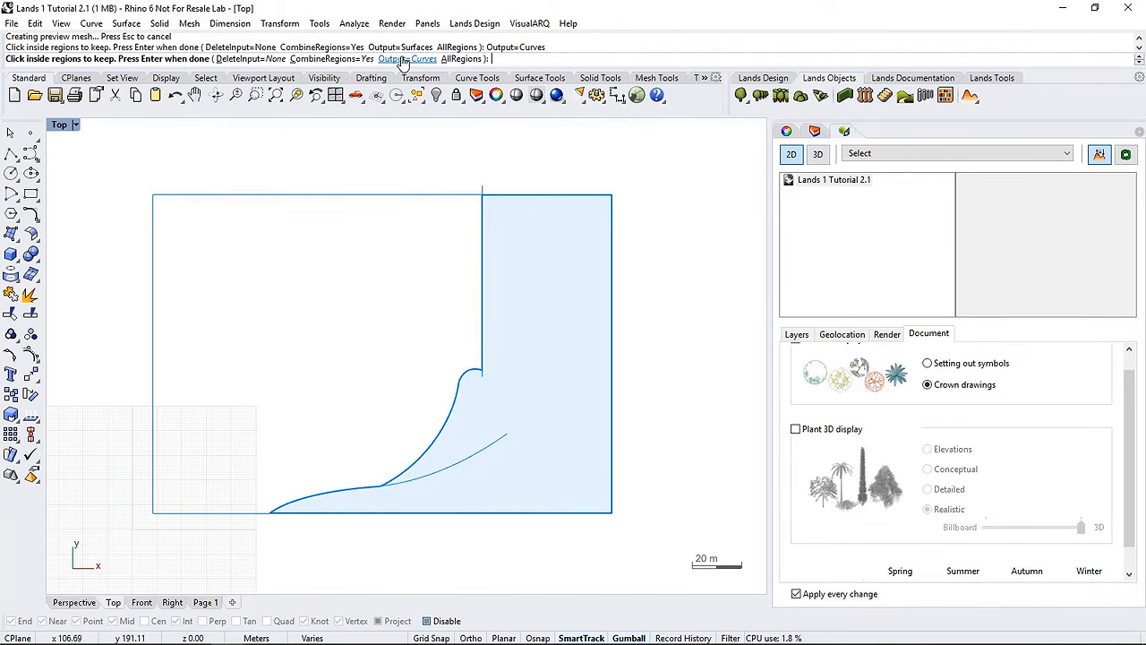
key(Return)
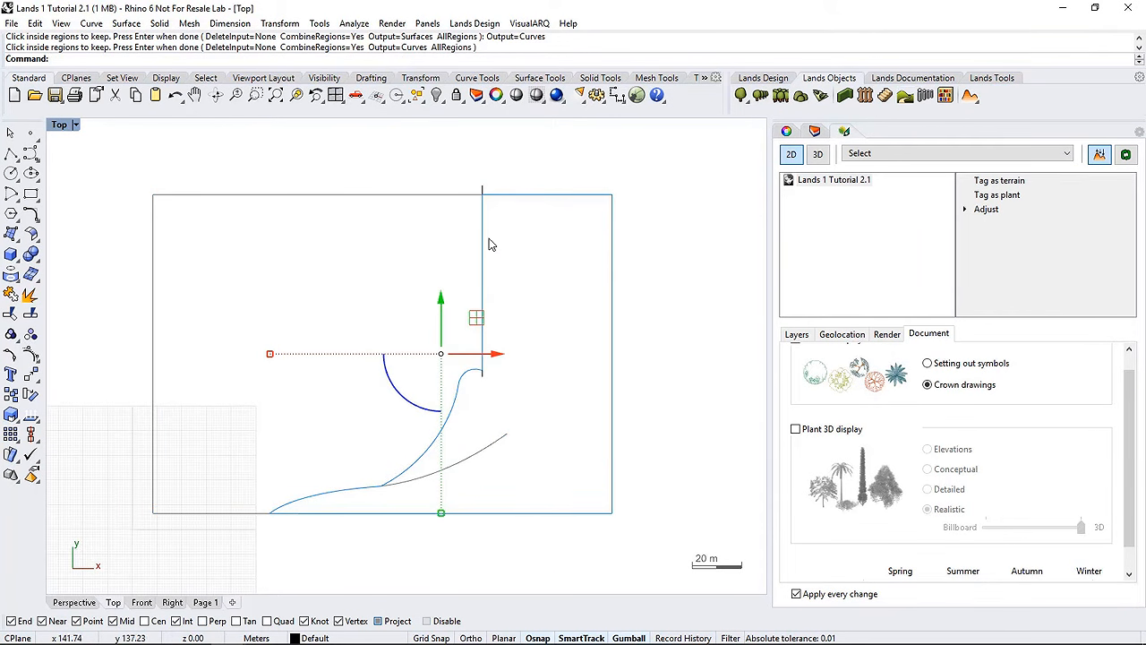
Try moving the eastern region's outline away from the source curves, and undo the move
drag(482, 318, 562, 291)
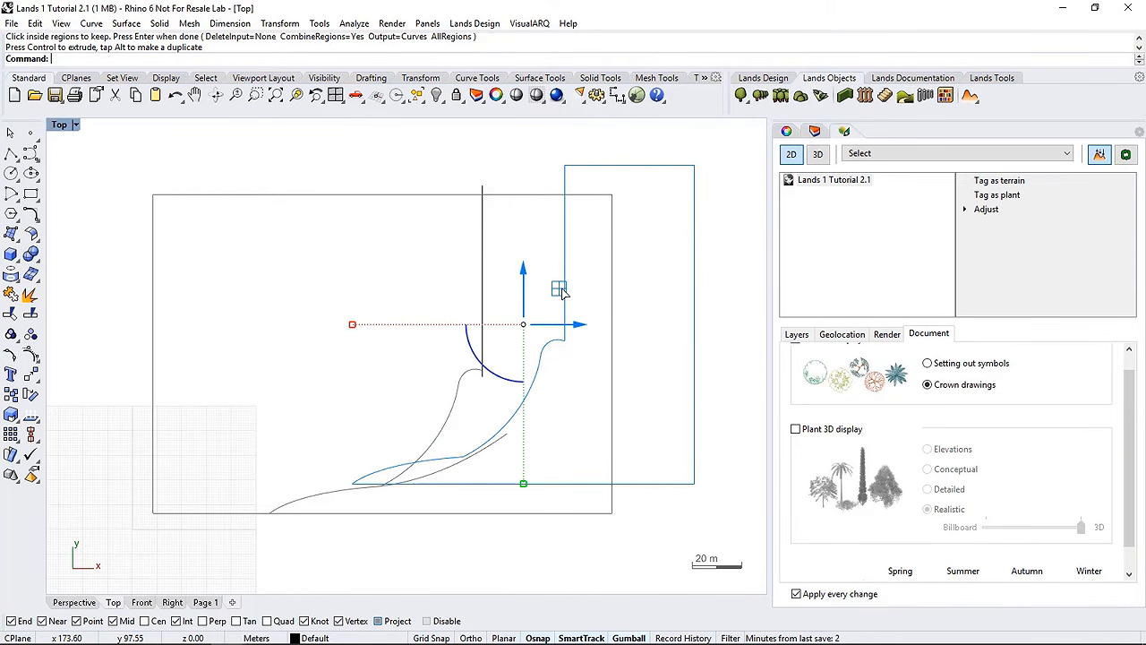
click(178, 96)
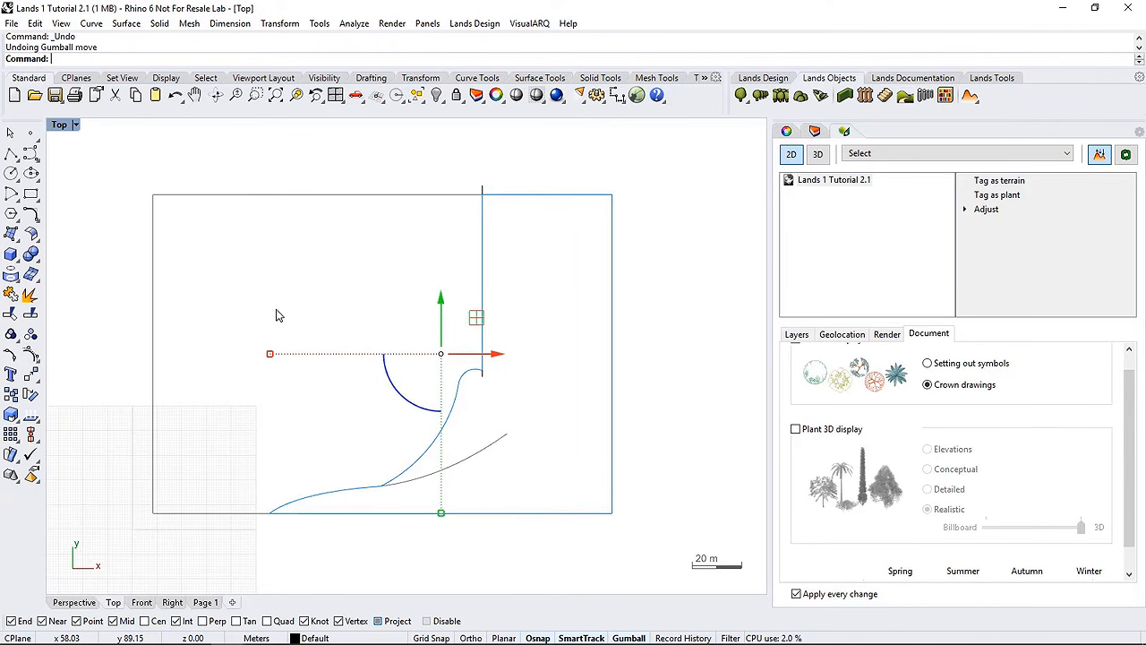
key(Escape)
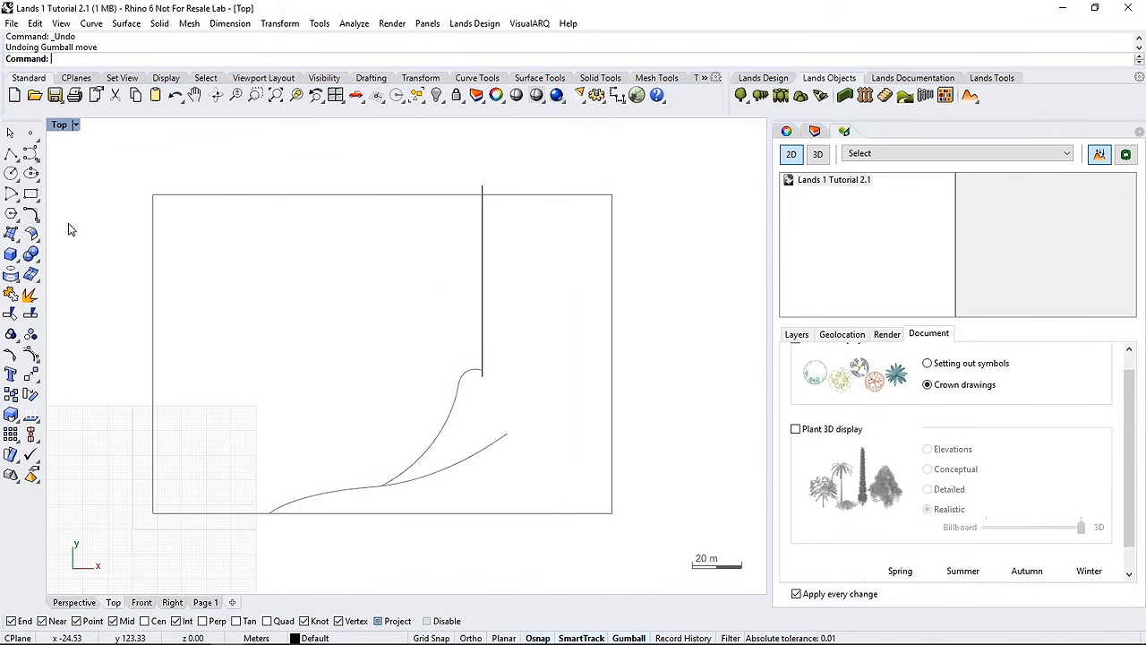
Run CurveBoolean on all the isolated curves again and keep the large western region with Output set to Surfaces
click(33, 217)
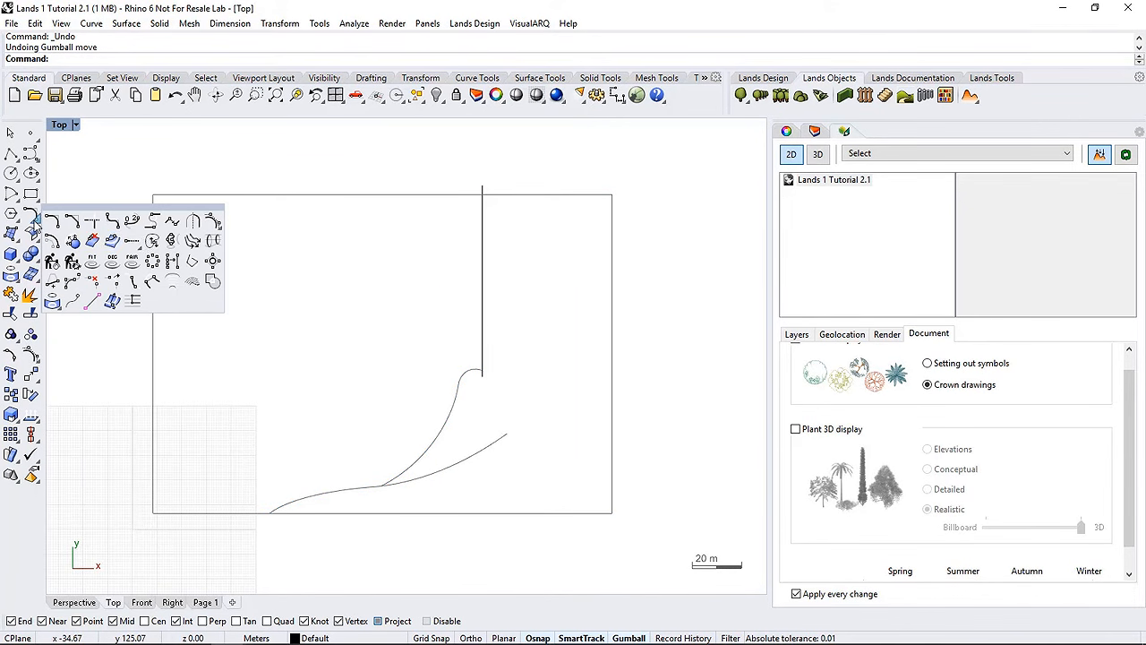
click(213, 282)
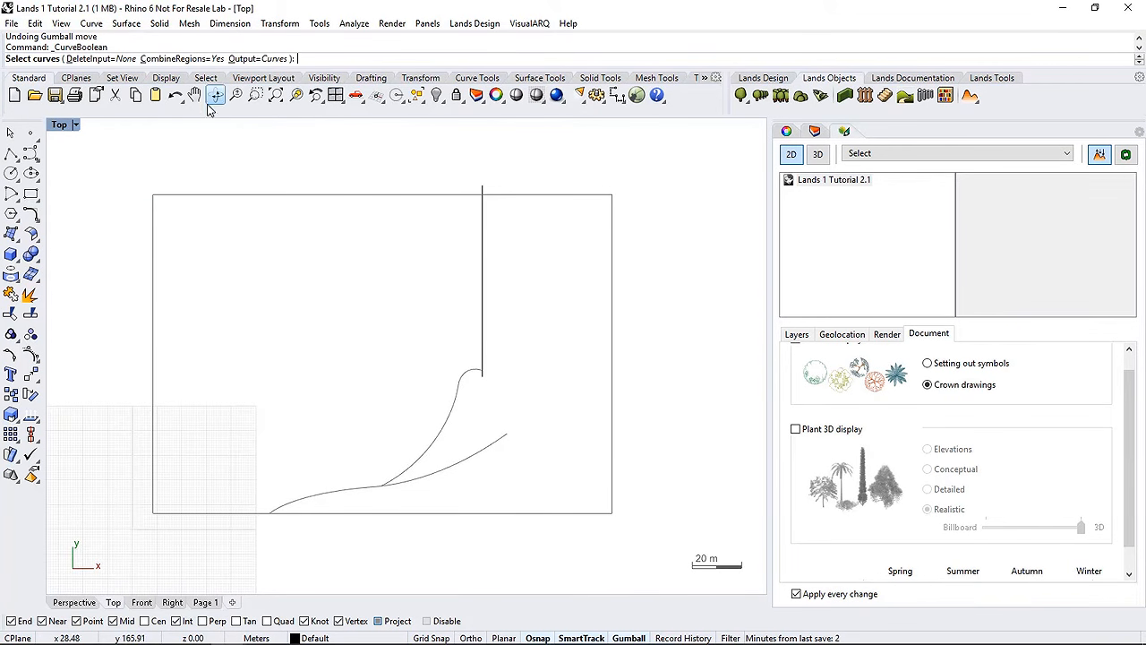
drag(127, 163, 692, 553)
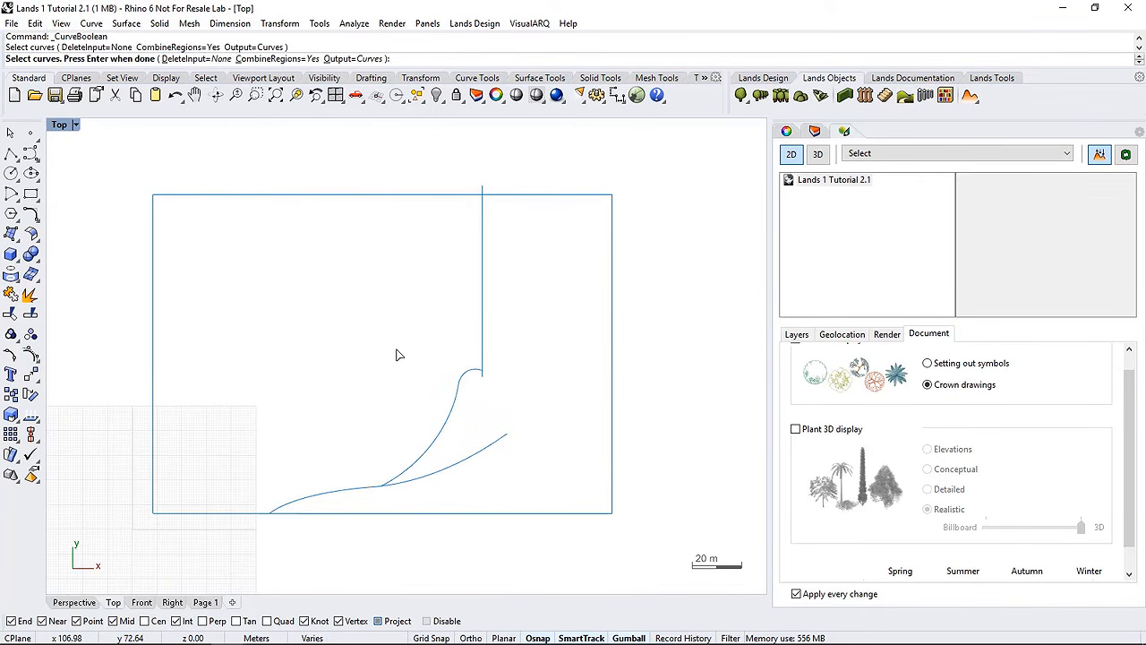
key(Return)
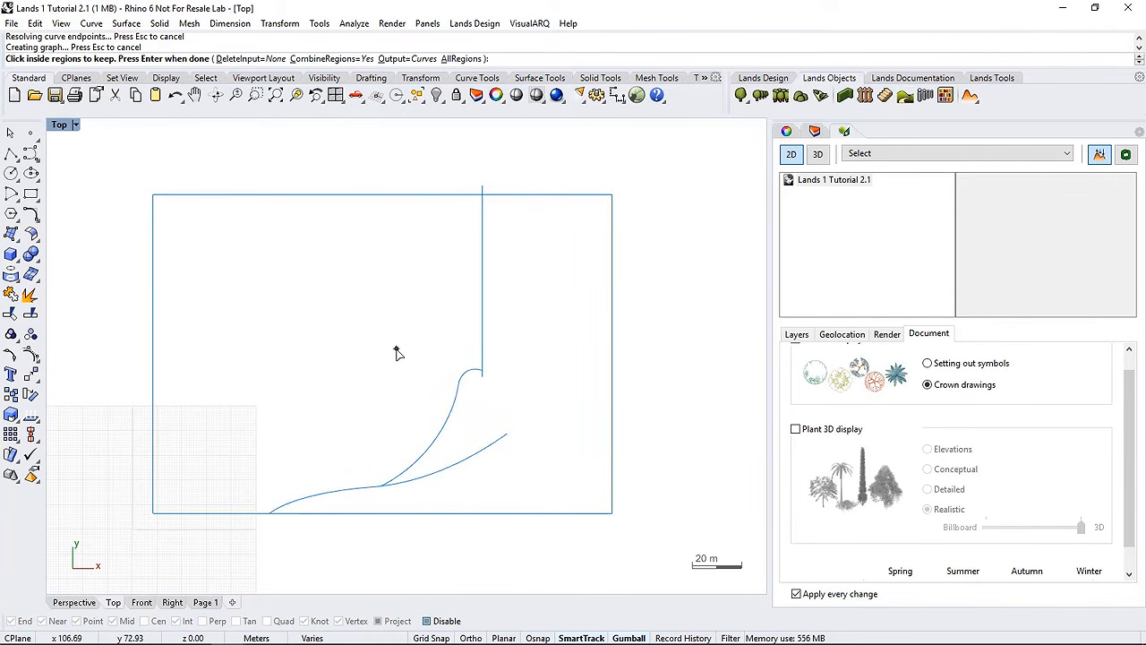
click(402, 60)
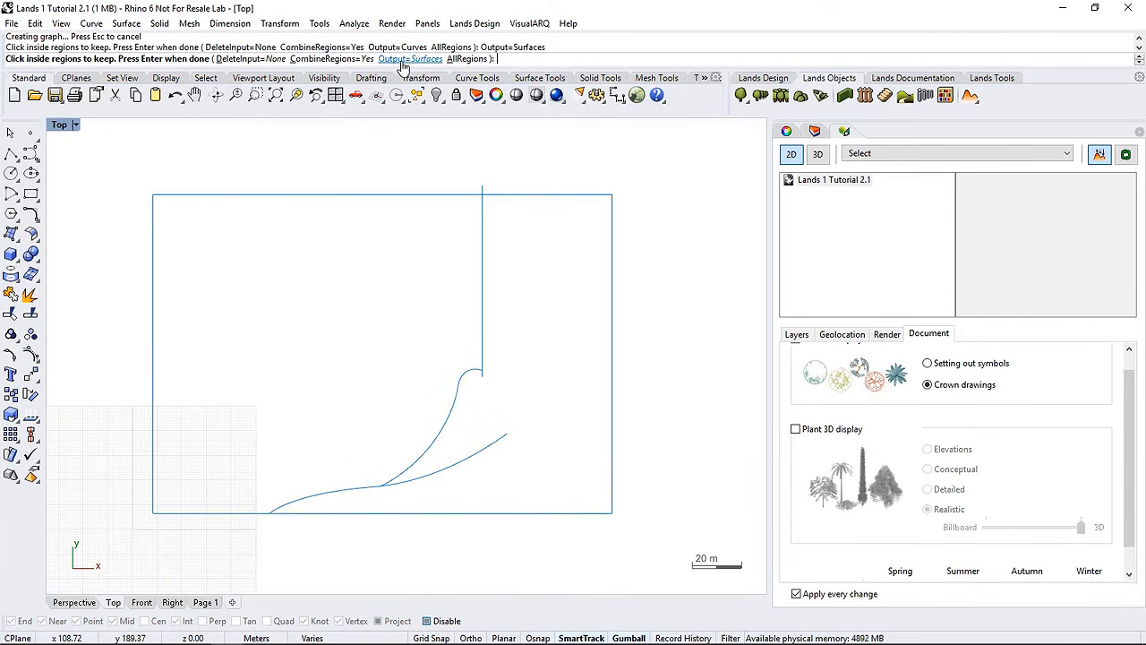
click(301, 309)
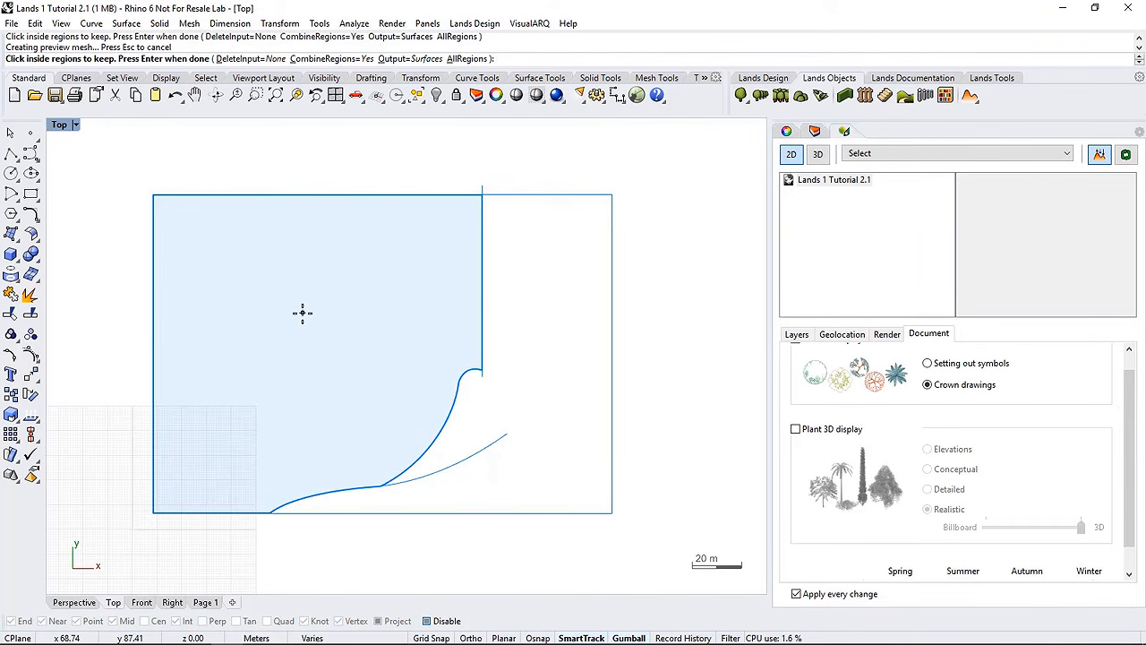
key(Return)
click(653, 324)
In the Perspective view, change the western region's surface to the Terrains layer
click(79, 601)
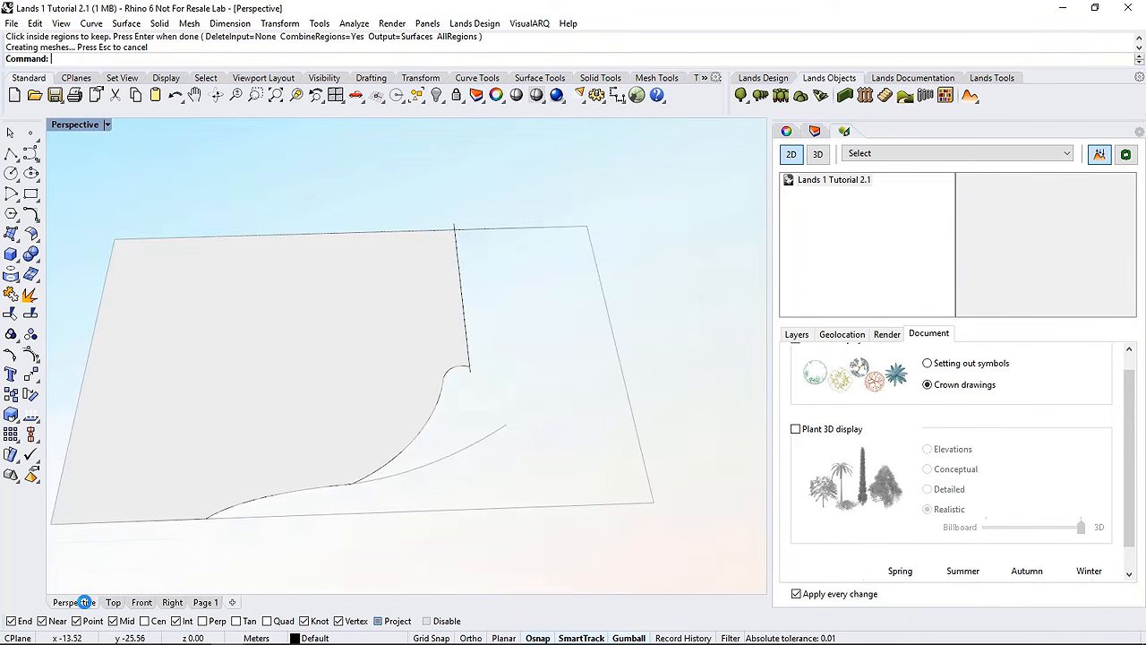
right_drag(365, 427, 396, 391)
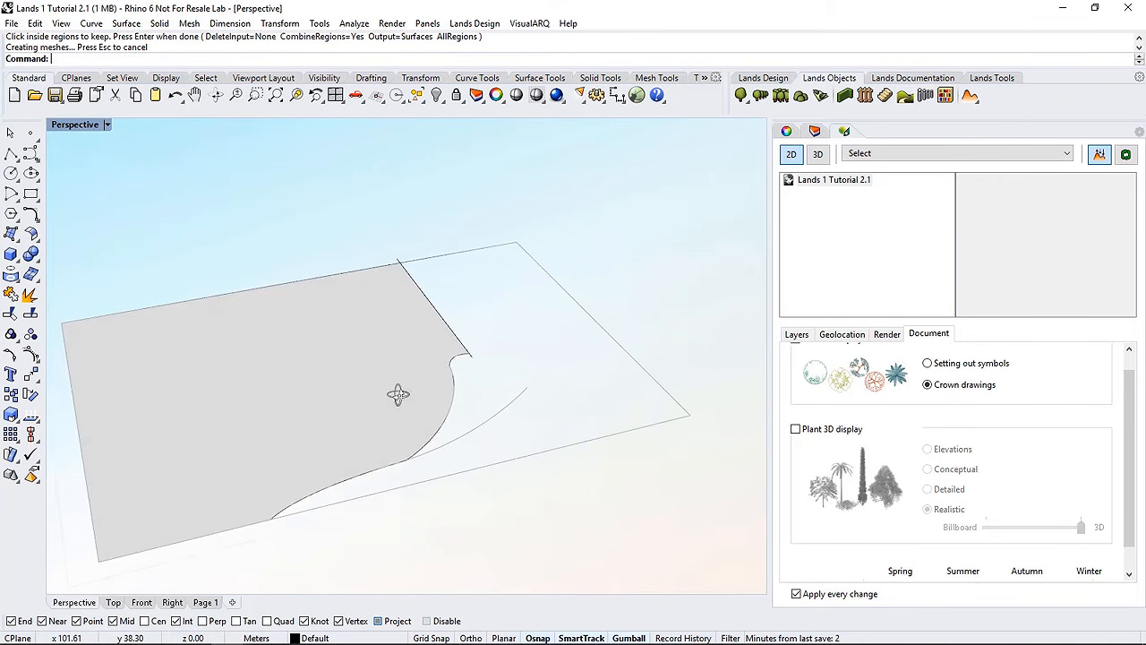
click(388, 402)
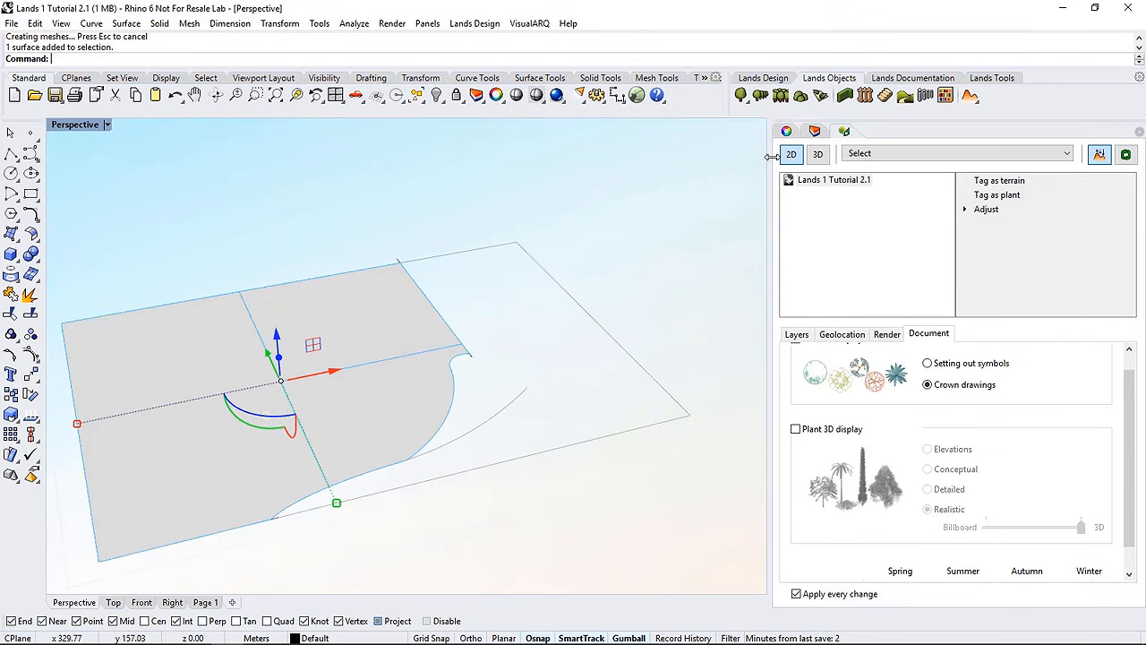
click(812, 133)
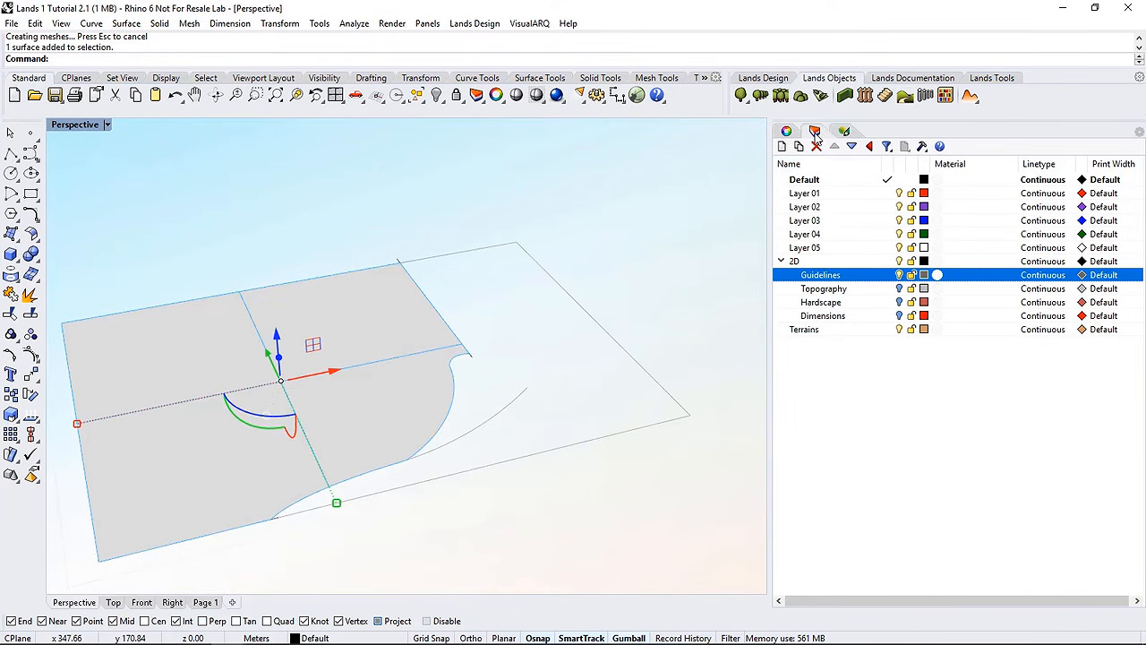
right_click(826, 331)
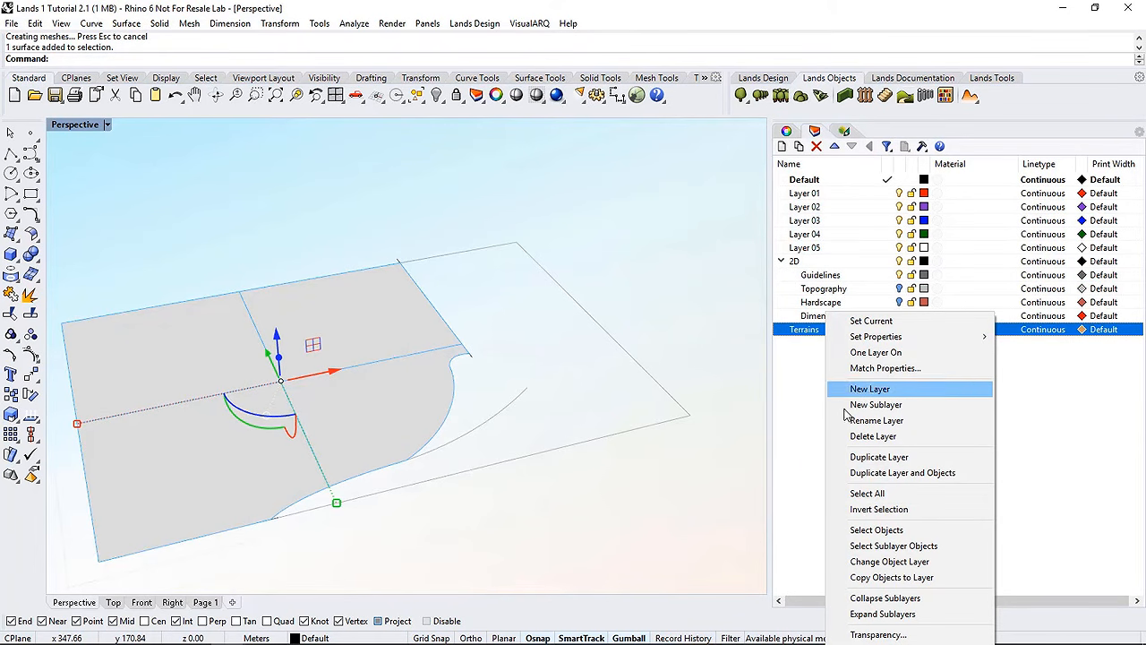
click(882, 564)
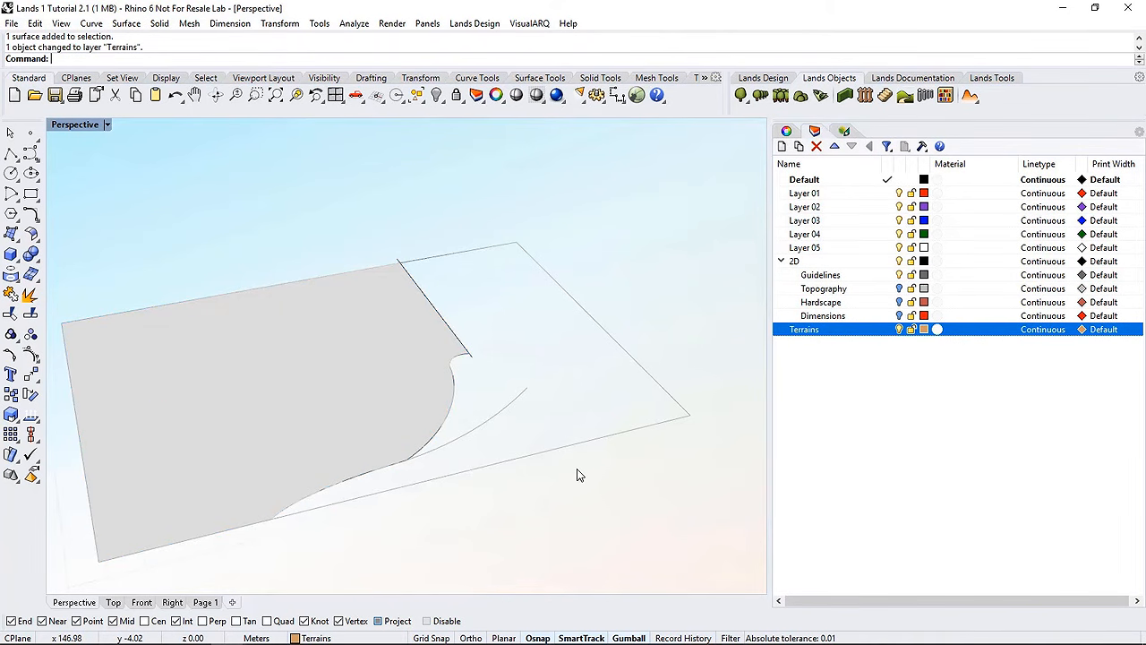
Turn off the Guidelines layer and bring back the hidden terrain in its 3D representation
click(902, 279)
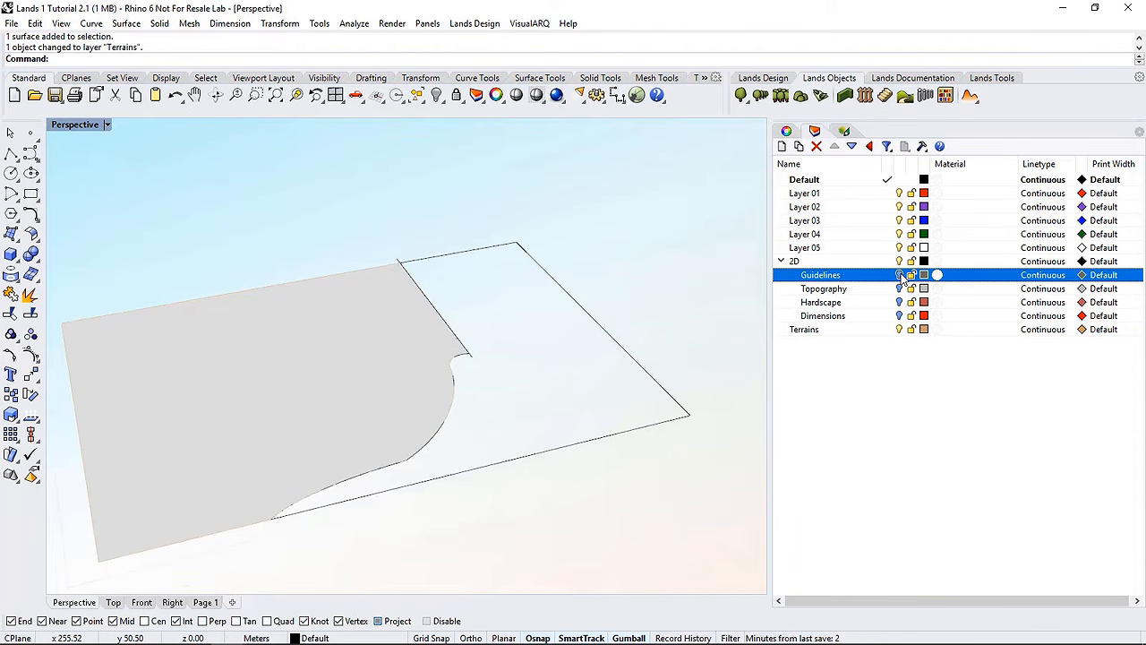
click(438, 96)
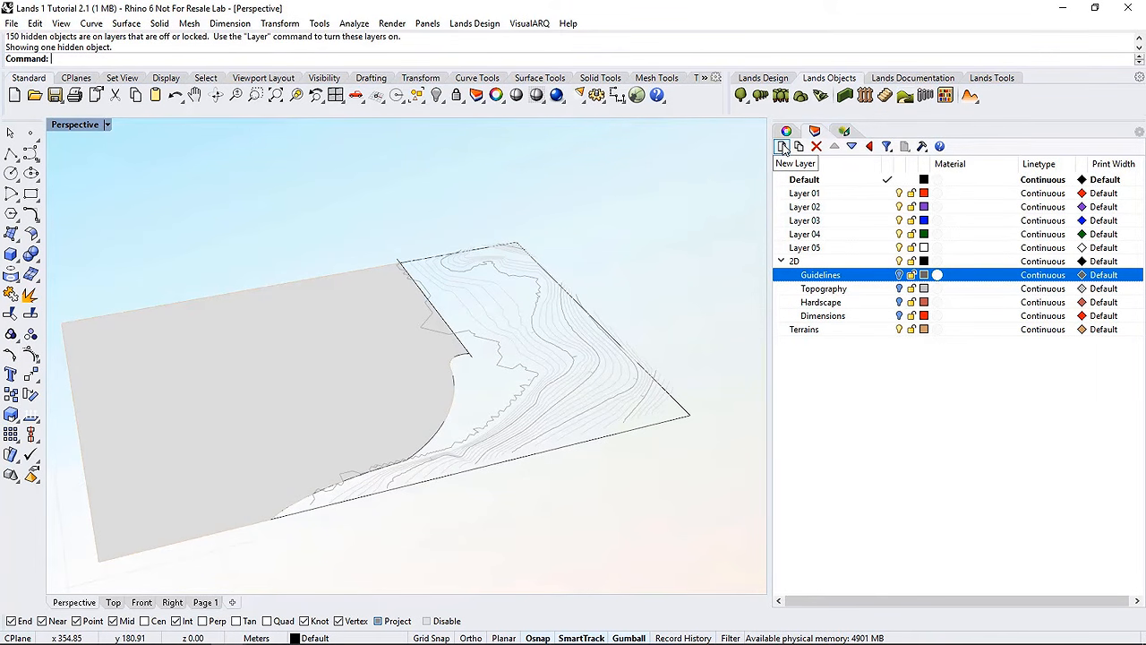
click(845, 132)
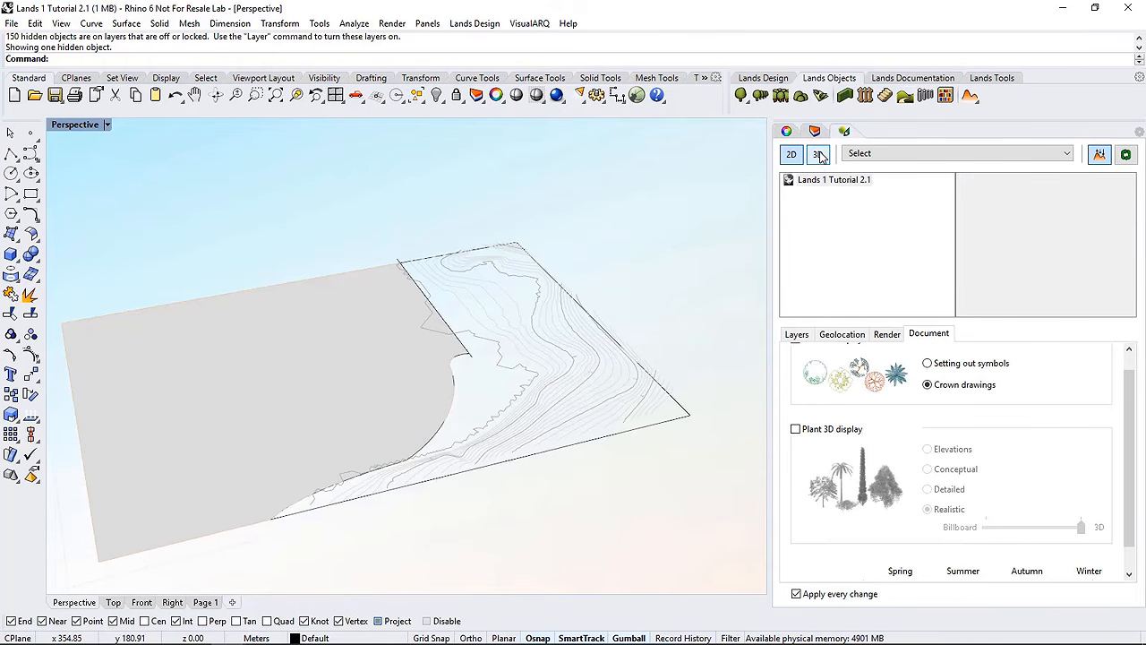
click(817, 154)
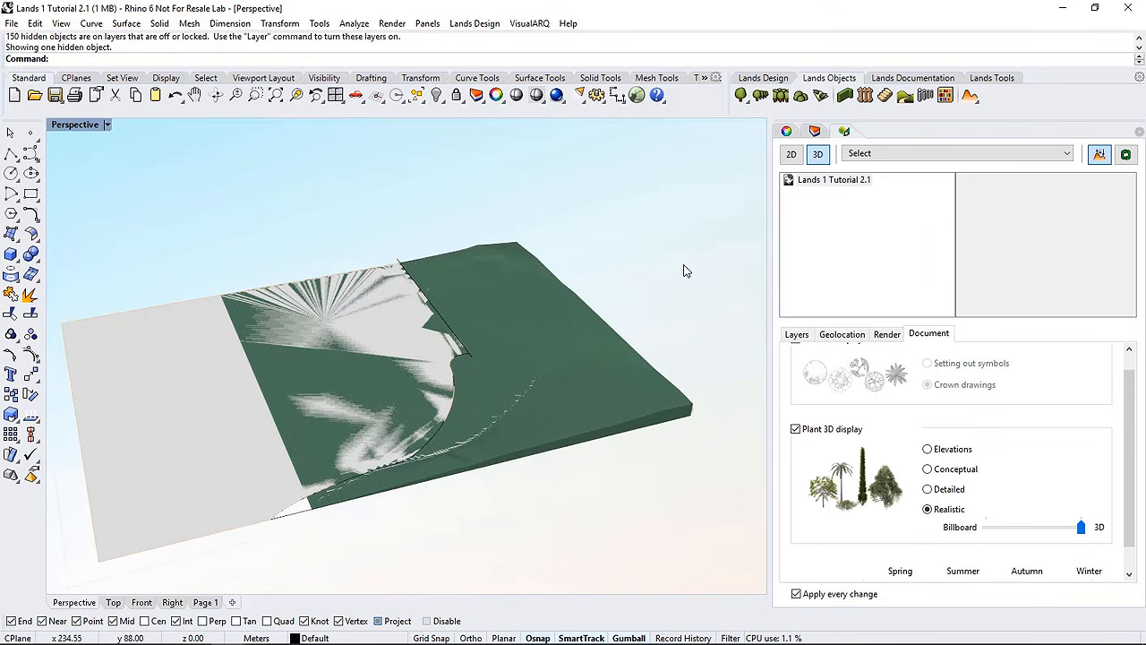
Use Pick Boundary to limit the terrain to the closed outline of the eastern region
click(974, 99)
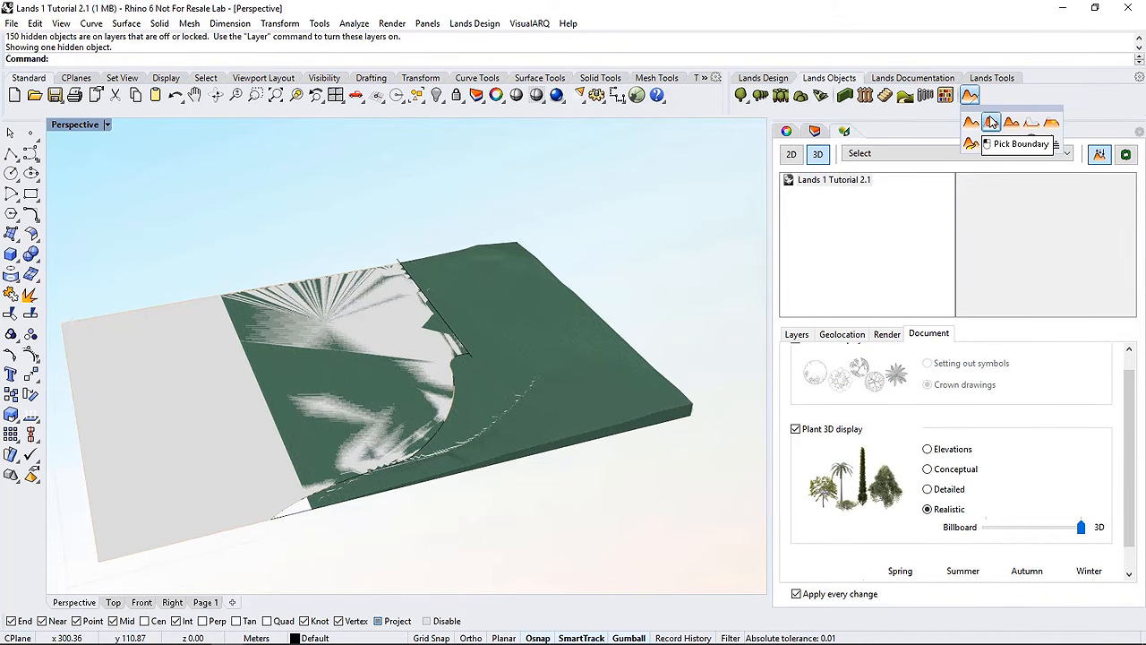
click(990, 121)
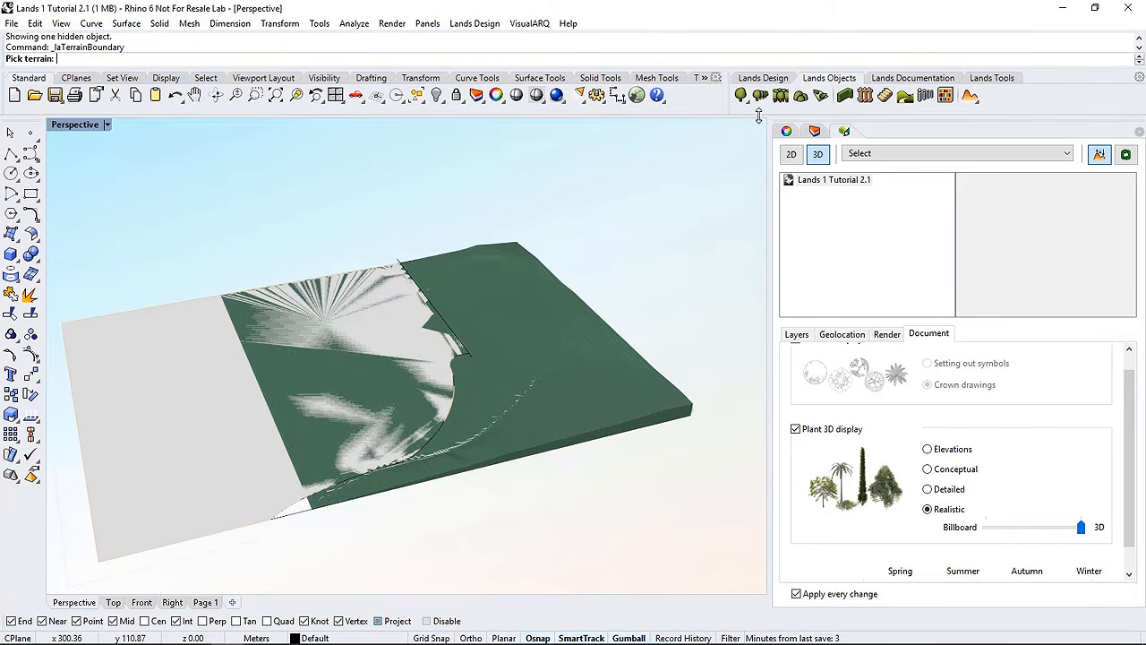
click(562, 299)
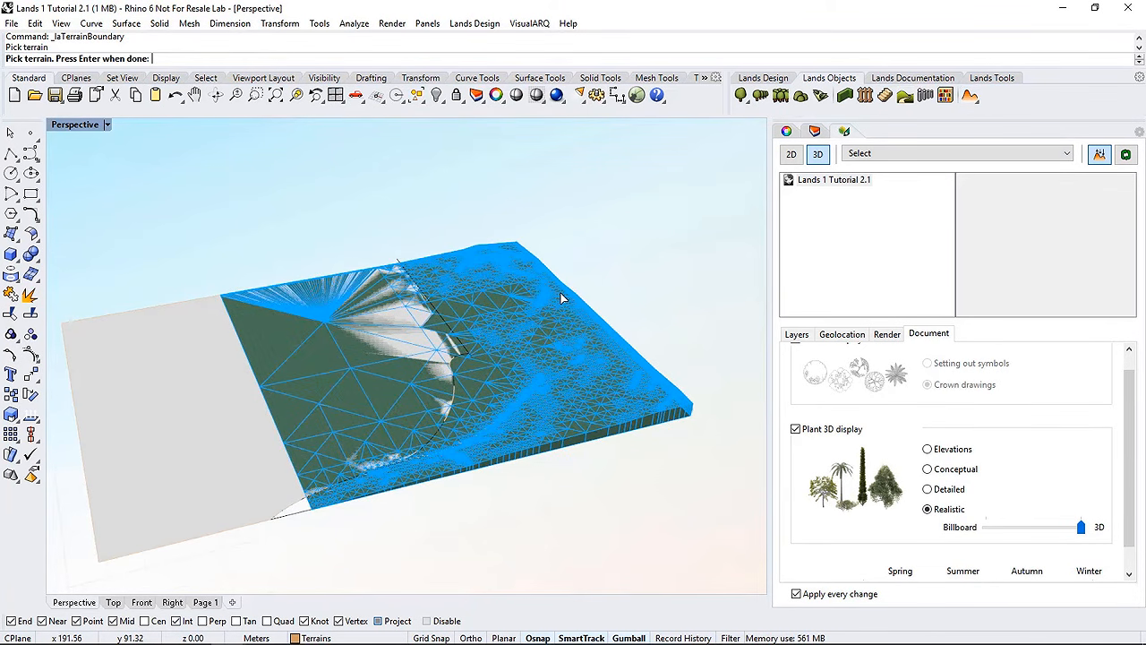
key(Return)
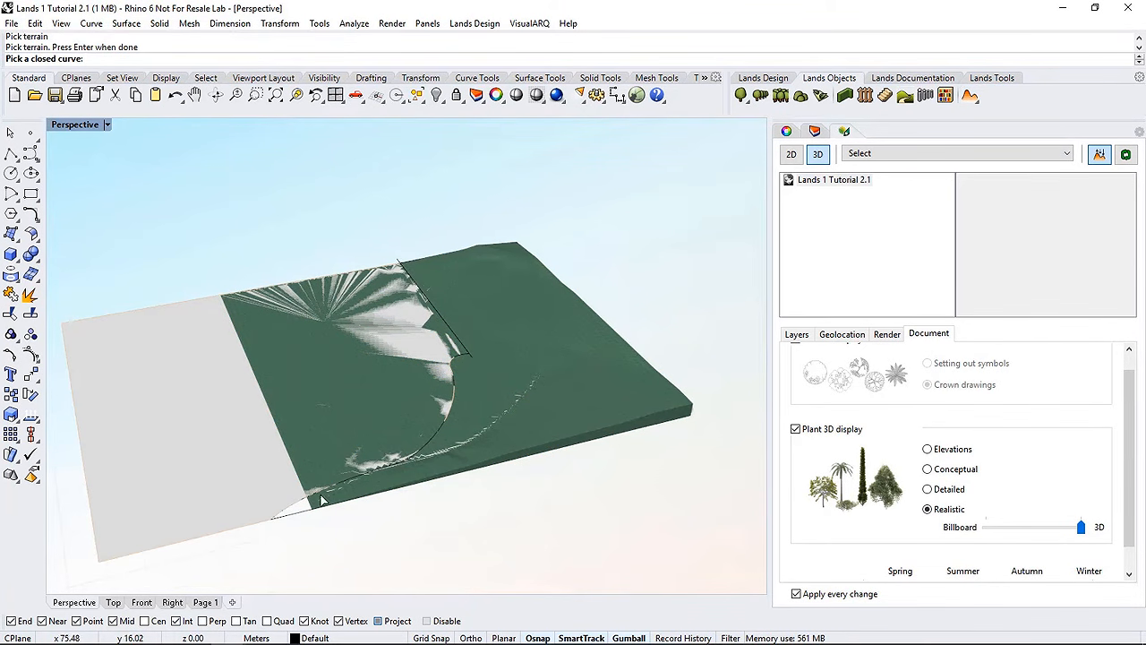
click(298, 518)
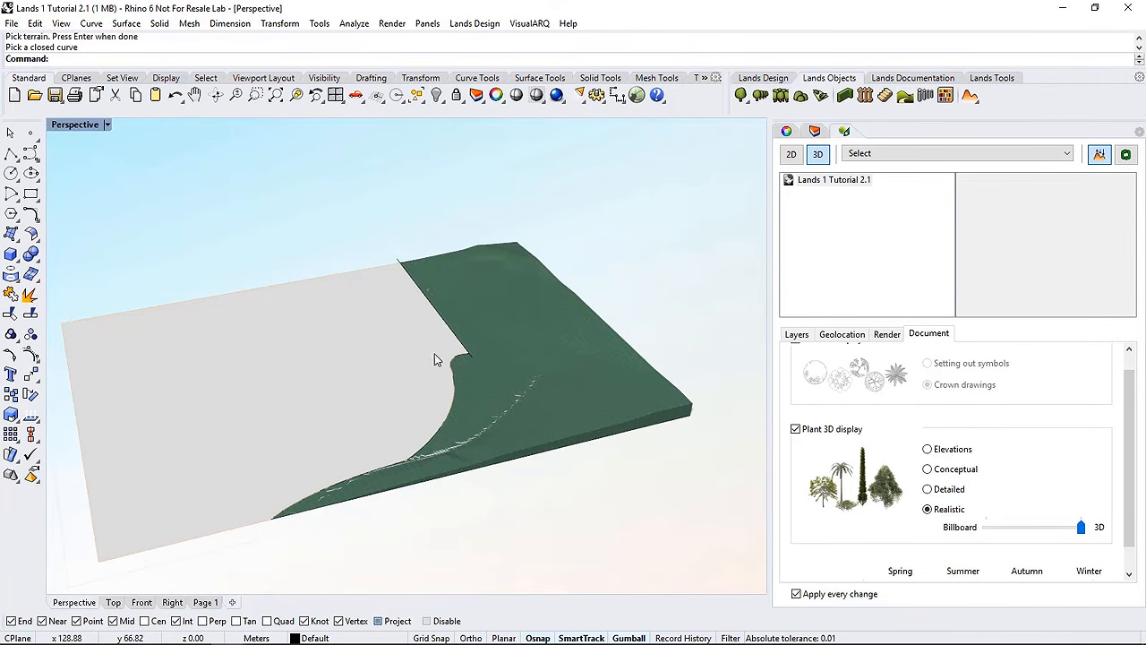
Select the trimmed terrain and inspect the Boundary entry in its input data, with control points shown
click(586, 348)
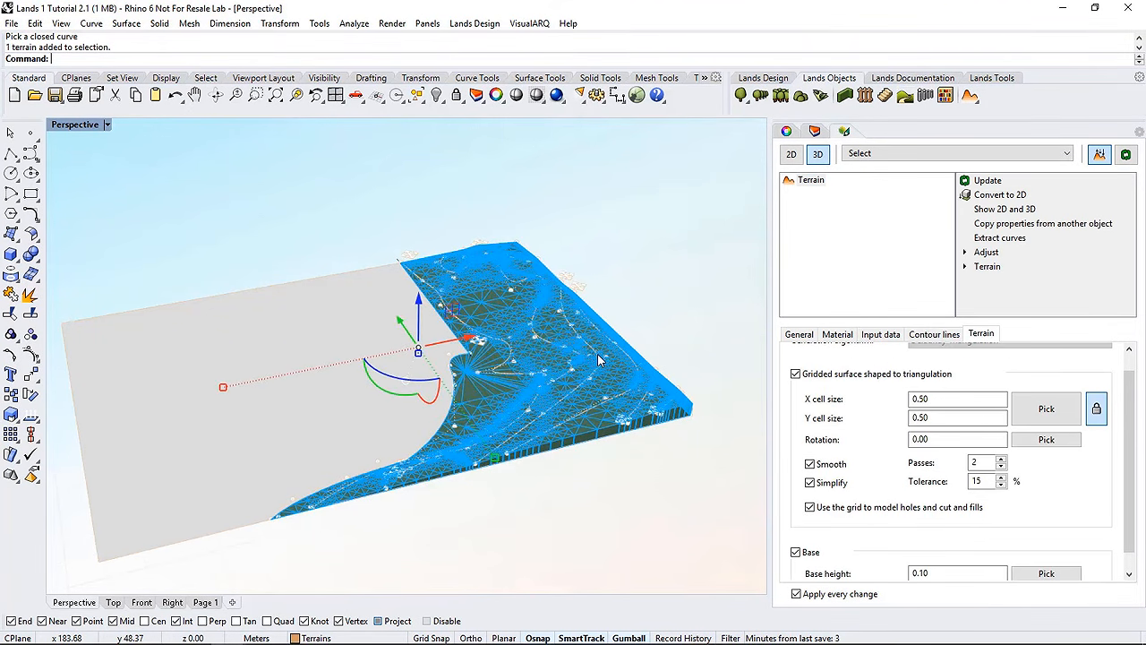
click(881, 335)
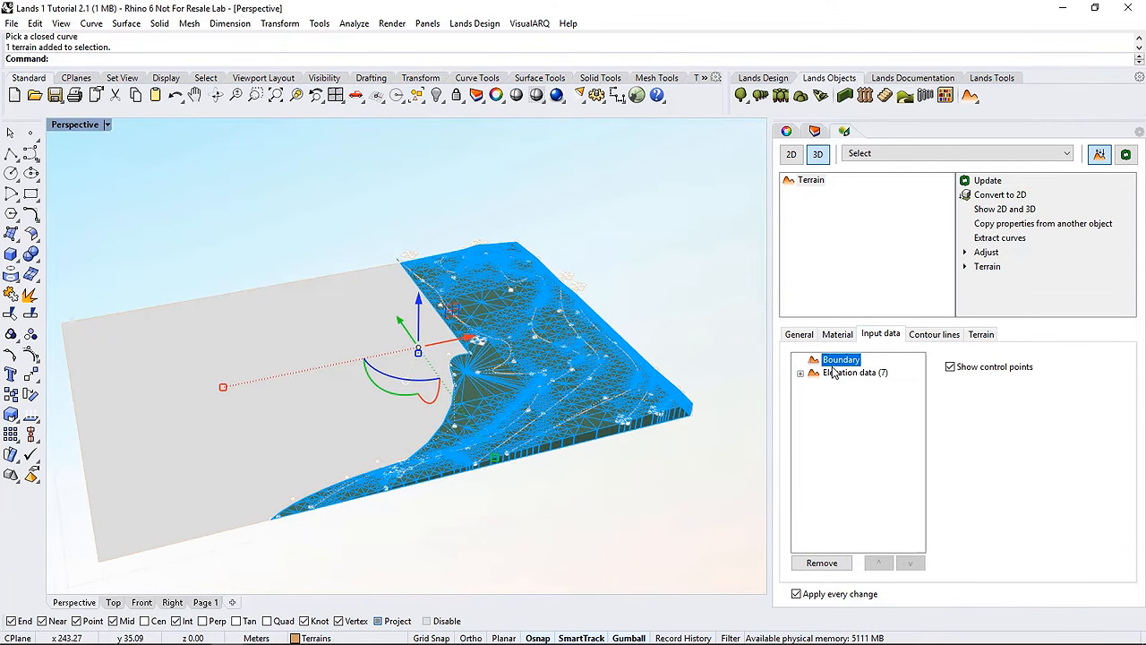
click(819, 561)
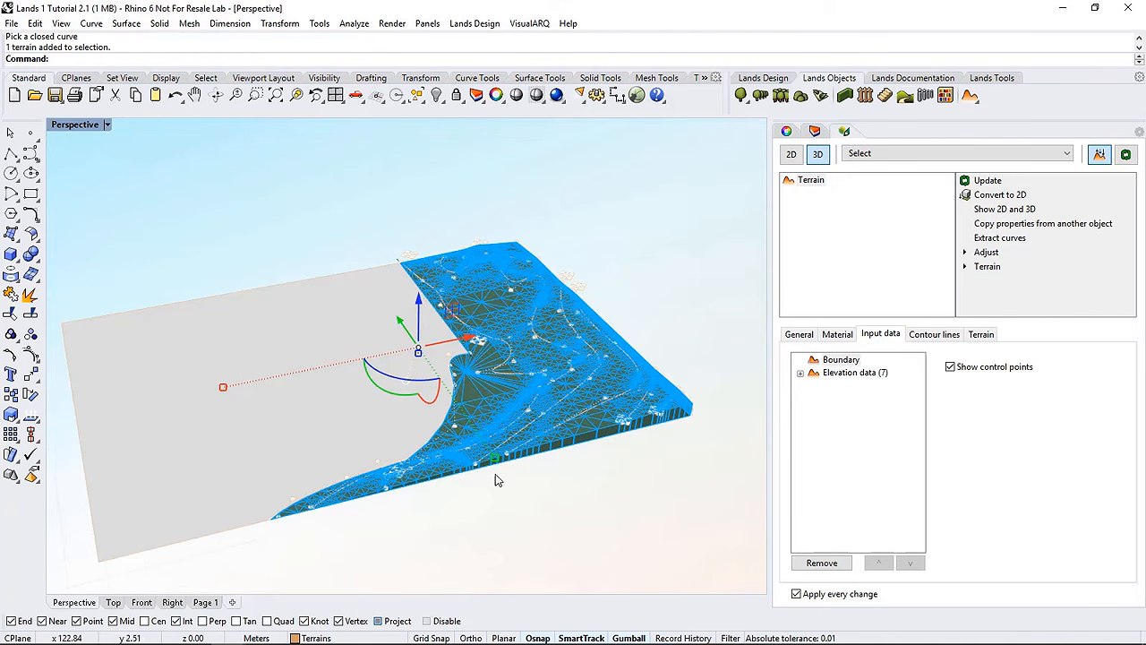
click(529, 479)
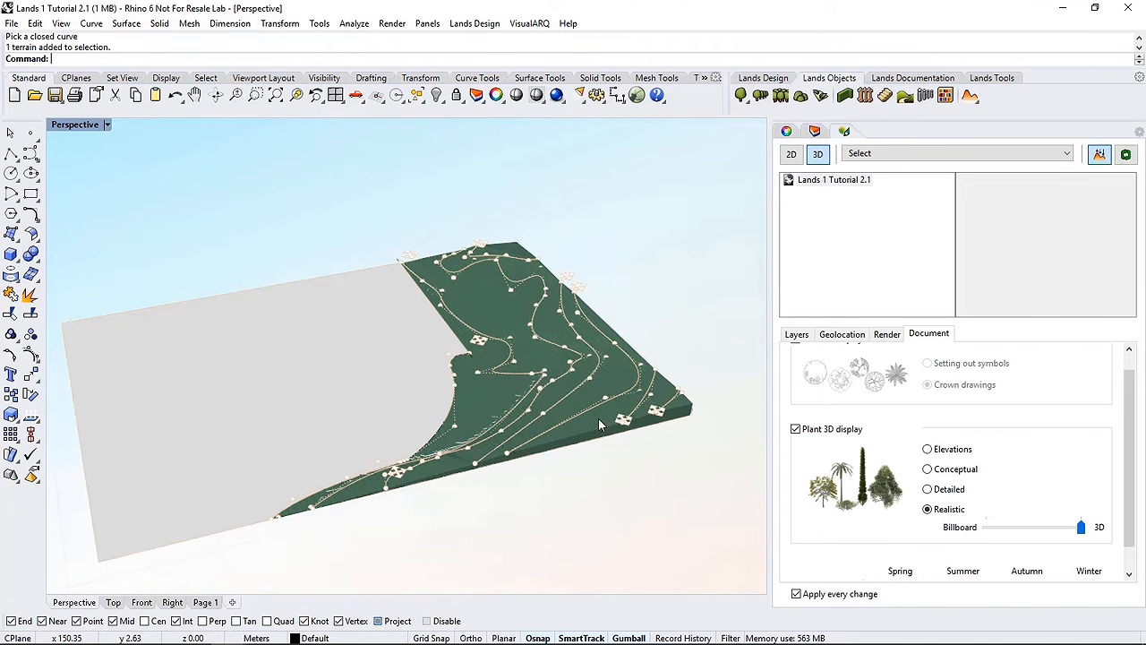
Move the control point at the terrain boundary's southeast corner outward along the X and Y axes
scroll(701, 428, up, 5)
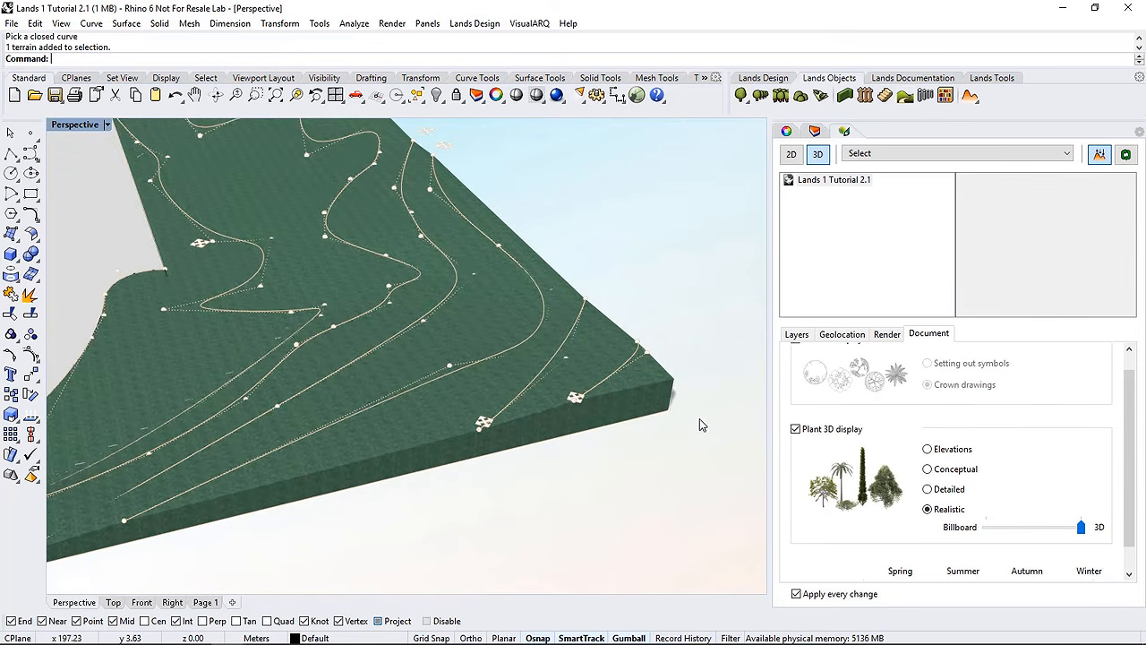
click(664, 411)
scroll(636, 419, down, 5)
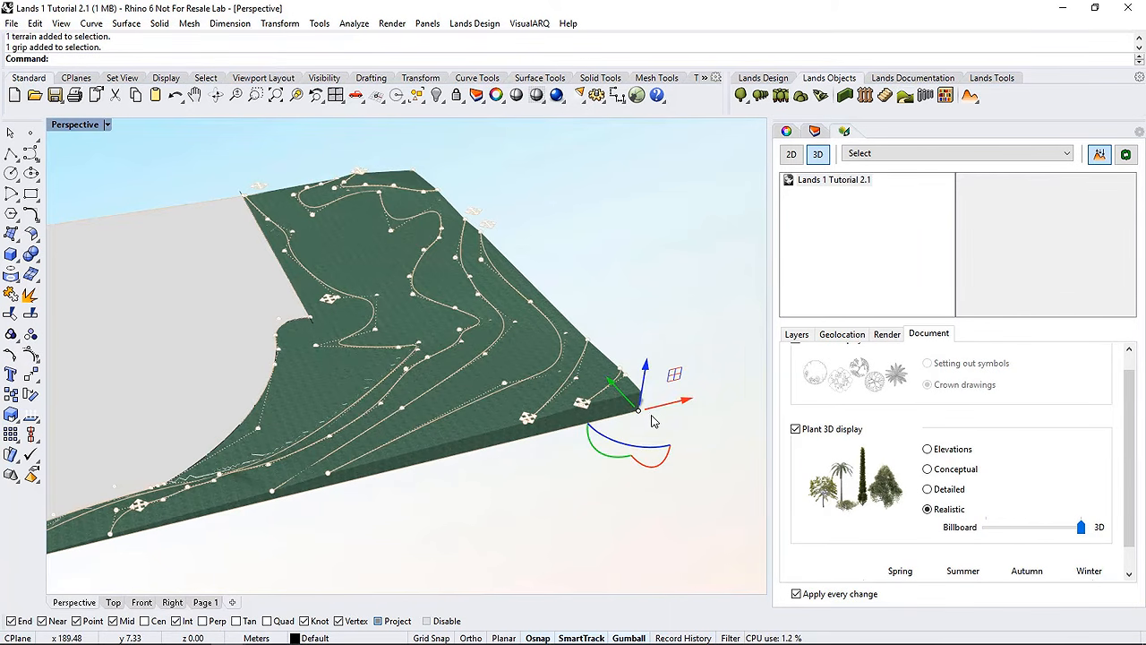
drag(676, 408, 709, 418)
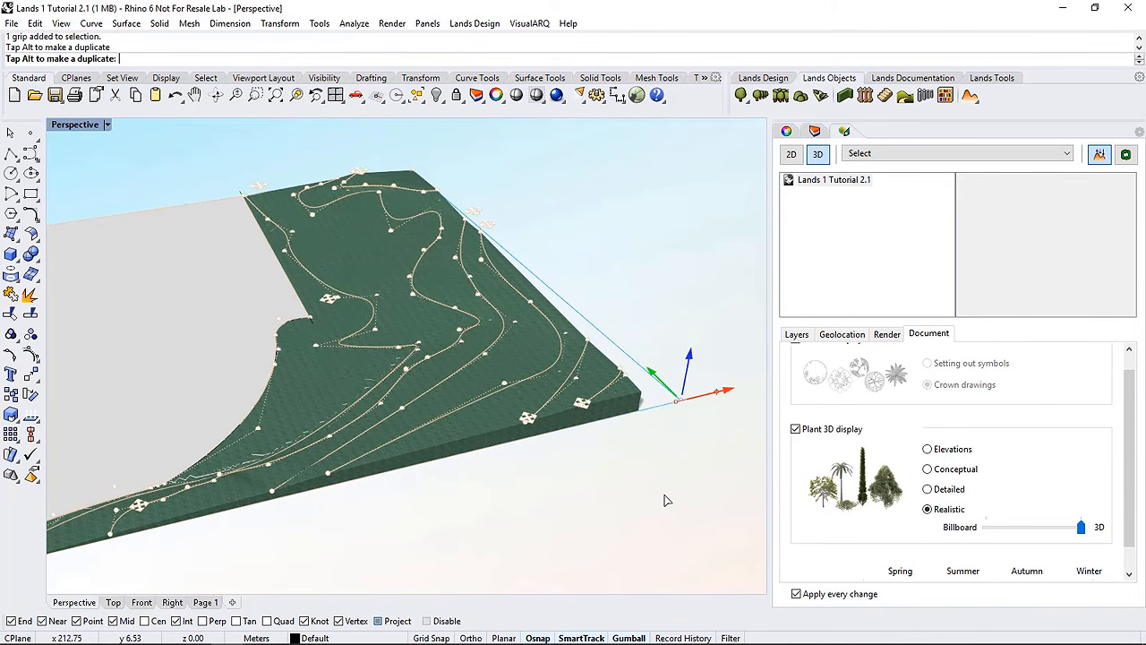
drag(653, 392, 656, 461)
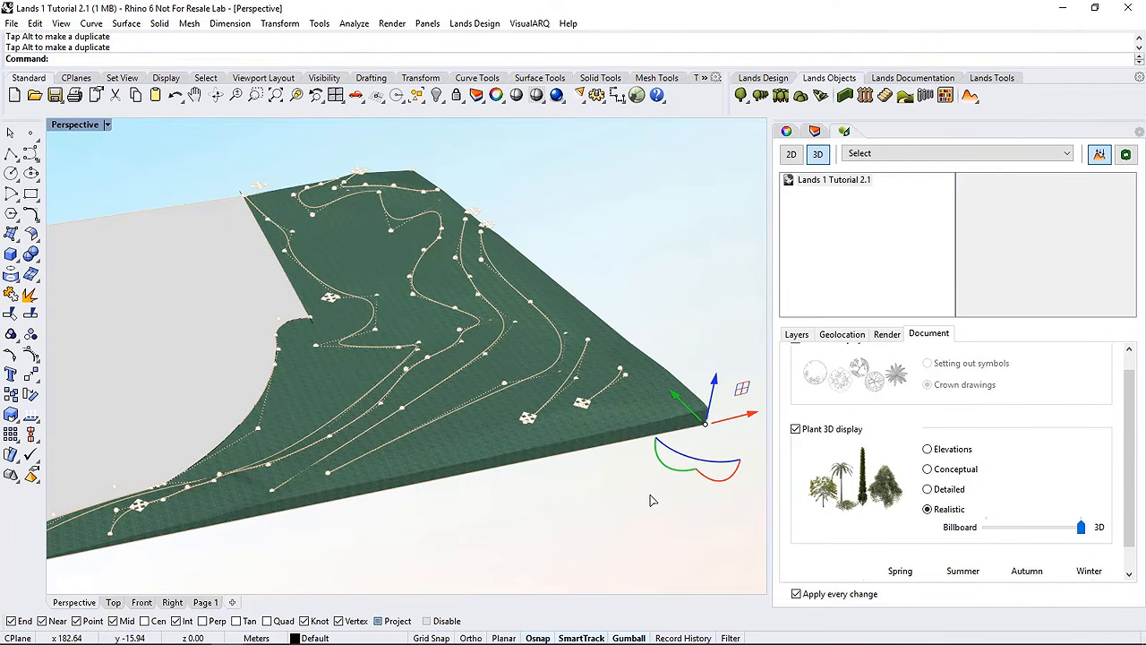
click(618, 505)
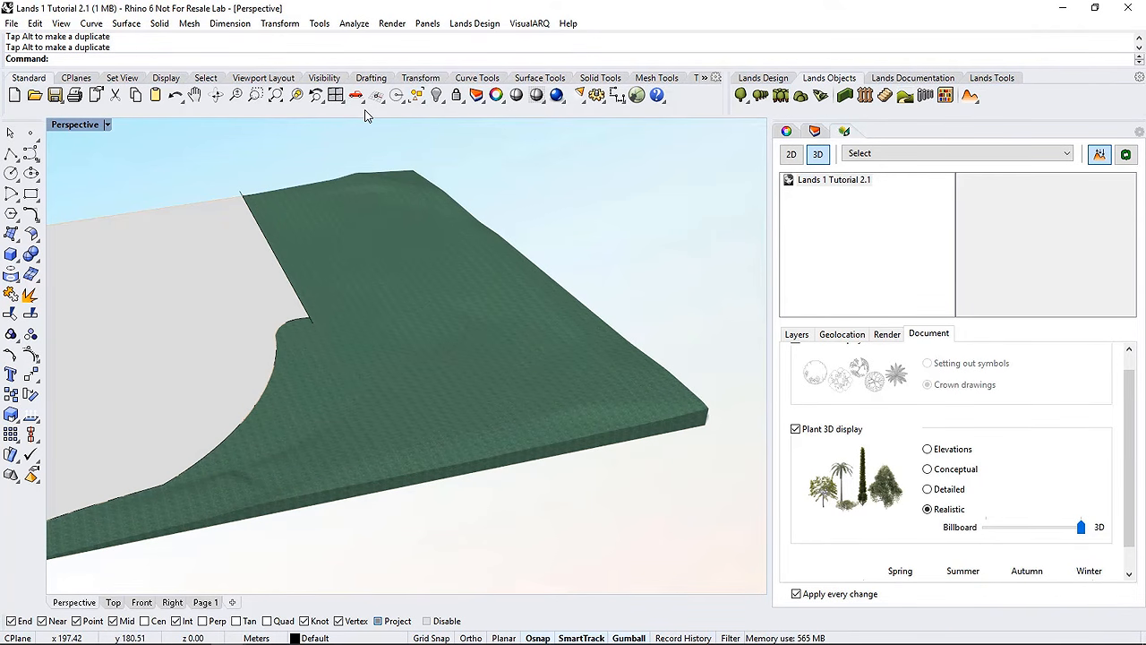
Undo the last move of the terrain's contour control points
click(175, 95)
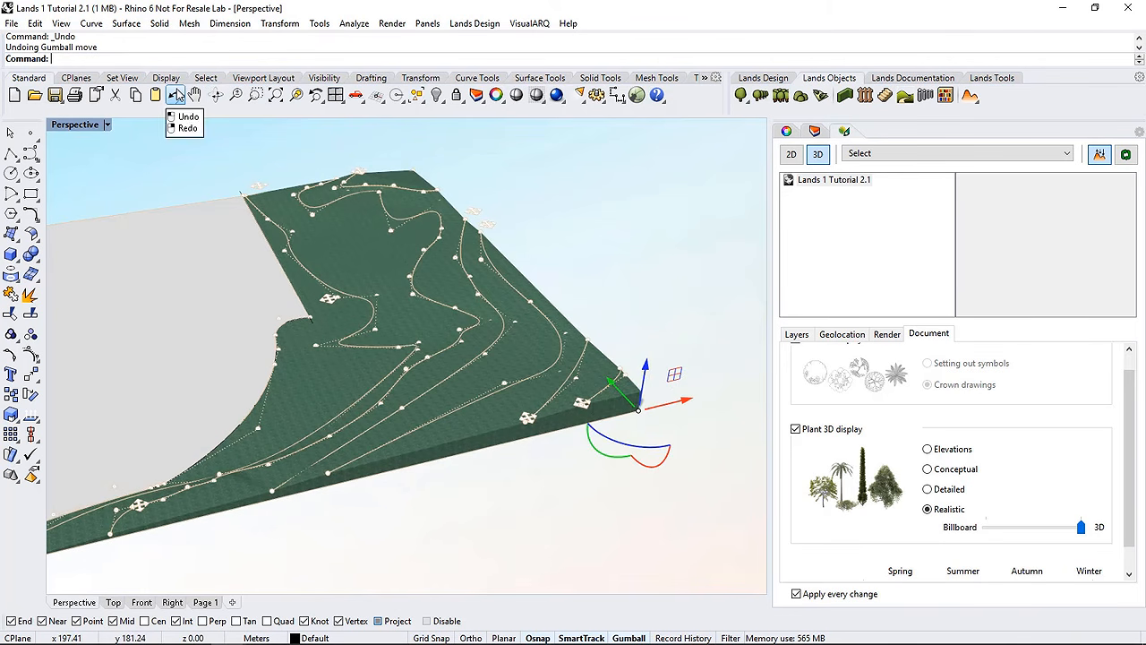
scroll(645, 299, down, 3)
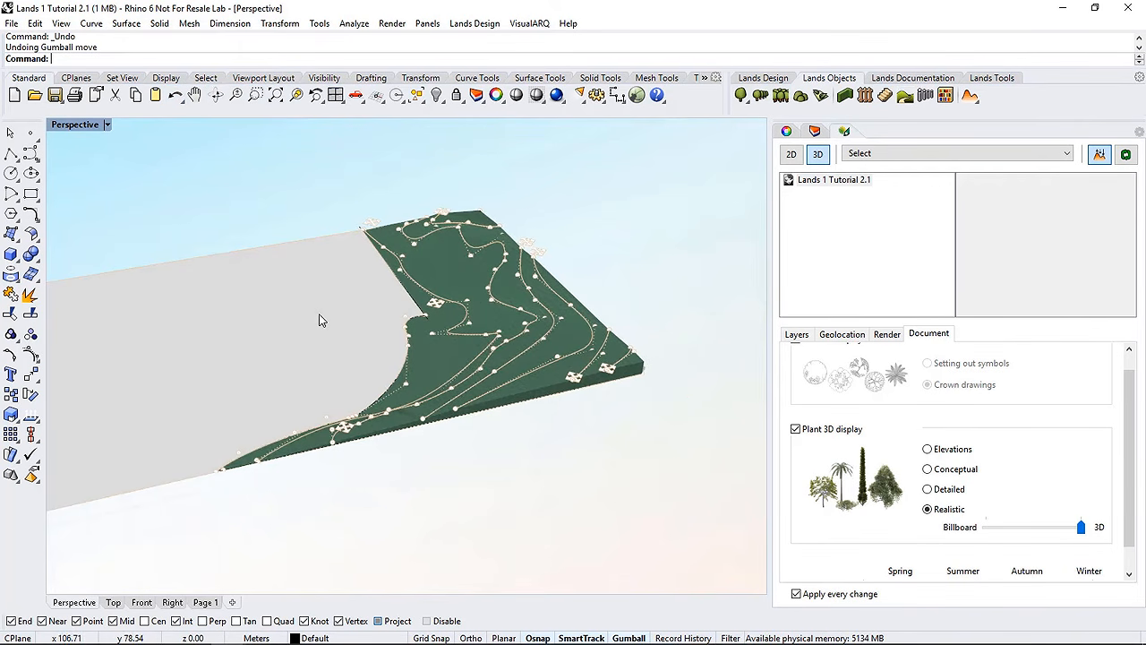
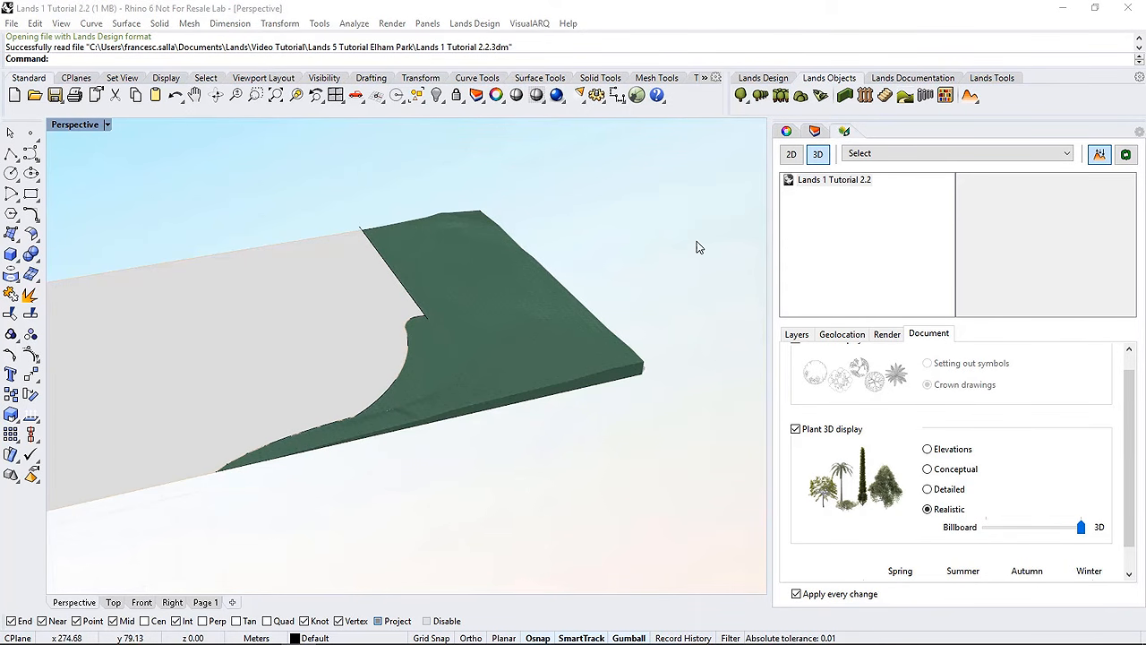
click(308, 295)
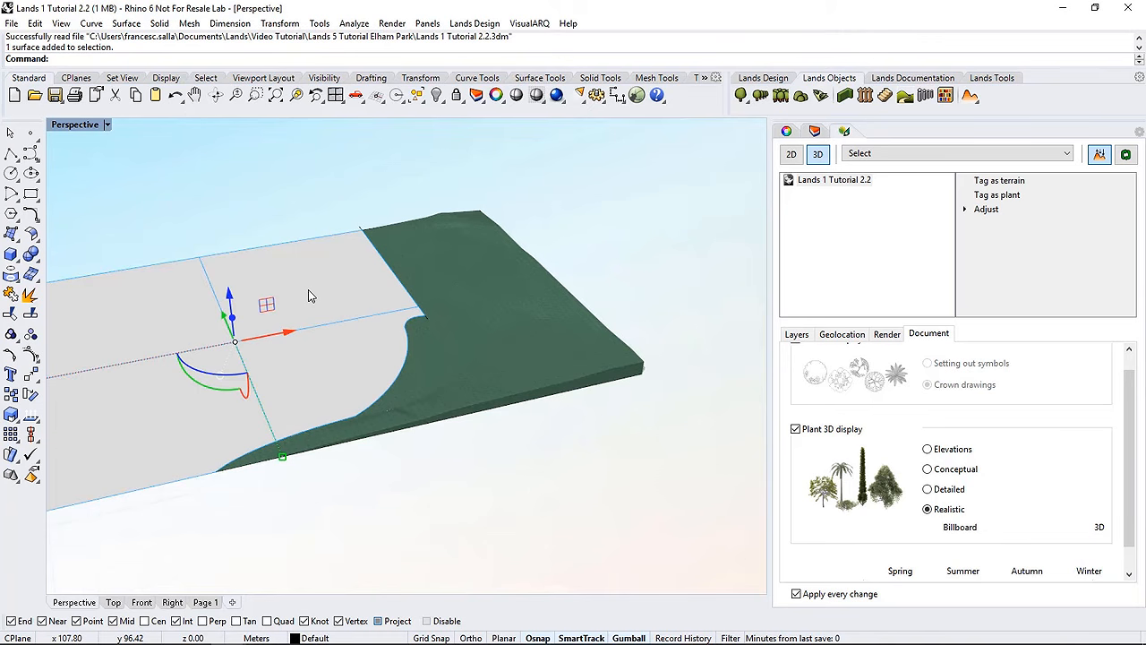
shift+right_drag(308, 295, 400, 305)
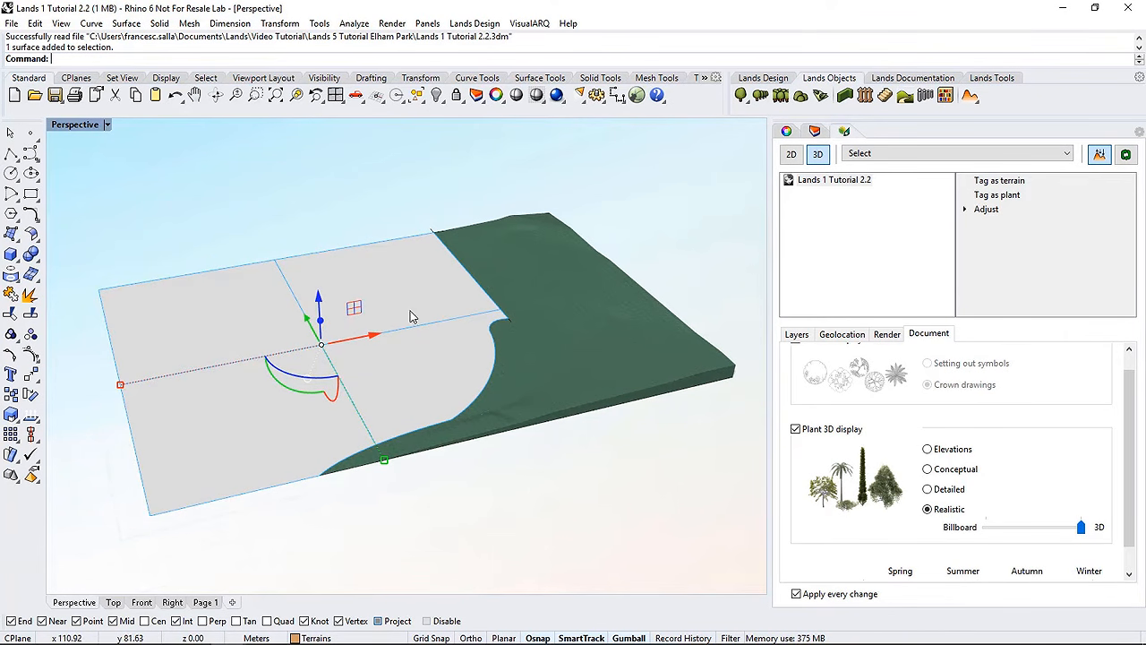
click(1005, 186)
click(651, 242)
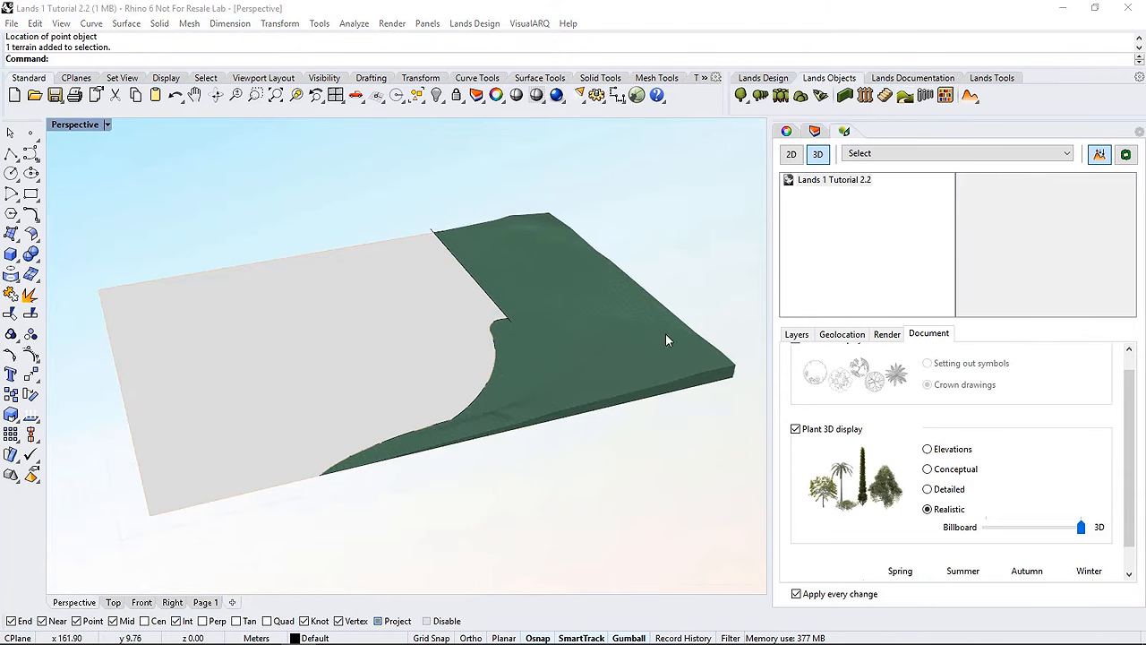
click(972, 98)
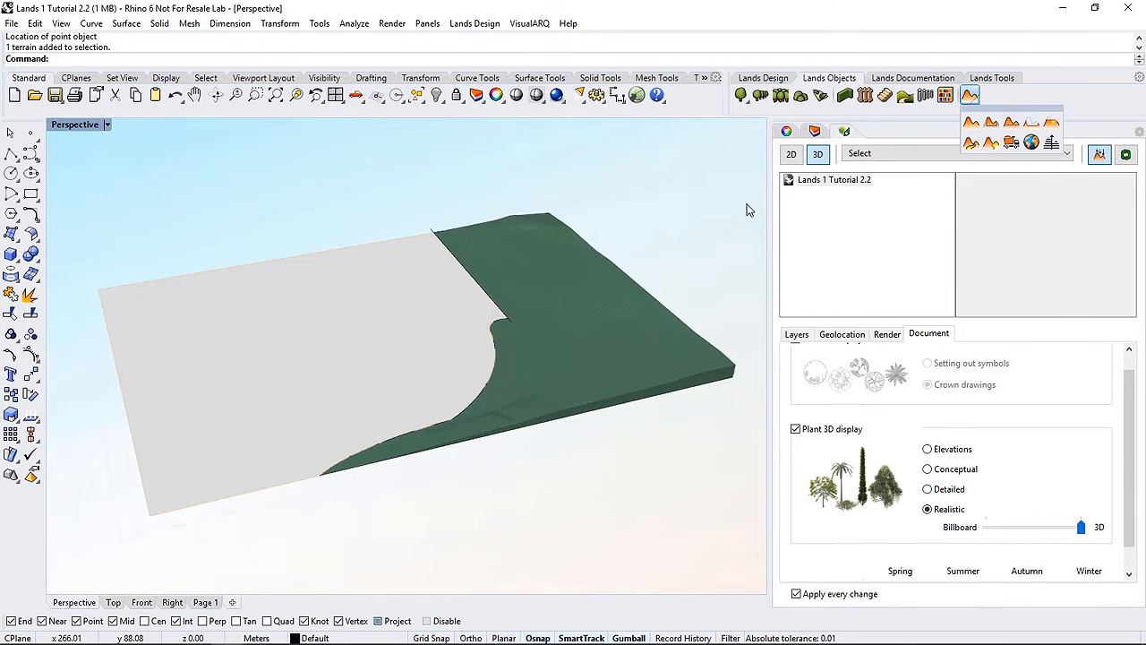
Place a point object at the terrain's outer corner and raise it vertically above the ground
shift+right_drag(686, 258, 651, 348)
scroll(651, 348, up, 8)
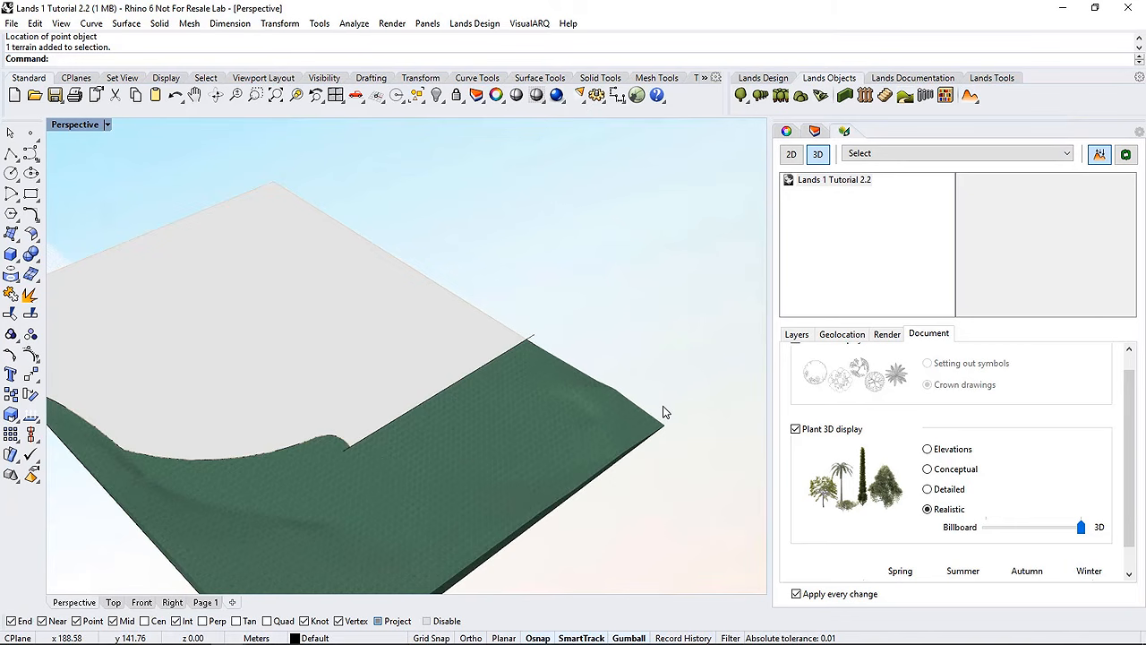
scroll(656, 440, down, 4)
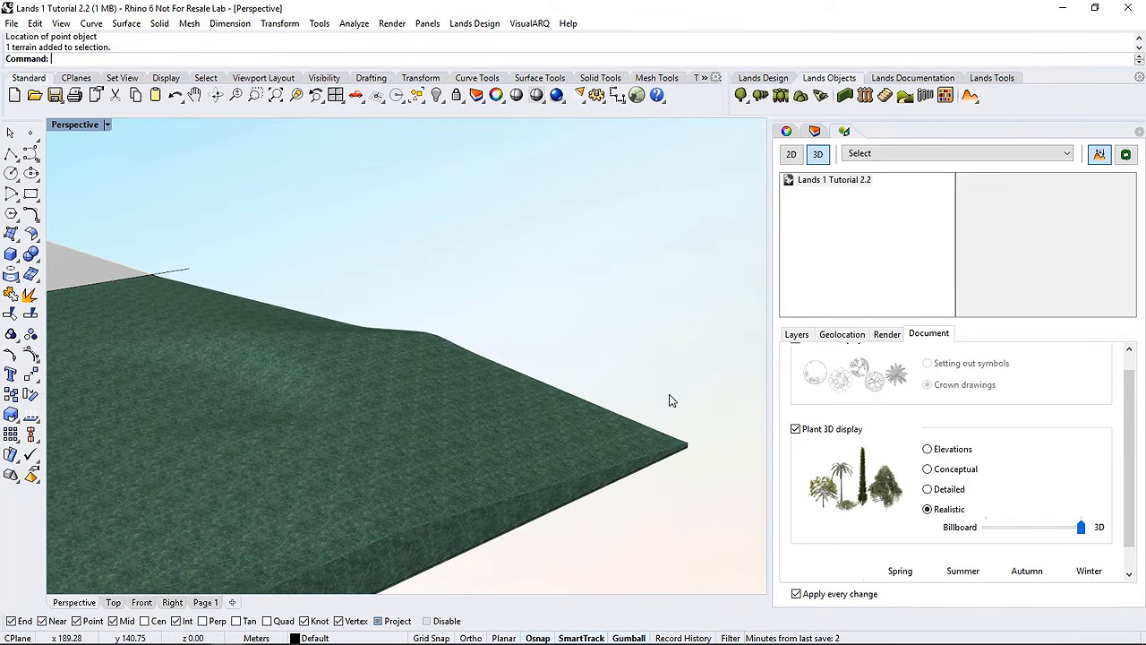
click(30, 133)
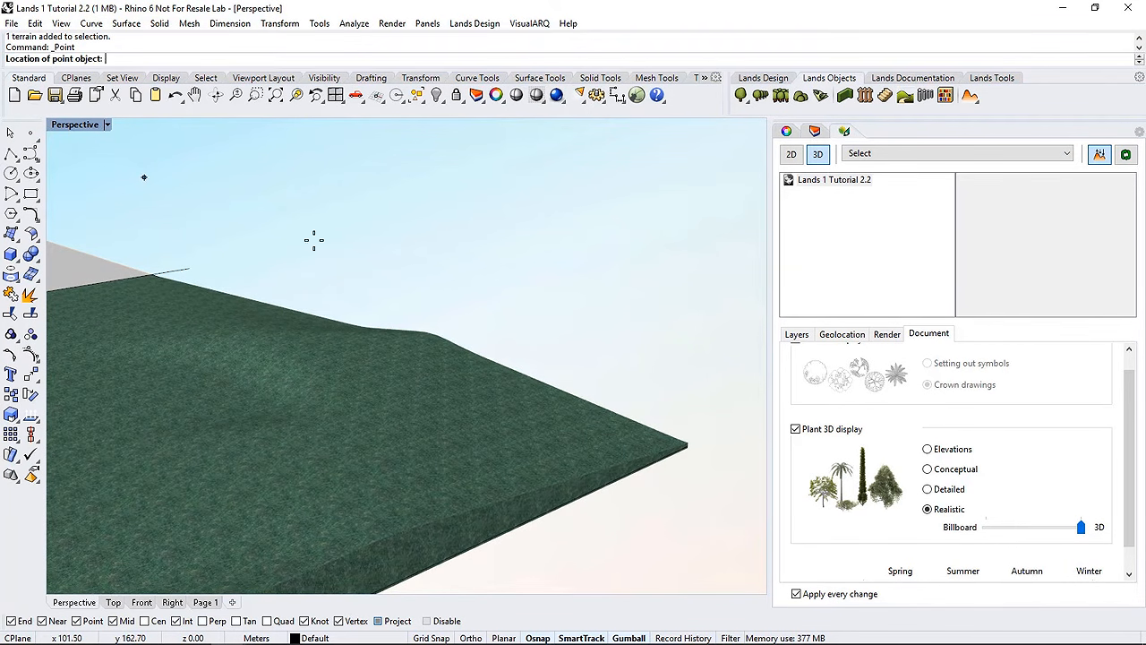
click(689, 447)
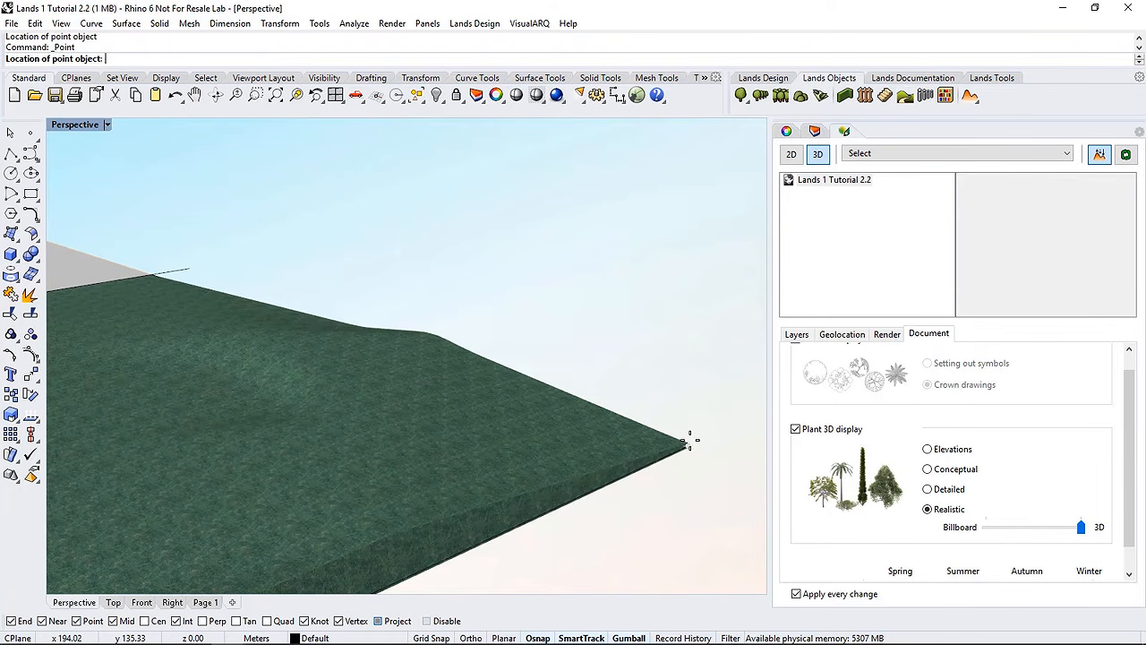
drag(692, 394, 699, 318)
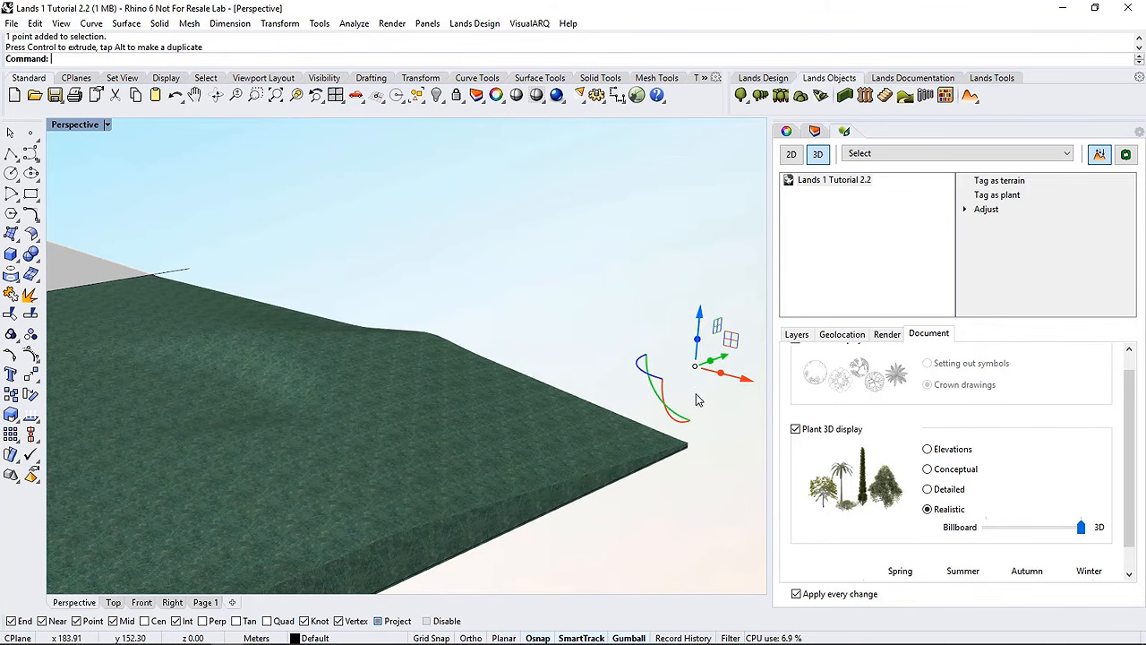
click(702, 467)
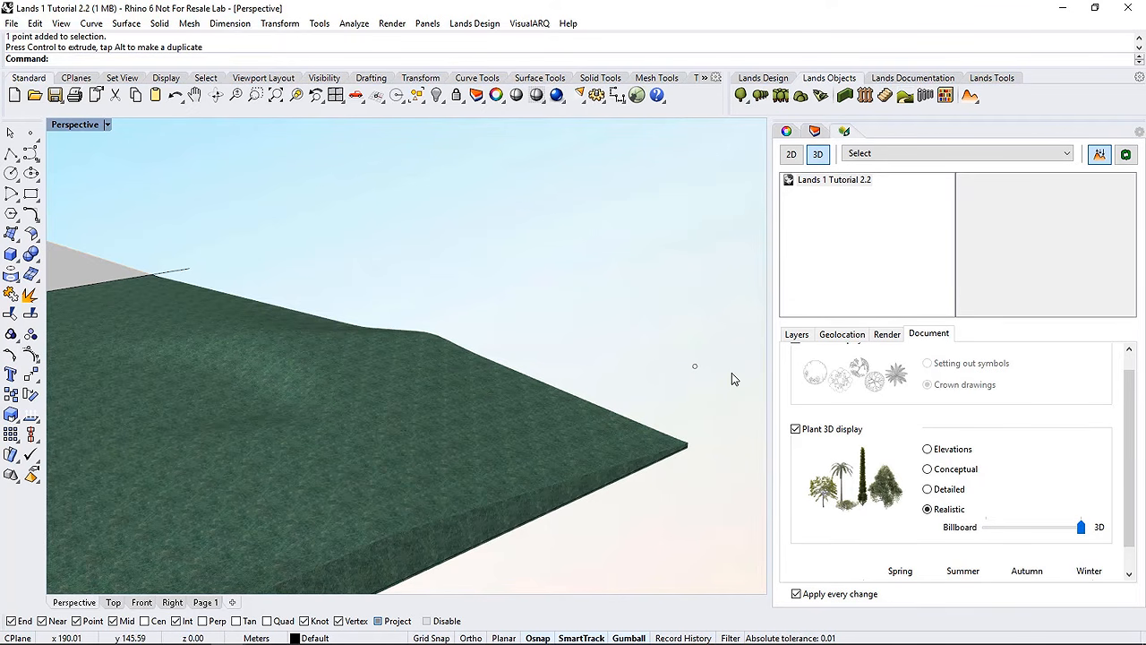
Add the raised corner point to the terrain's elevation data with the Add Contour command
click(484, 463)
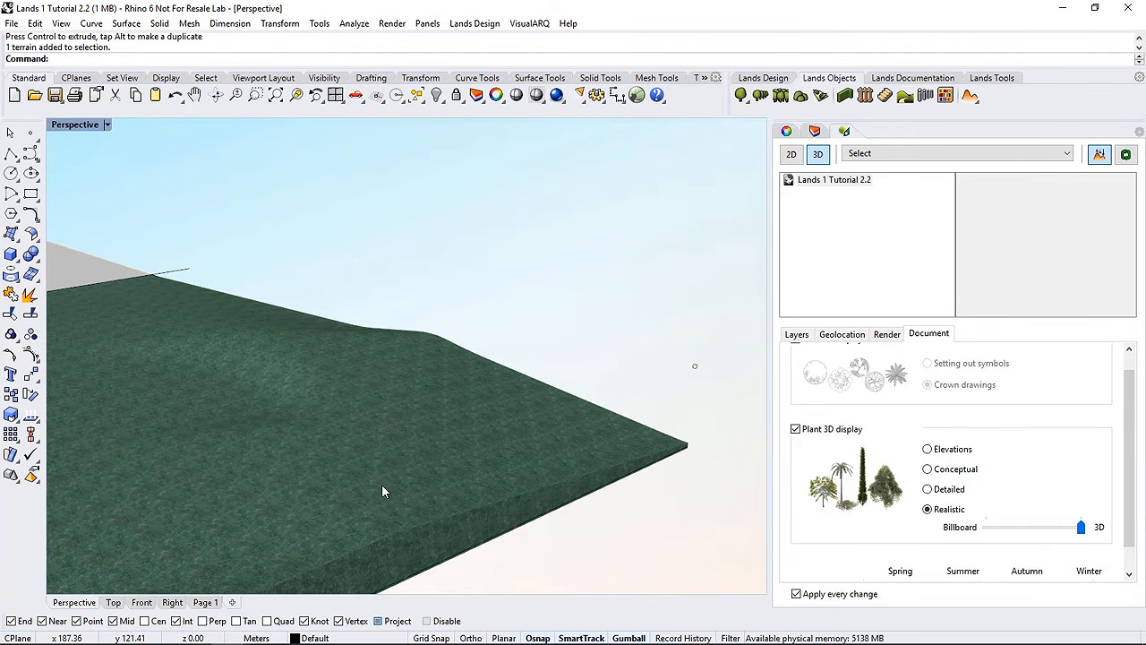
click(977, 102)
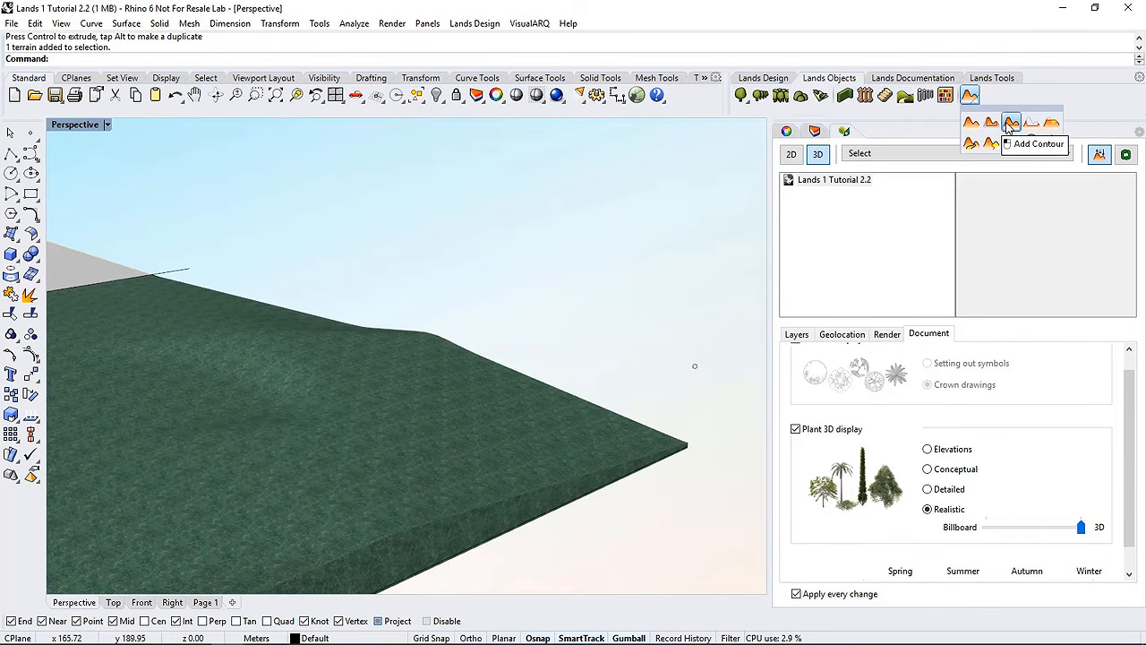
click(1010, 123)
click(525, 412)
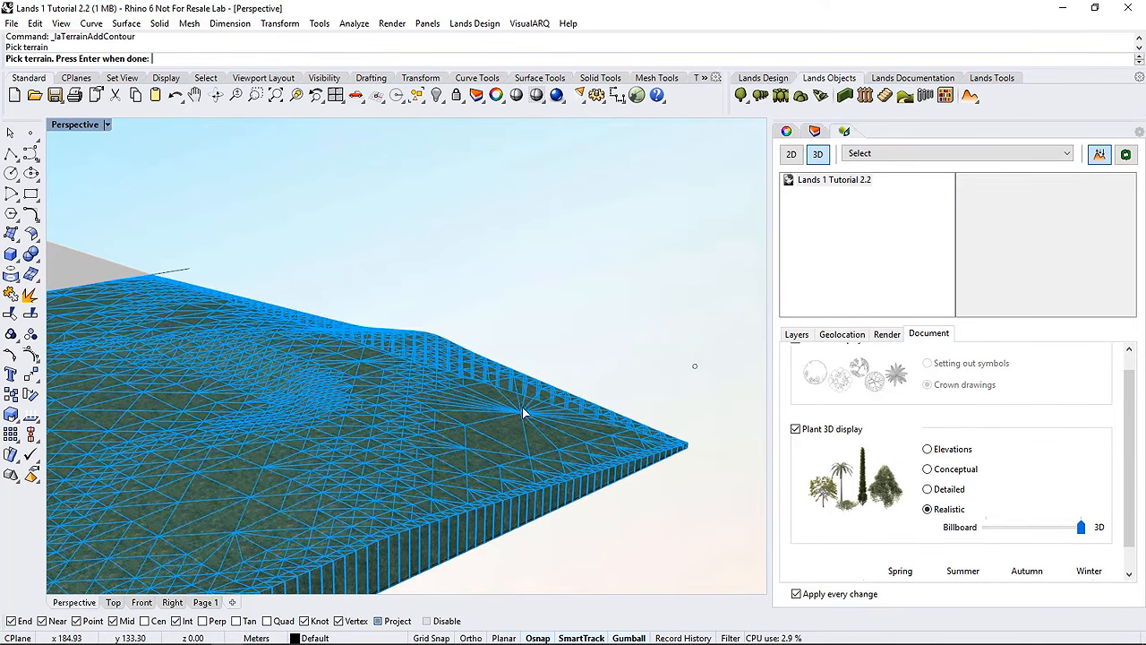
key(Return)
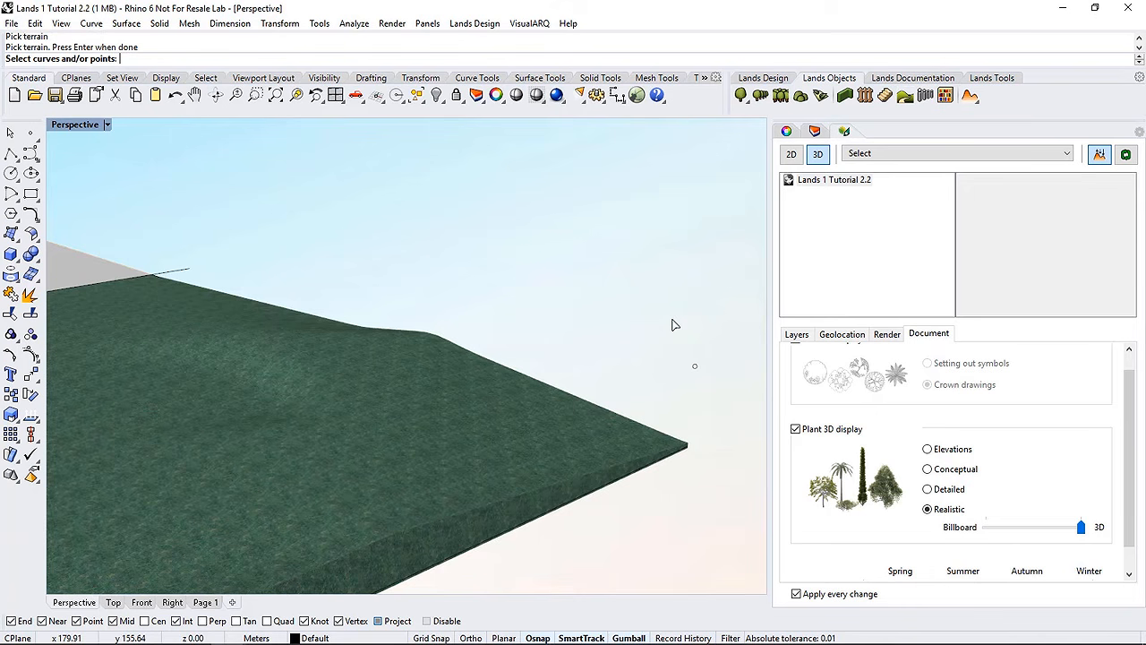
drag(687, 356, 725, 402)
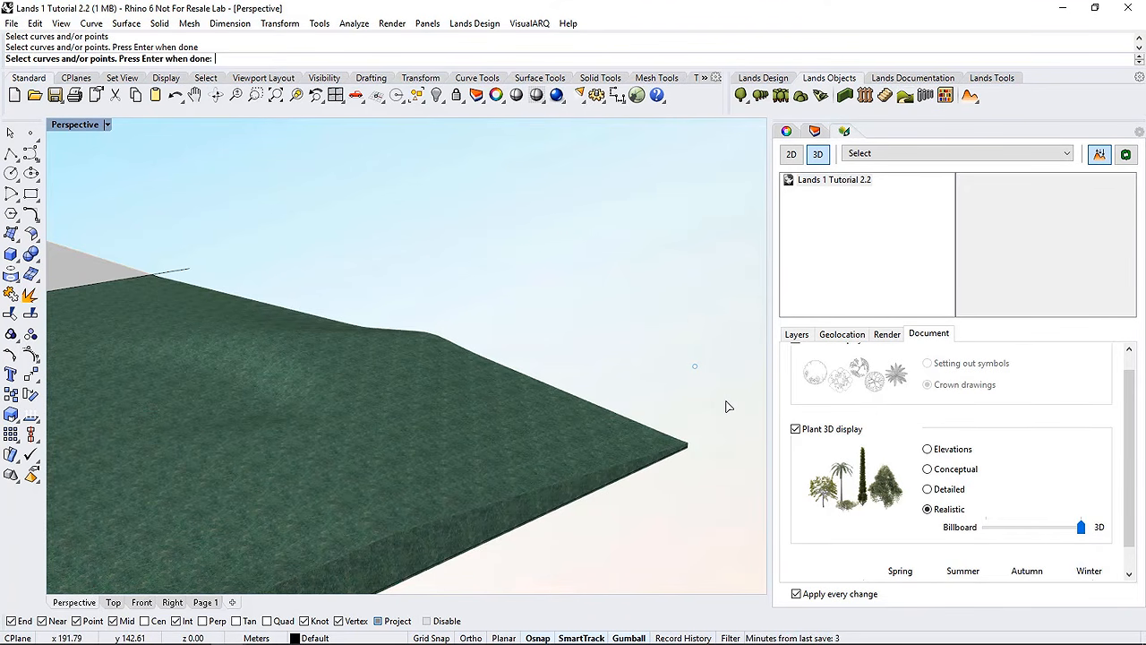
Inspect the terrain's input data, locating the point cloud entry among its elevation data
click(587, 394)
click(683, 325)
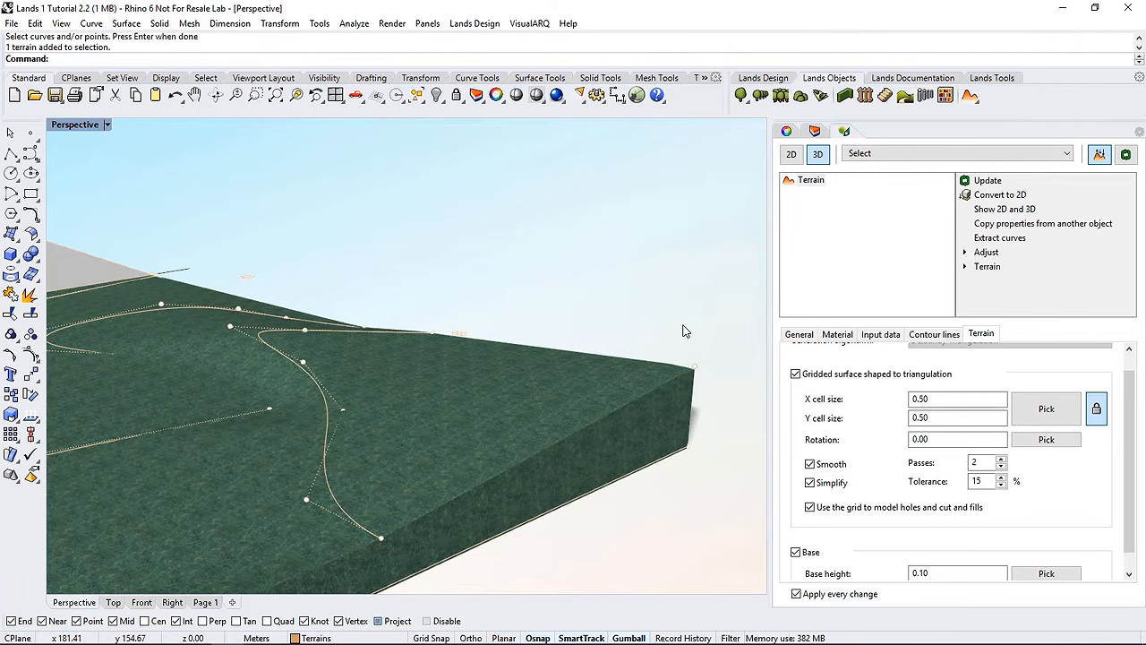
click(634, 380)
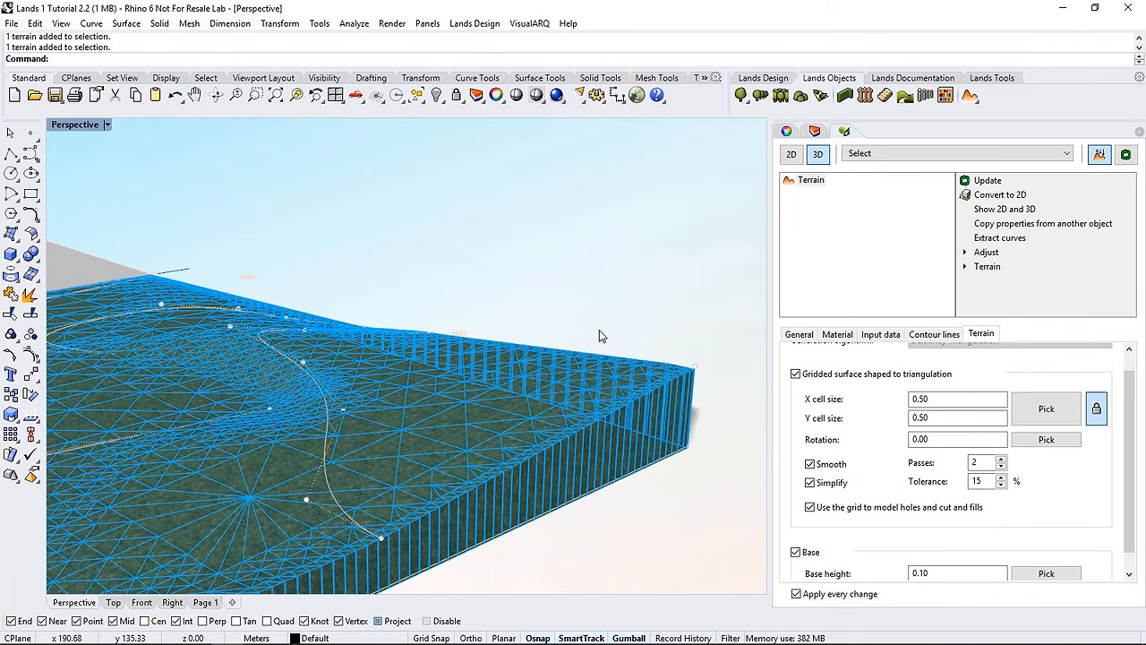
click(870, 337)
click(801, 373)
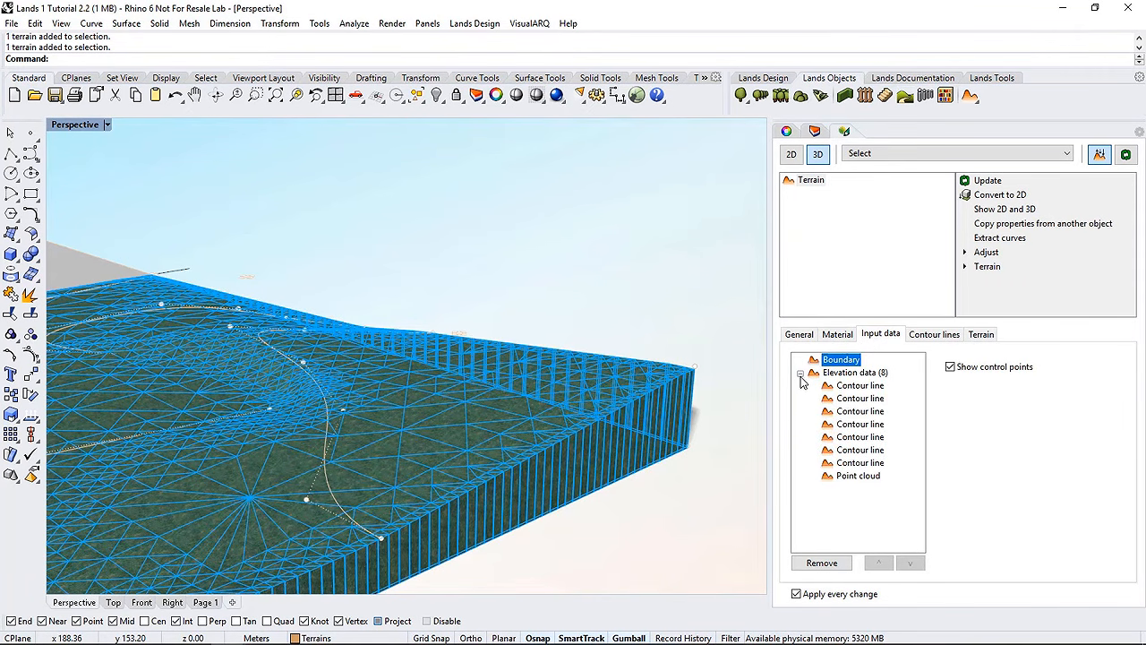
click(855, 477)
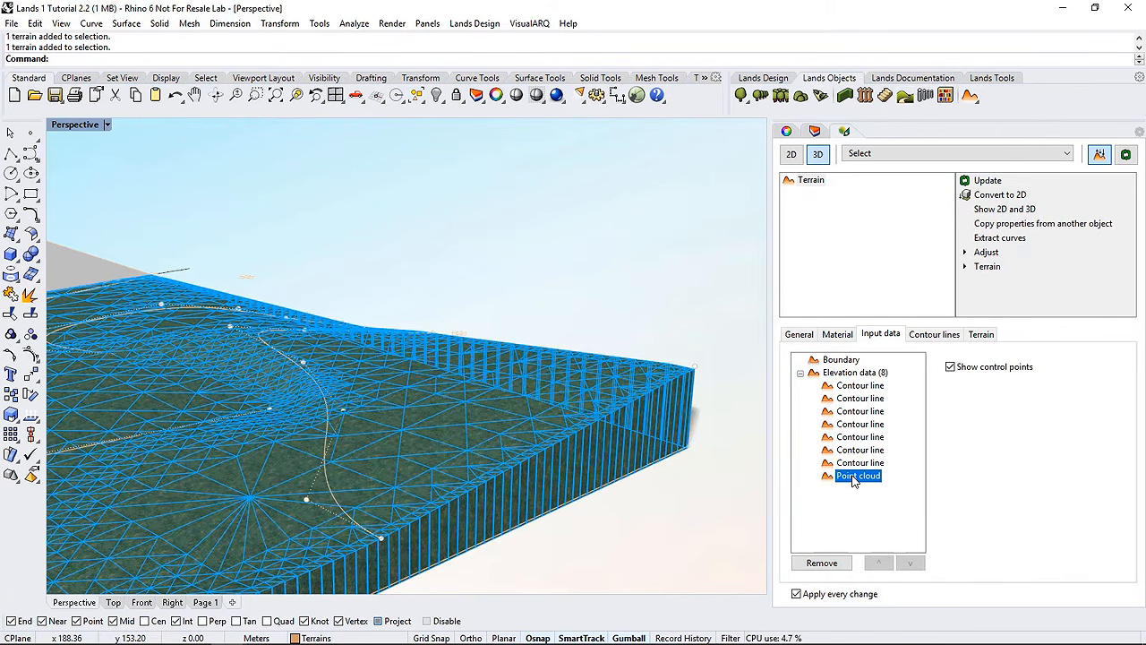
click(693, 321)
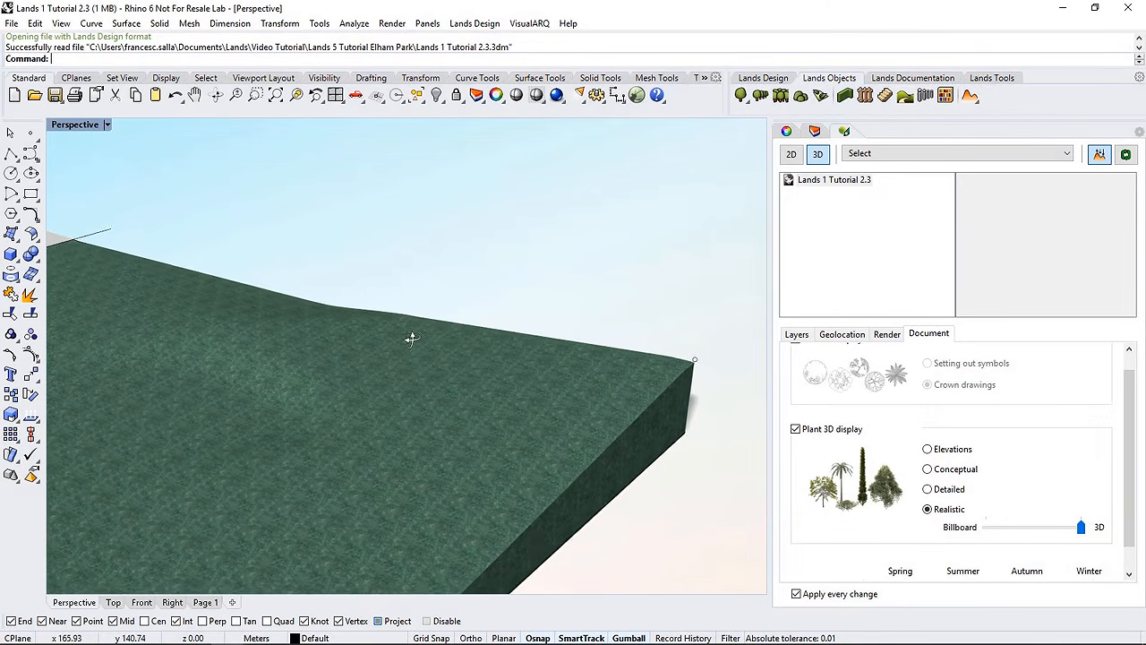
Draw a rectangle over the terrain near its raised corner
right_drag(411, 338, 457, 385)
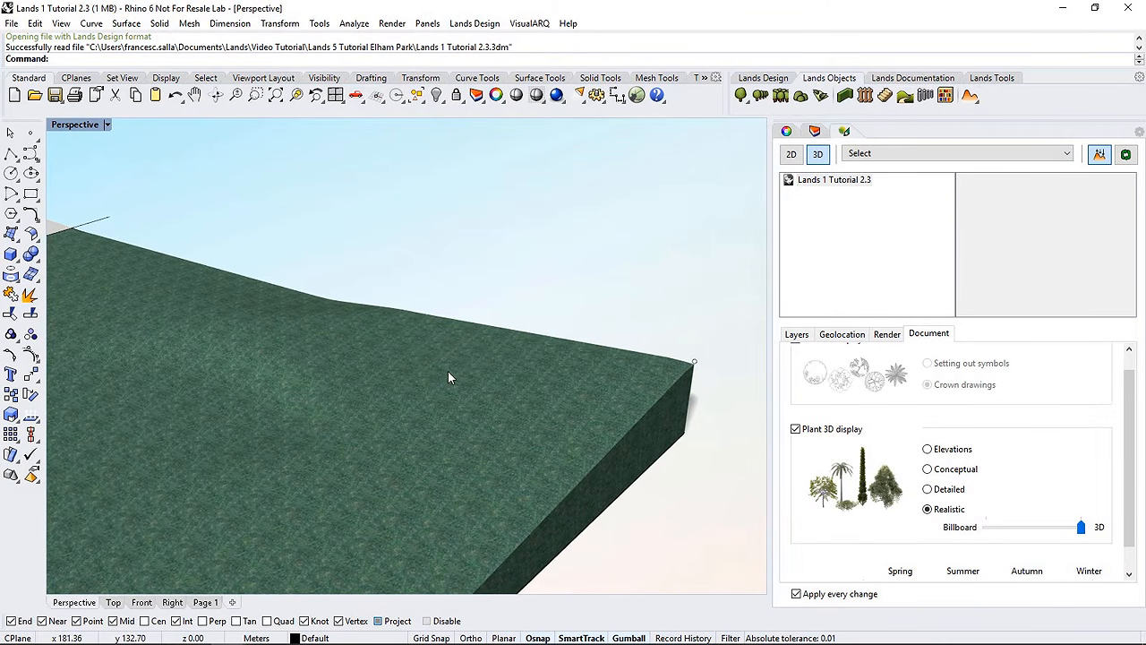
right_drag(377, 433, 458, 455)
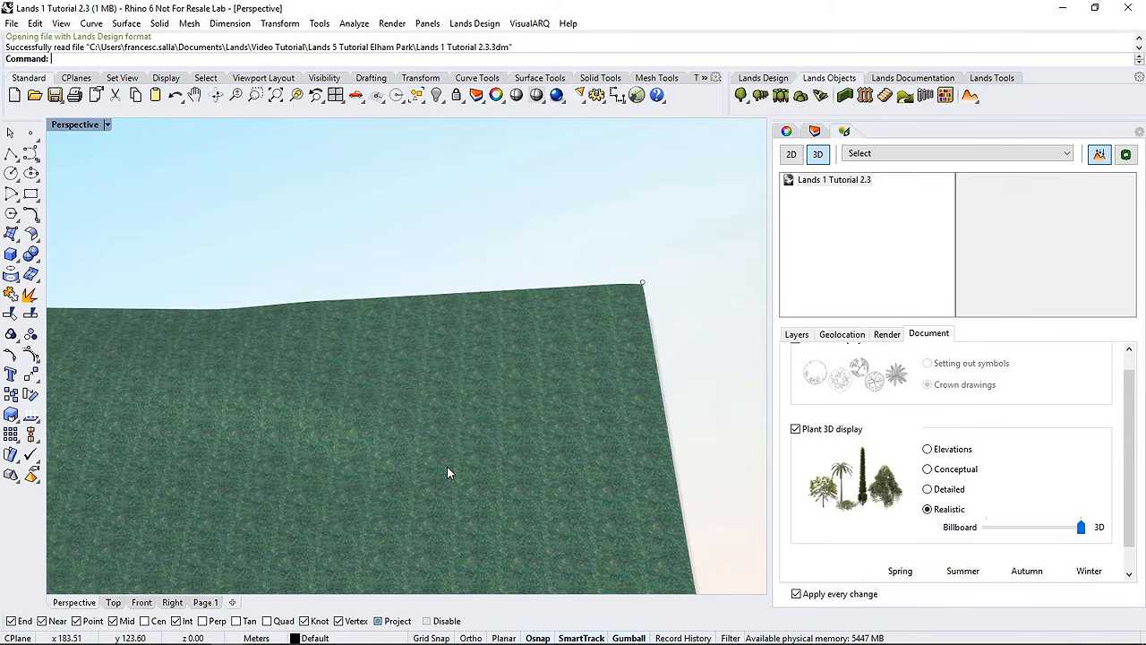
click(31, 194)
right_drag(415, 337, 375, 377)
click(314, 347)
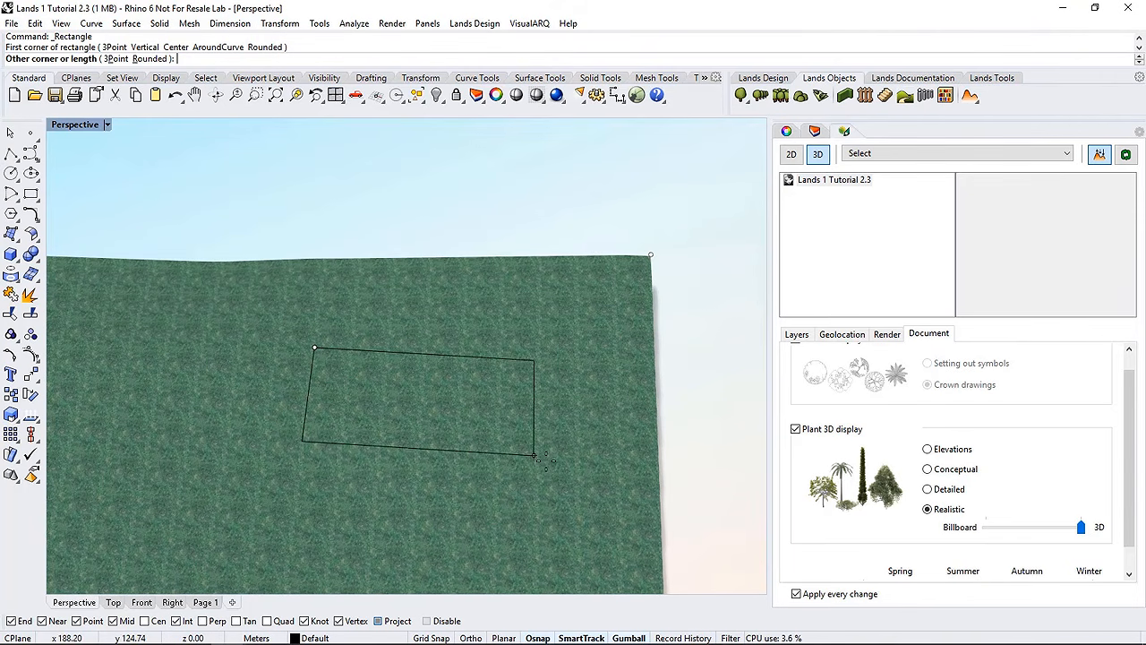
key(Escape)
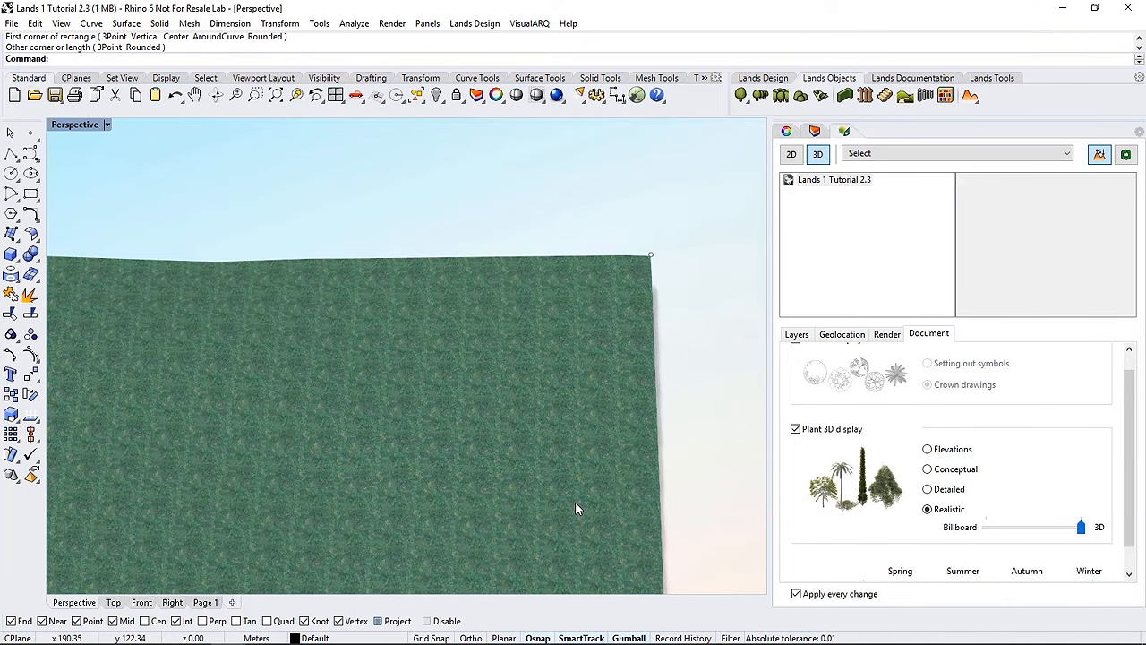
Switch the viewport to Ghosted display and raise the rectangle vertically to slightly below the terrain surface
click(108, 126)
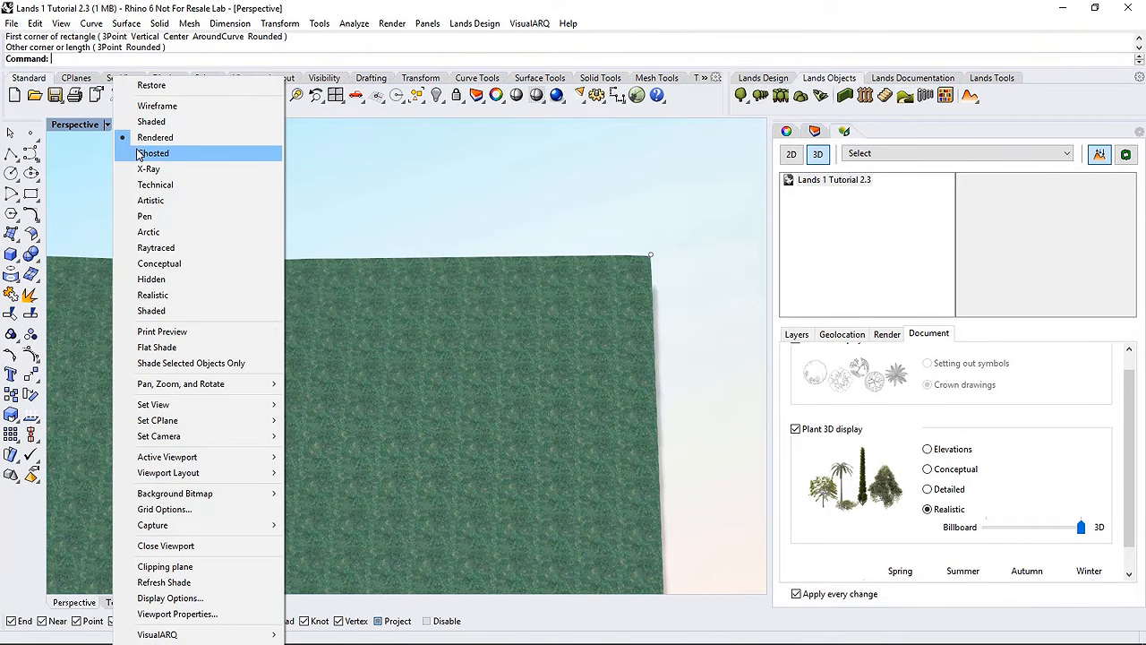
click(141, 152)
right_drag(514, 494, 450, 438)
click(419, 490)
right_drag(469, 484, 442, 444)
drag(411, 394, 413, 299)
mouse_move(428, 455)
right_down()
mouse_move(384, 404)
mouse_move(423, 461)
right_up()
drag(411, 312, 413, 368)
right_drag(496, 512, 551, 533)
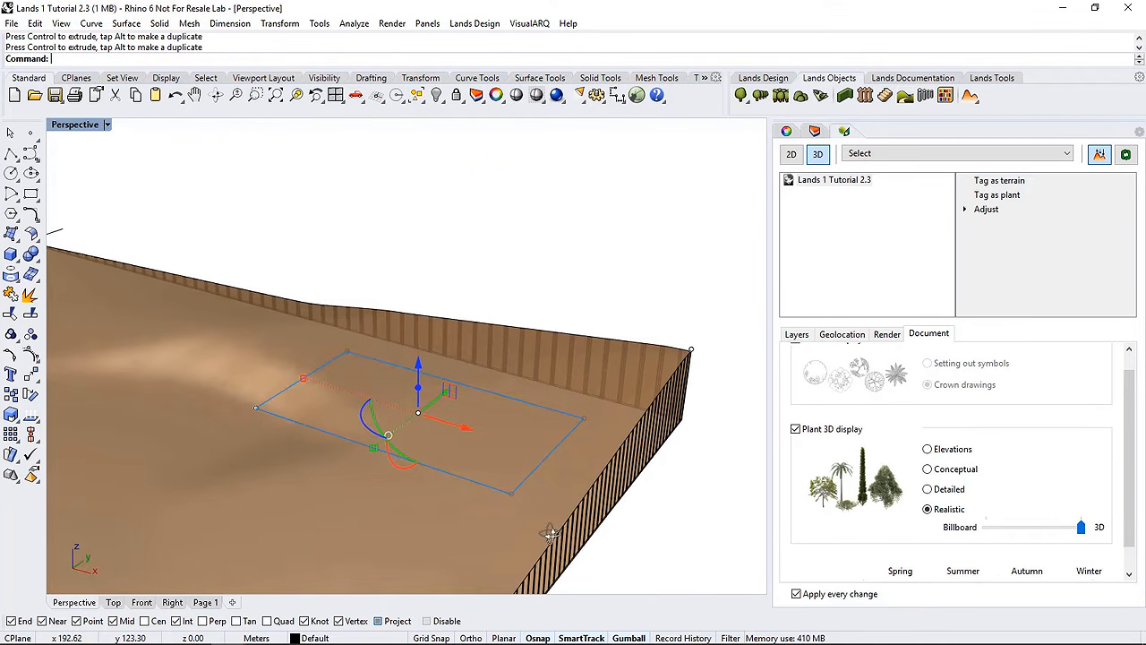
drag(423, 367, 422, 385)
key(Escape)
Add a hole to the terrain using the rectangle as its closed curve, and select the modified terrain
click(974, 98)
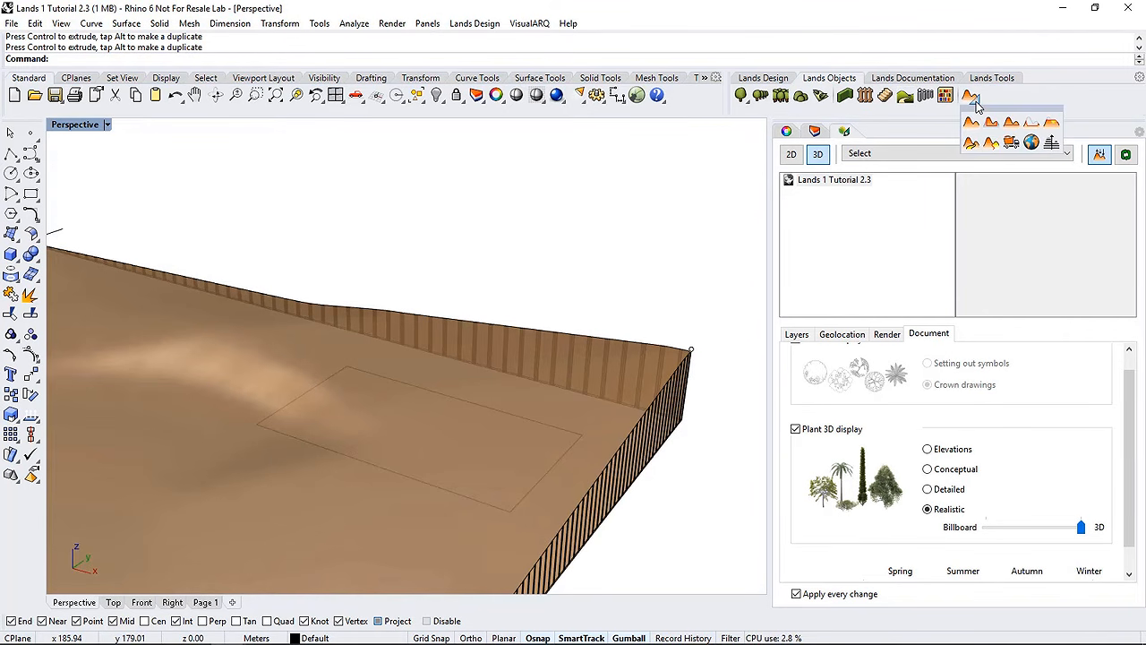
click(1030, 122)
click(462, 350)
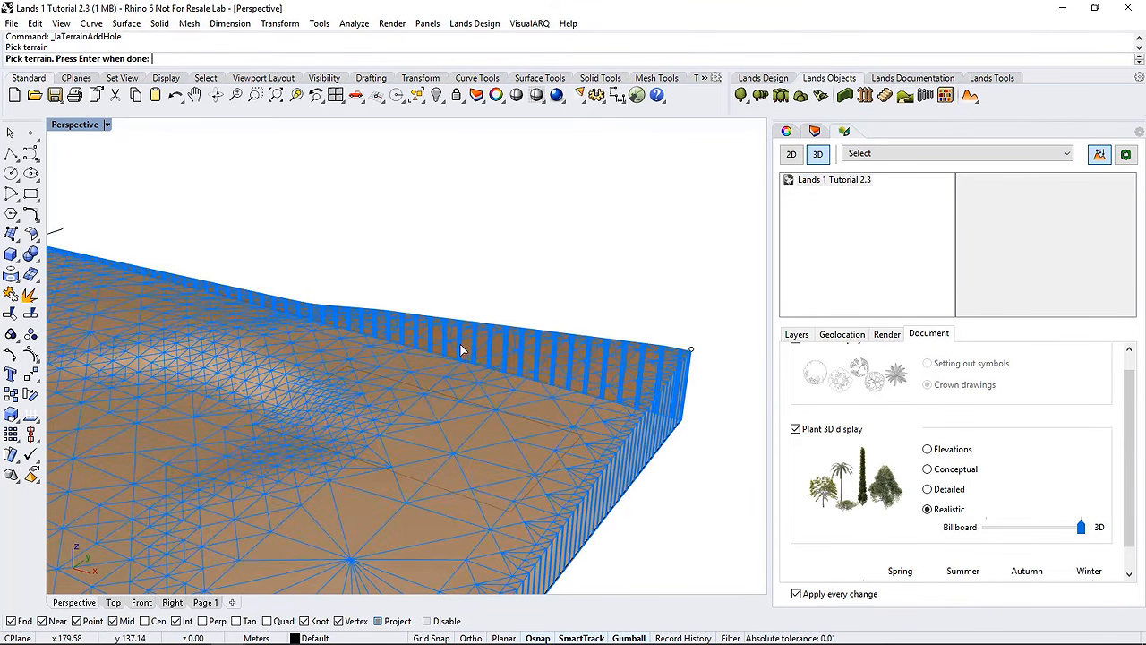
key(Return)
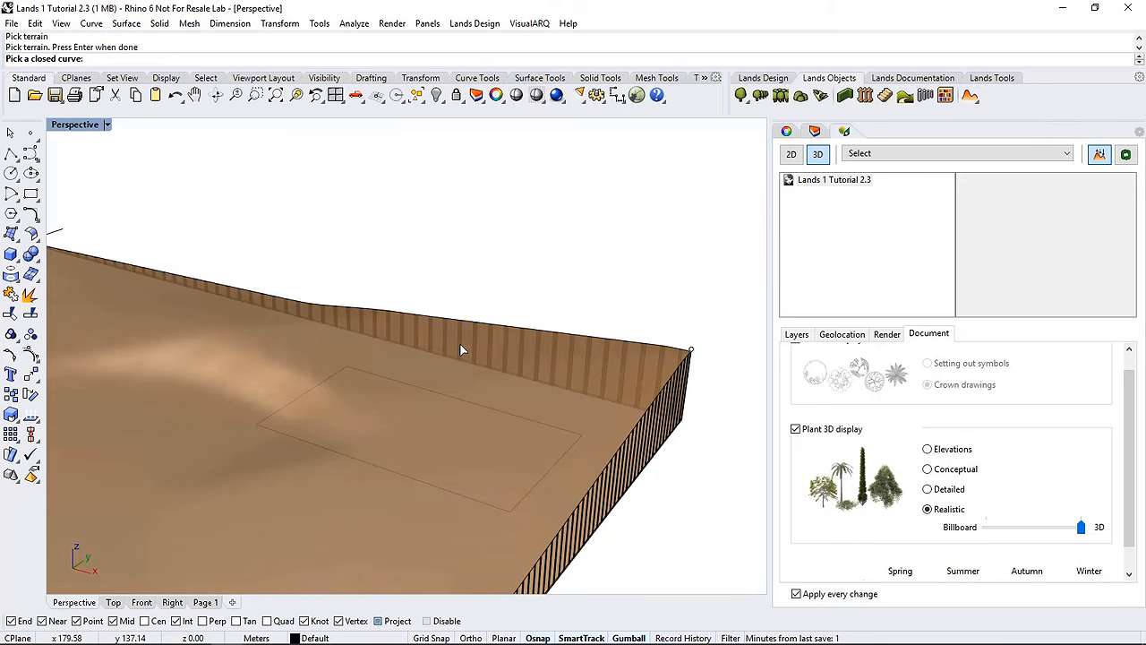
click(455, 396)
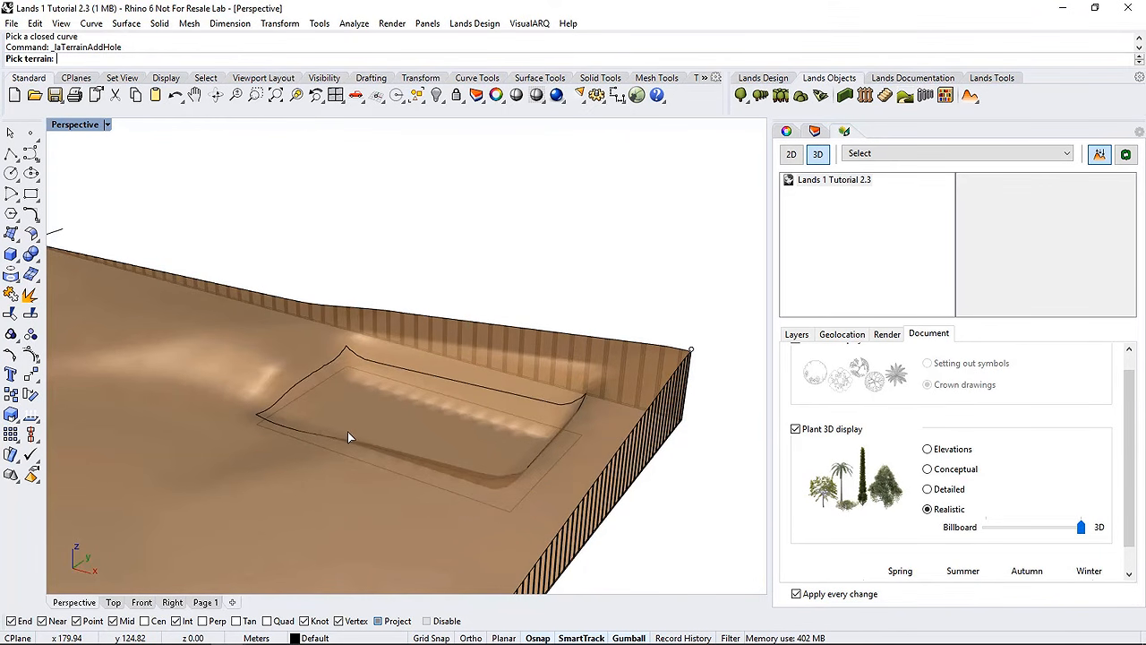
key(Return)
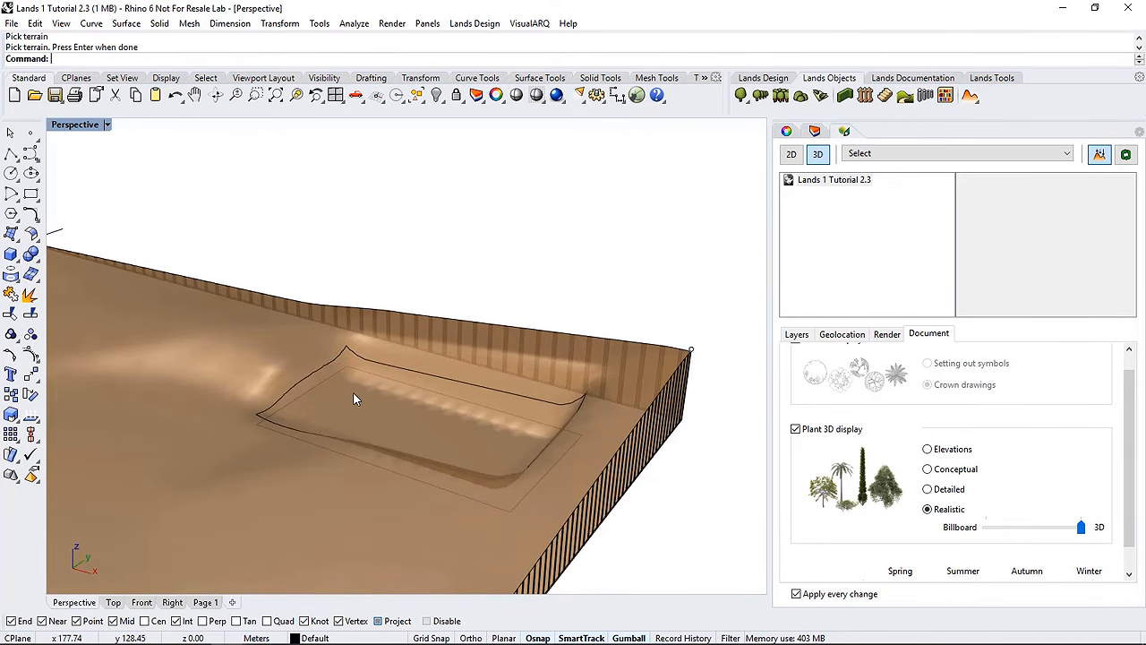
click(353, 394)
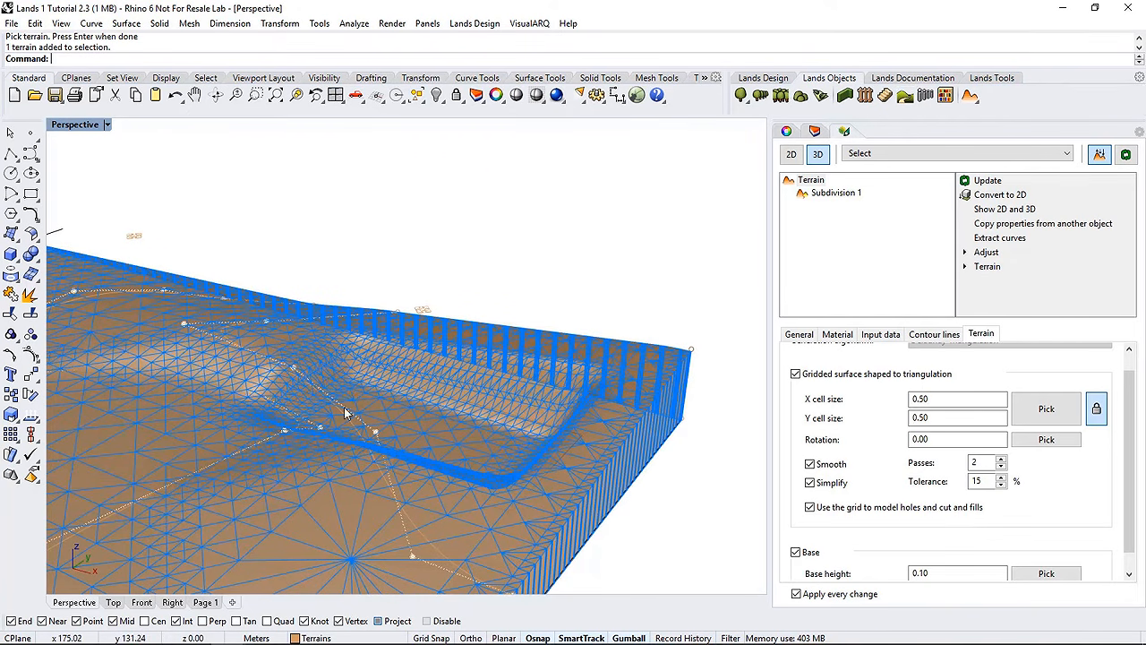
Set the color of the terrain's Subdivision 1 to Red
click(822, 193)
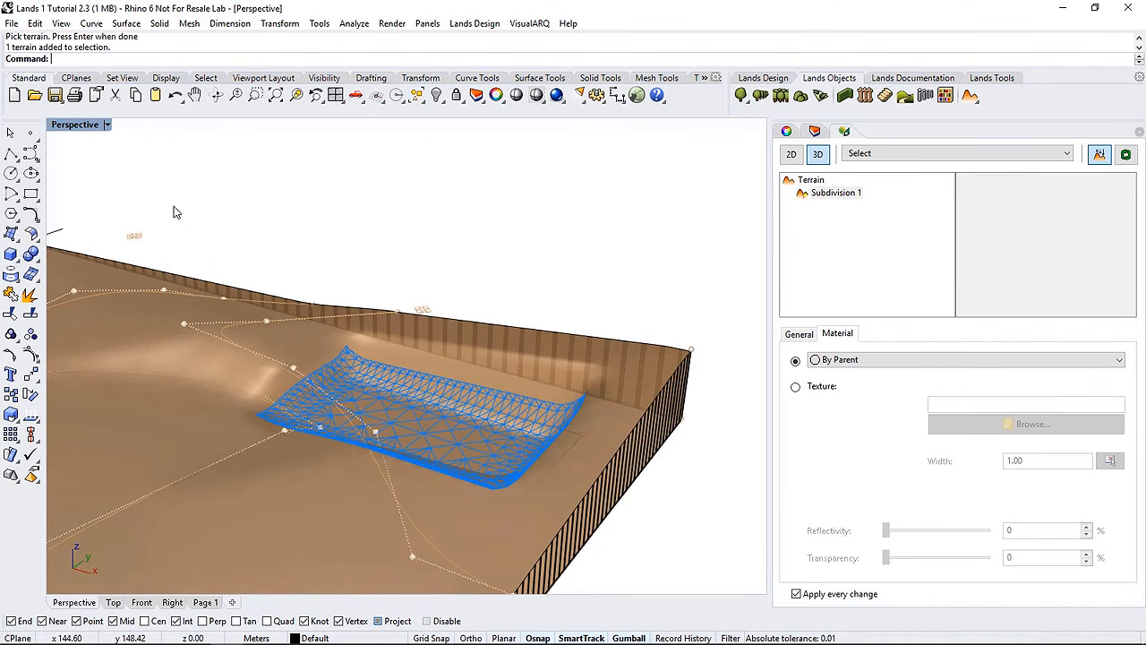
click(788, 336)
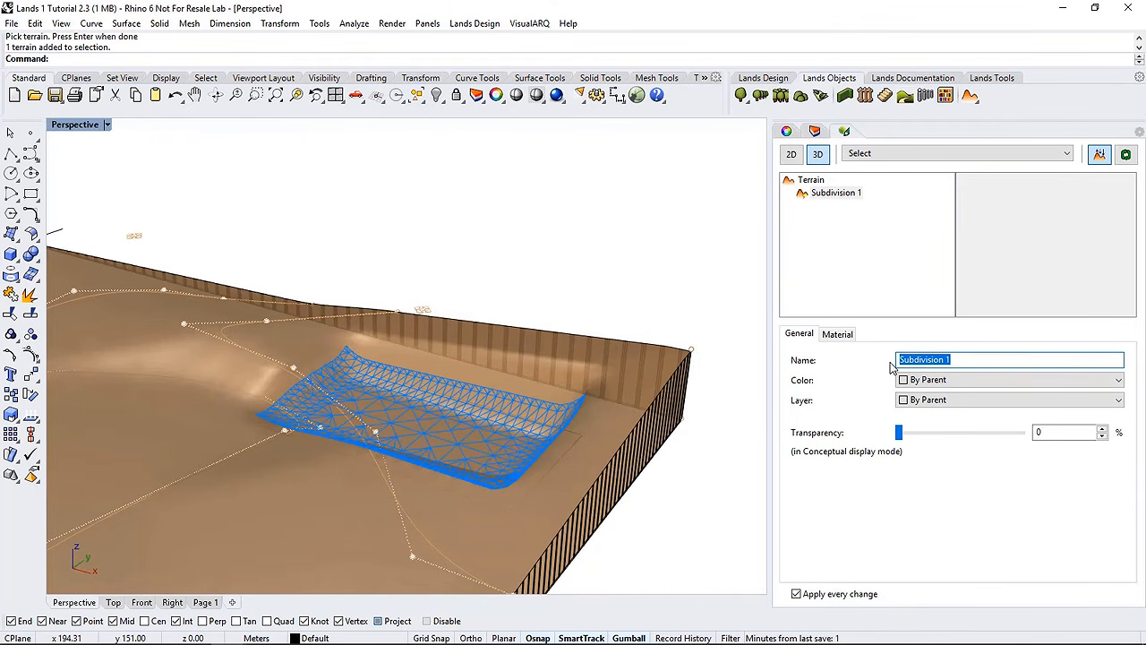
click(914, 379)
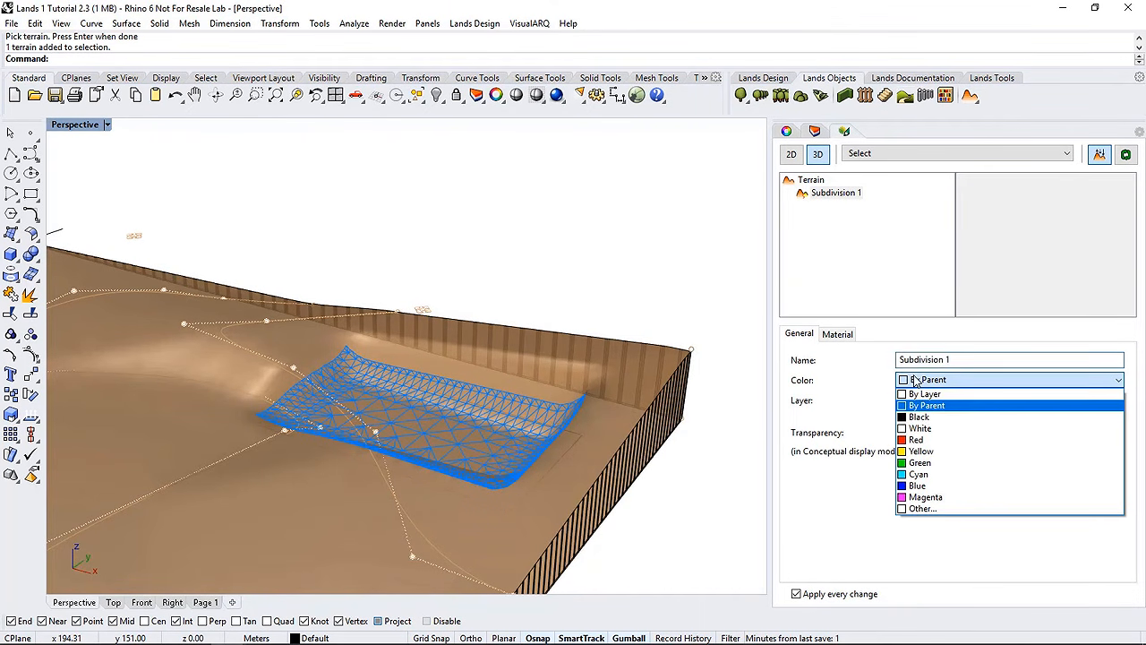
click(923, 440)
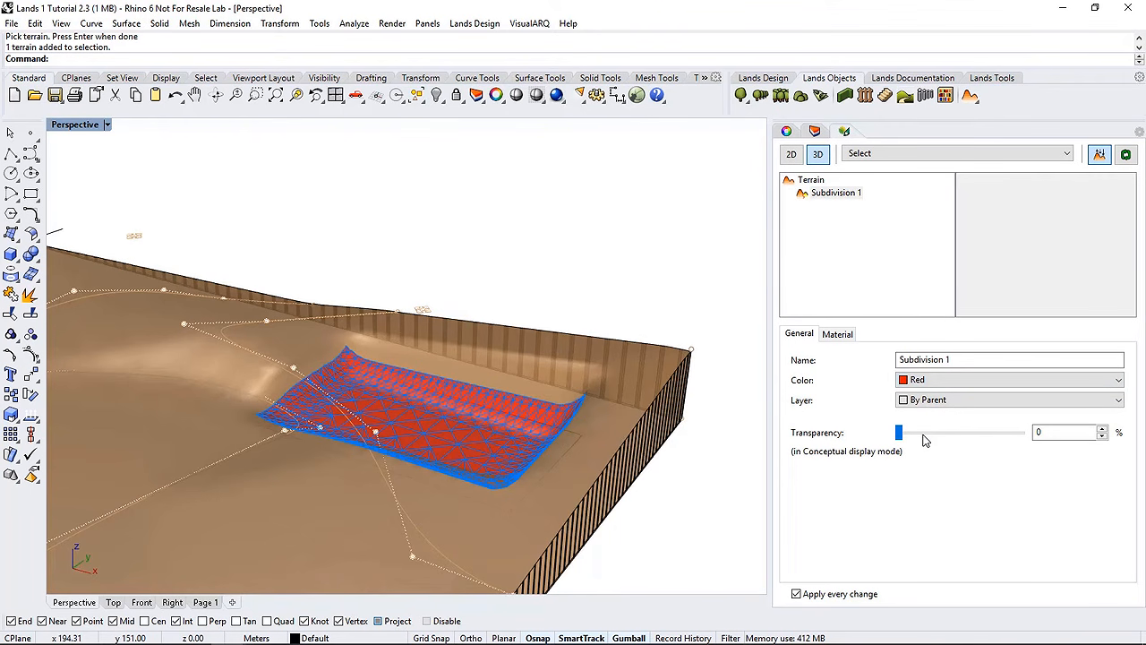
key(Return)
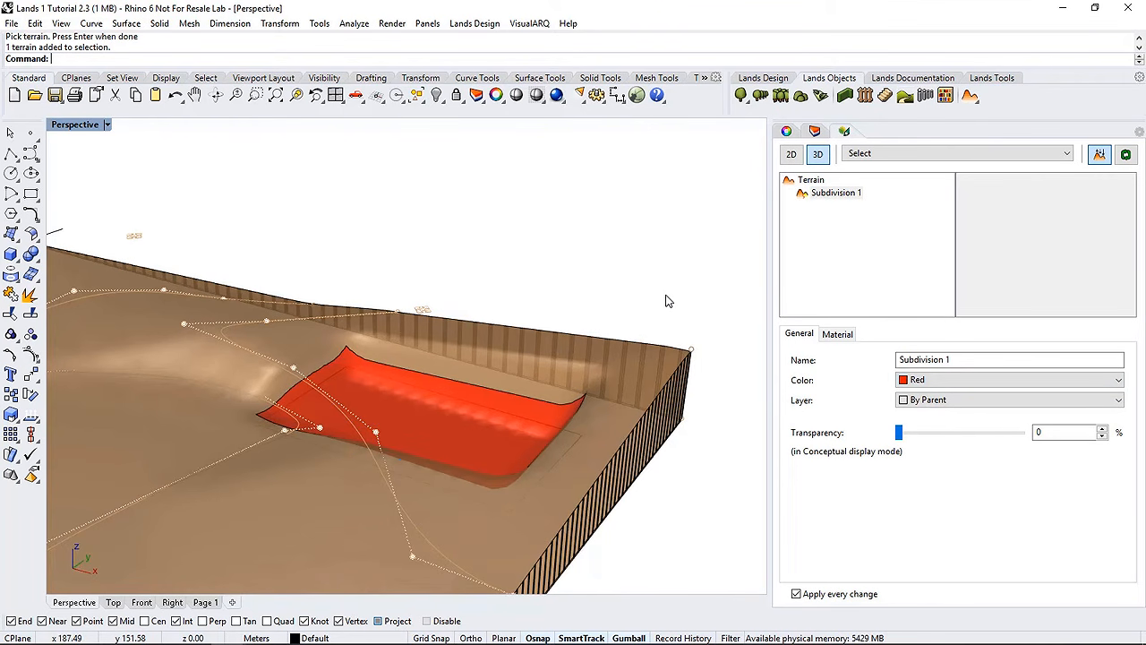
Remove the Subdivision entry under Divisions from the terrain's input data
click(694, 355)
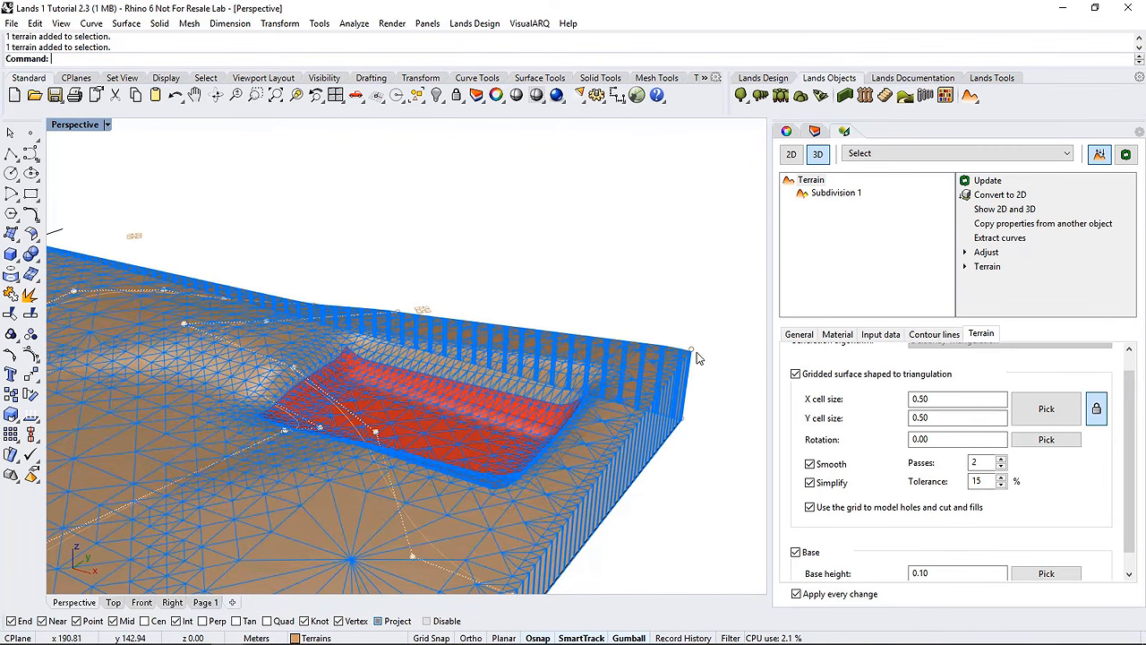
click(868, 335)
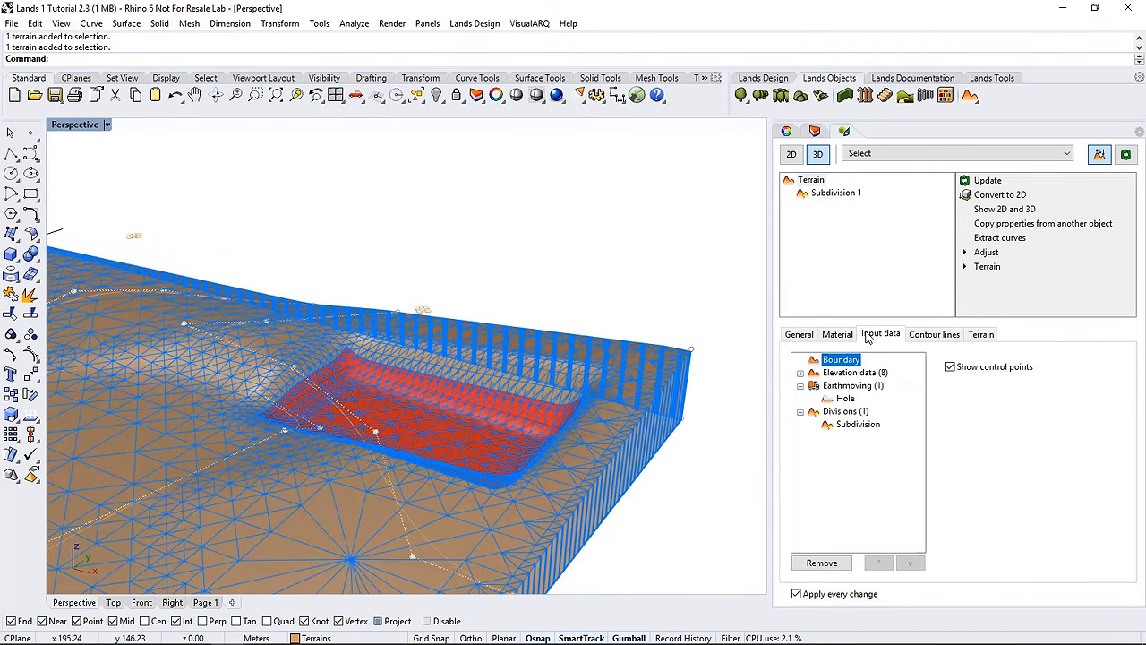
click(845, 398)
click(849, 428)
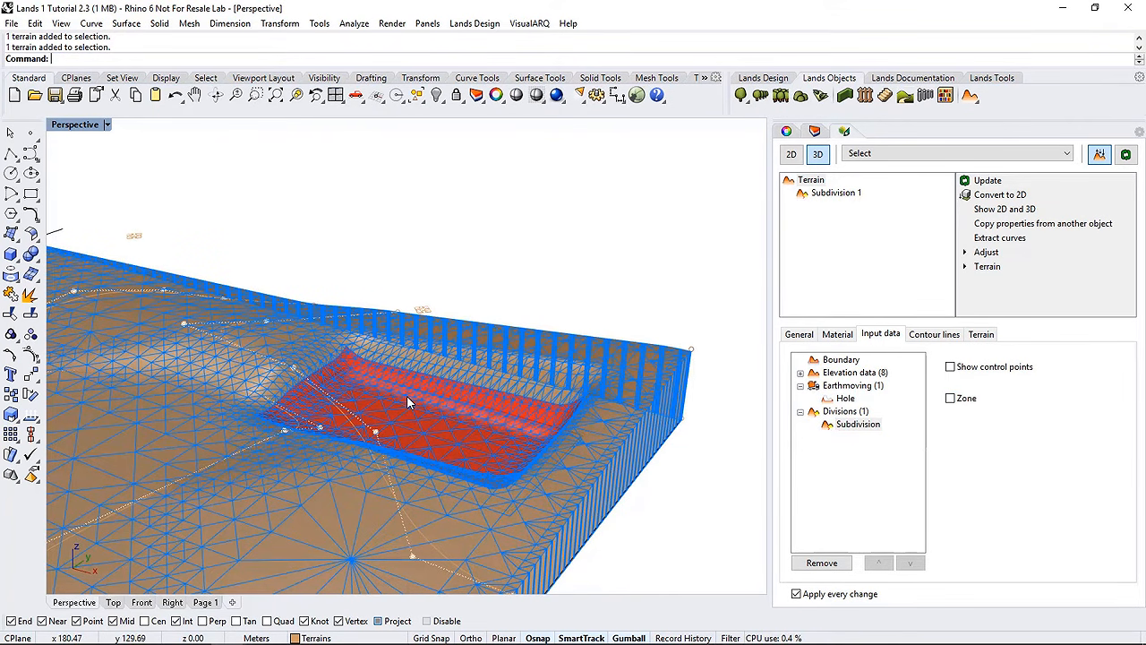
click(822, 563)
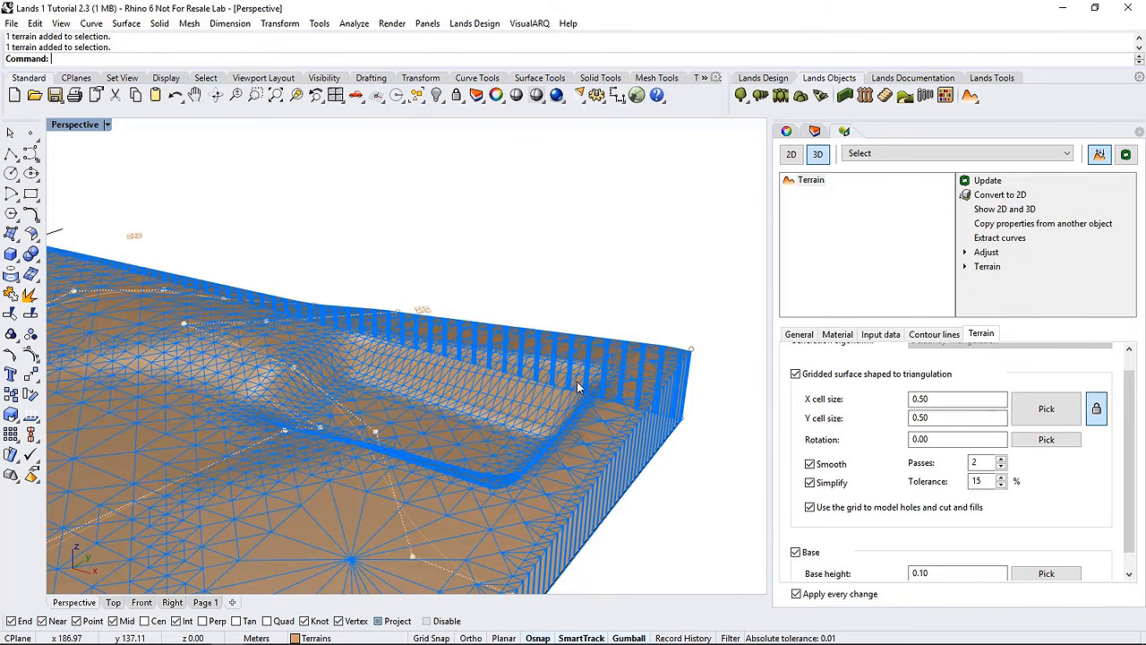
Disable using the grid to model holes and cut and fills on the terrain, and switch the viewport to Rendered display
click(809, 508)
click(680, 494)
right_drag(680, 494, 513, 499)
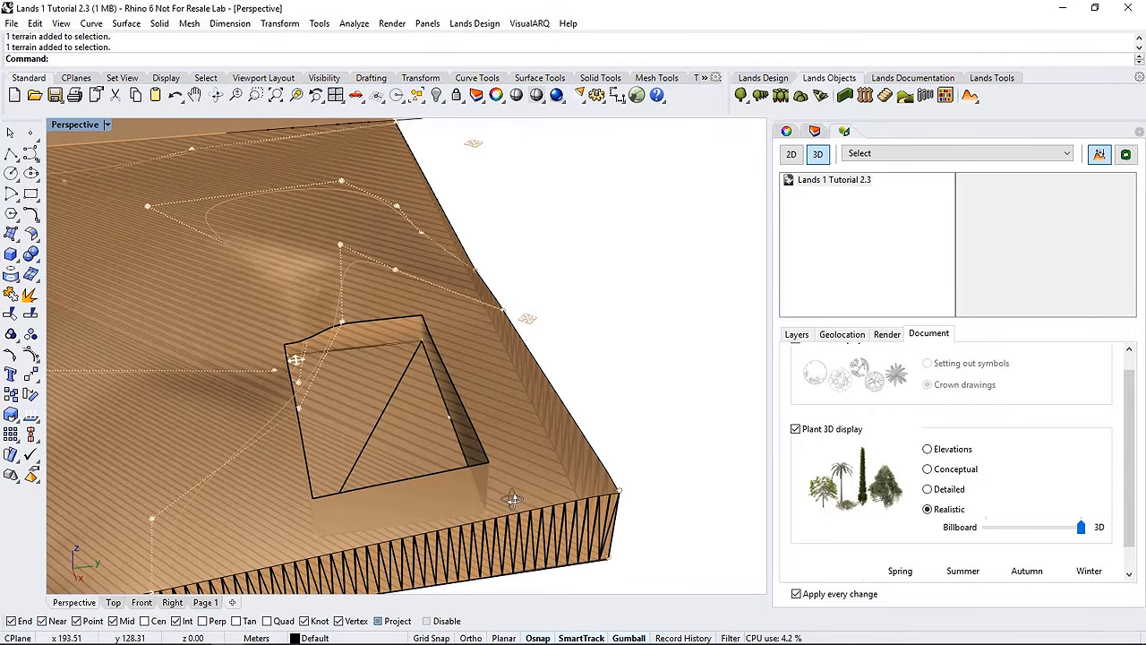
click(106, 125)
click(156, 138)
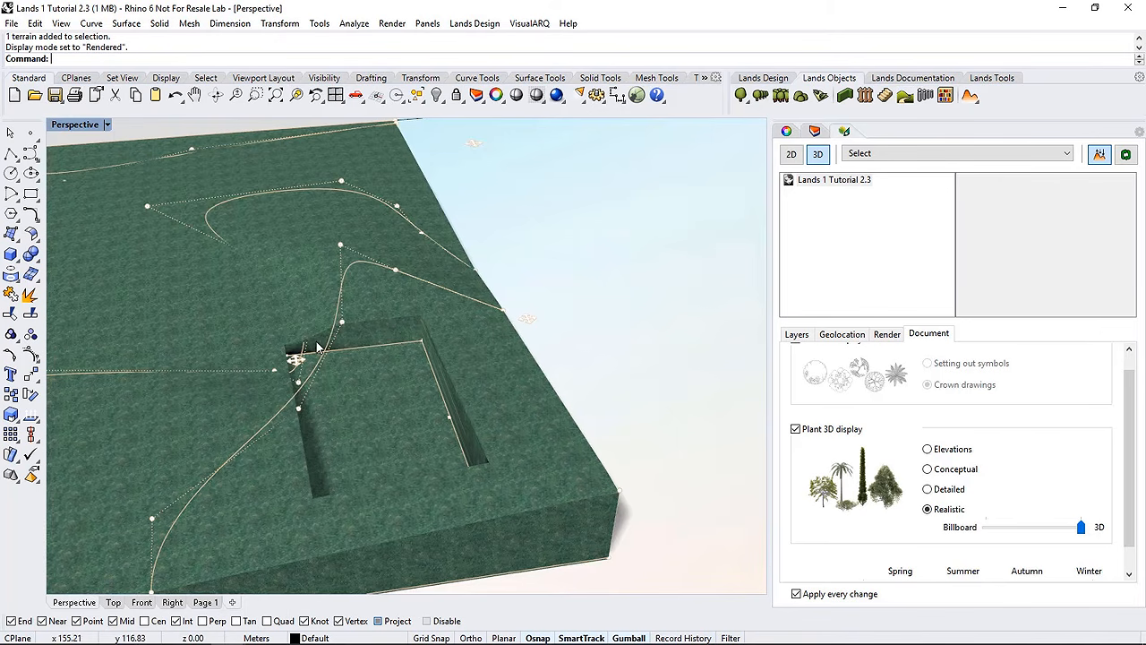
Reshape the terrain's hole by moving a corner control point of its outline outward along the Y axis
right_drag(463, 441, 409, 415)
scroll(345, 364, up, 5)
right_drag(346, 364, 406, 377)
click(484, 320)
drag(543, 318, 582, 321)
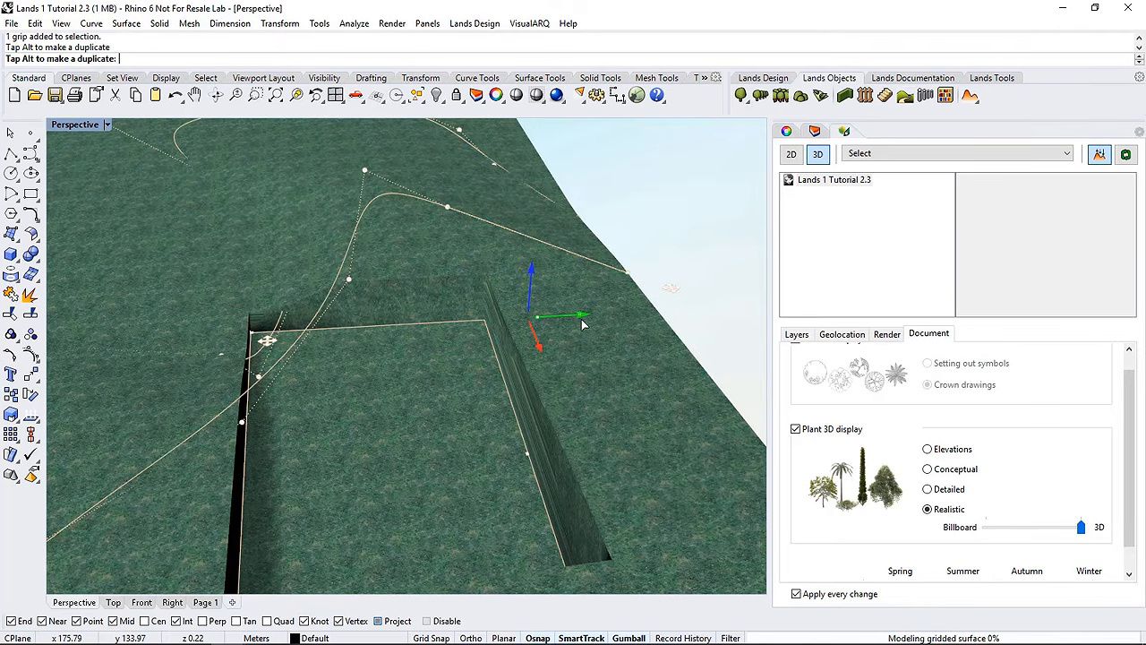
drag(563, 374, 562, 374)
right_drag(561, 368, 381, 384)
drag(367, 303, 364, 285)
key(Escape)
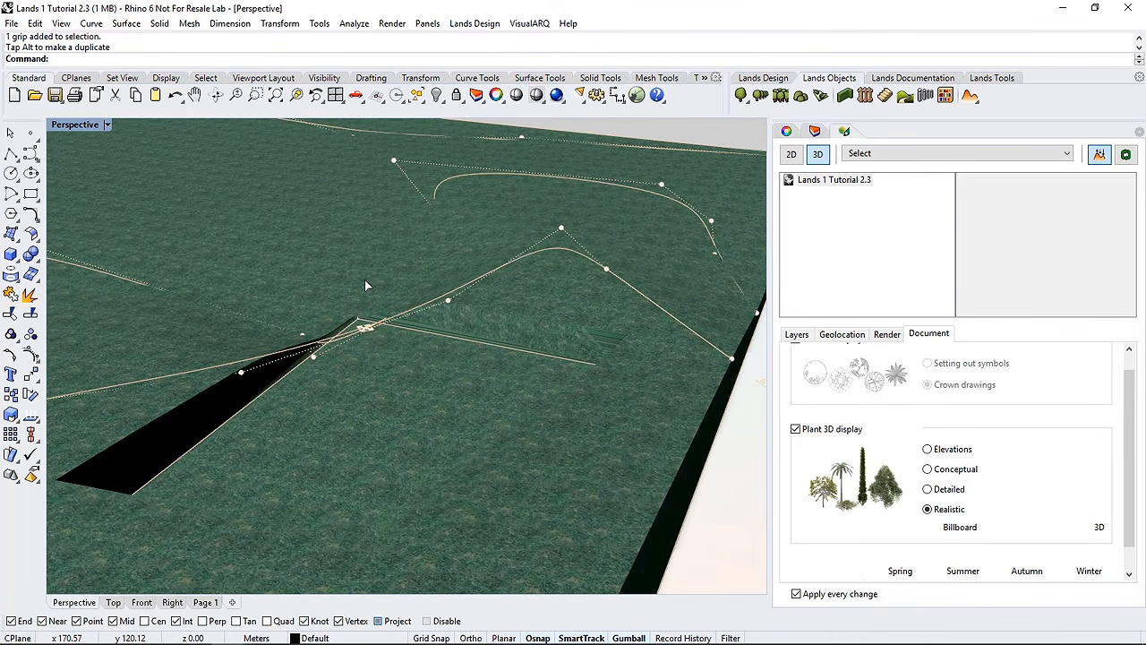
right_drag(364, 284, 456, 365)
key(Escape)
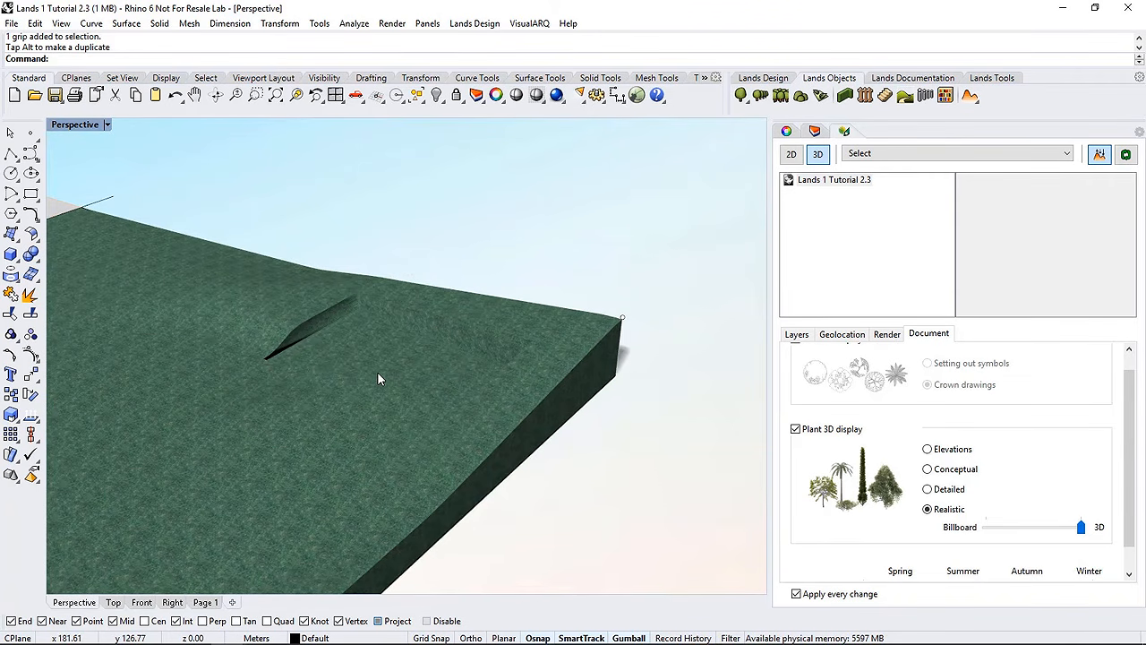
Remove the Hole entry under Earthmoving from the terrain's input data
scroll(313, 341, up, 3)
click(332, 346)
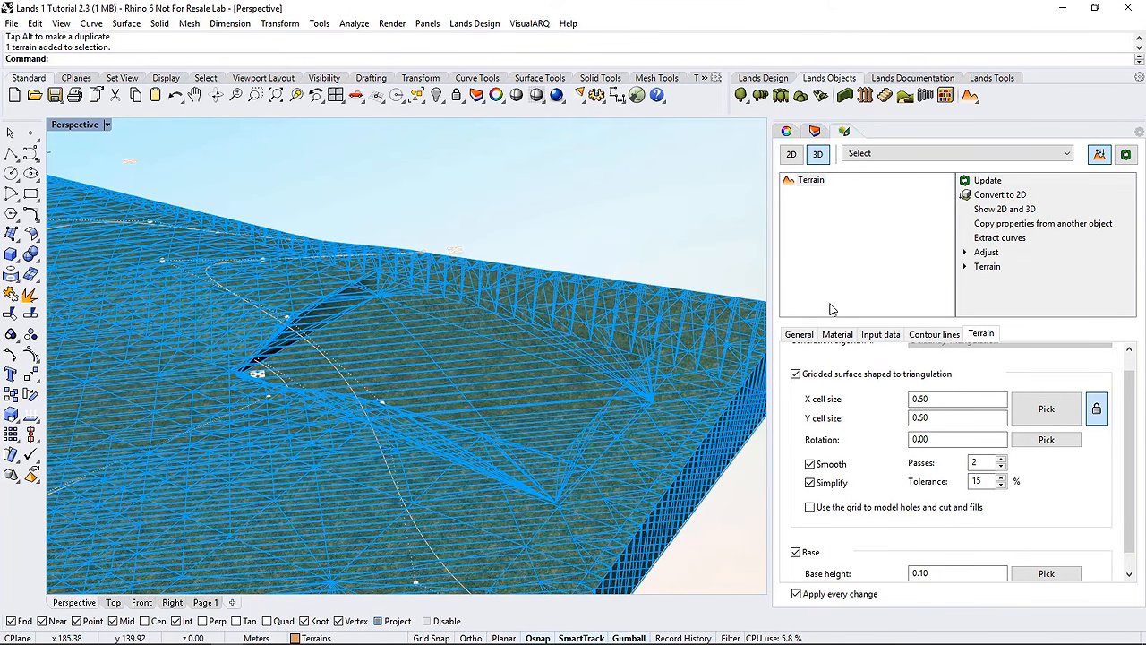
click(866, 338)
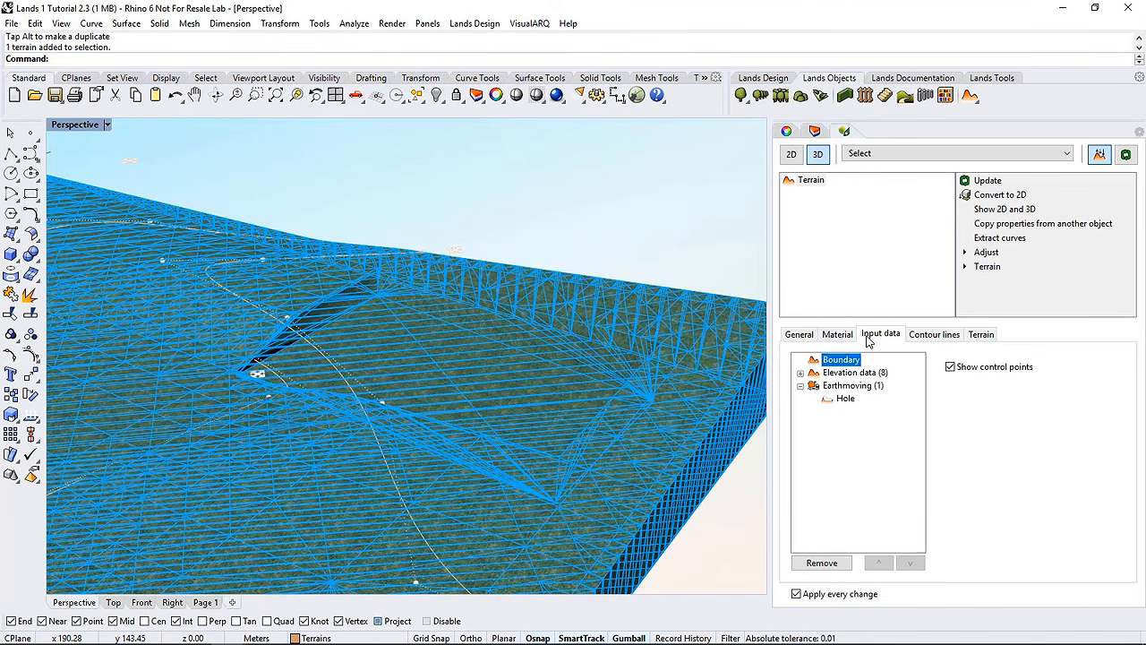
click(846, 399)
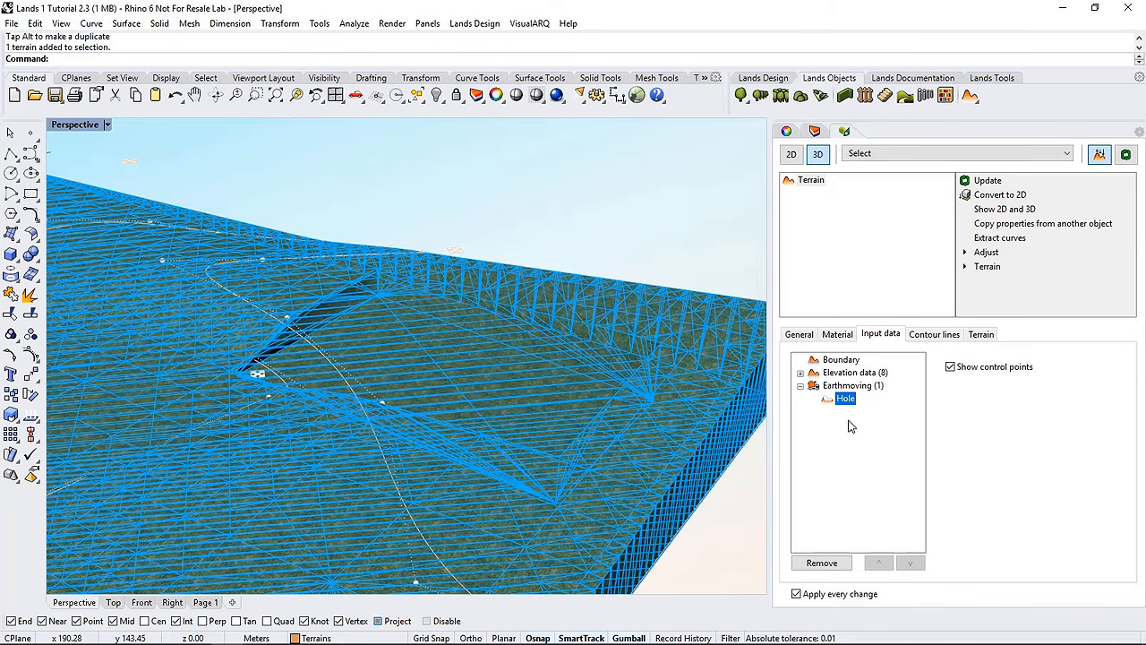
click(824, 564)
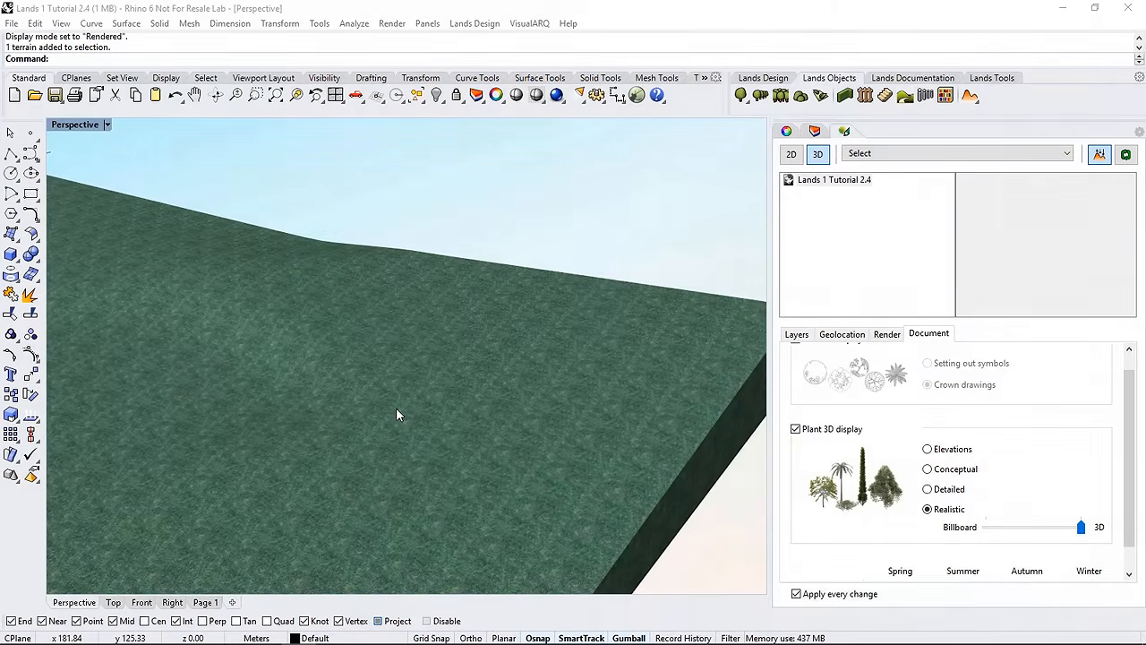
Enable using the grid to model holes and cut and fills for the terrain
click(397, 410)
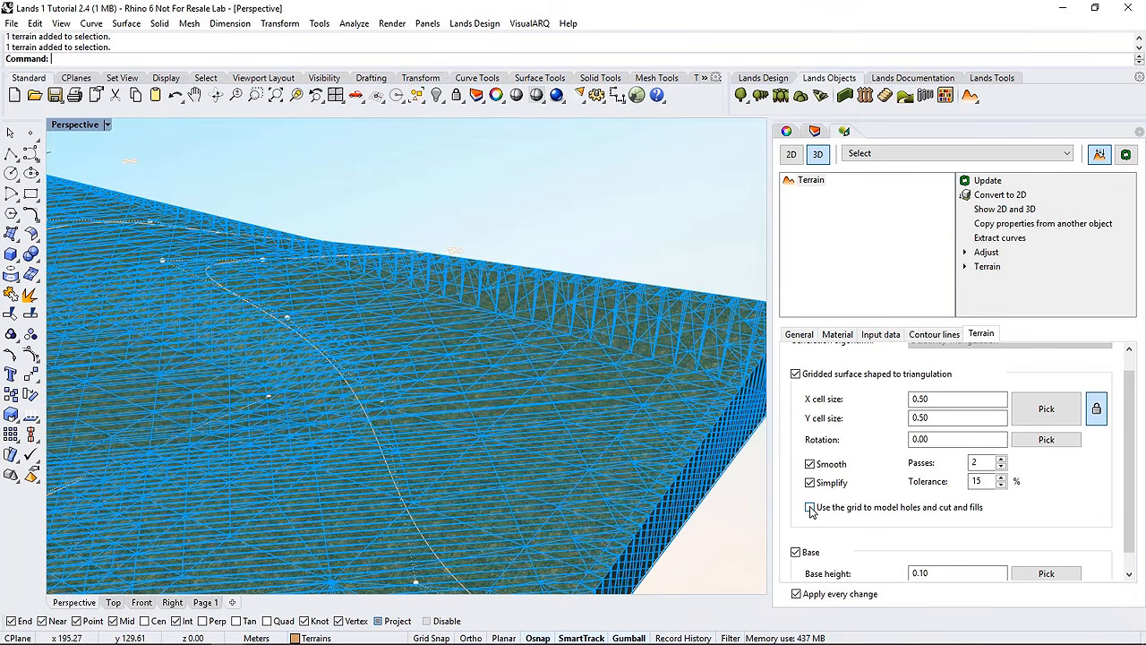
click(810, 508)
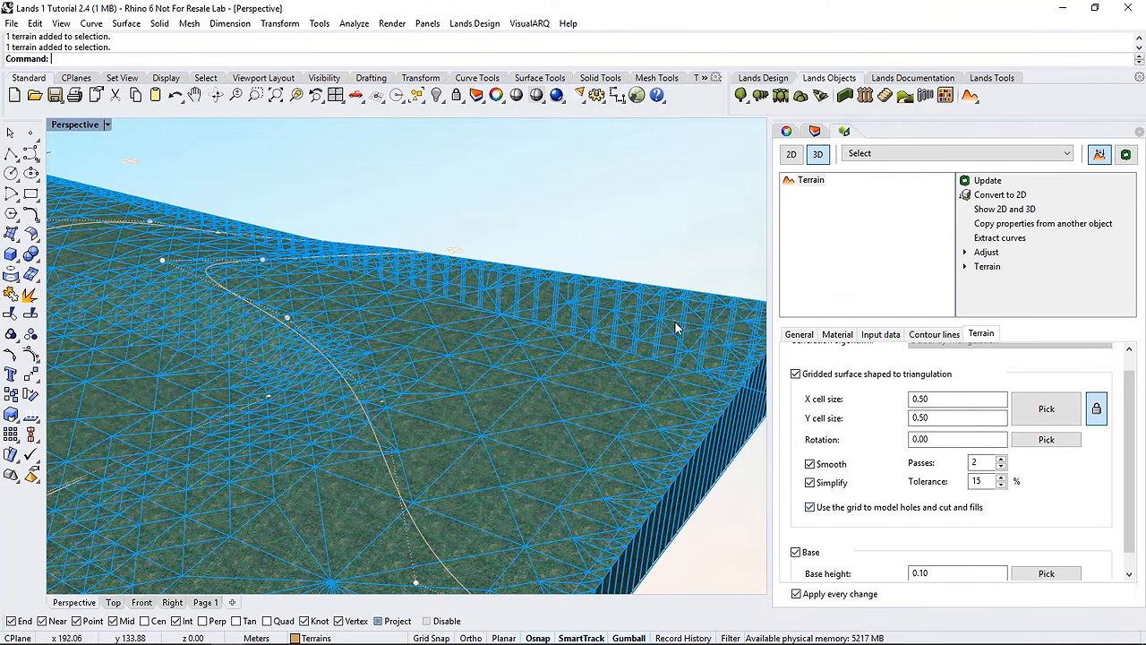
click(601, 216)
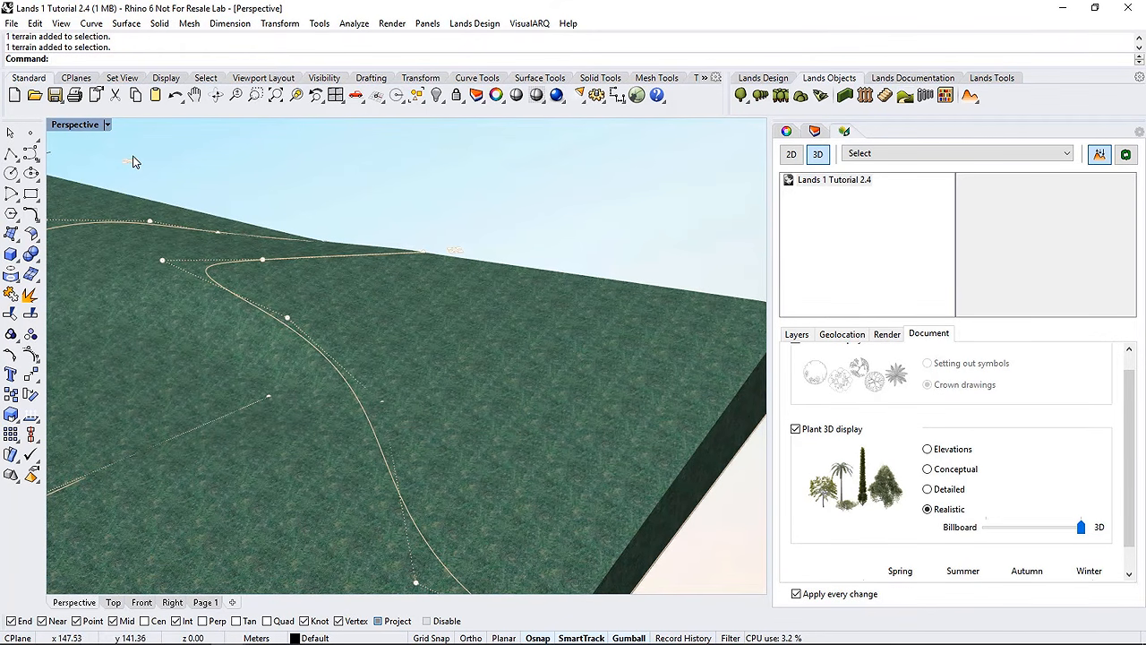
Switch the viewport to Ghosted display and raise the rectangle vertically until it stands partly above the terrain surface
click(107, 126)
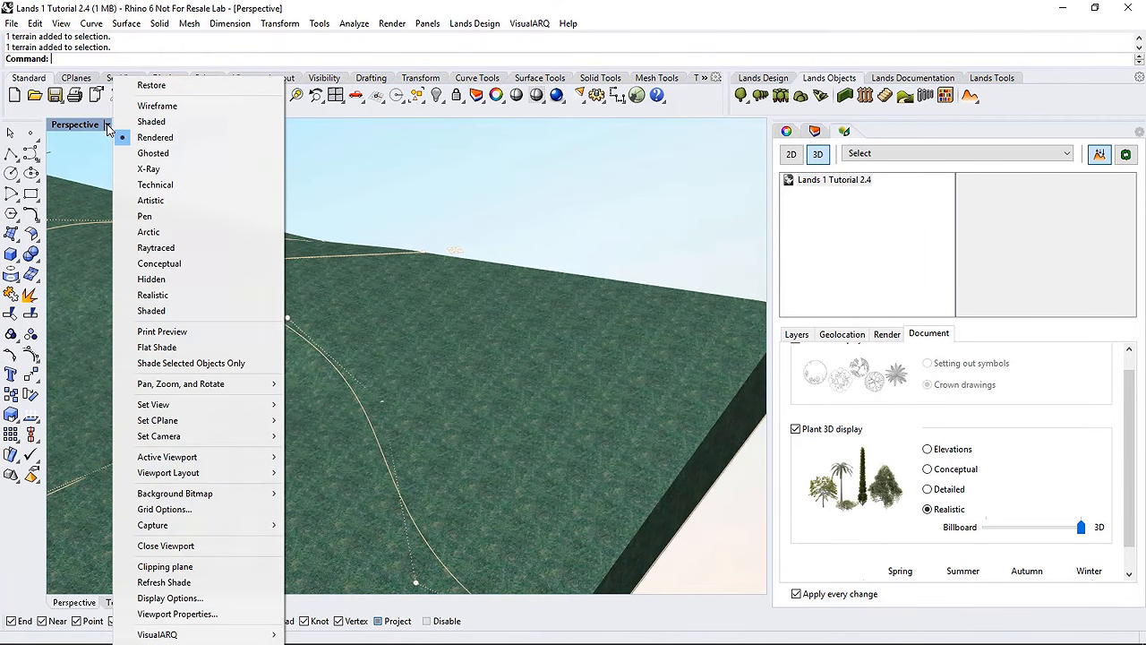
click(137, 155)
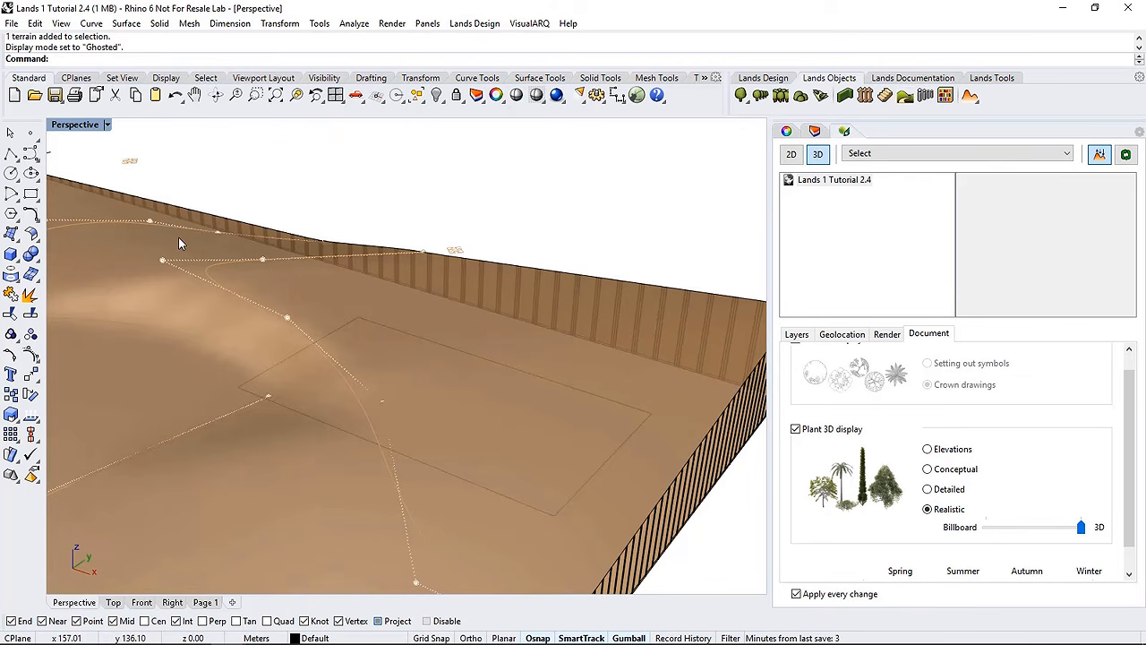
click(240, 391)
right_drag(450, 465, 423, 367)
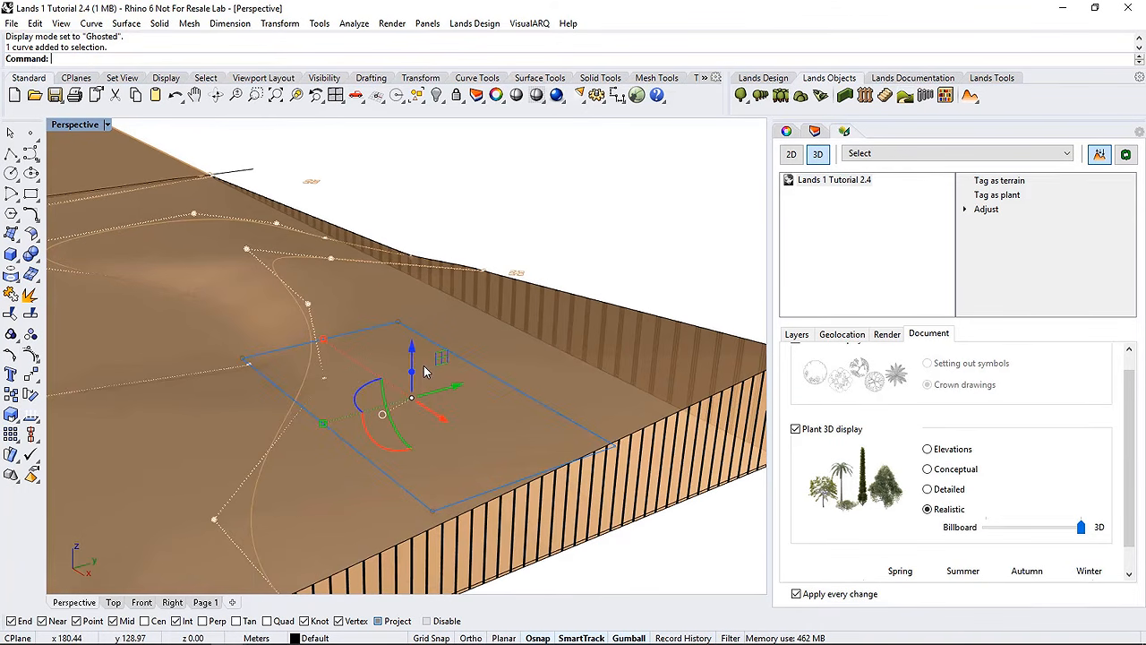
drag(413, 352, 410, 289)
right_drag(509, 403, 514, 289)
click(528, 233)
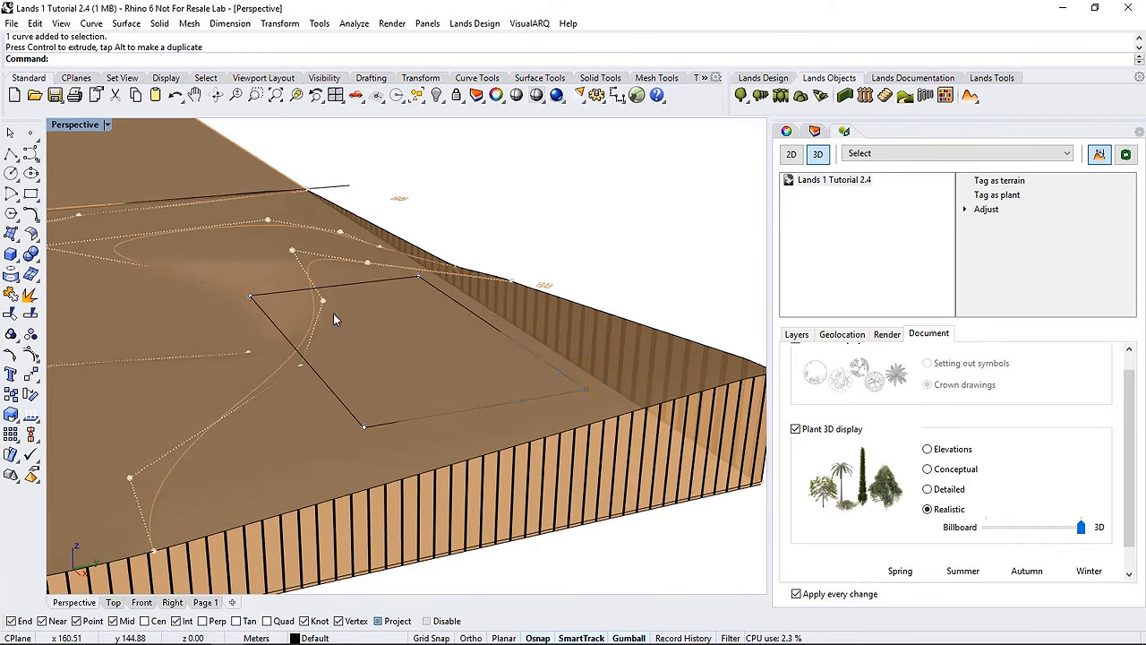
scroll(326, 309, up, 4)
right_drag(324, 310, 439, 309)
right_drag(600, 287, 611, 294)
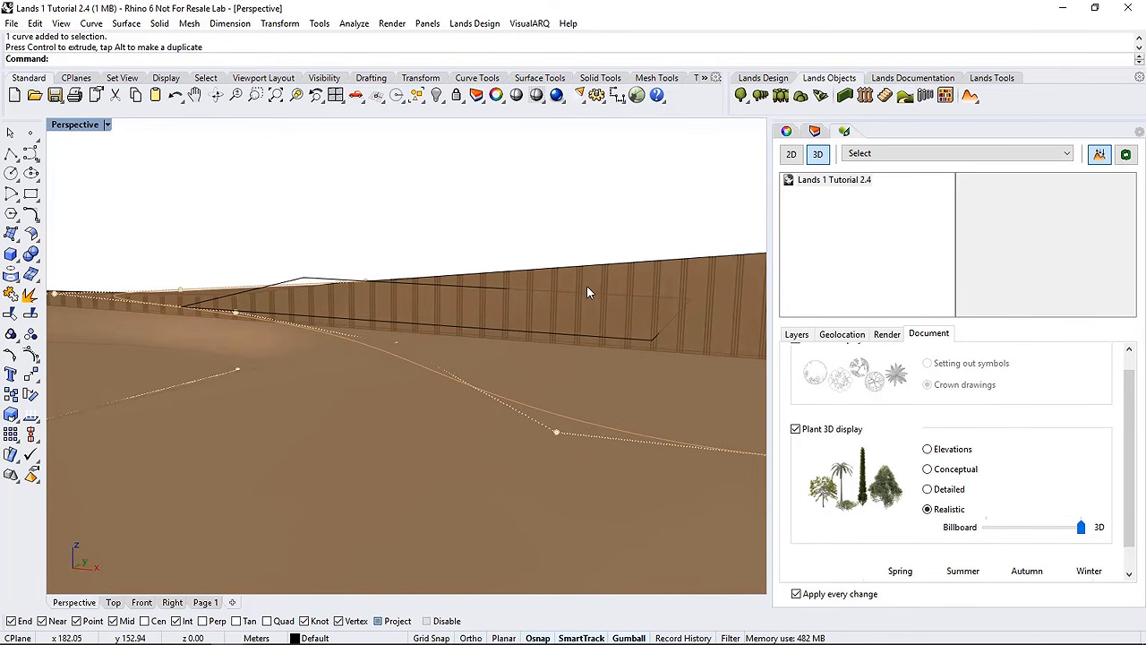
right_drag(370, 309, 297, 324)
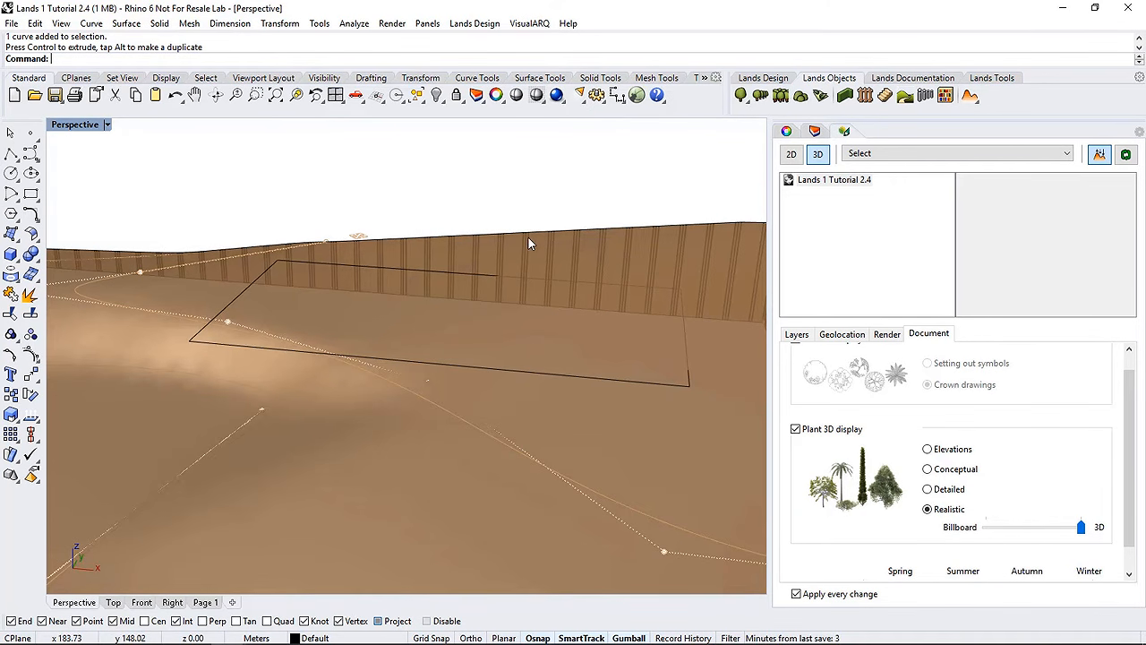
Tilt the rectangle about the Y axis and shift it slightly along the X axis
click(480, 369)
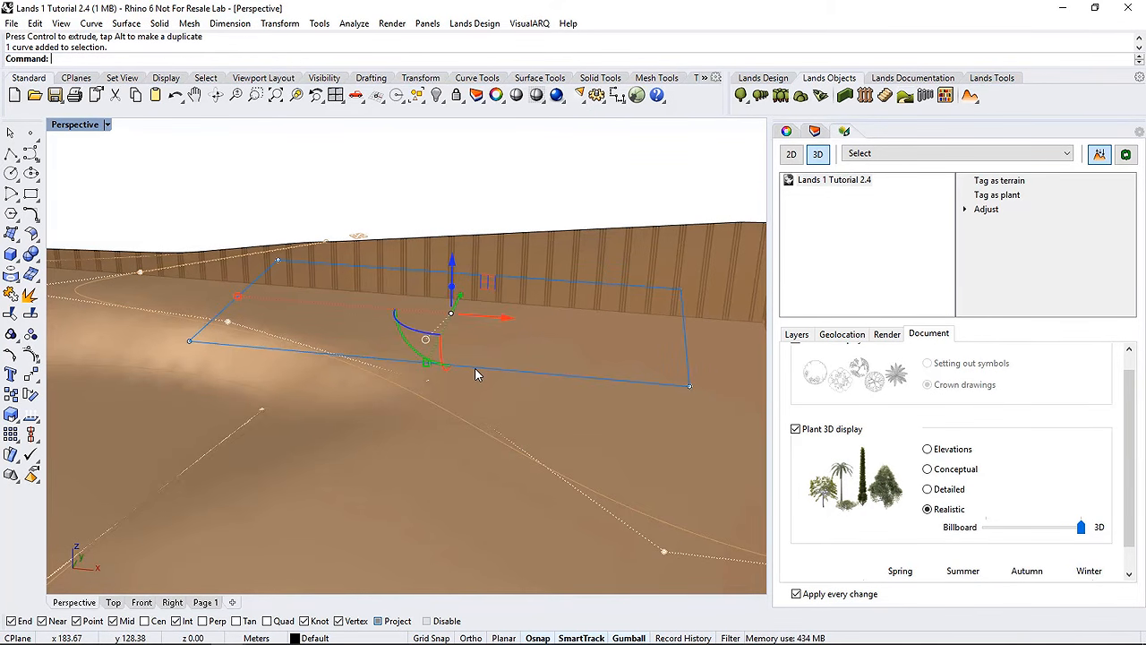
mouse_move(403, 333)
mouse_down()
mouse_move(393, 329)
mouse_move(397, 343)
mouse_up()
right_drag(389, 440, 430, 328)
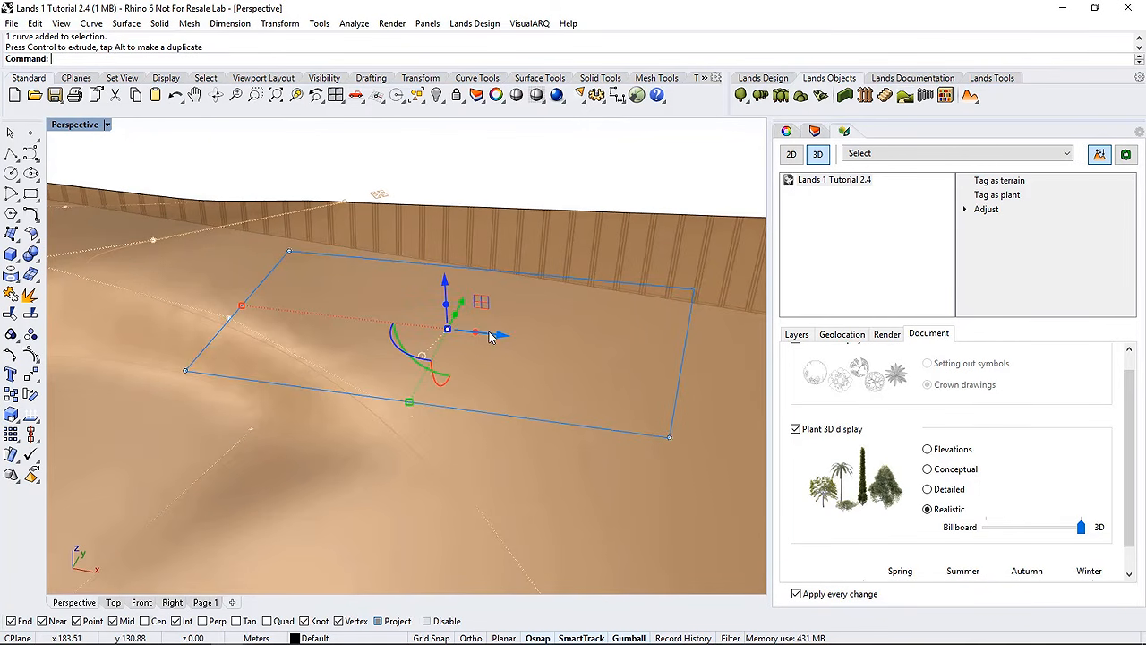
drag(498, 334, 515, 340)
right_drag(494, 475, 540, 313)
key(Escape)
right_drag(565, 236, 568, 278)
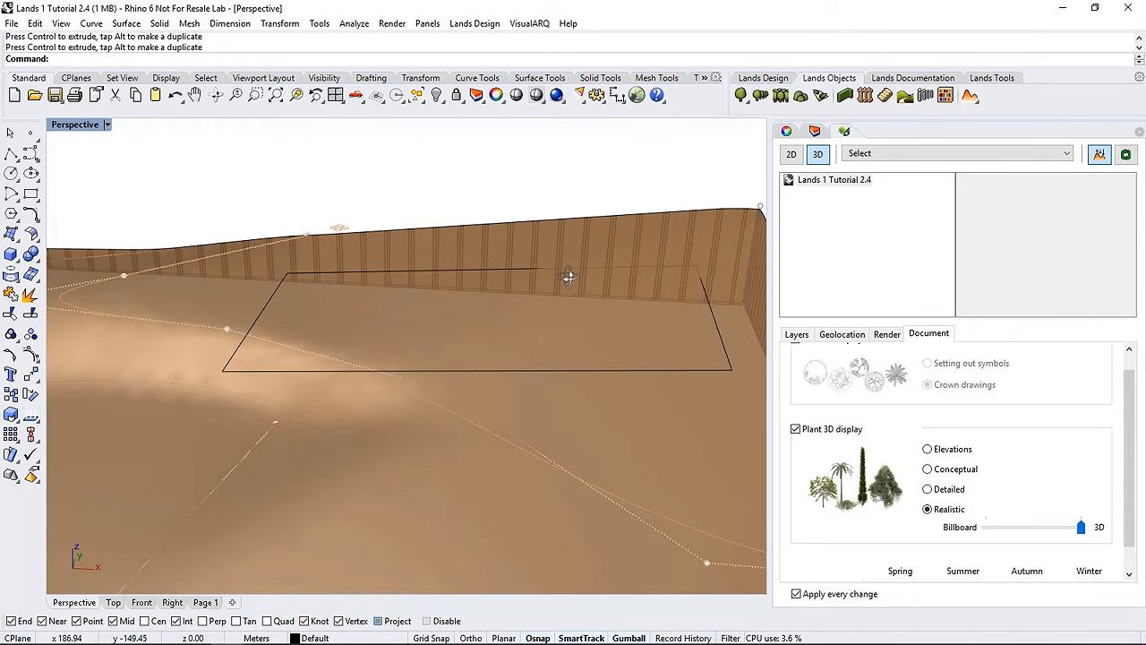
Add a cut and fill to the terrain with a 45-degree slope, using the tilted rectangle as its closed curve
click(971, 96)
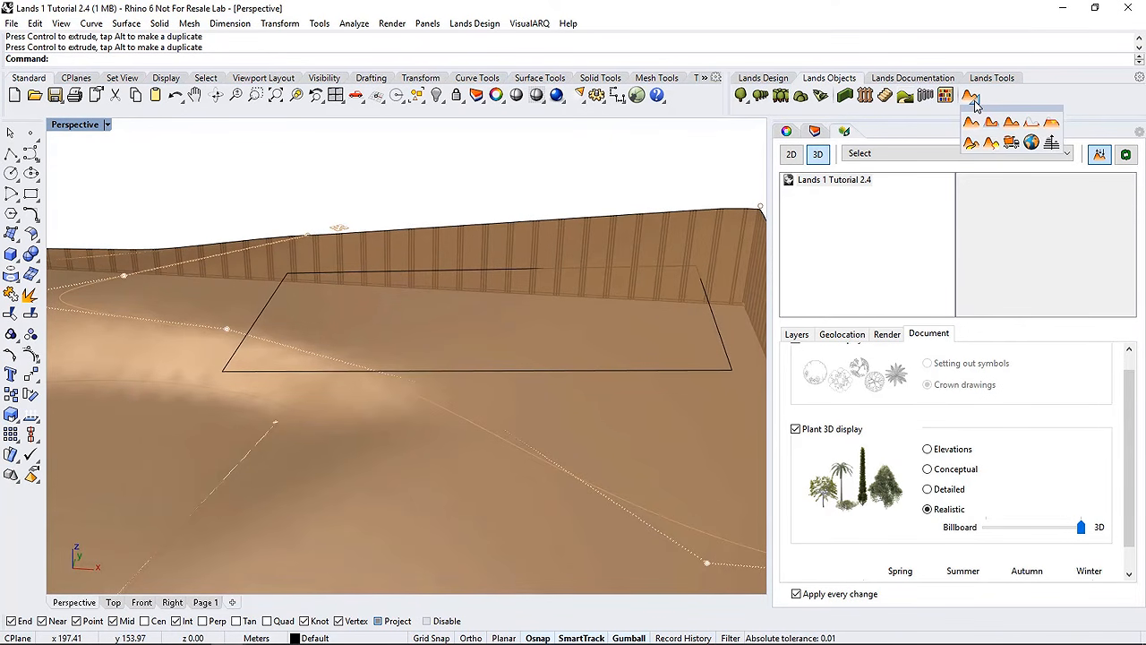
click(1051, 123)
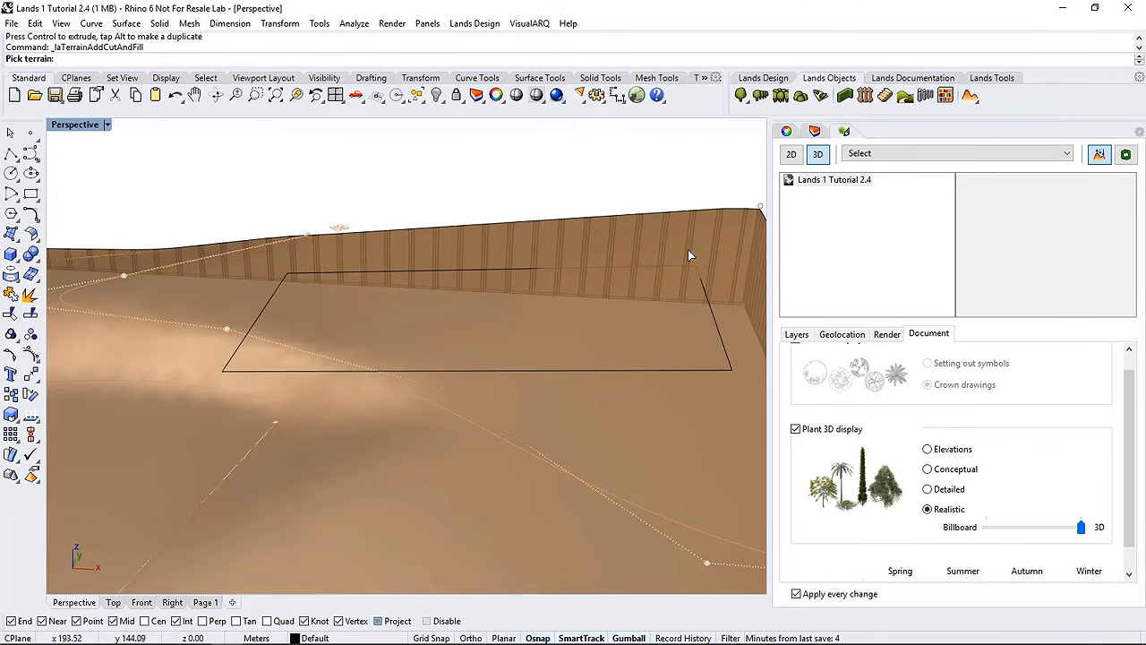
click(643, 291)
key(Return)
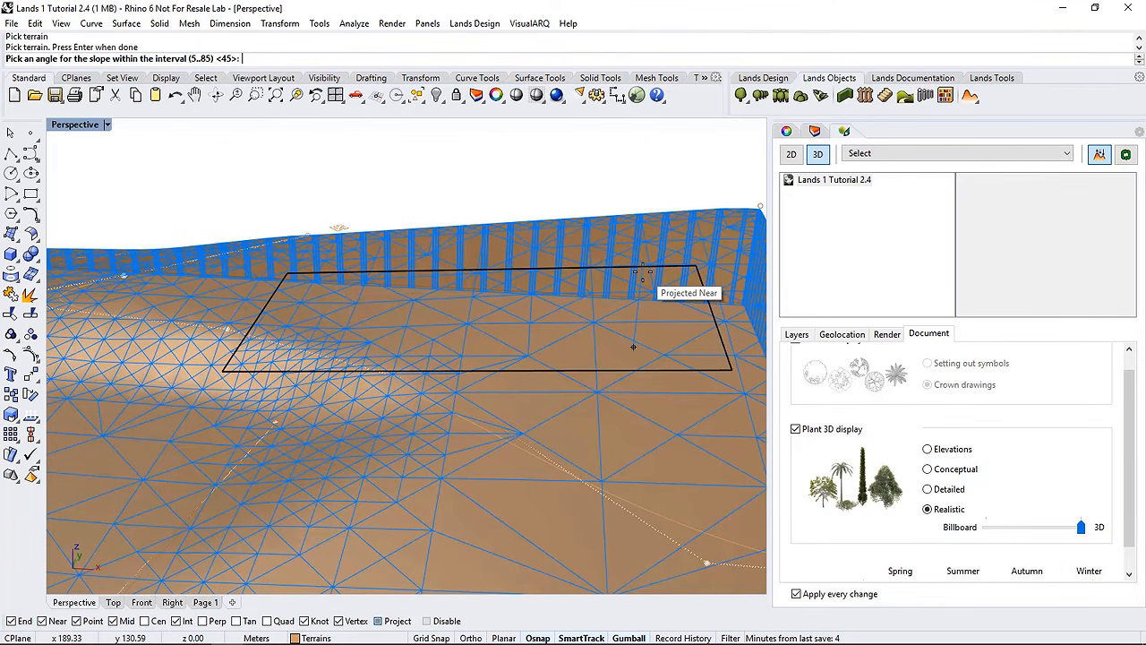
key(Return)
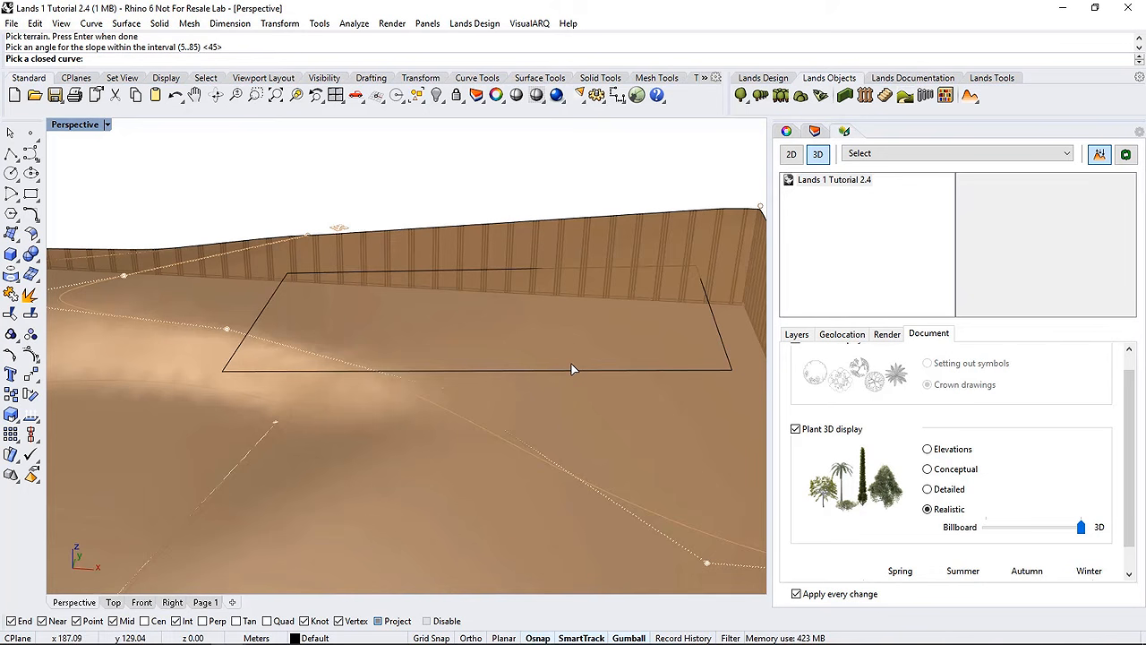
click(569, 370)
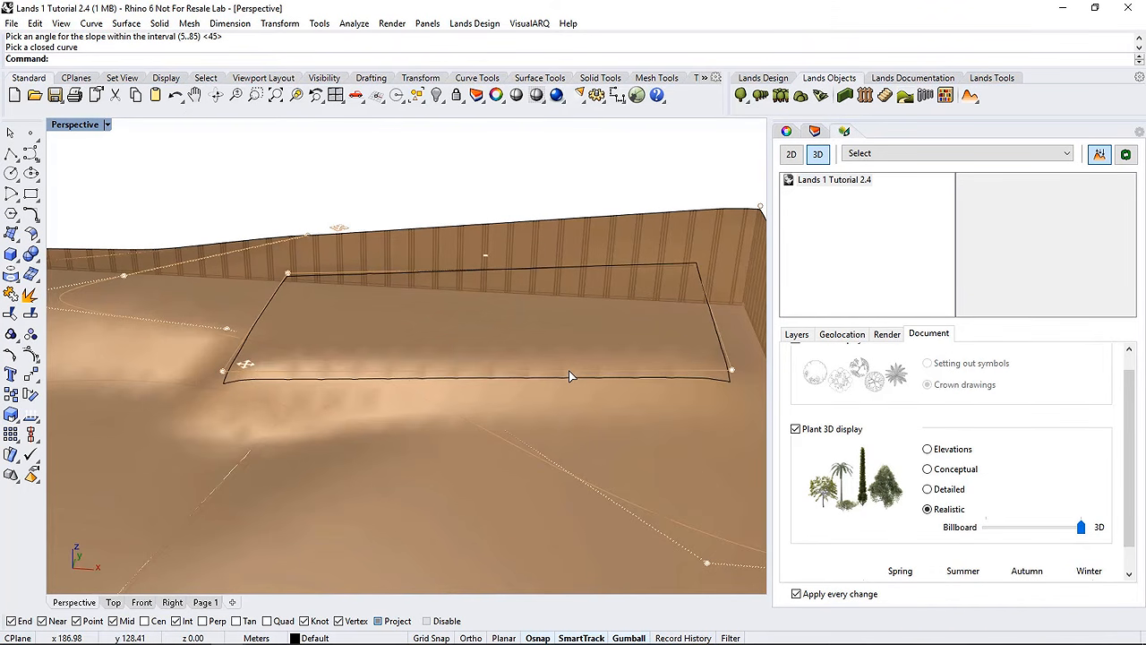
Set the X and Y cell sizes of the terrain's gridded surface to 0.2
right_drag(626, 445, 640, 344)
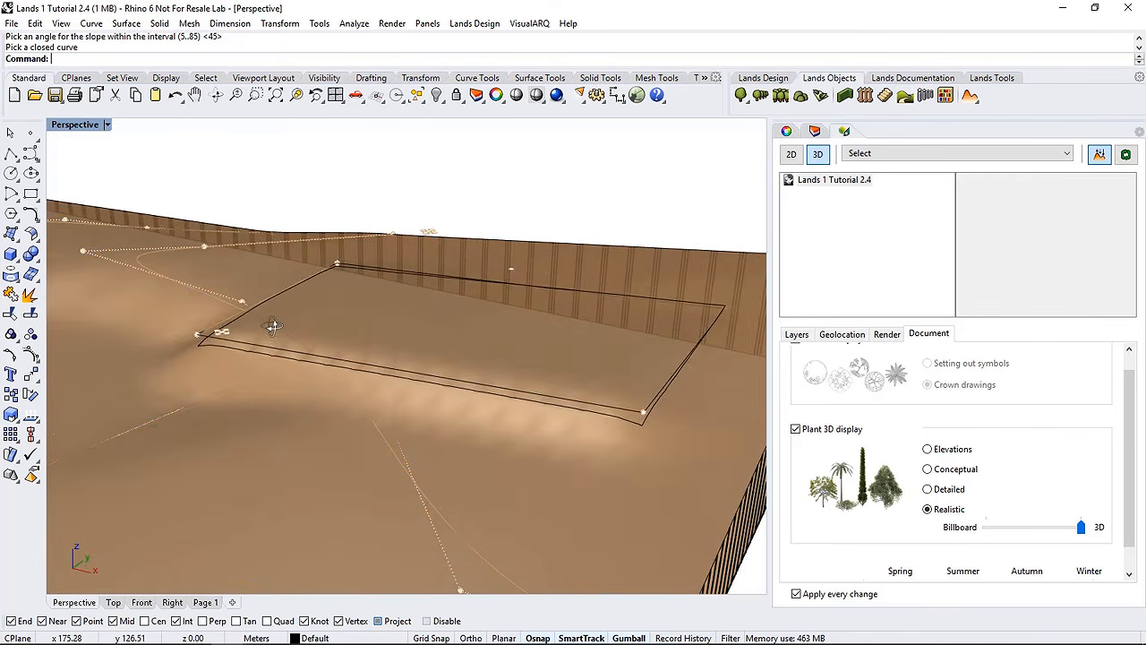
click(266, 370)
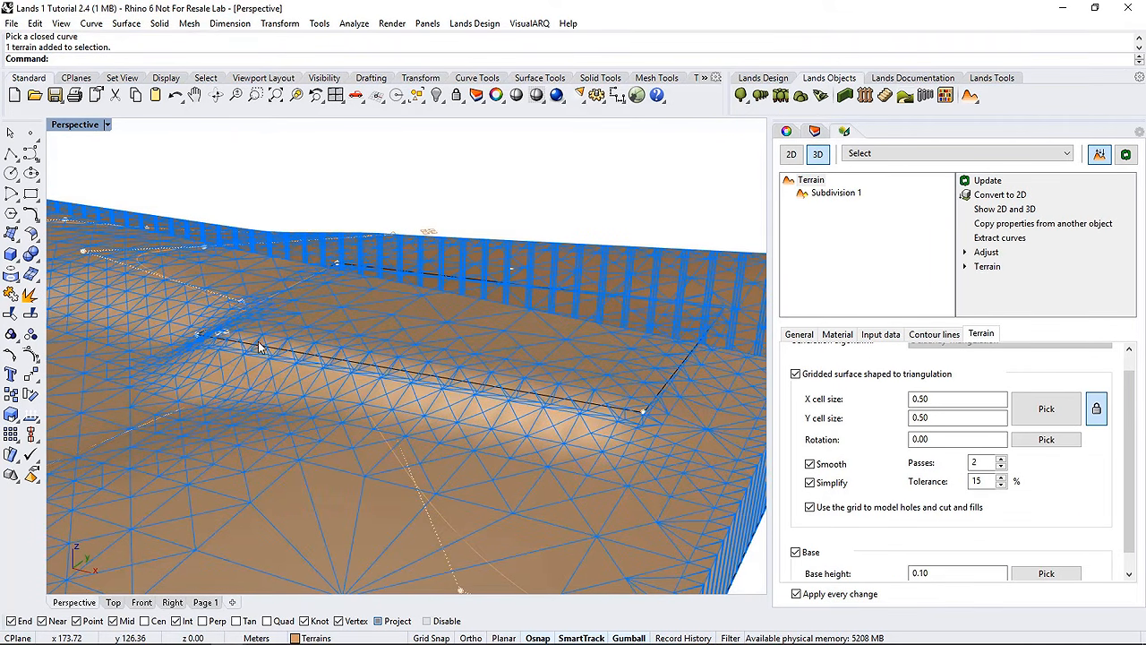
drag(918, 401, 929, 401)
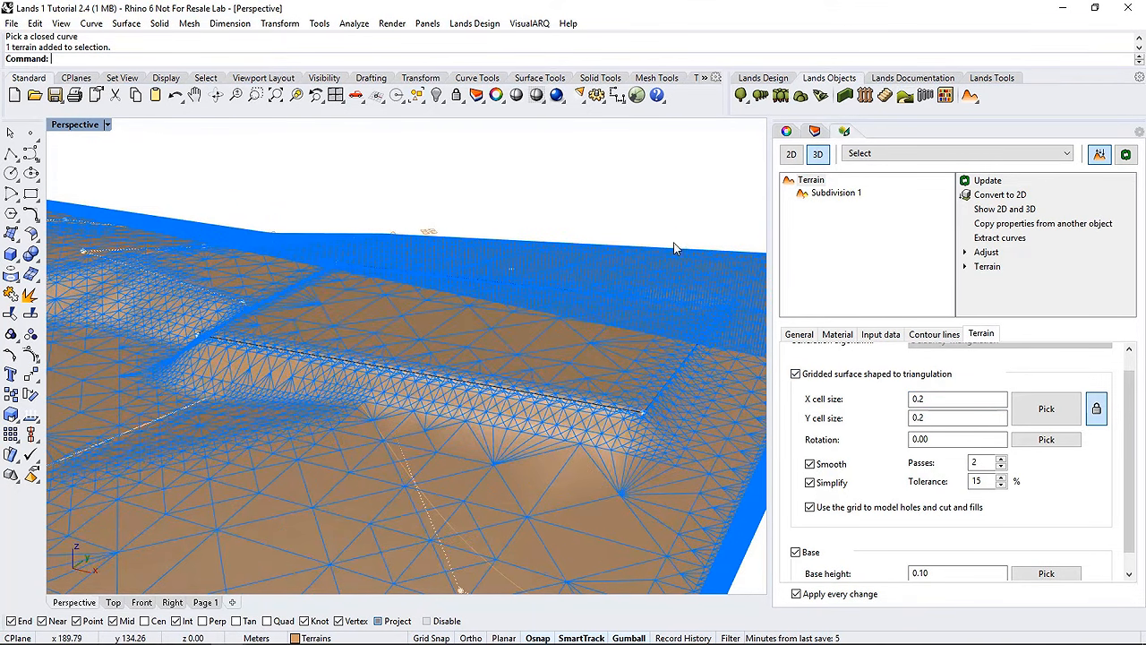
click(650, 185)
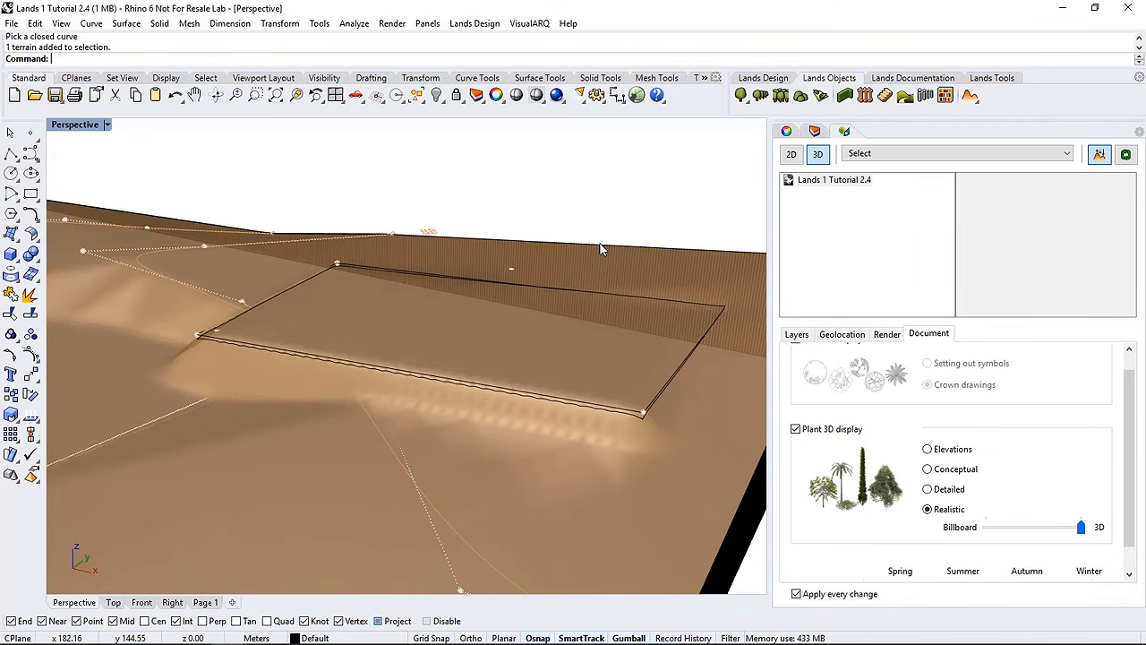
Apply the AccuRender Site texture mulch1 to the terrain's Subdivision 1 and switch the viewport to Rendered display
click(427, 339)
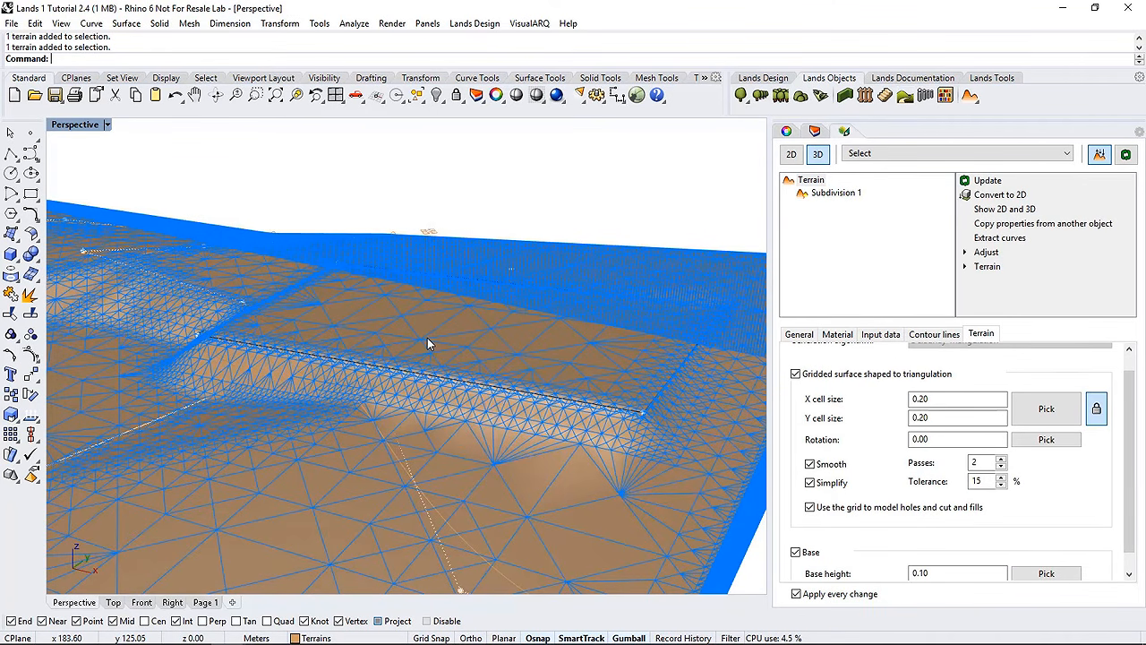
click(822, 196)
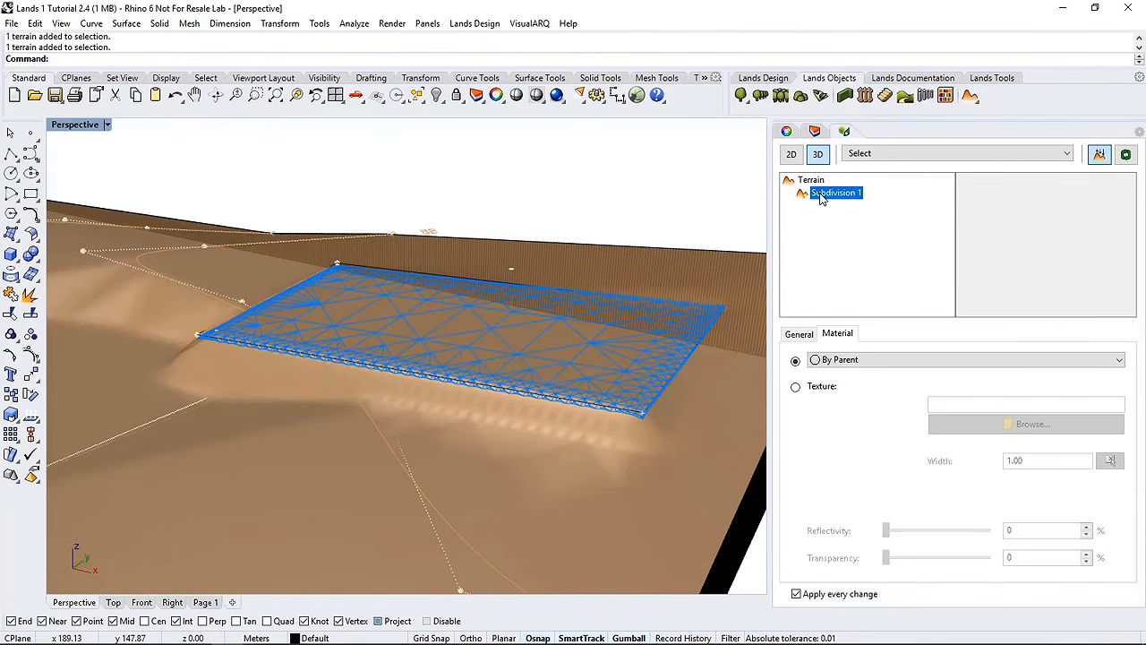
click(796, 389)
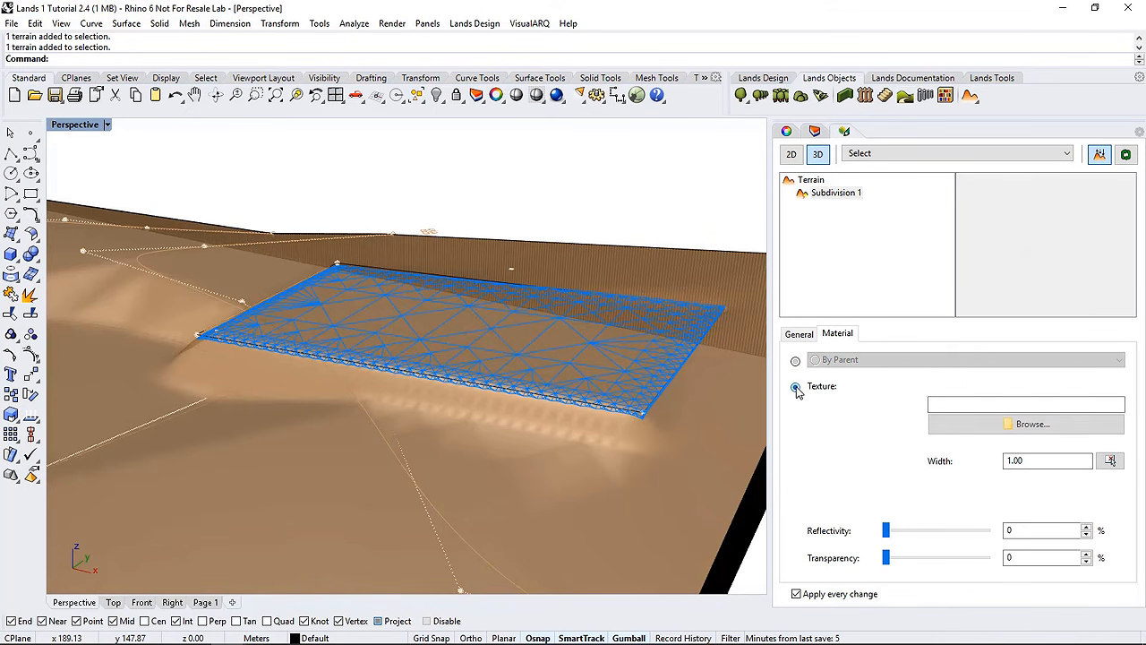
click(953, 425)
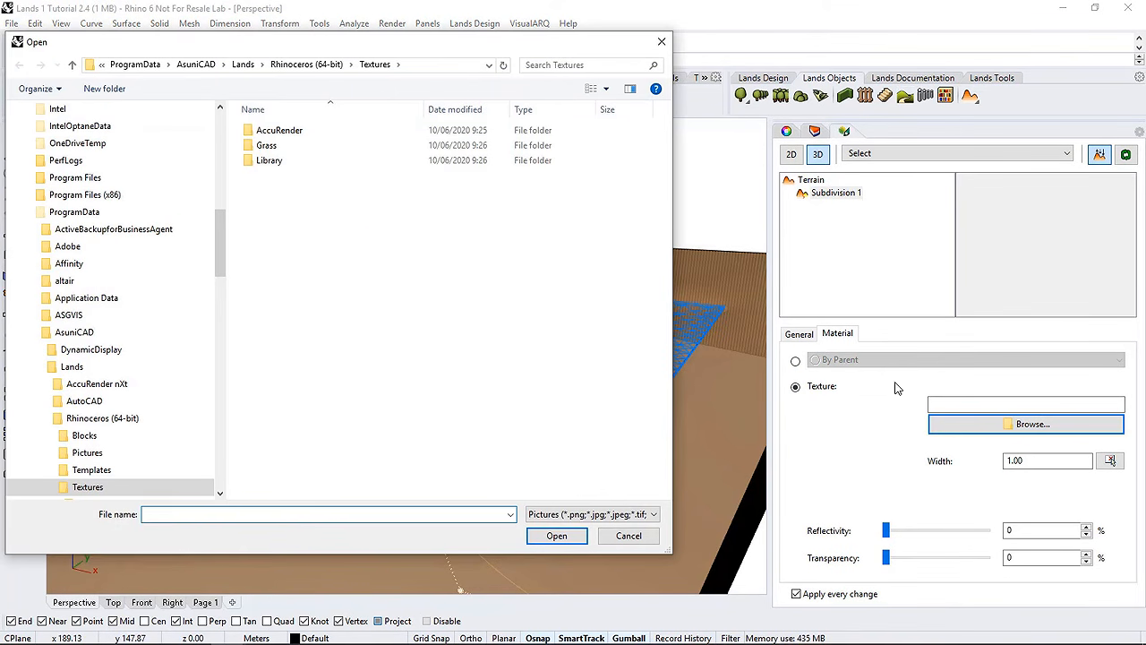
double_click(279, 131)
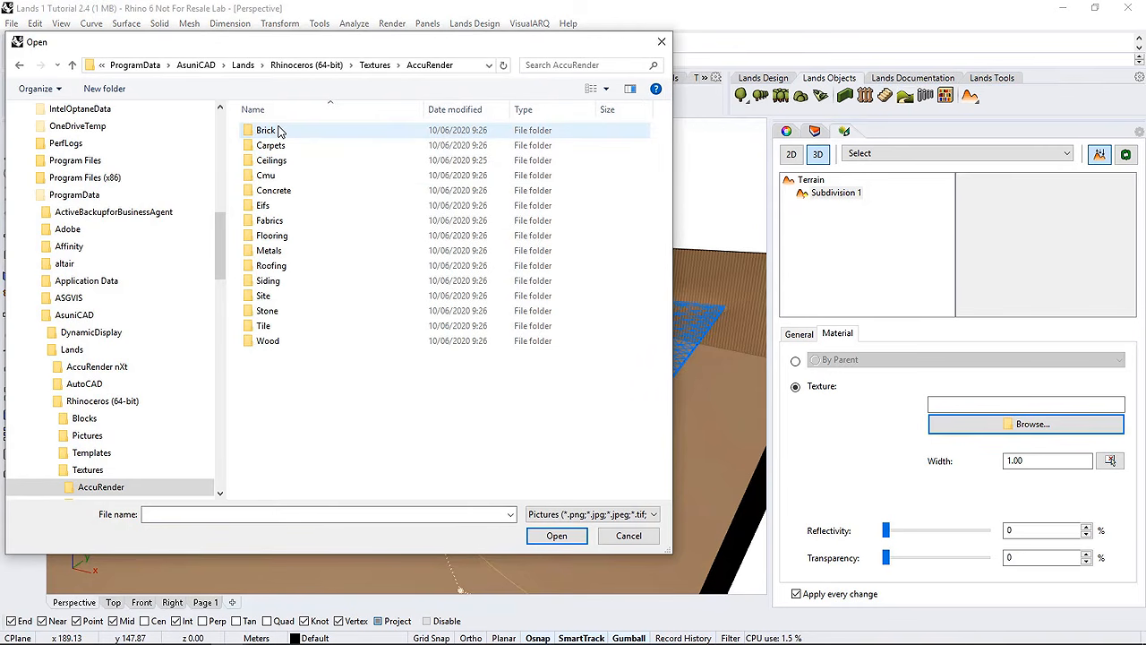
double_click(262, 295)
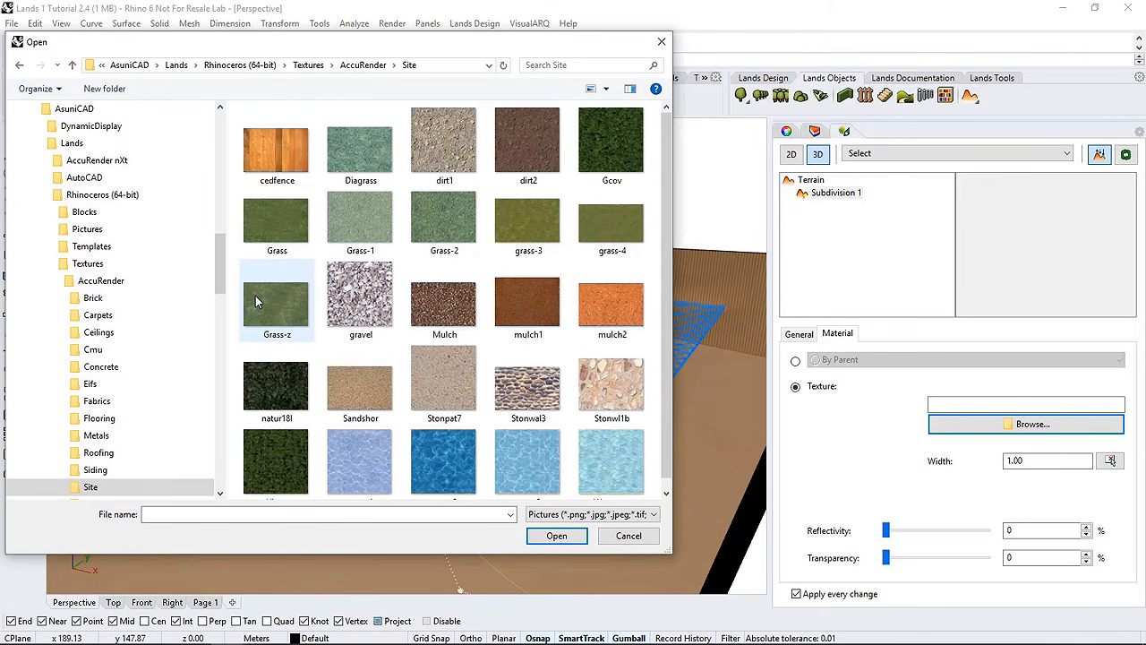
click(506, 280)
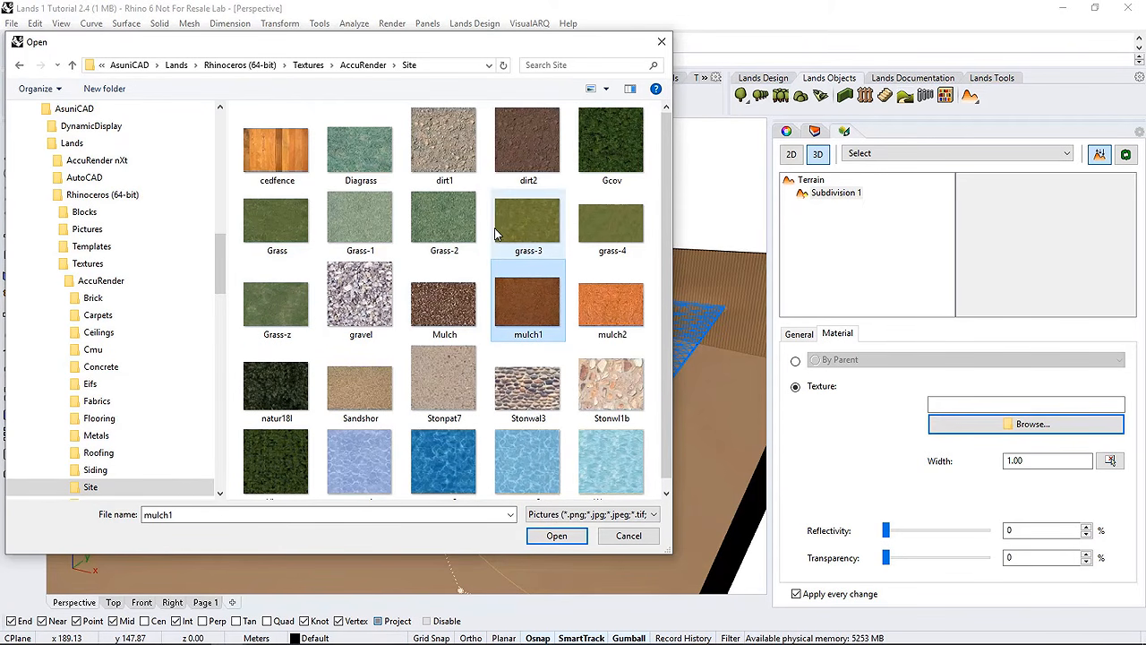
click(556, 535)
click(550, 191)
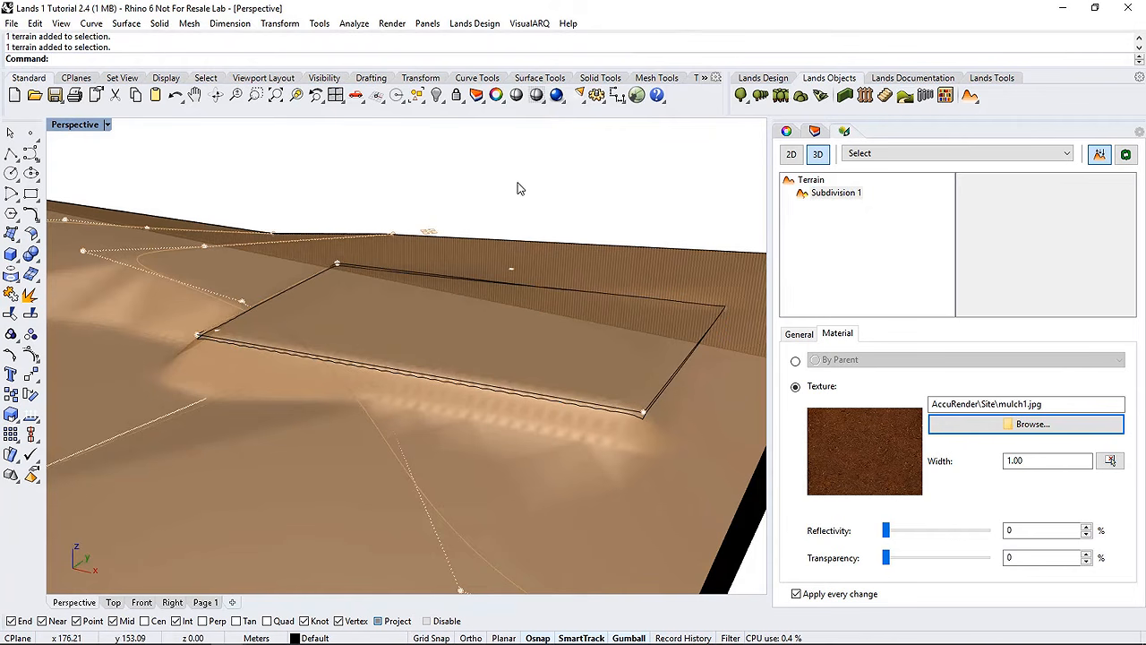
click(105, 124)
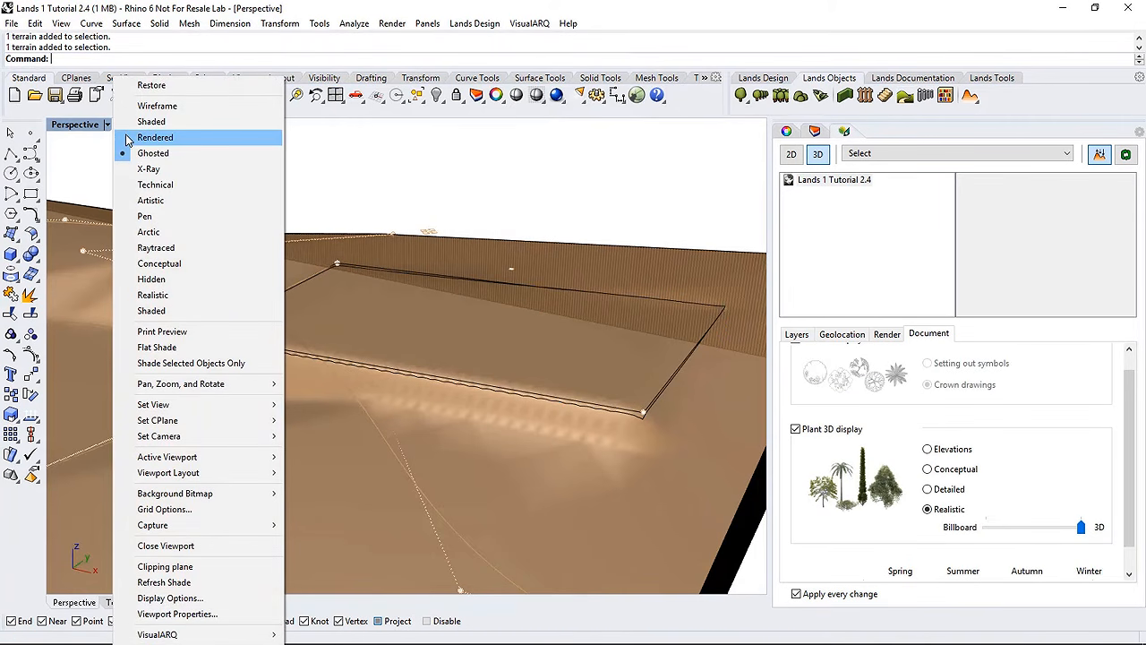
click(143, 137)
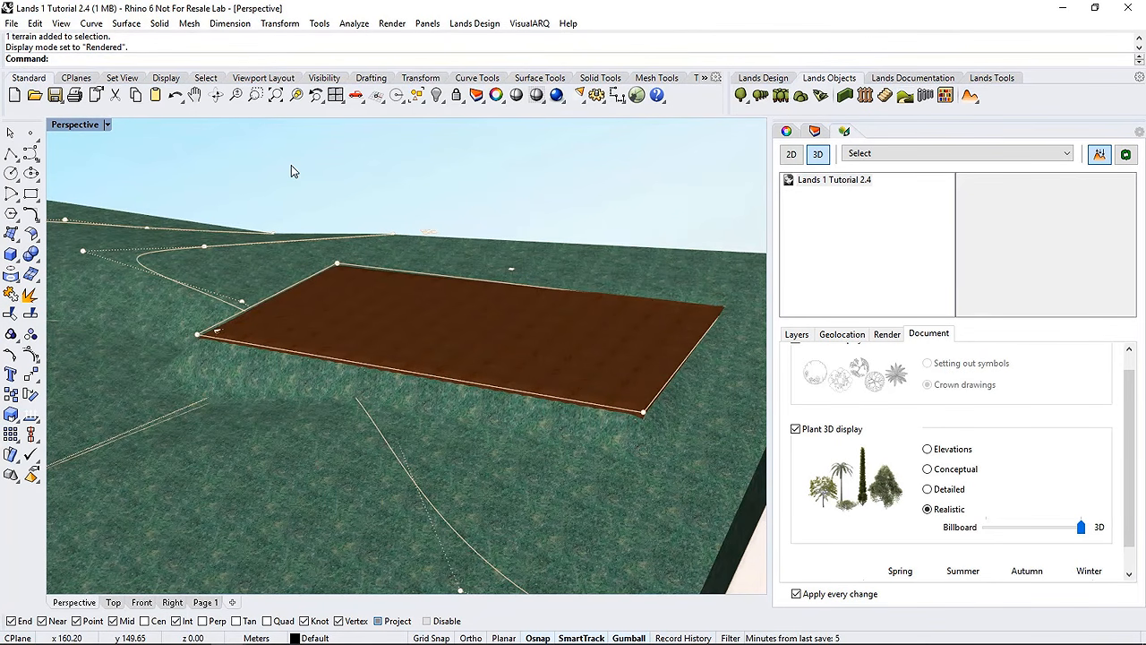
Remove the subdivision and the cut and fill from the terrain's input data
click(404, 415)
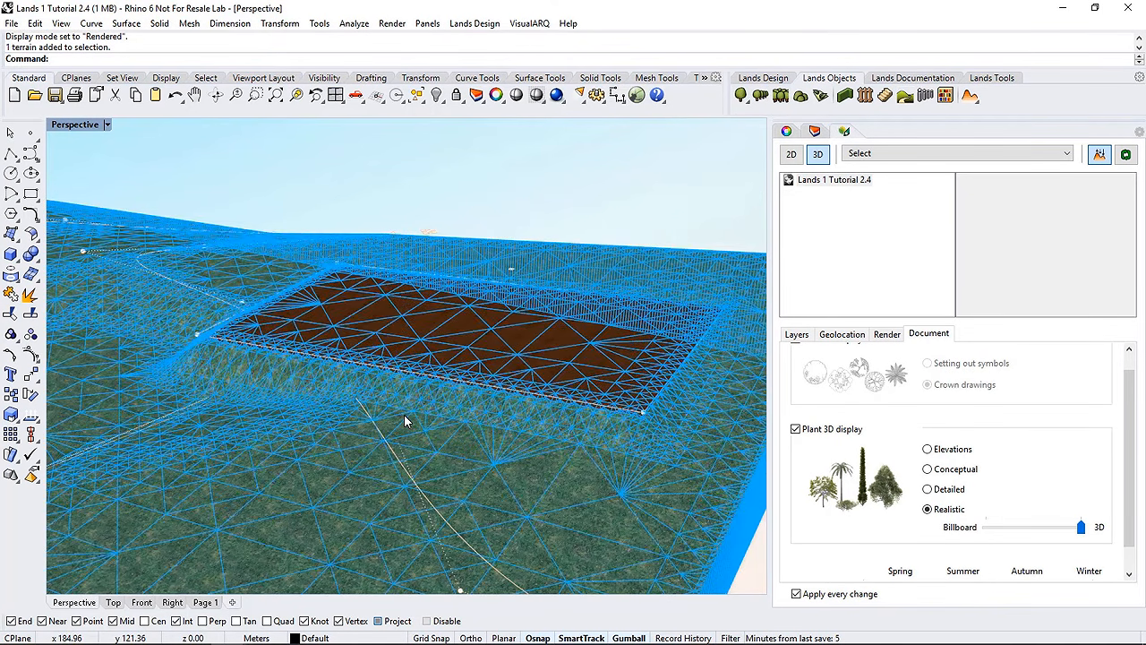
click(880, 334)
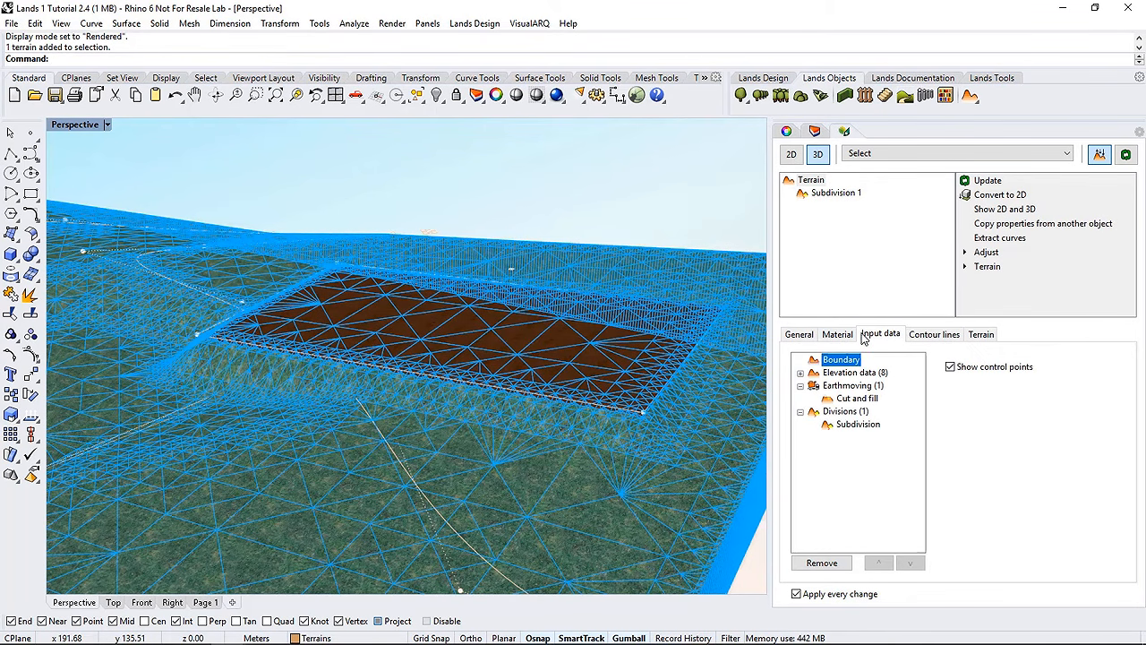
click(857, 425)
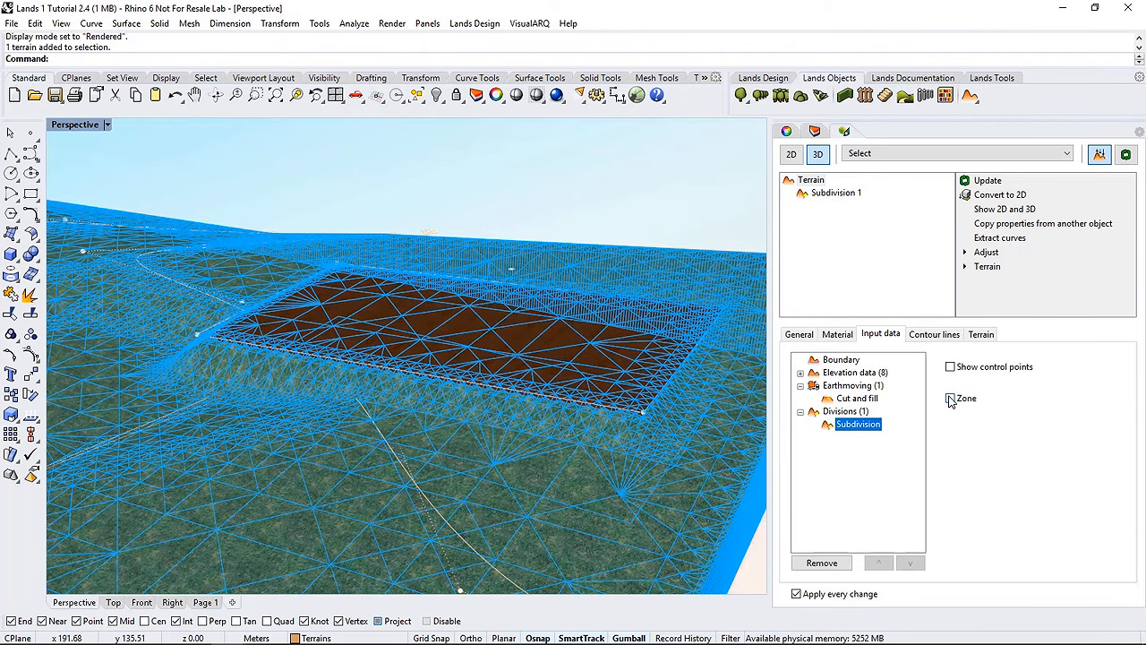
click(824, 562)
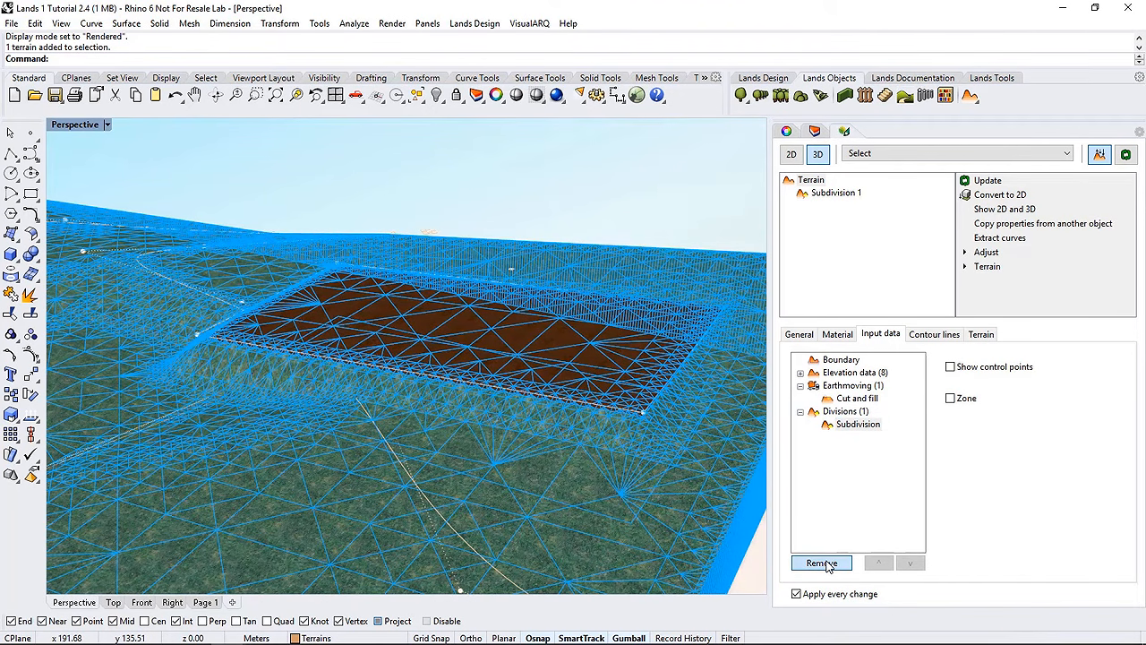
click(876, 335)
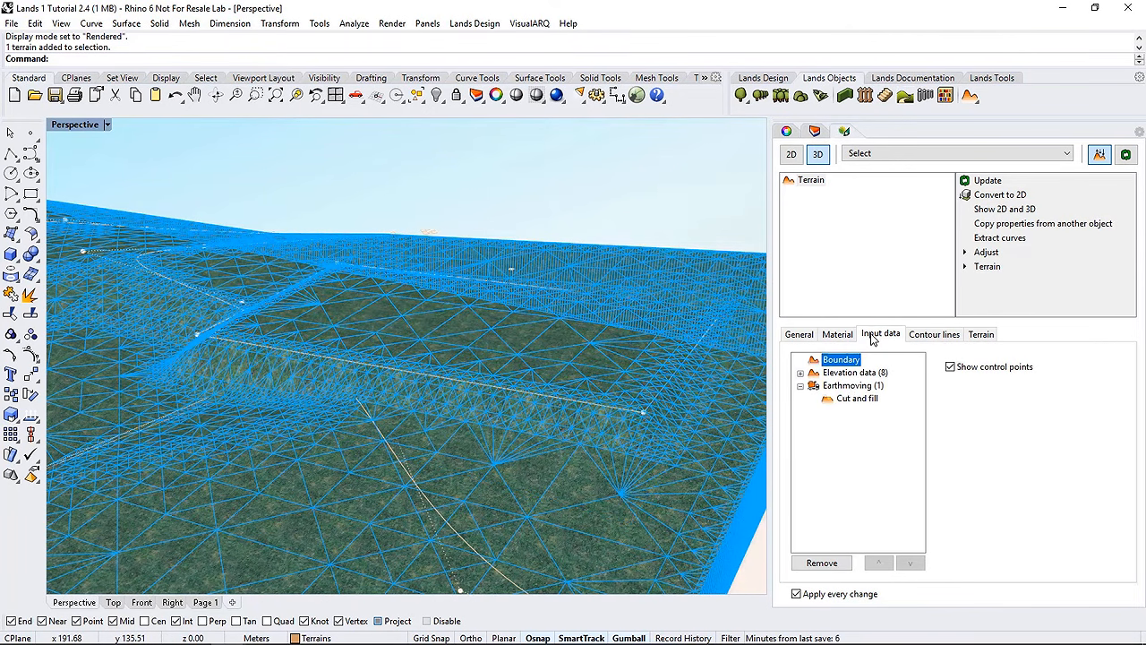
click(843, 397)
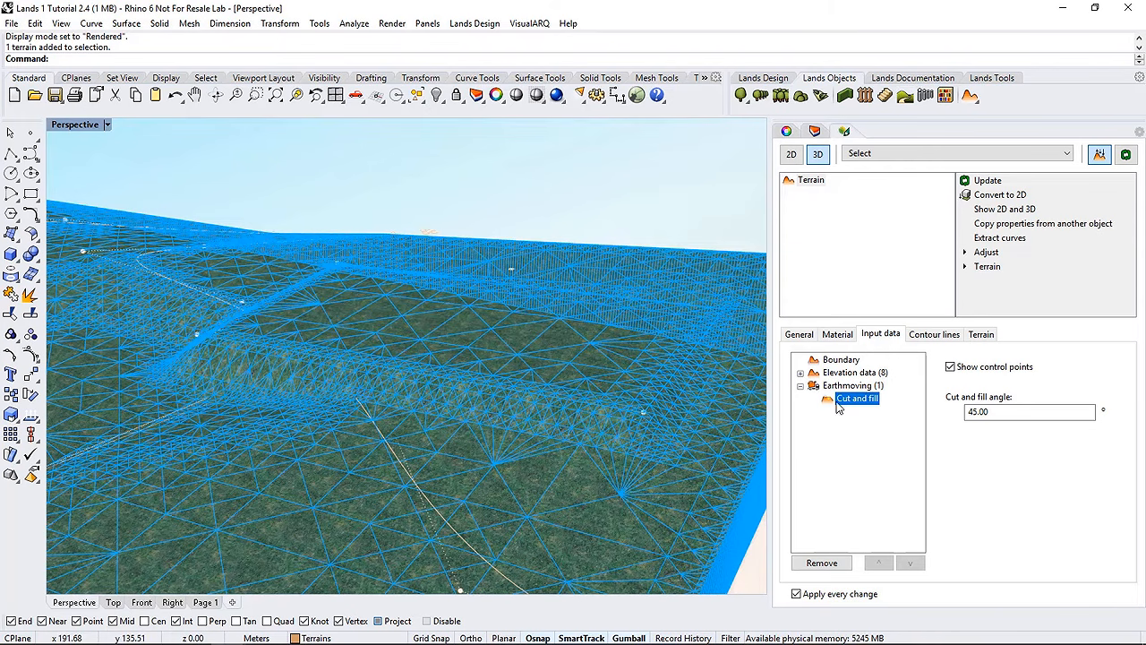
click(829, 563)
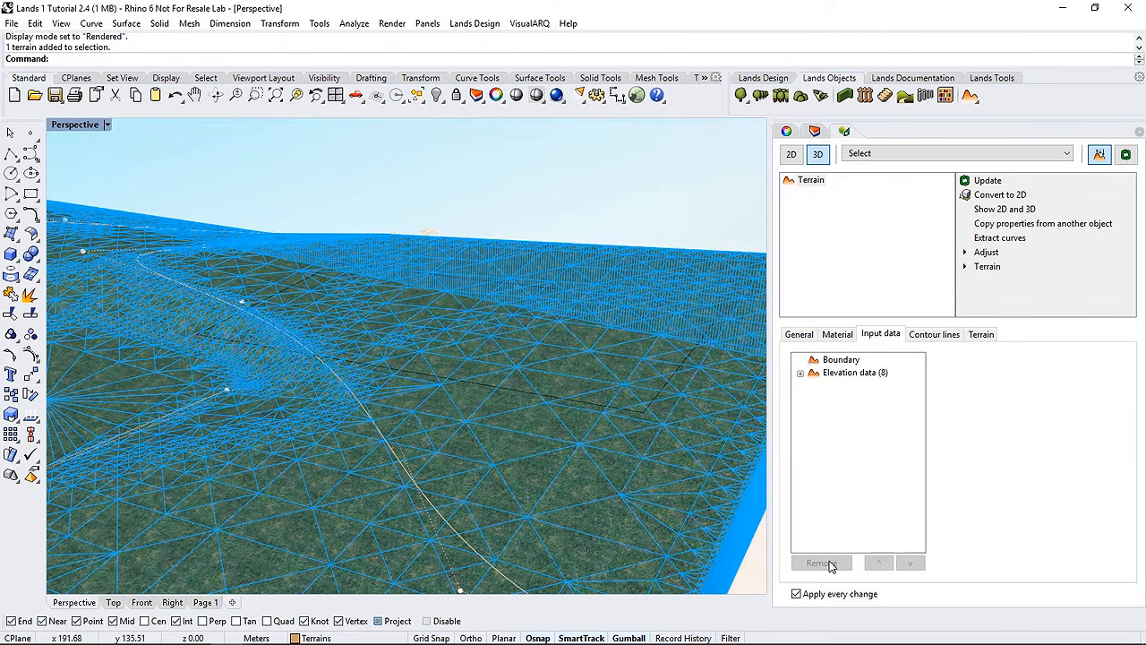
click(577, 200)
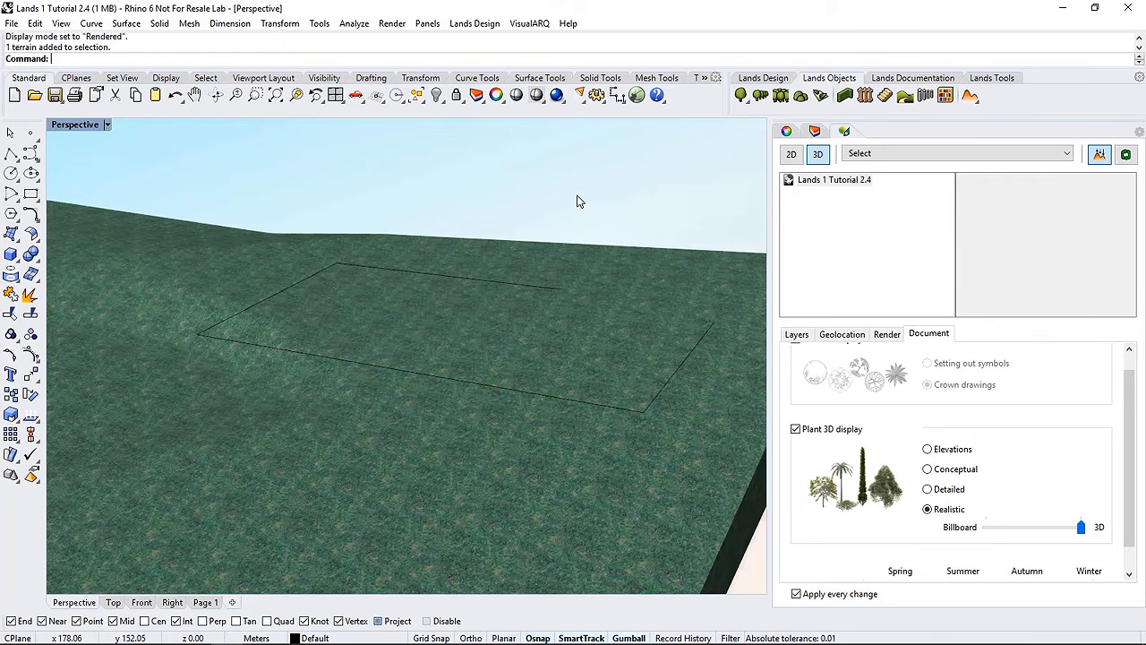
click(490, 276)
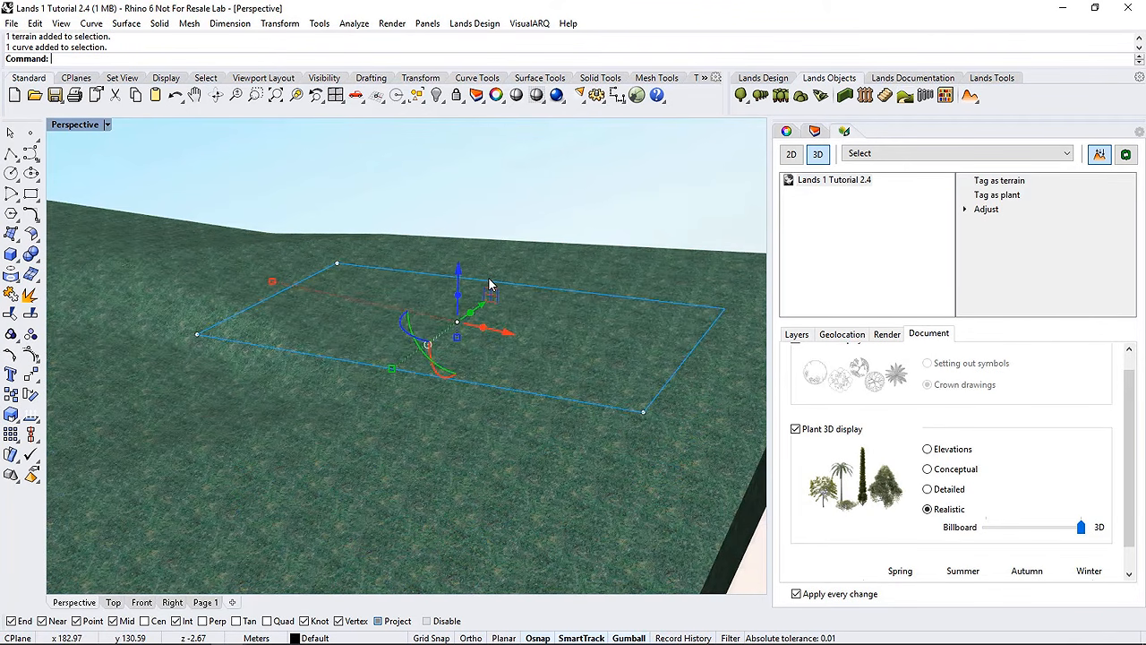
key(Escape)
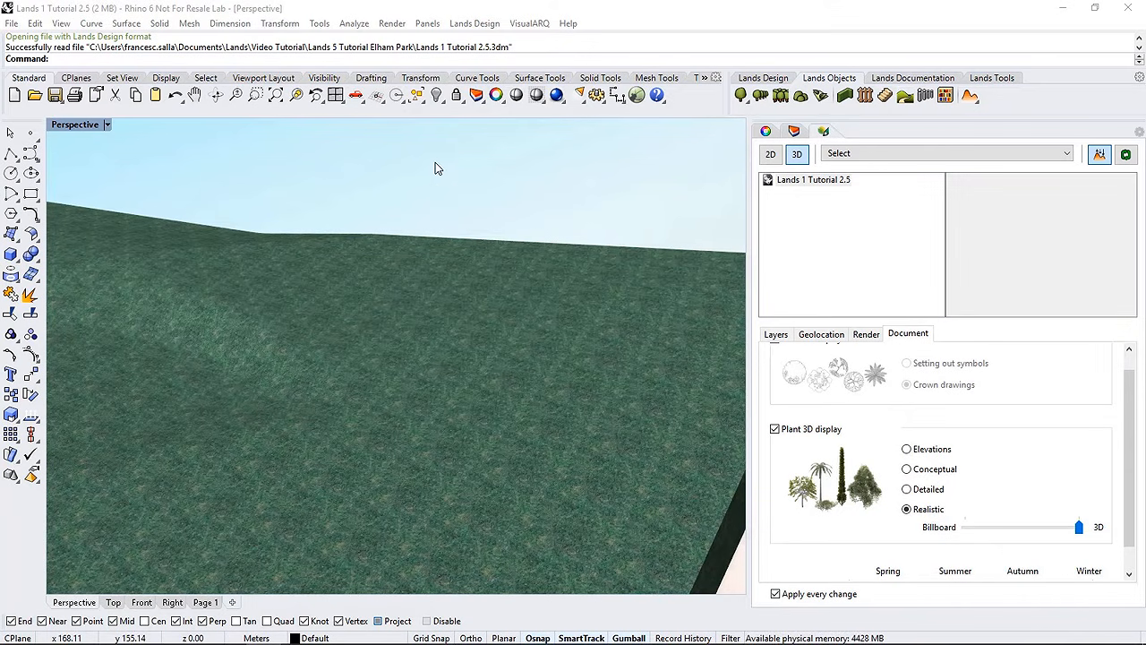
Turn on the Guidelines layer and switch the Perspective viewport to Ghosted display to show the path curves through the terrain
right_drag(474, 266, 524, 316)
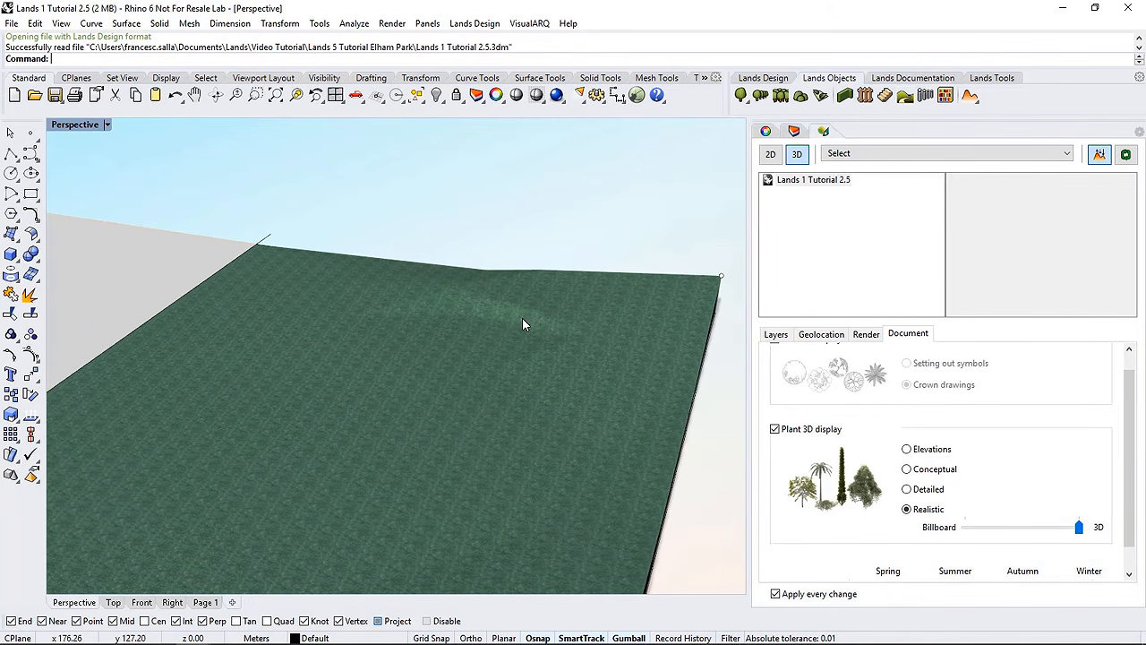
click(794, 131)
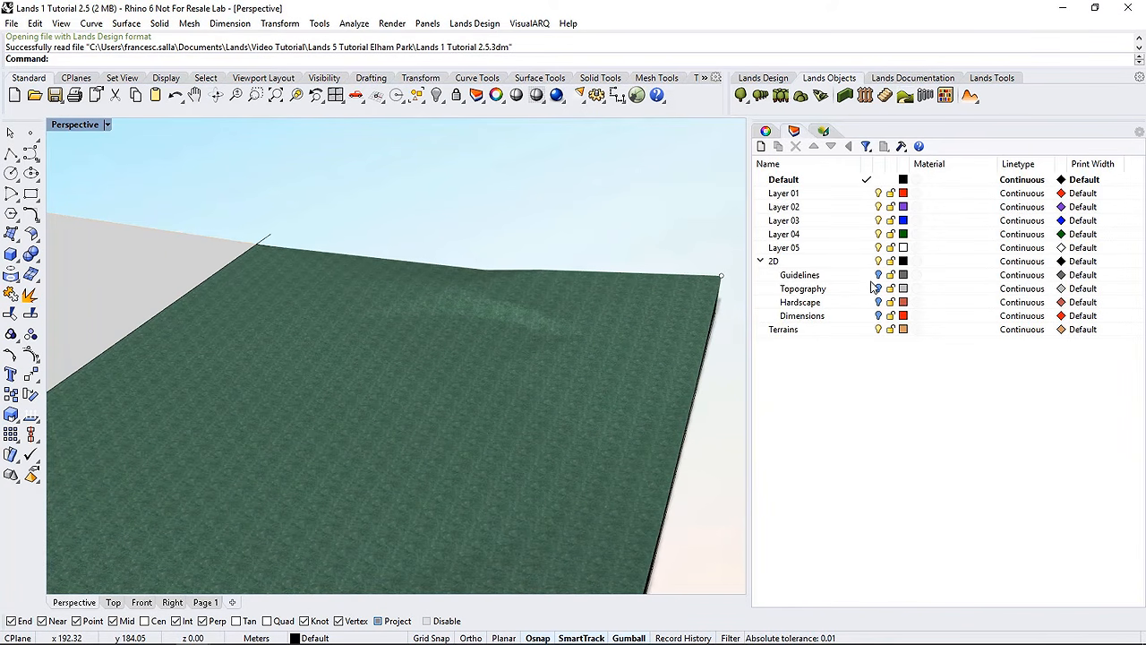
scroll(421, 288, down, 5)
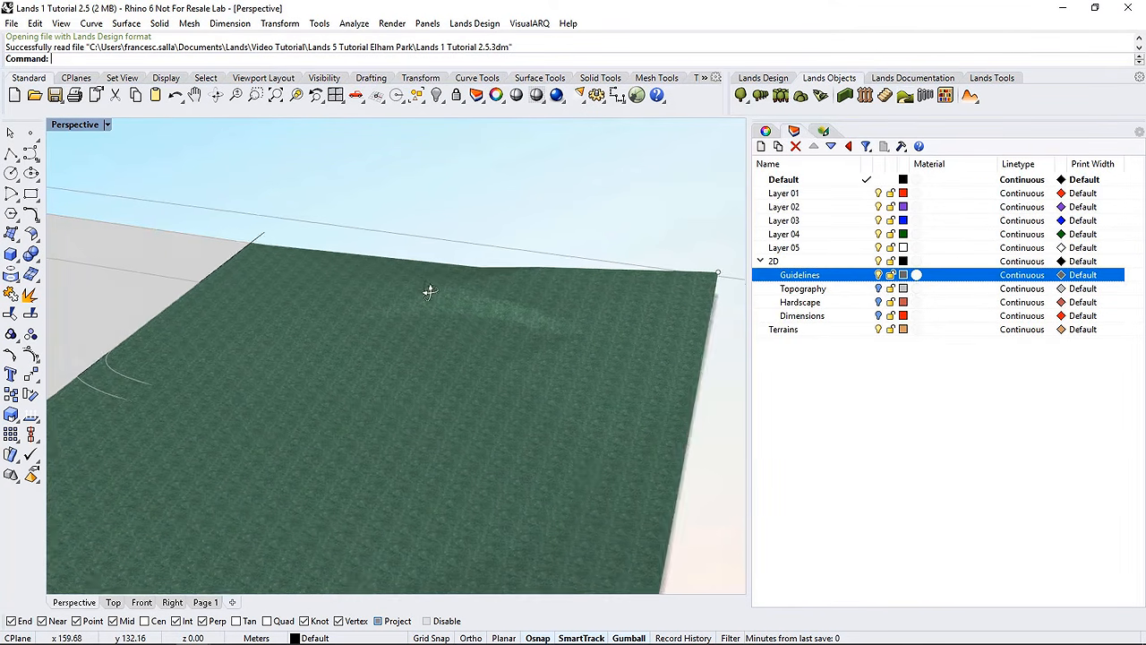
click(108, 126)
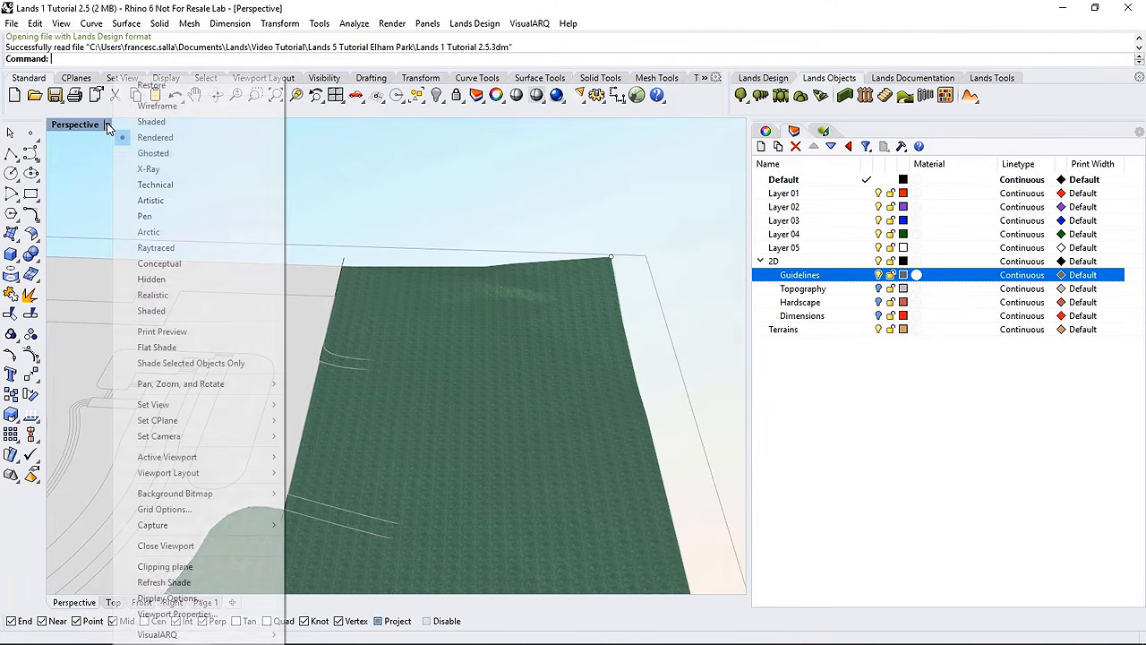
click(144, 153)
scroll(276, 317, up, 2)
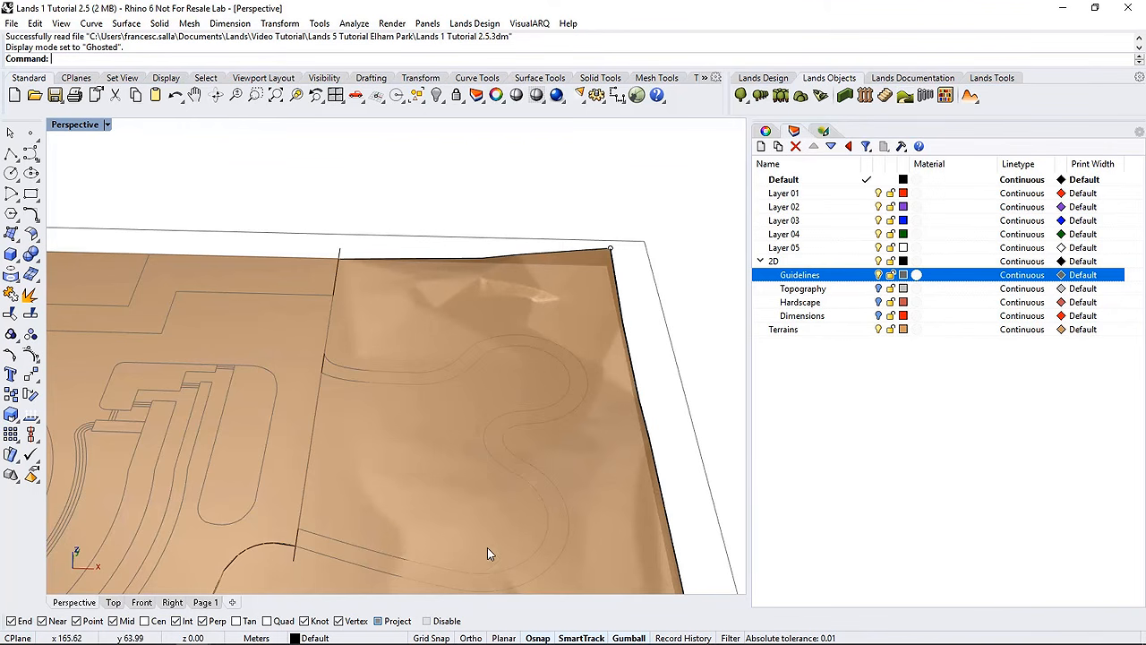
scroll(470, 561, up, 3)
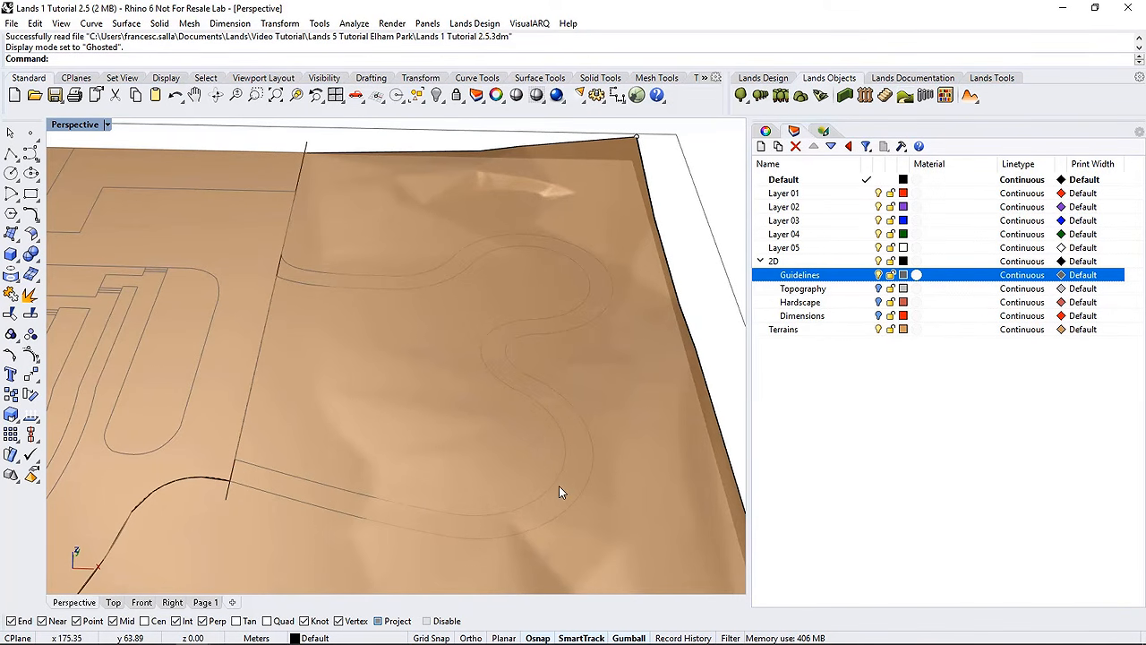
Join the six curves forming the winding path's outer edge on the terrain into one open curve
click(527, 334)
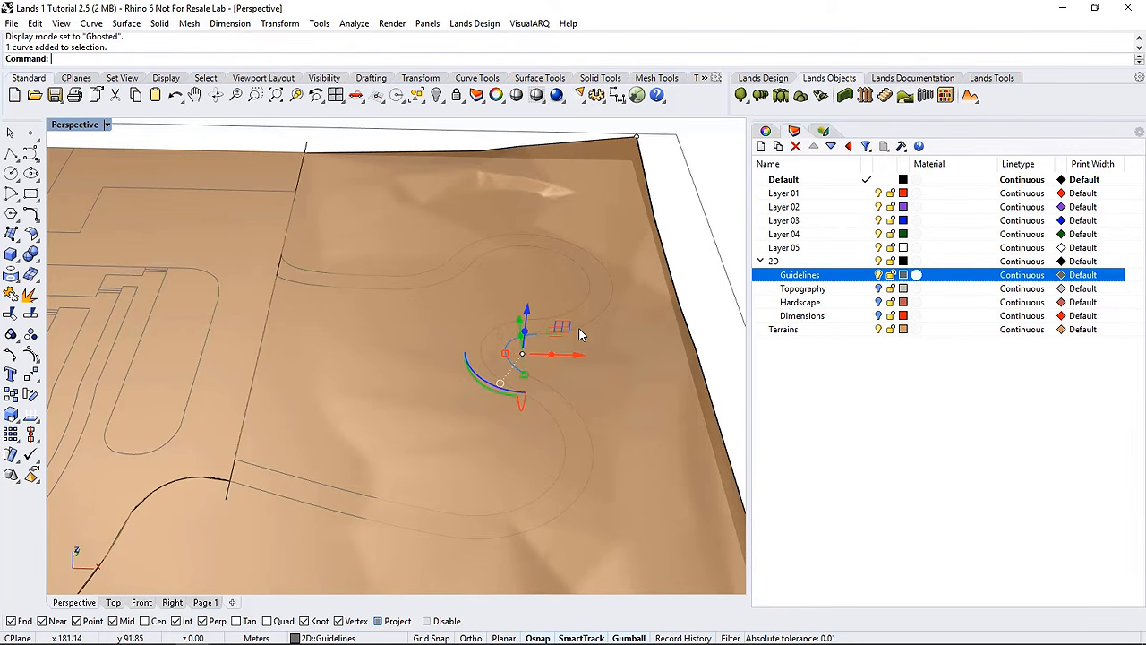
scroll(580, 329, up, 4)
shift+click(580, 328)
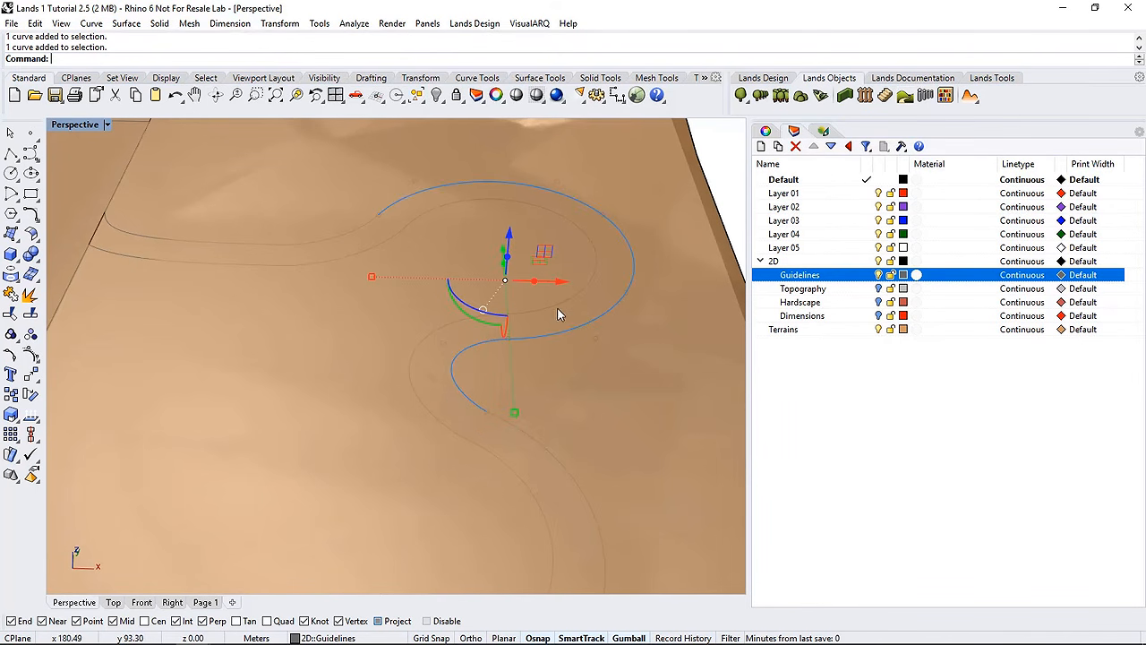
shift+click(341, 242)
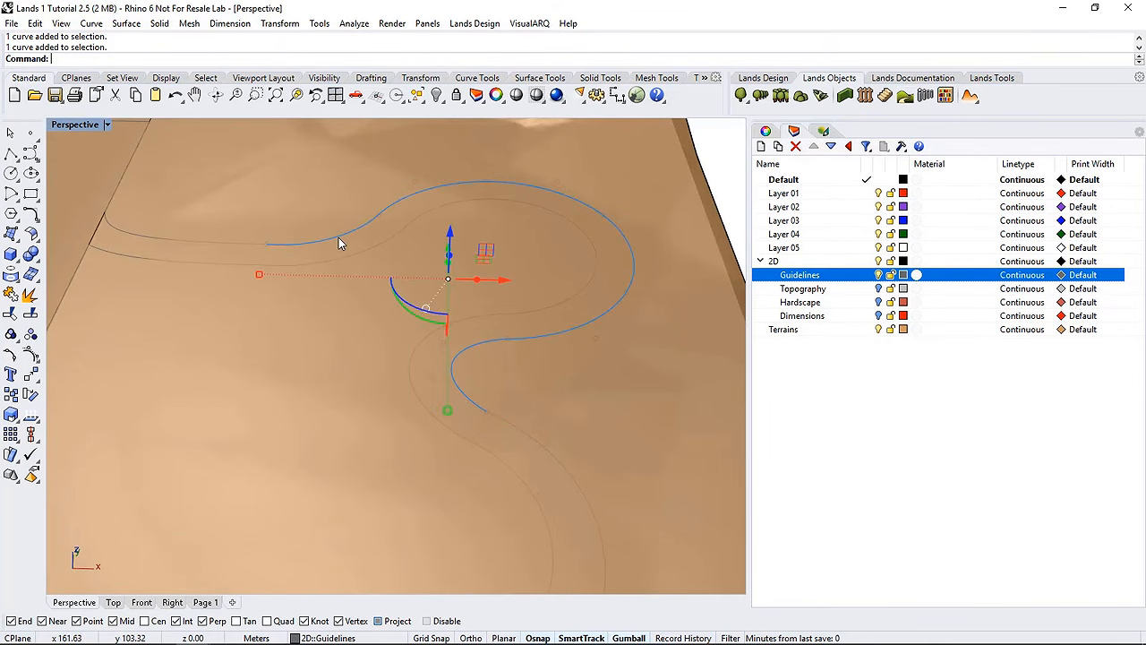
shift+click(258, 250)
shift+right_drag(532, 379, 523, 330)
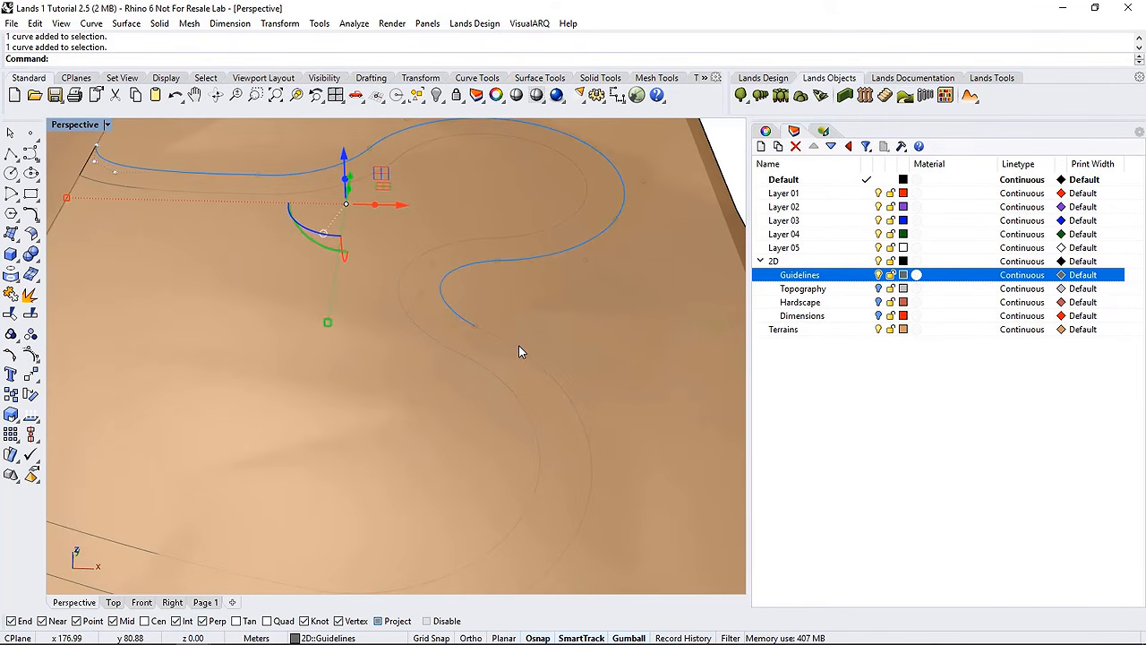
shift+click(518, 347)
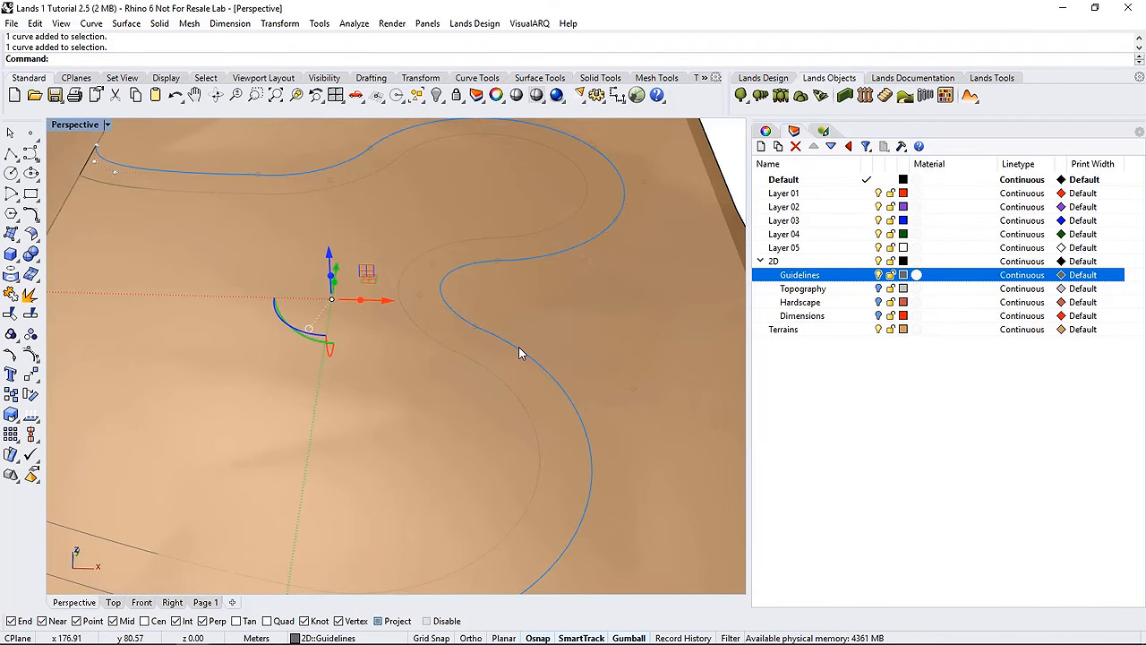
scroll(519, 346, down, 3)
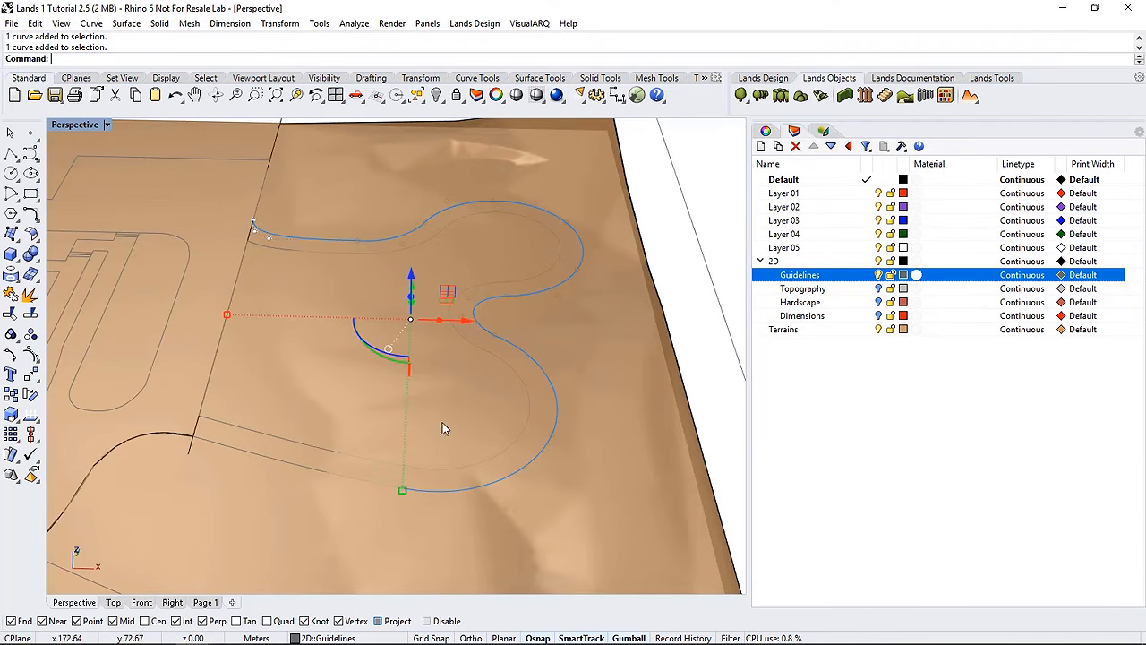
shift+click(355, 478)
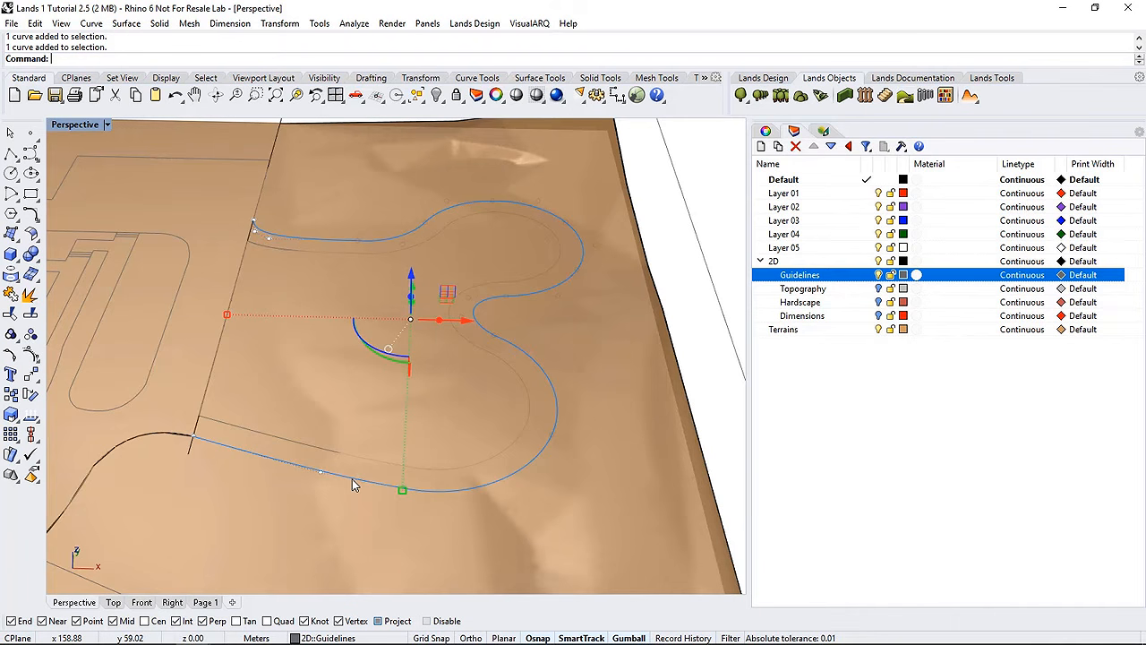
click(12, 294)
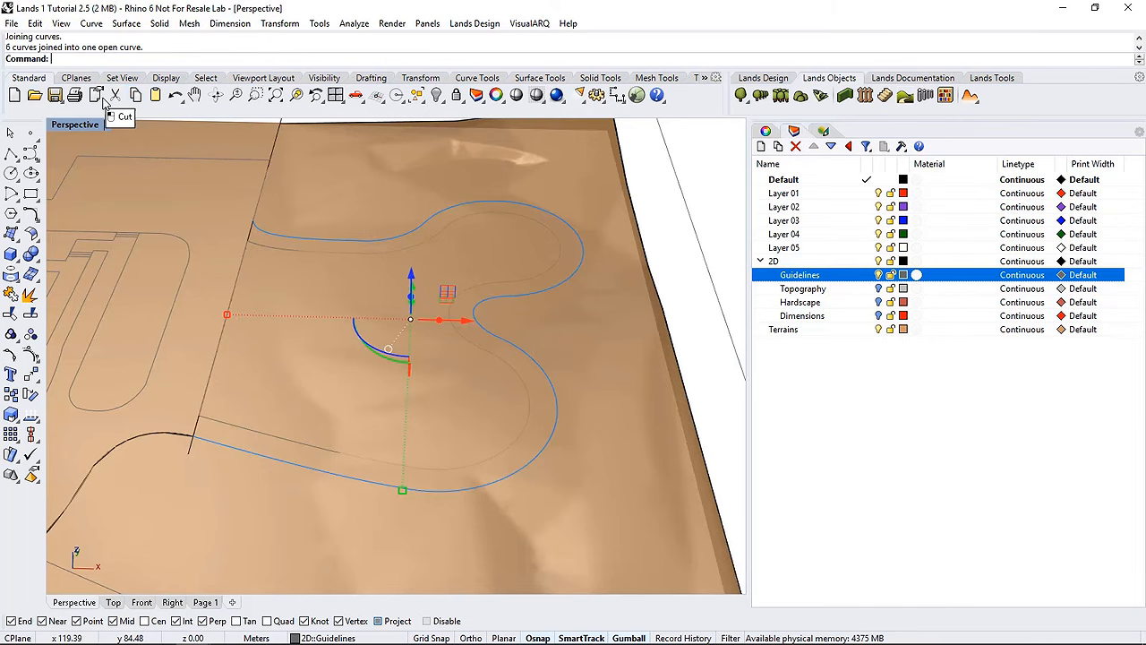
Offset the joined outer edge curve 1.5 m toward the inside of the path to create its centre line
click(37, 221)
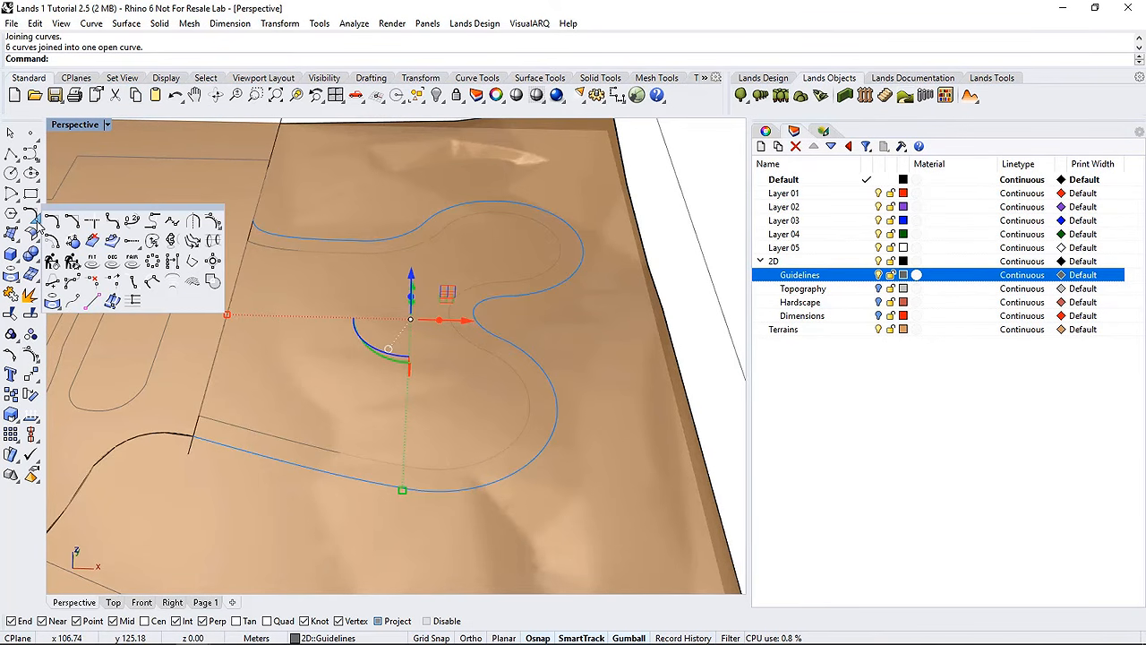
click(52, 240)
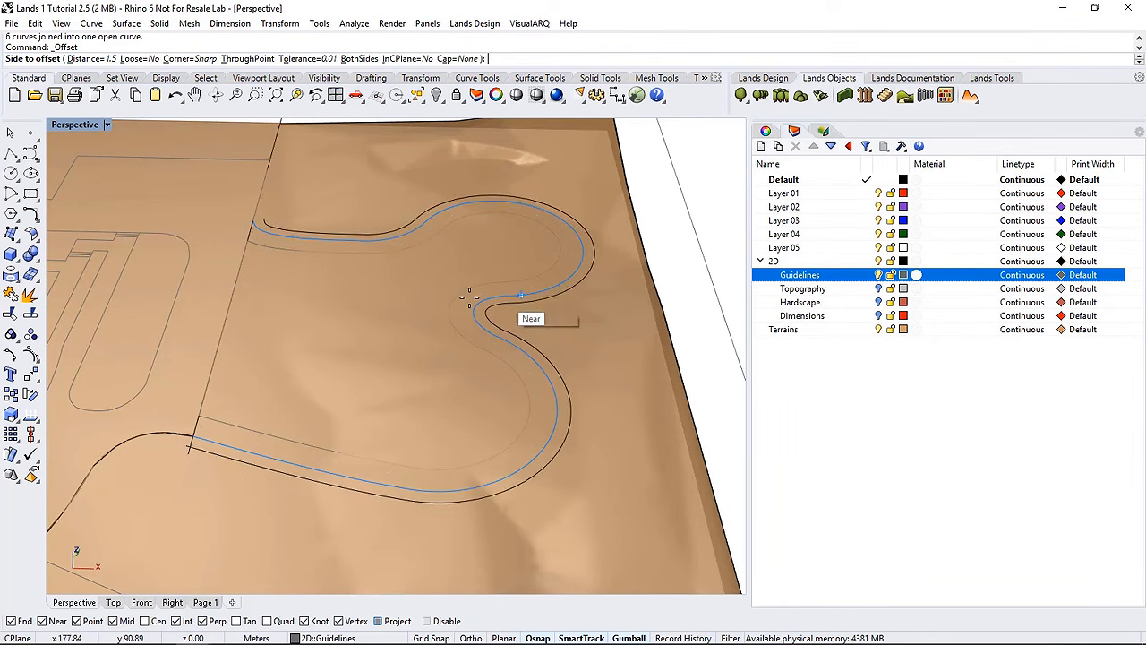
click(400, 296)
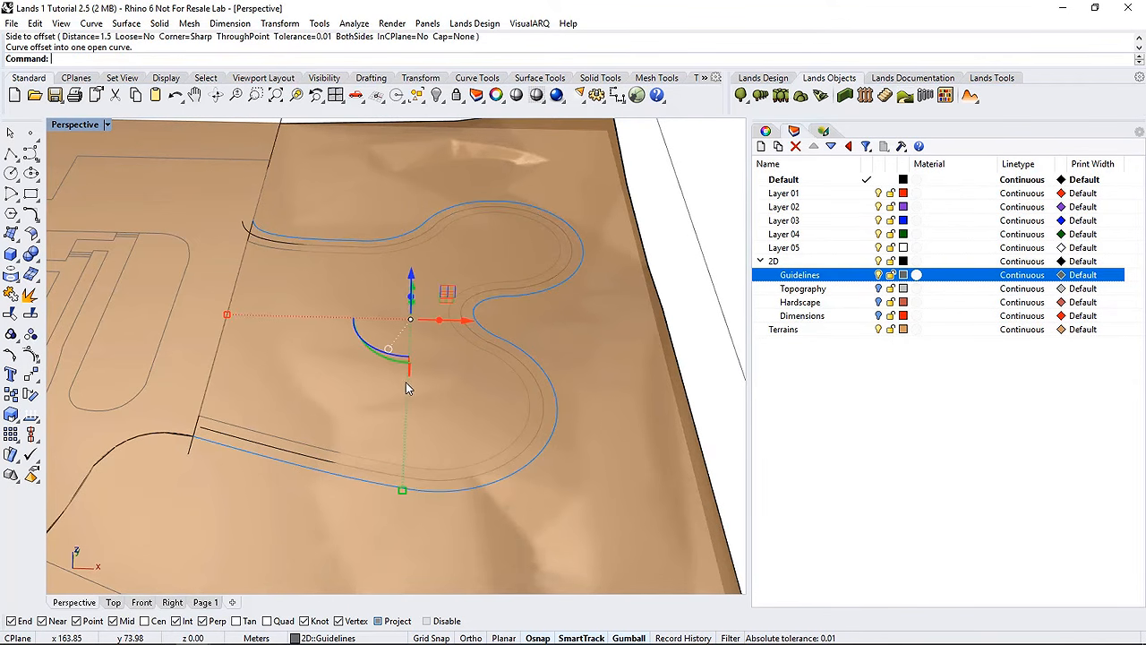
shift+click(539, 396)
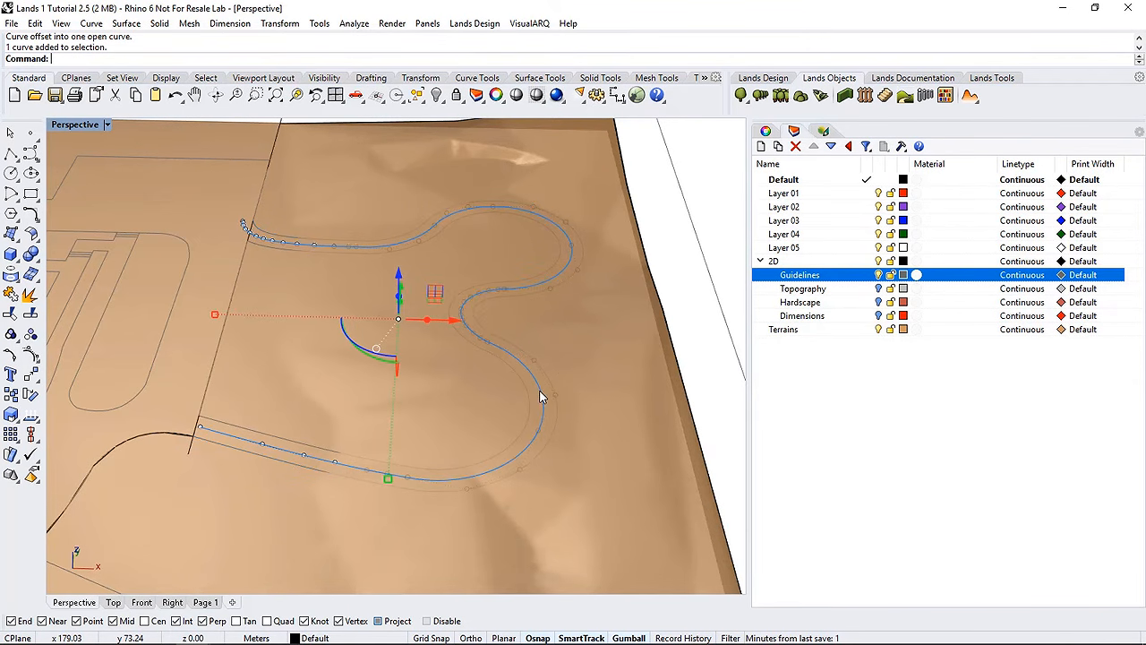
mouse_move(519, 423)
right_down()
mouse_move(534, 396)
mouse_move(517, 418)
right_up()
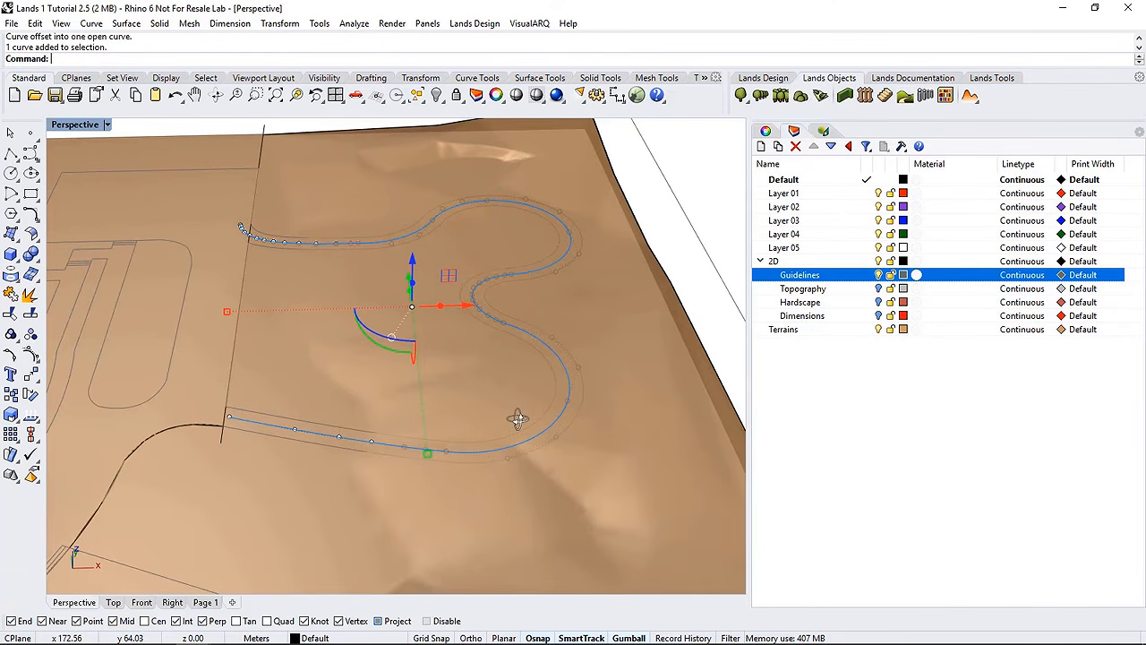
scroll(232, 235, up, 3)
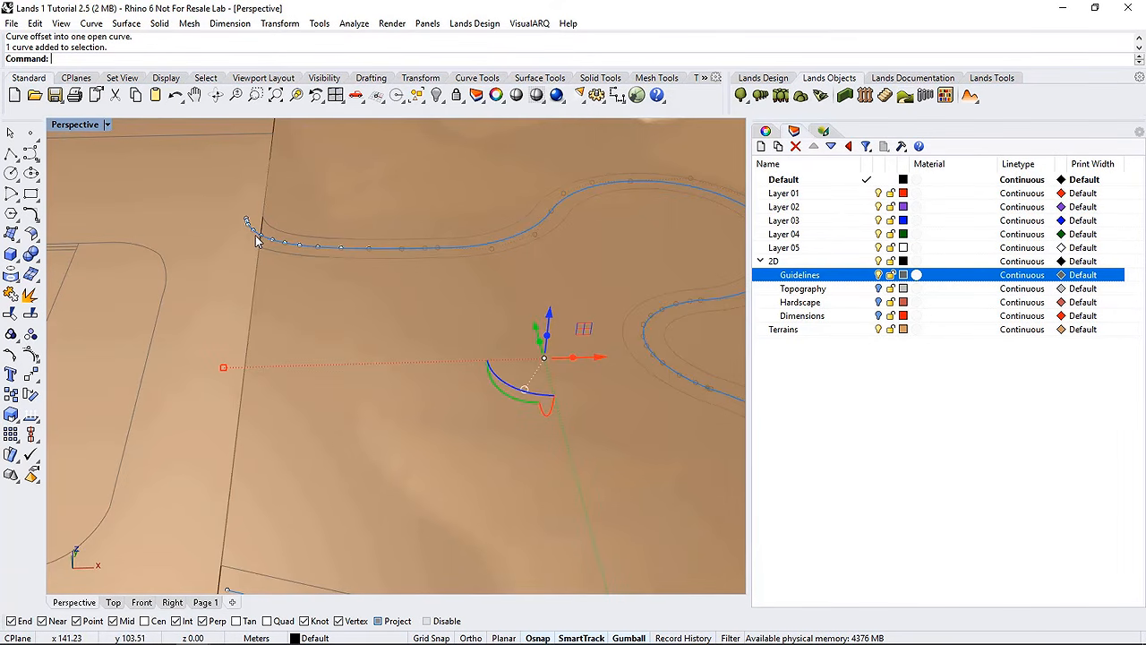
scroll(257, 240, down, 5)
key(Escape)
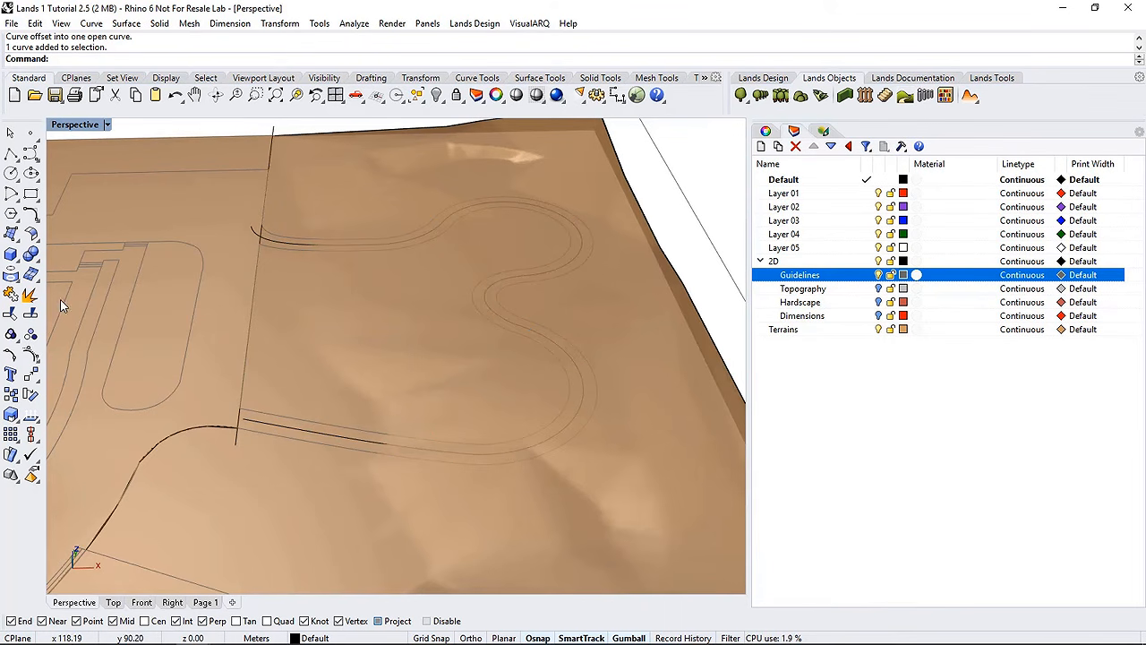
Trim the upper end of the path's centre line where it extends past the straight boundary line
click(11, 313)
click(271, 134)
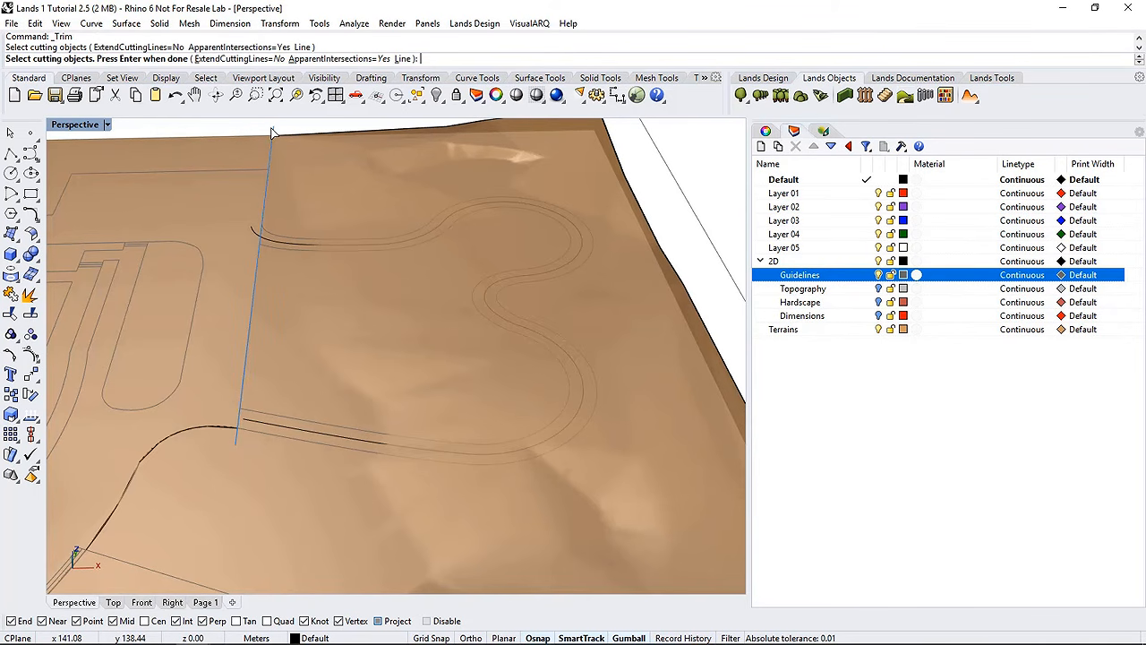
key(Return)
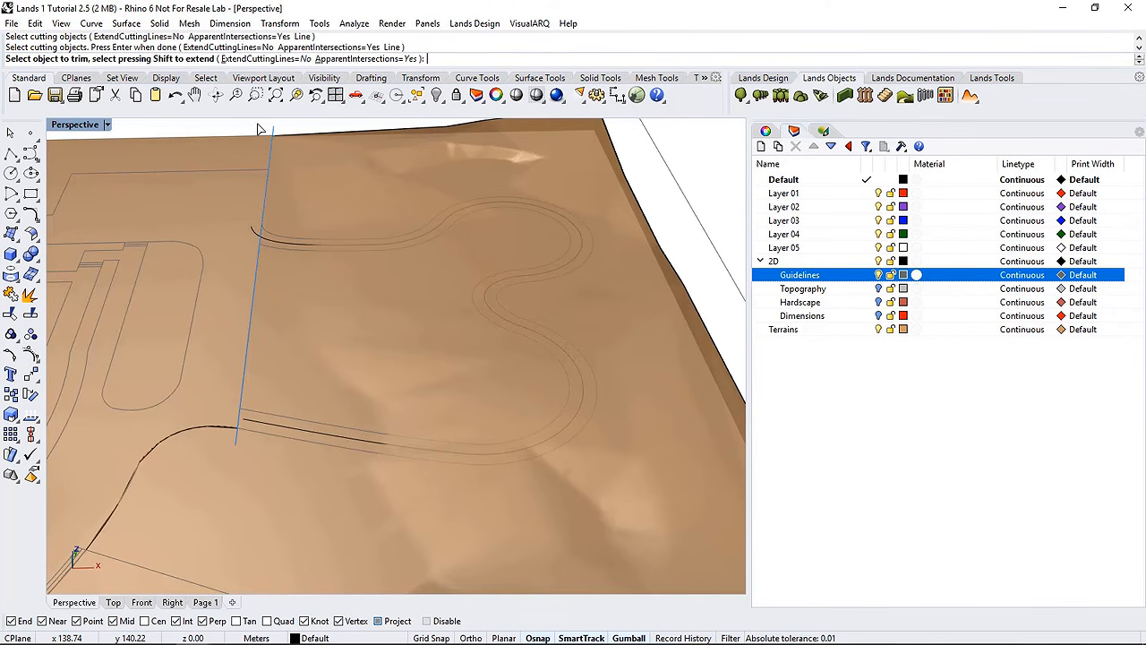
click(254, 234)
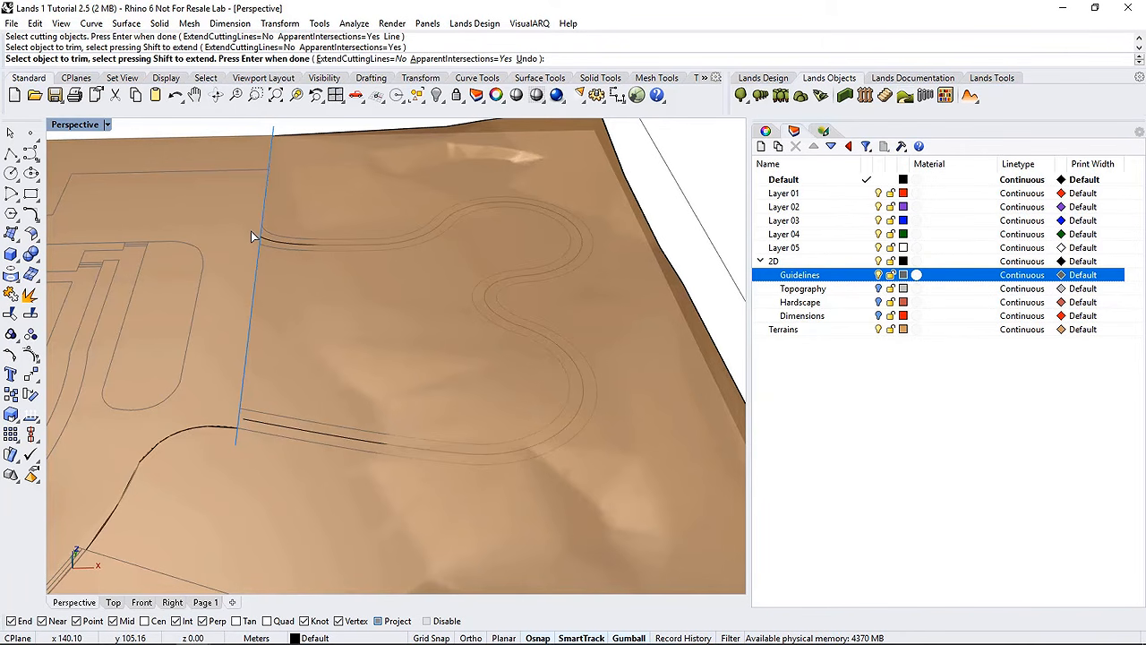
key(Return)
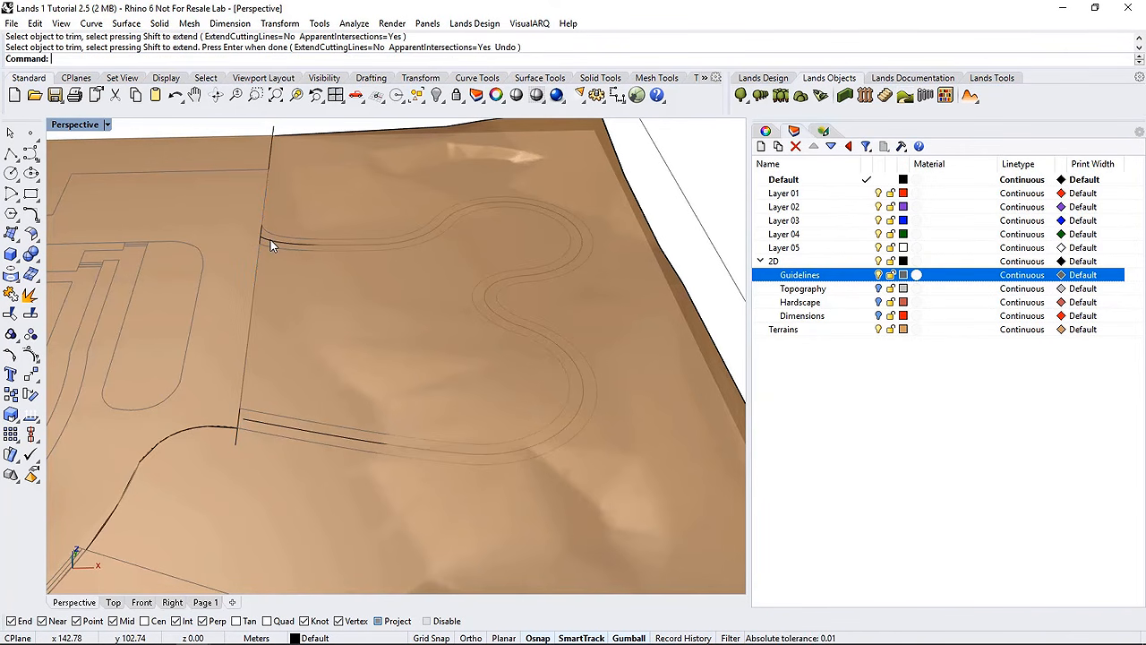
click(273, 247)
right_drag(509, 410, 502, 344)
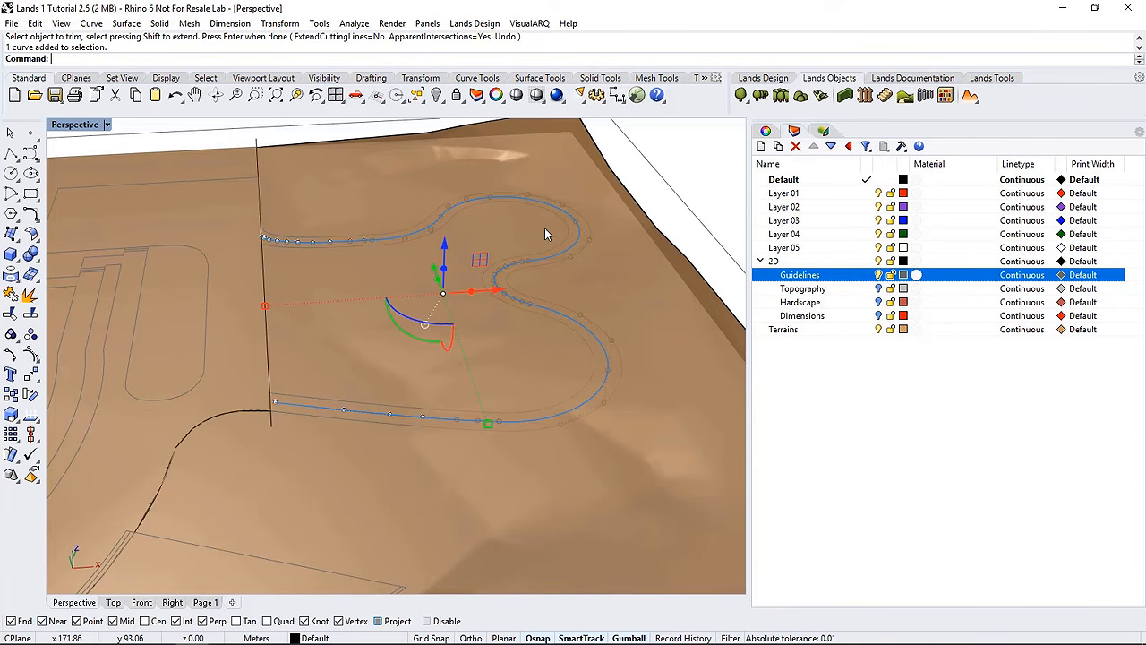
key(Escape)
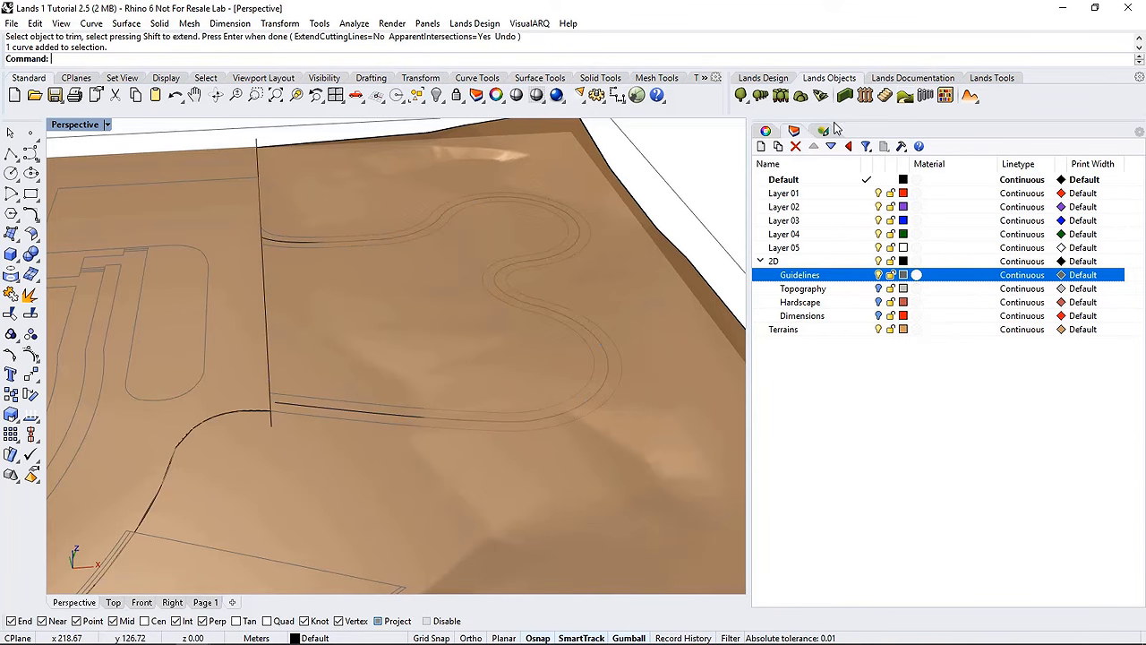
Add a path to the terrain along the offset centre line, with width 3.00 and a 45° slope angle
click(971, 97)
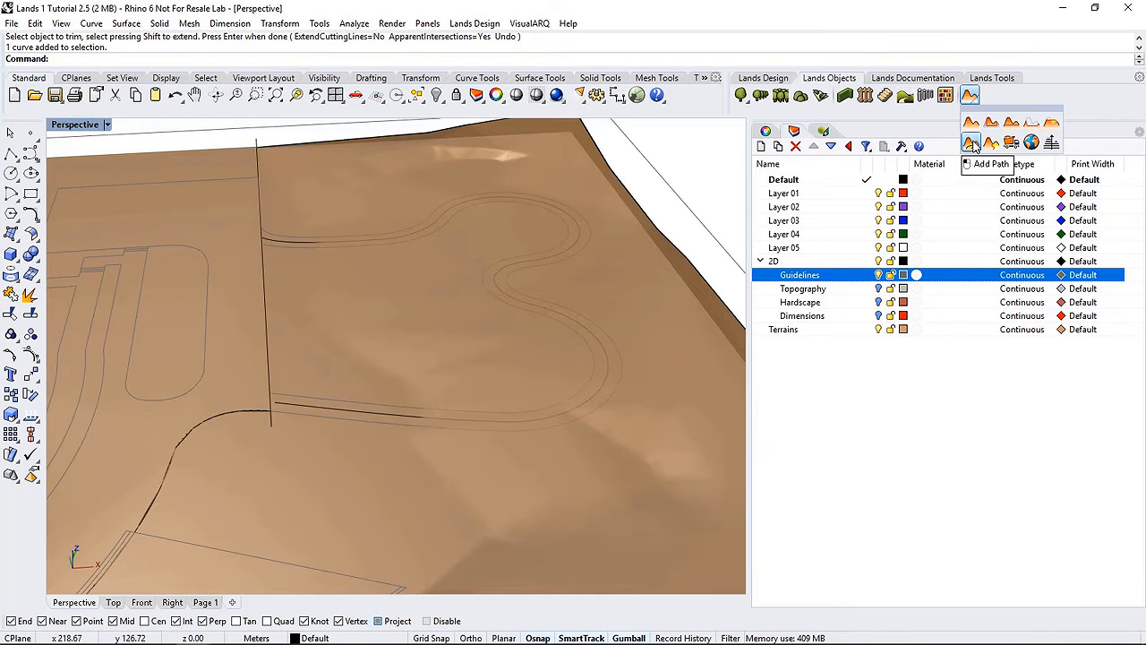
click(974, 146)
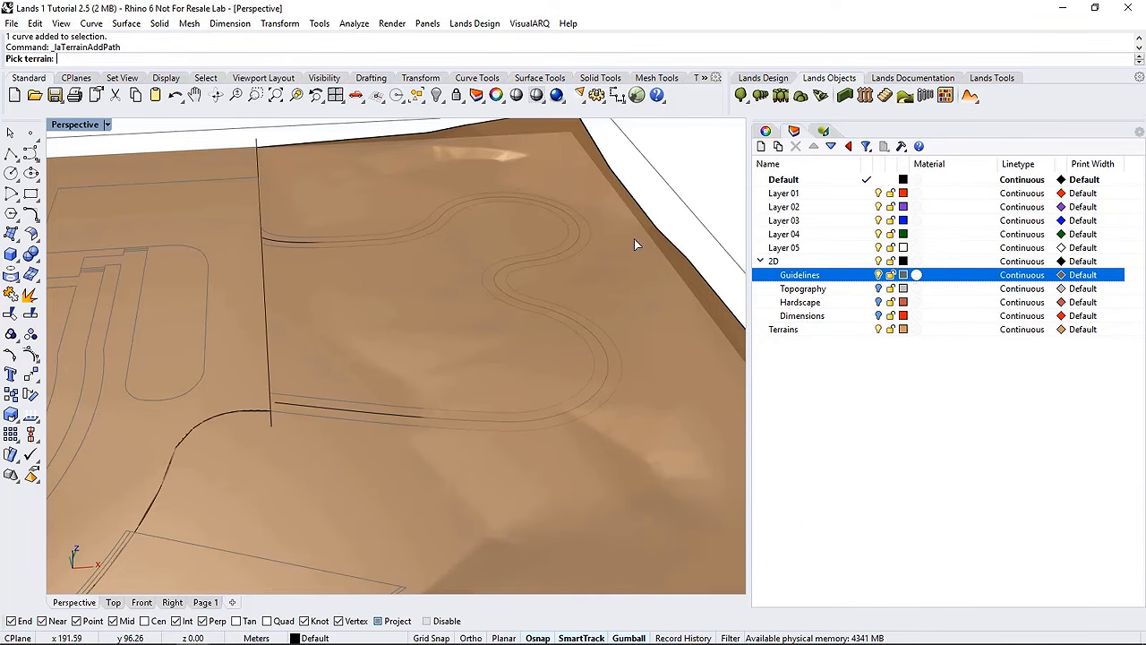
click(634, 240)
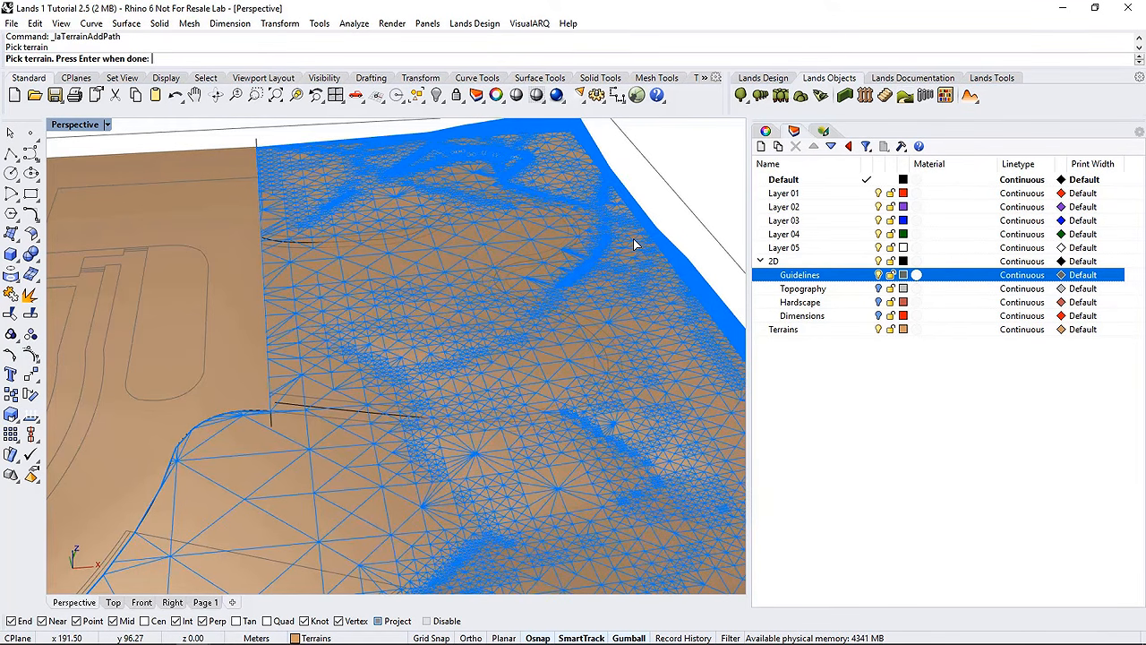
key(Return)
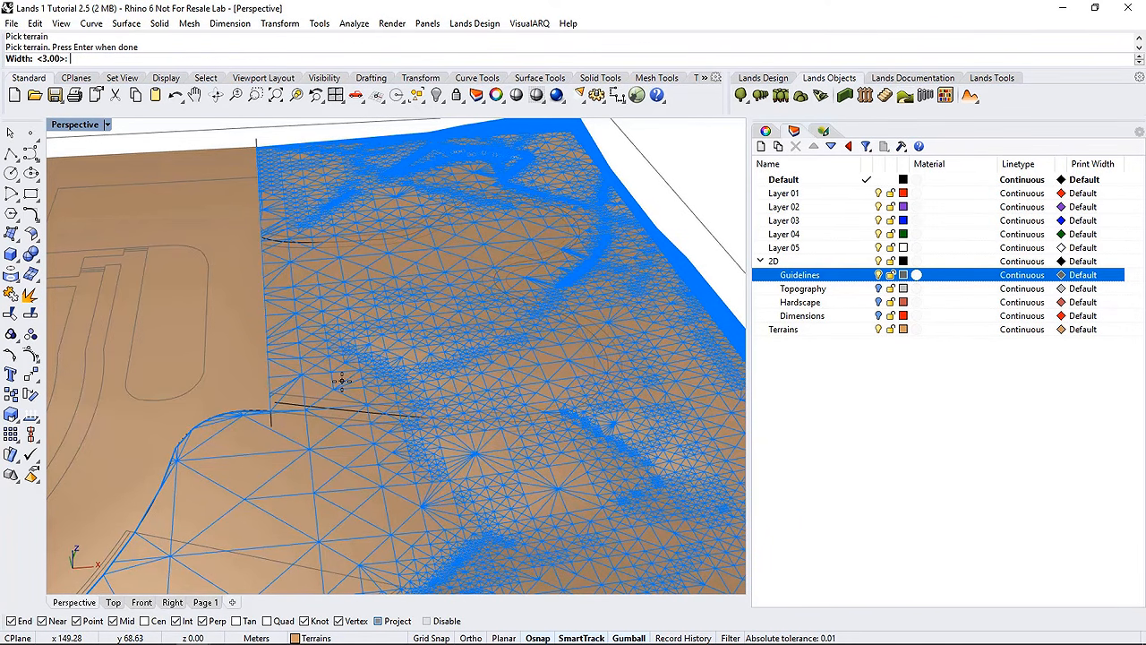
key(Return)
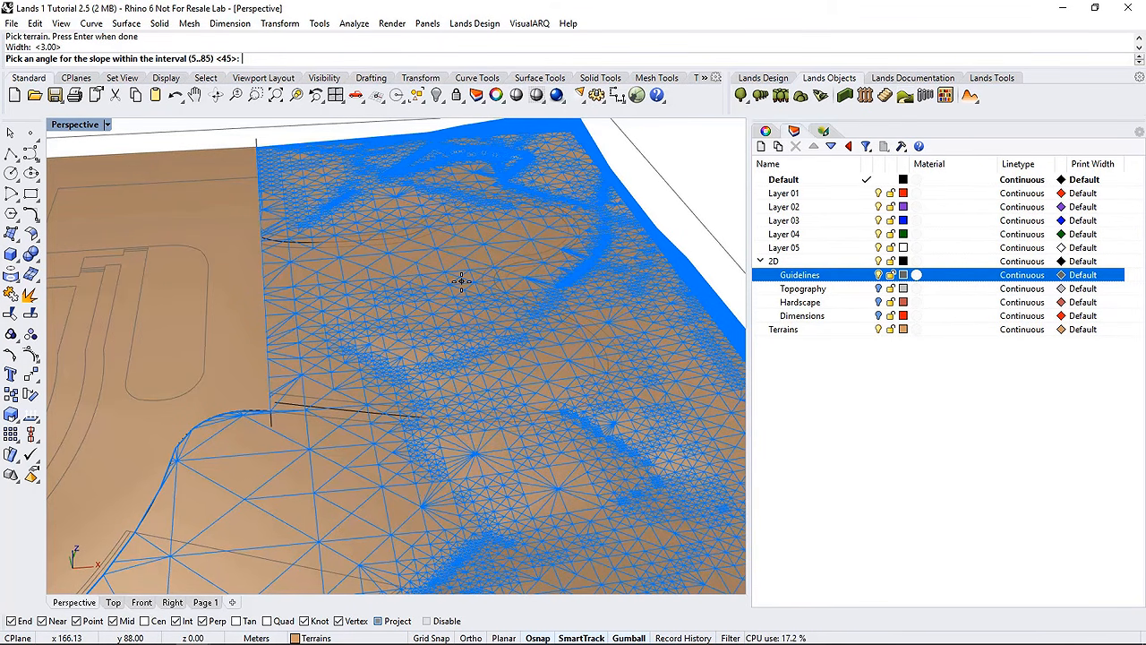
key(Return)
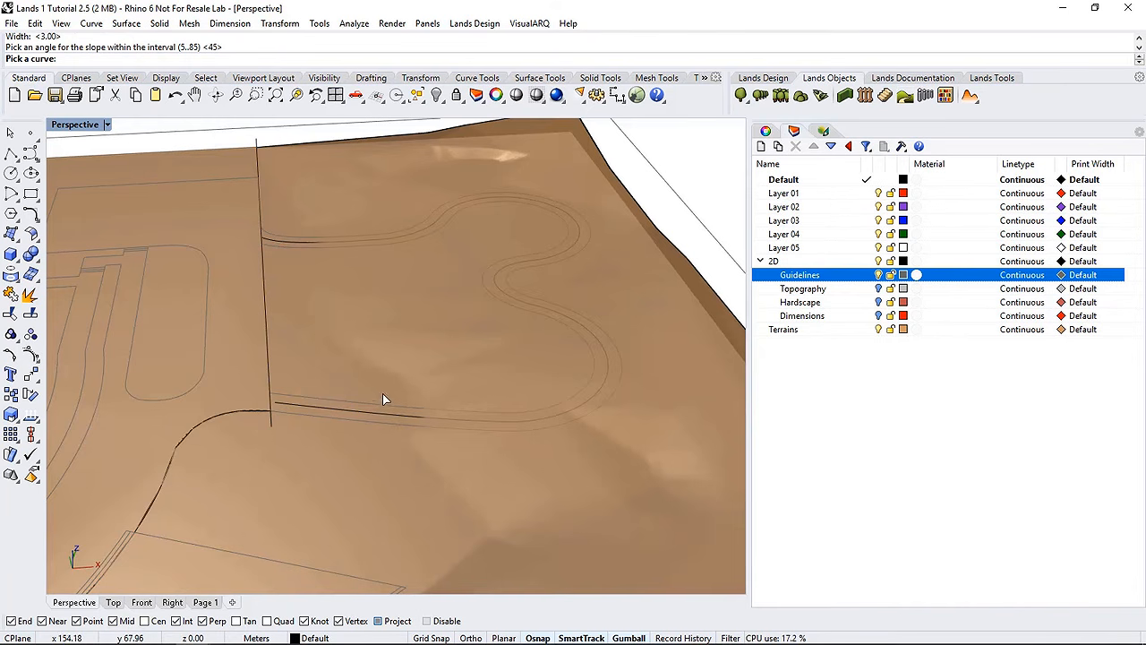
click(373, 416)
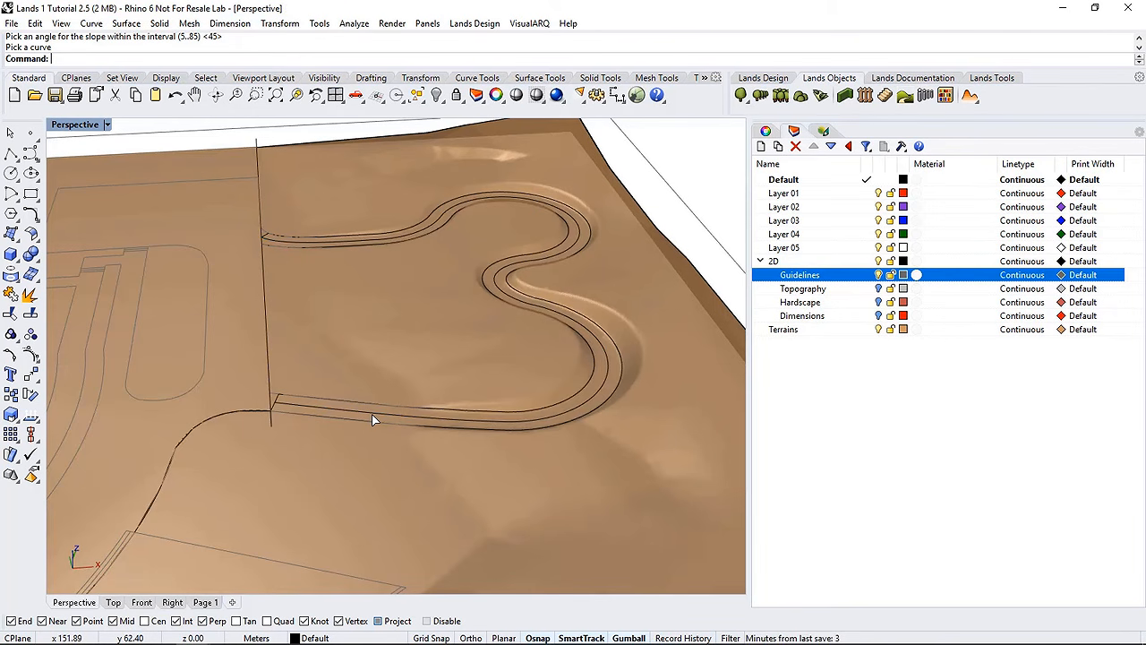
Inspect the new path from several angles and examine the terrain's input data, including the subdivision the path added
right_drag(317, 464, 440, 430)
right_drag(352, 467, 342, 472)
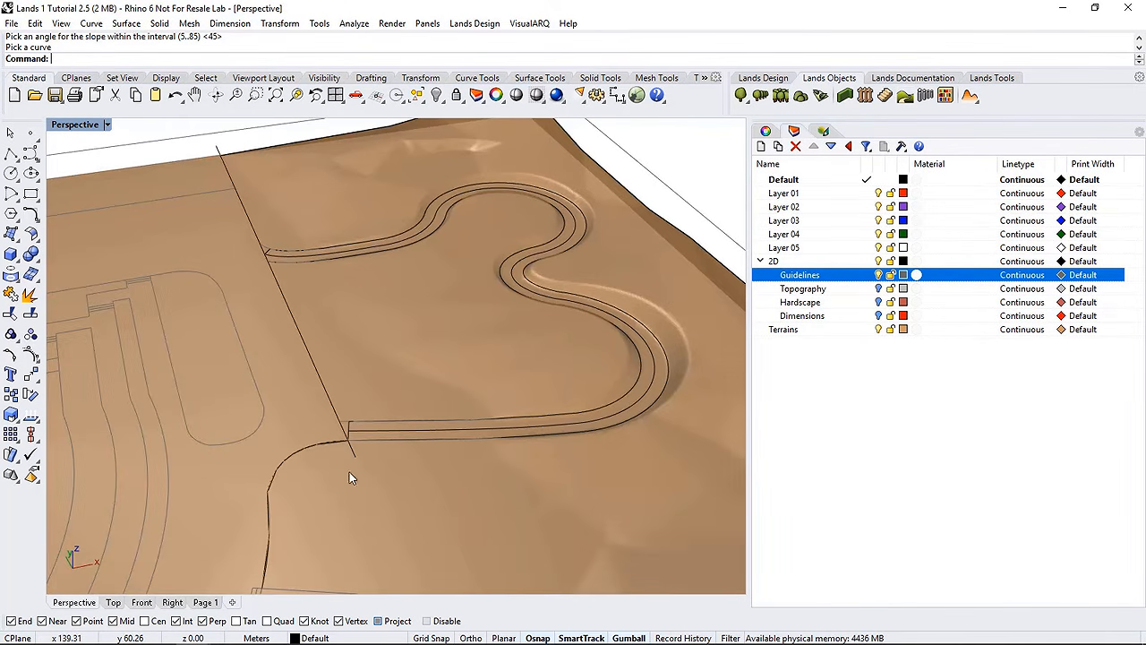
right_drag(484, 437, 442, 435)
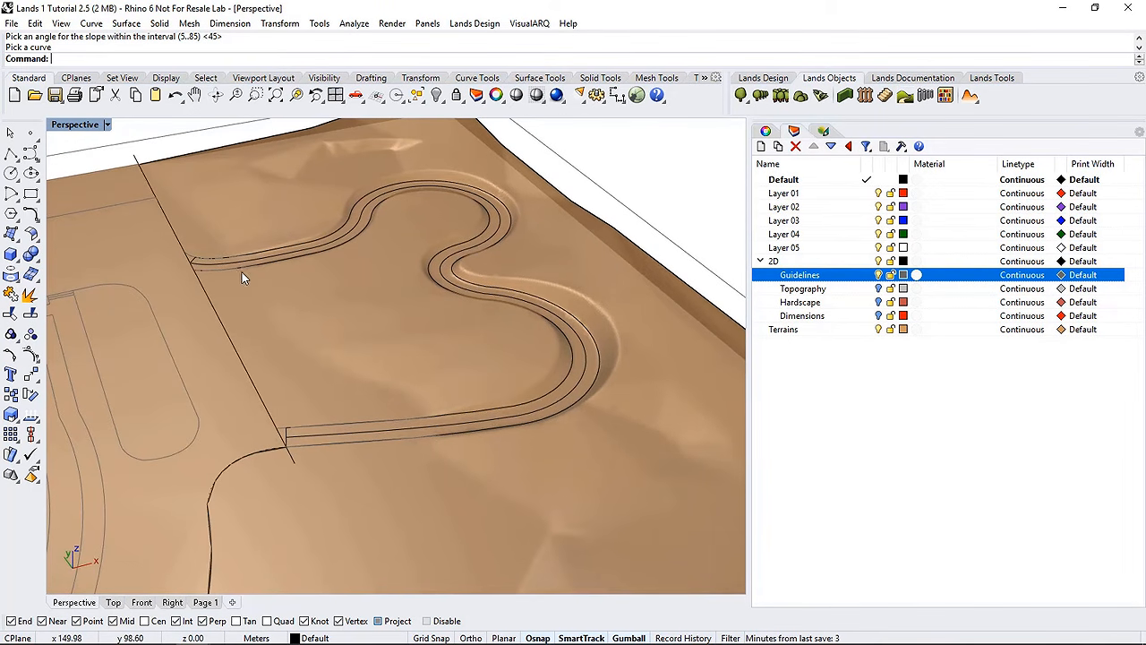
click(432, 329)
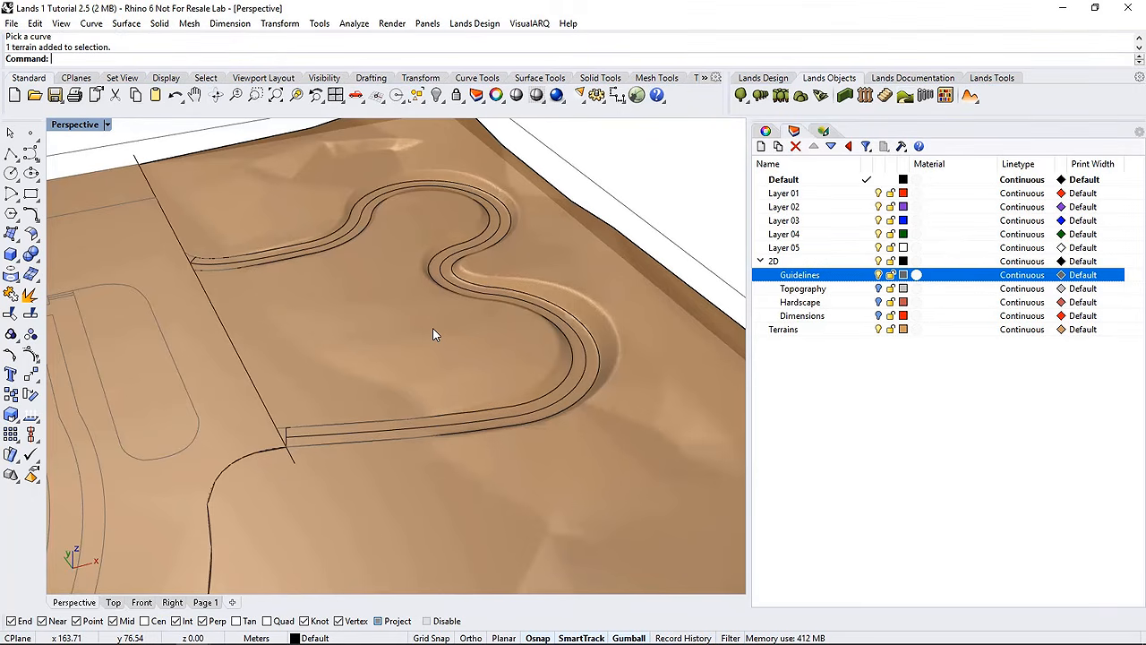
click(823, 132)
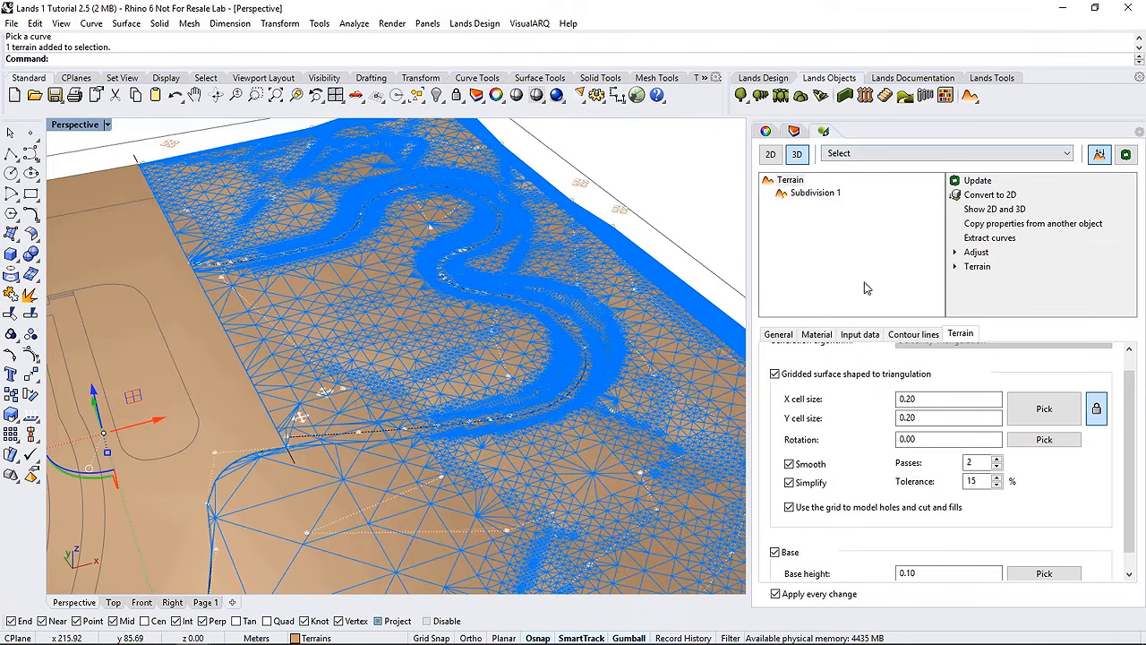
click(860, 335)
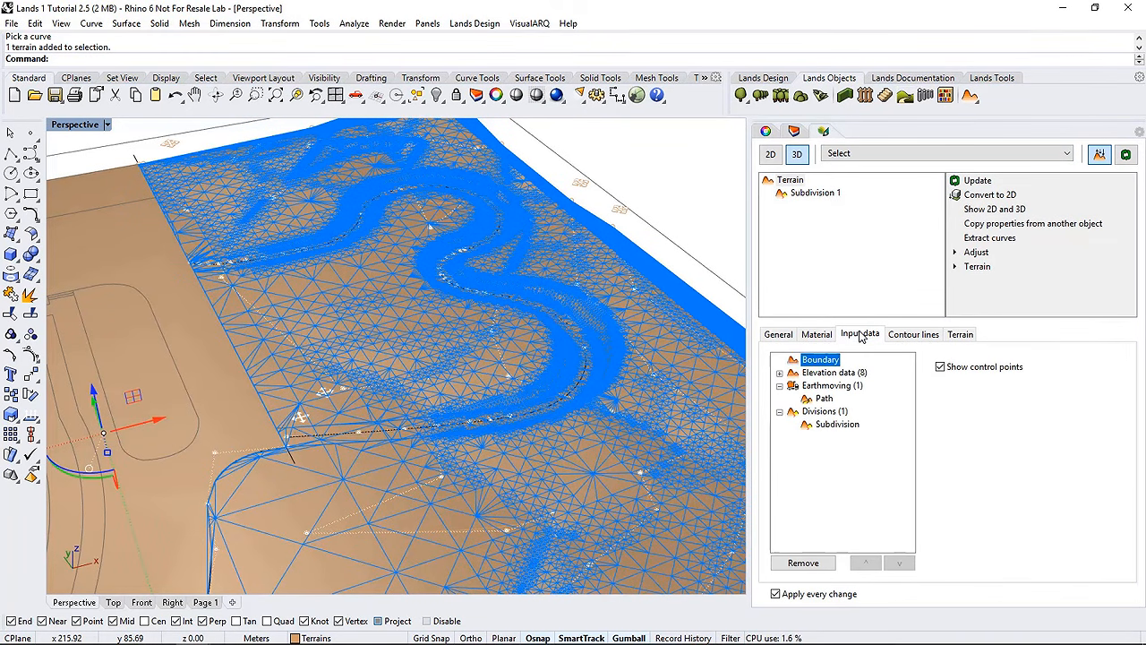
click(825, 426)
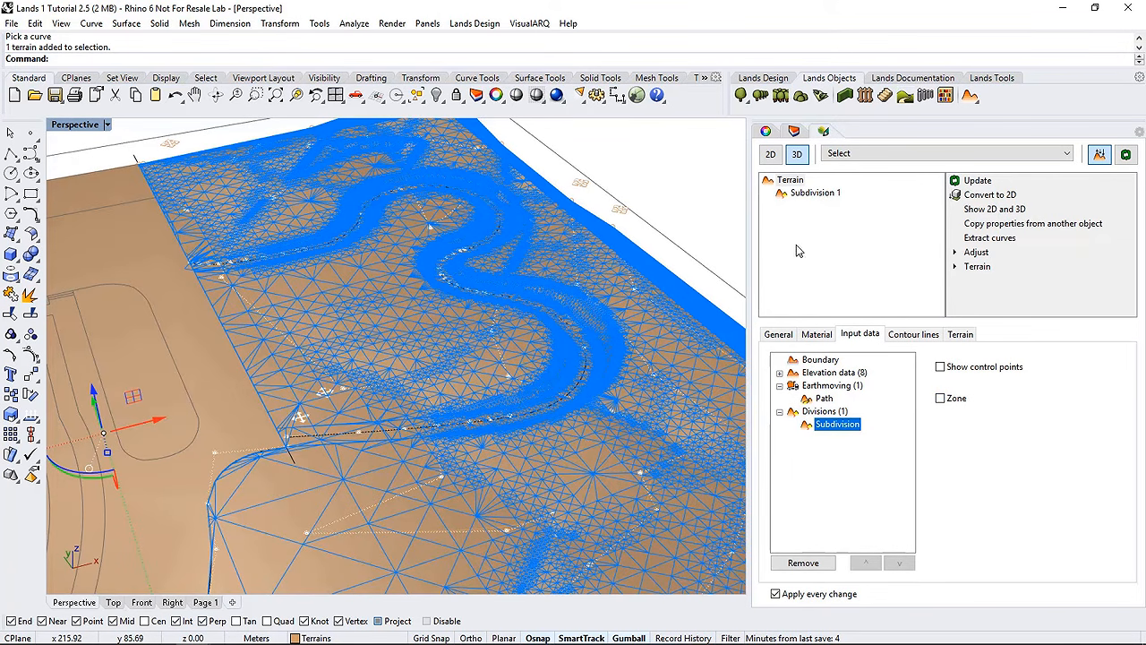
Assign the dirt1 texture from the AccuRender Site textures as the material of the path's terrain subdivision
click(802, 194)
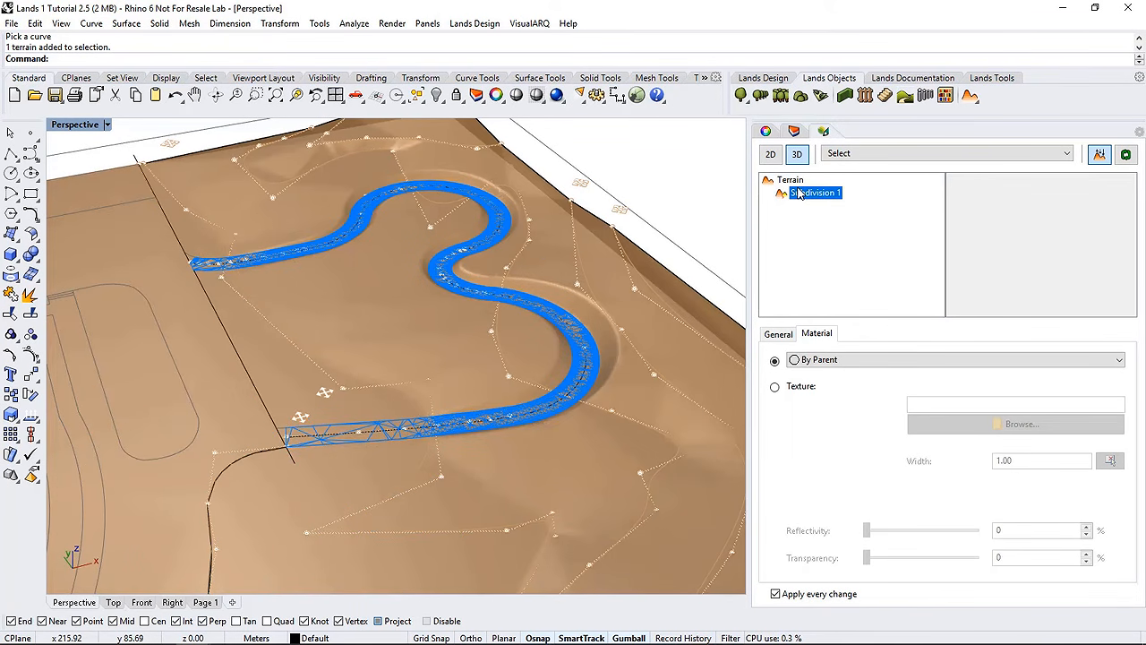
click(775, 388)
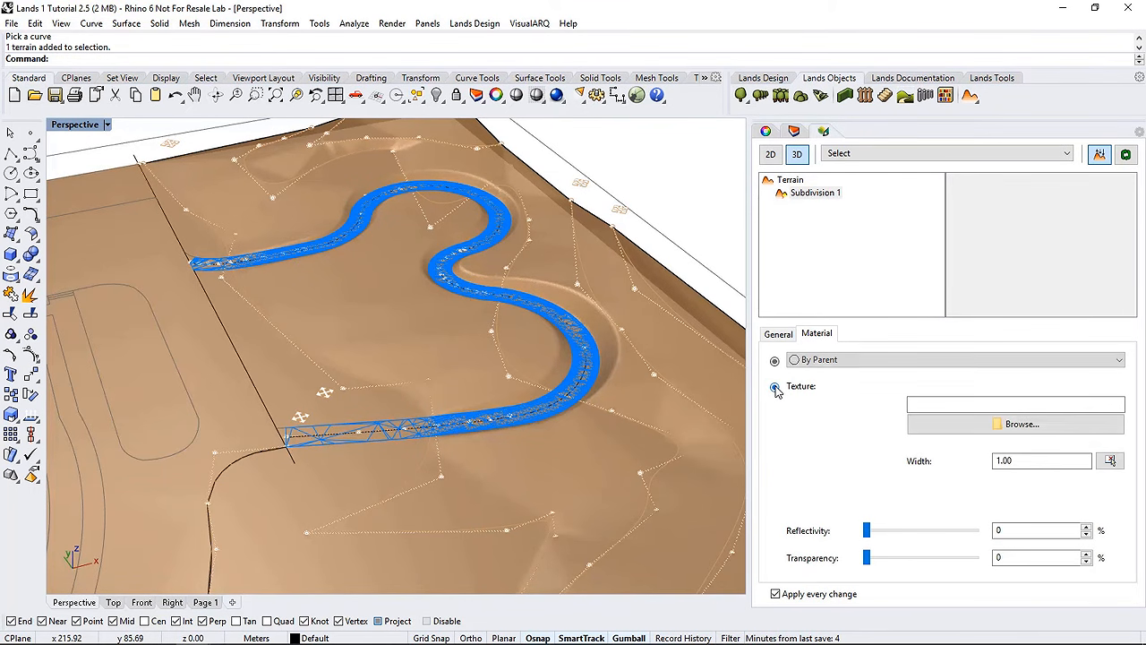
click(942, 426)
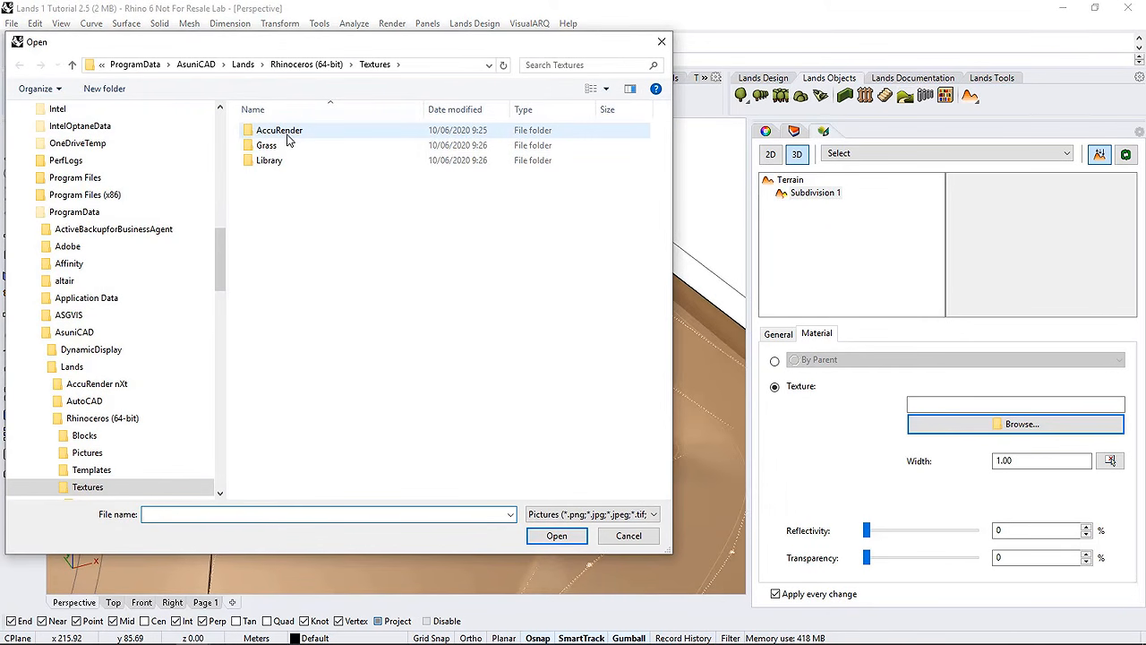
double_click(287, 136)
double_click(263, 294)
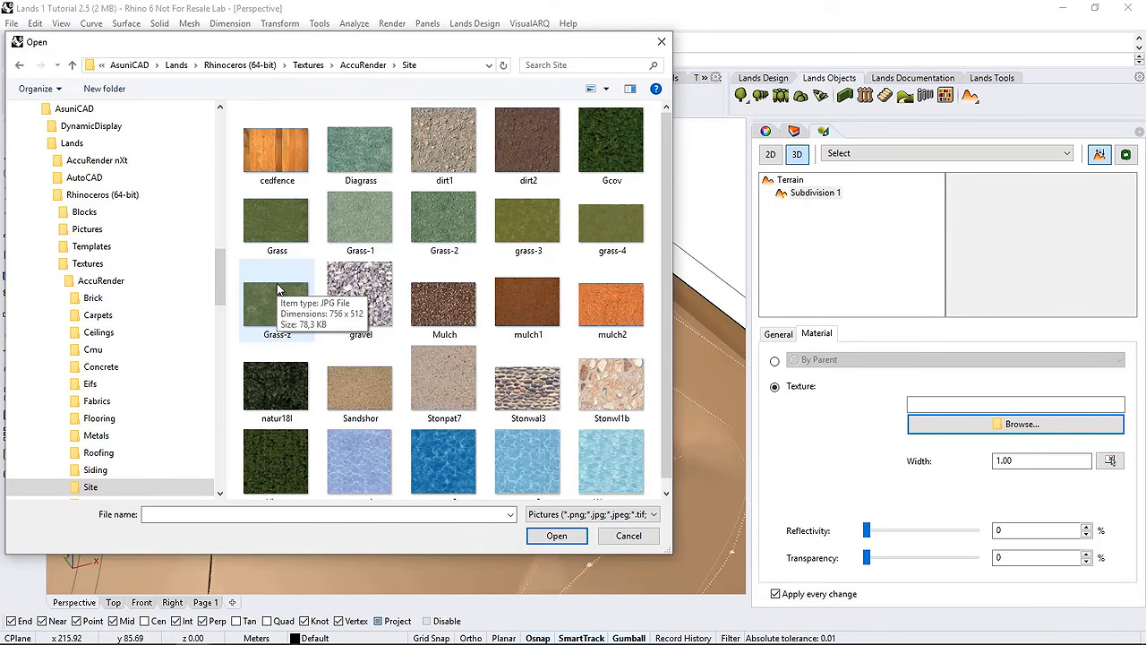
click(430, 143)
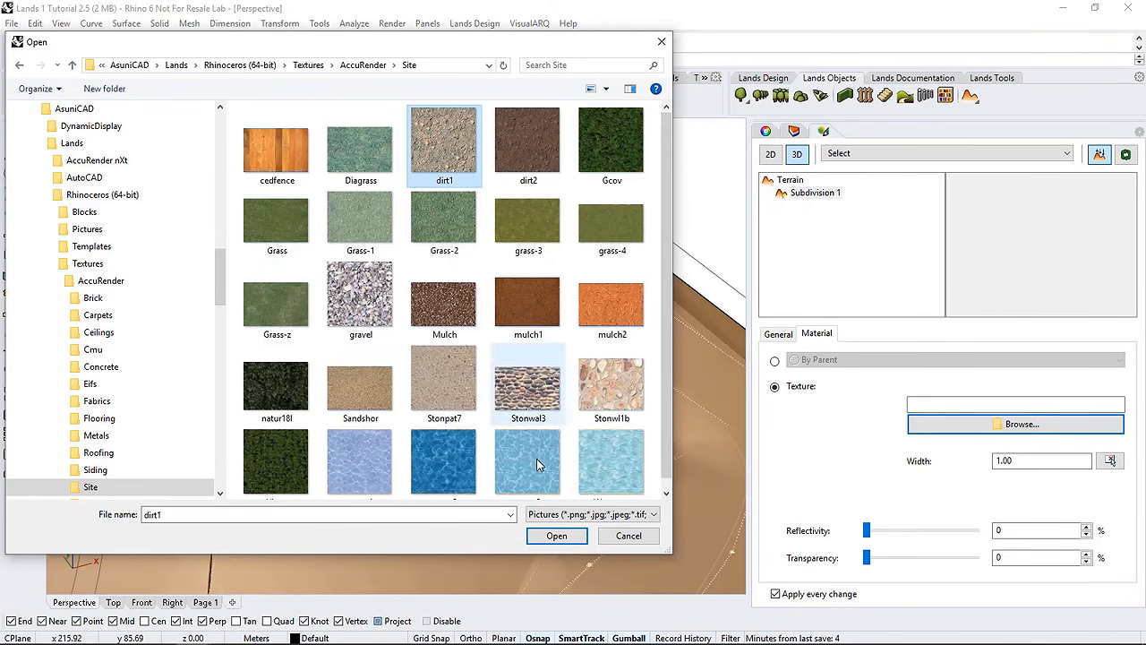
click(556, 535)
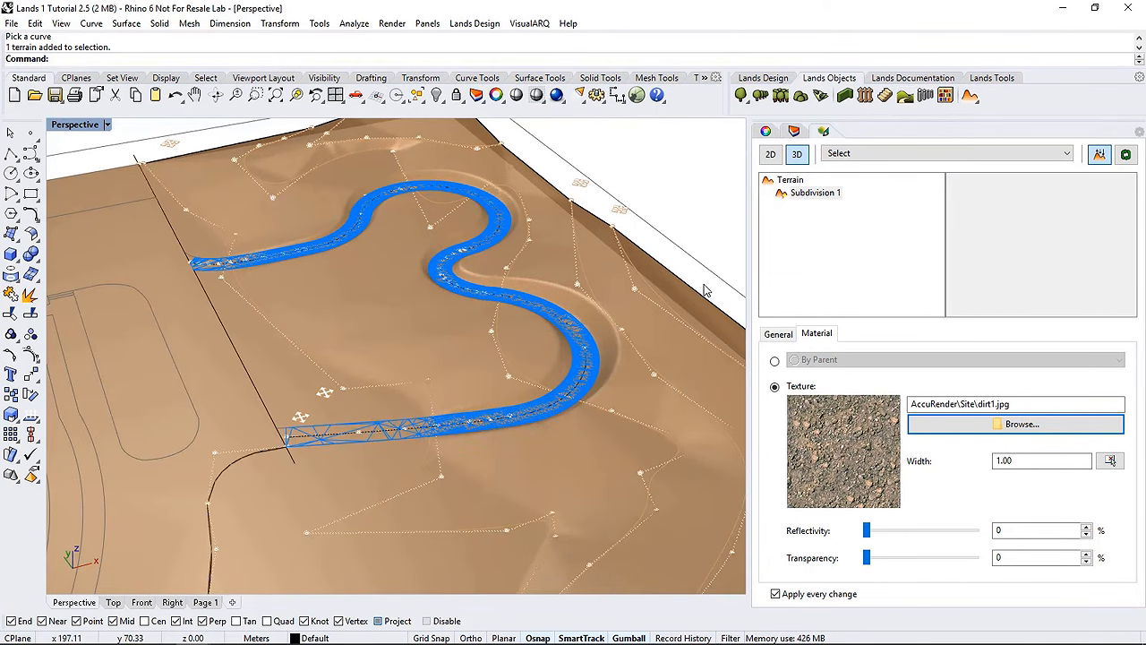
Raise one centre-line control point at the path's large outer bend vertically, then hide the control points
click(710, 241)
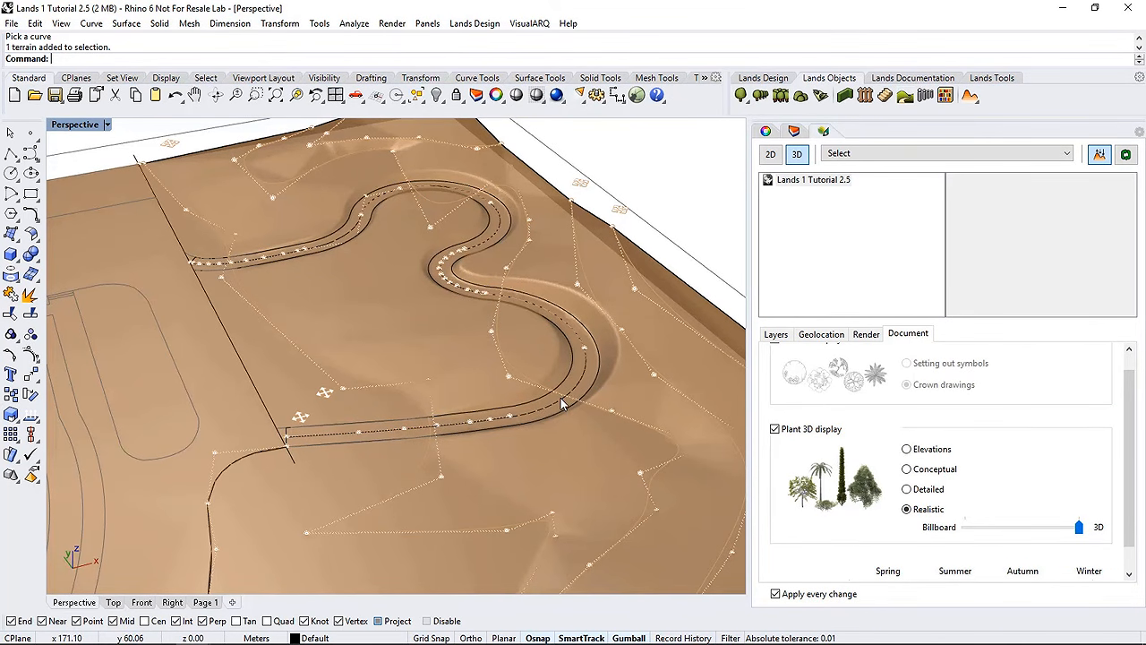
click(583, 347)
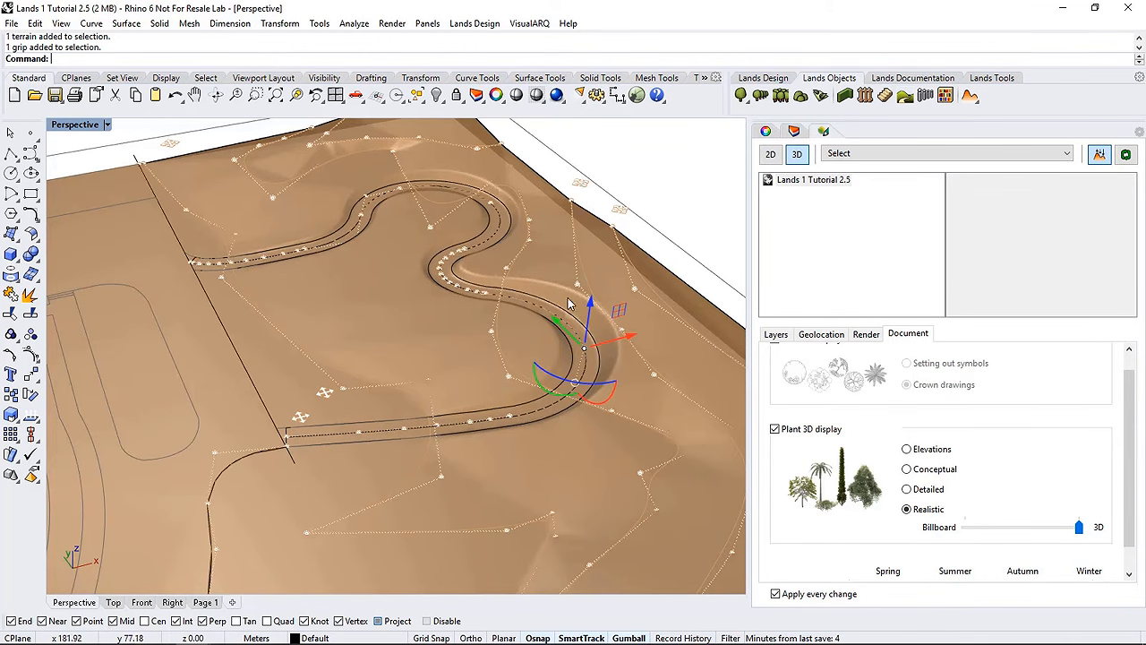
drag(591, 309, 591, 291)
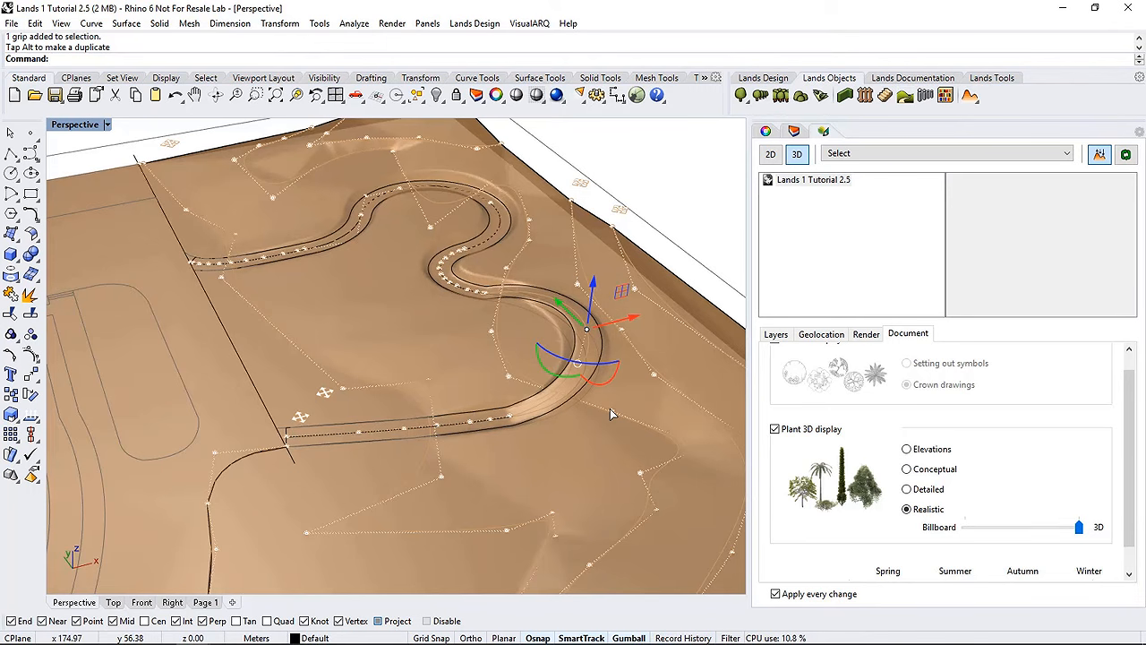
key(Escape)
key(Escape)
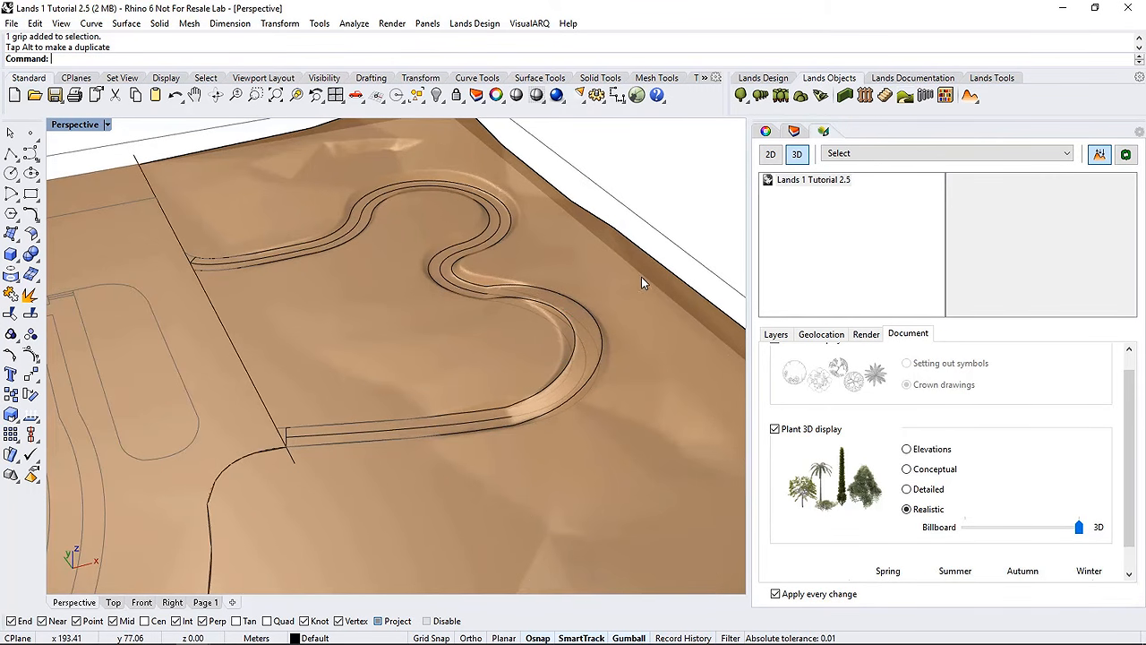
Set the Perspective viewport to Rendered display and examine the textured path on the grass terrain
click(107, 124)
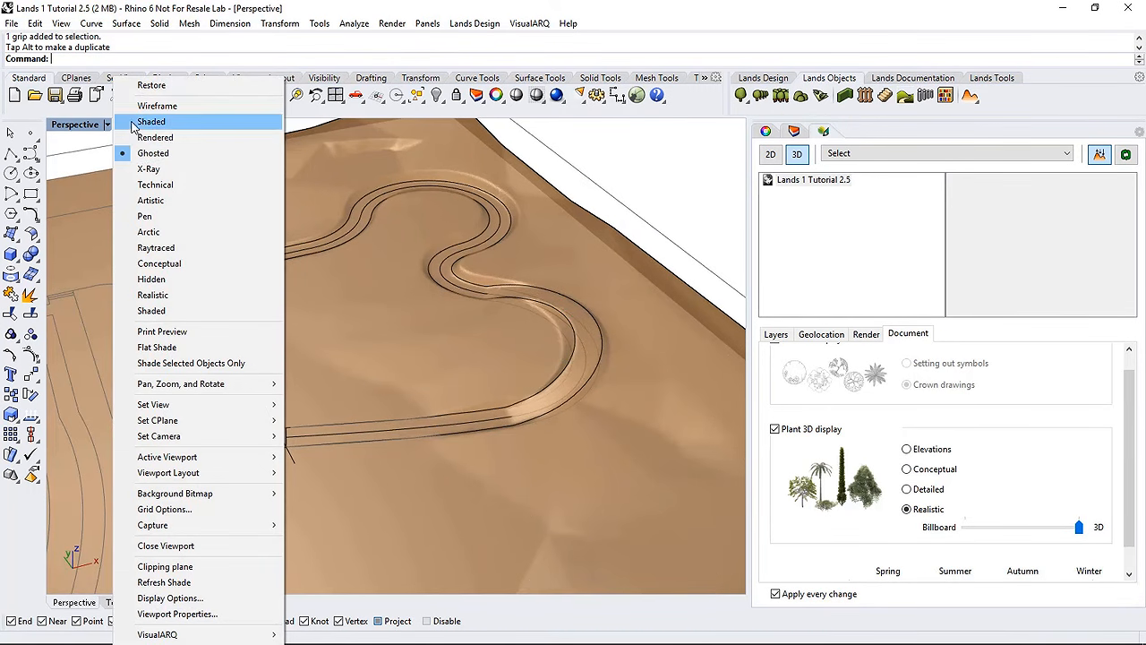
click(141, 141)
right_drag(394, 345, 470, 386)
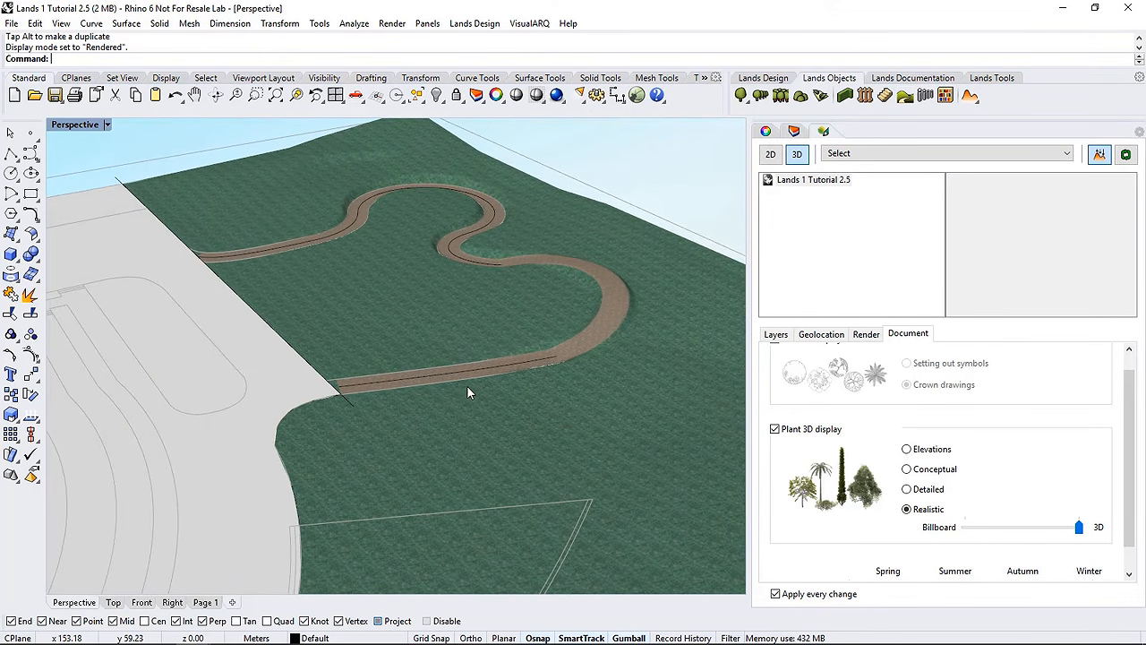
scroll(428, 238, up, 3)
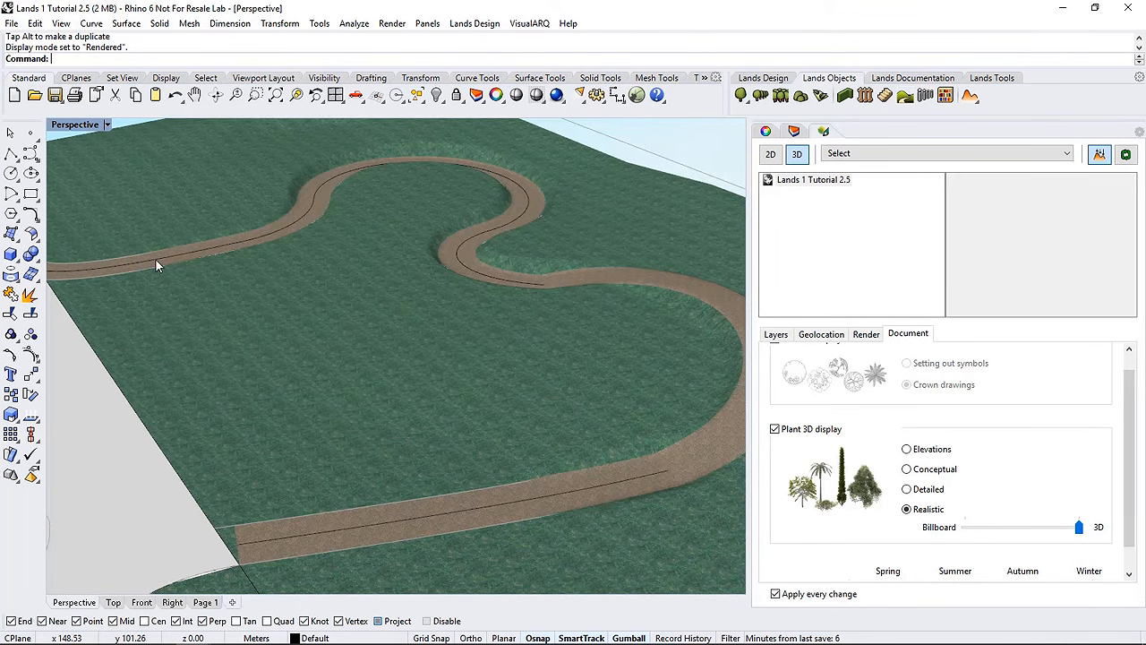
Remove the path from the terrain's earthmoving input data and deselect the terrain
click(353, 231)
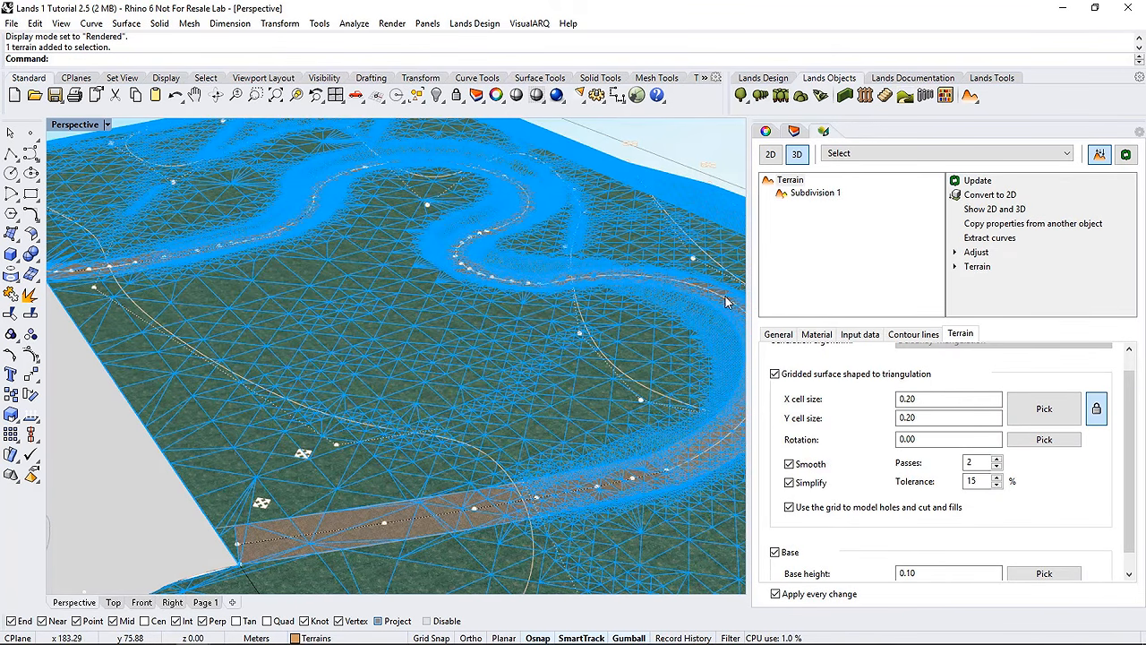
click(849, 337)
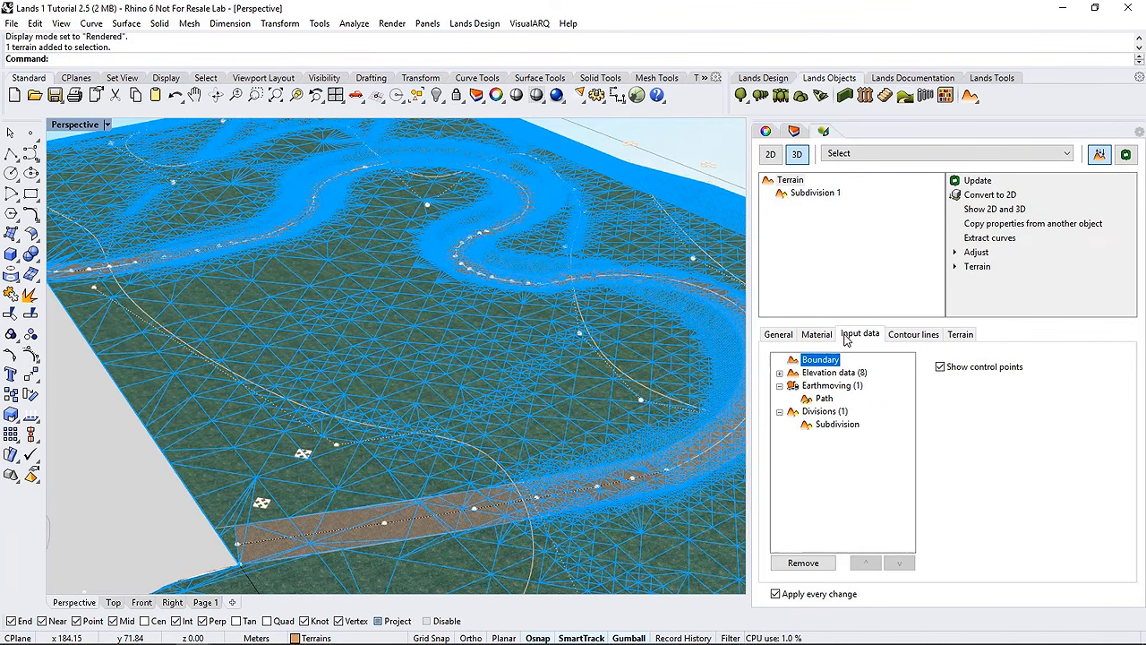
click(824, 399)
click(811, 563)
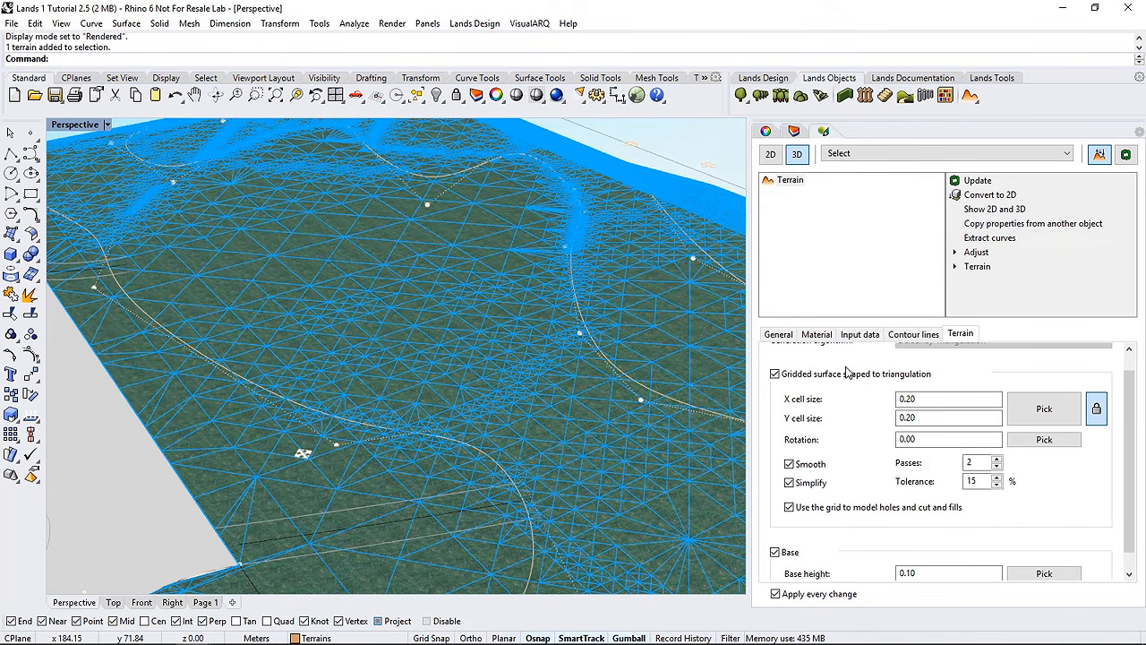
click(847, 336)
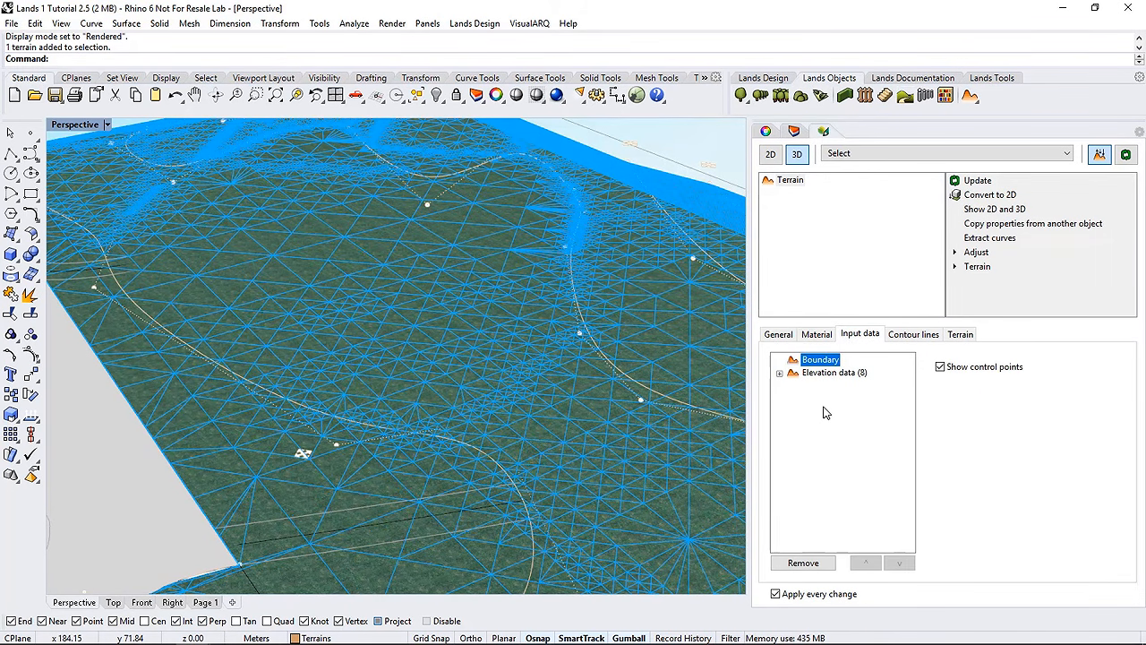
click(700, 142)
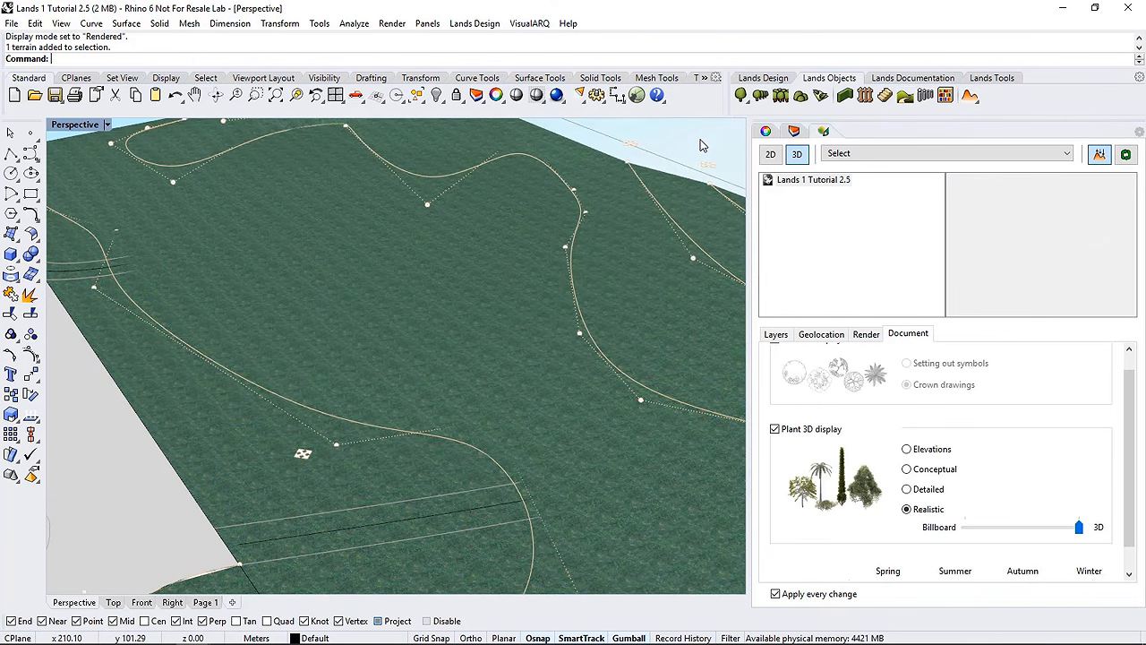
Set the Perspective viewport to Ghosted display and adjust the elevation of the path's centre-line curve to the terrain
click(107, 125)
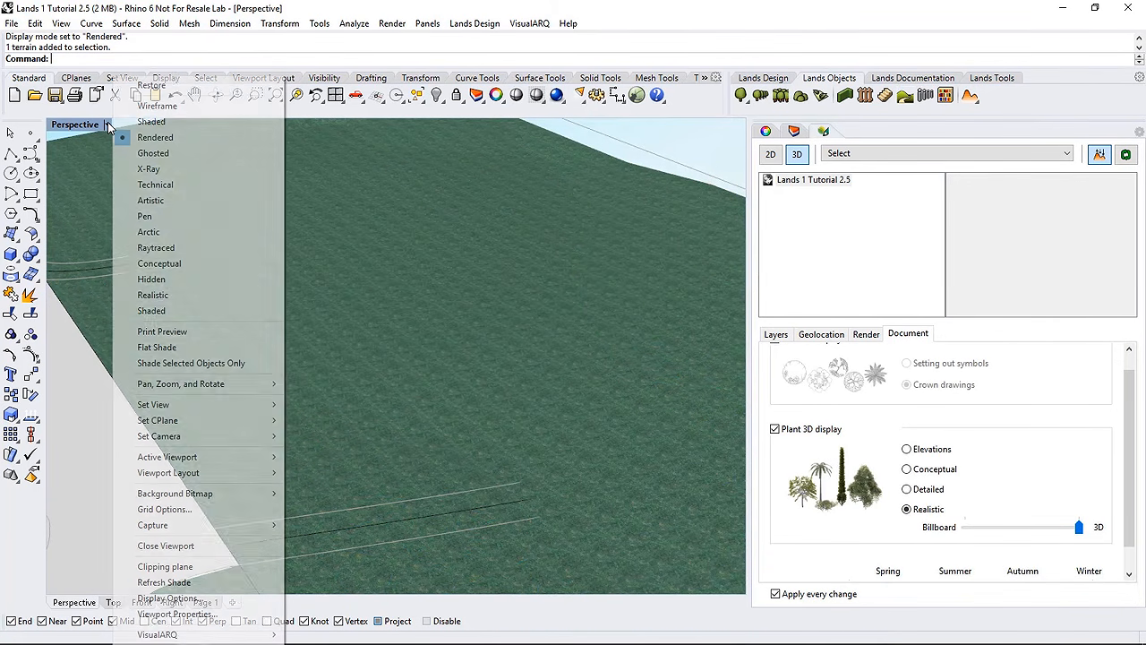
click(135, 154)
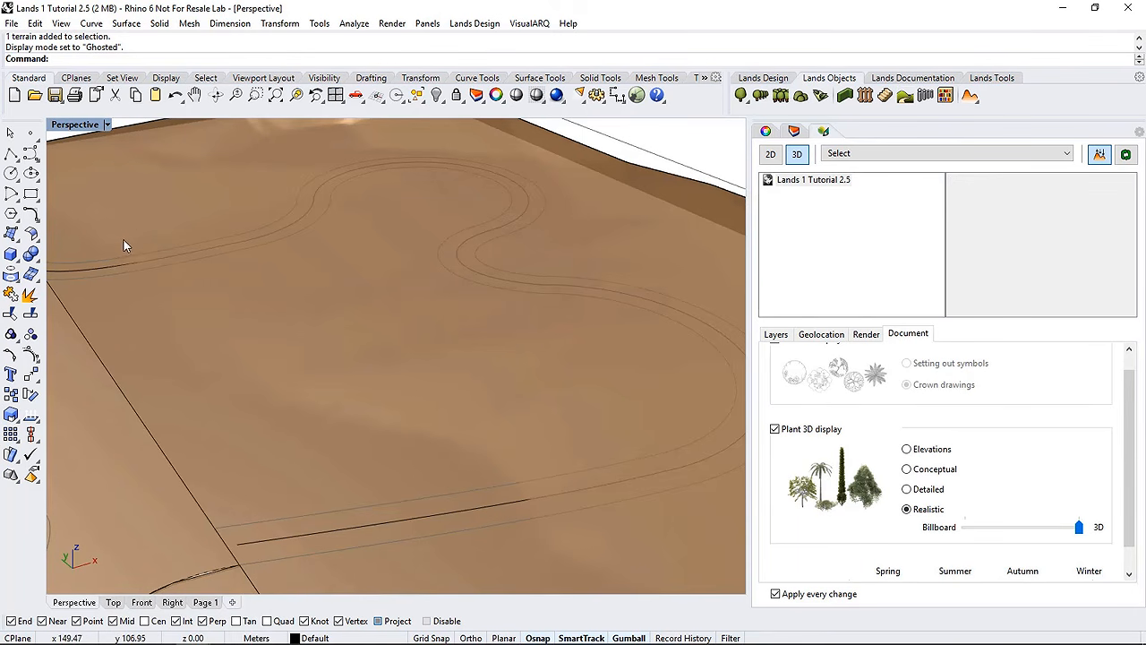
click(105, 266)
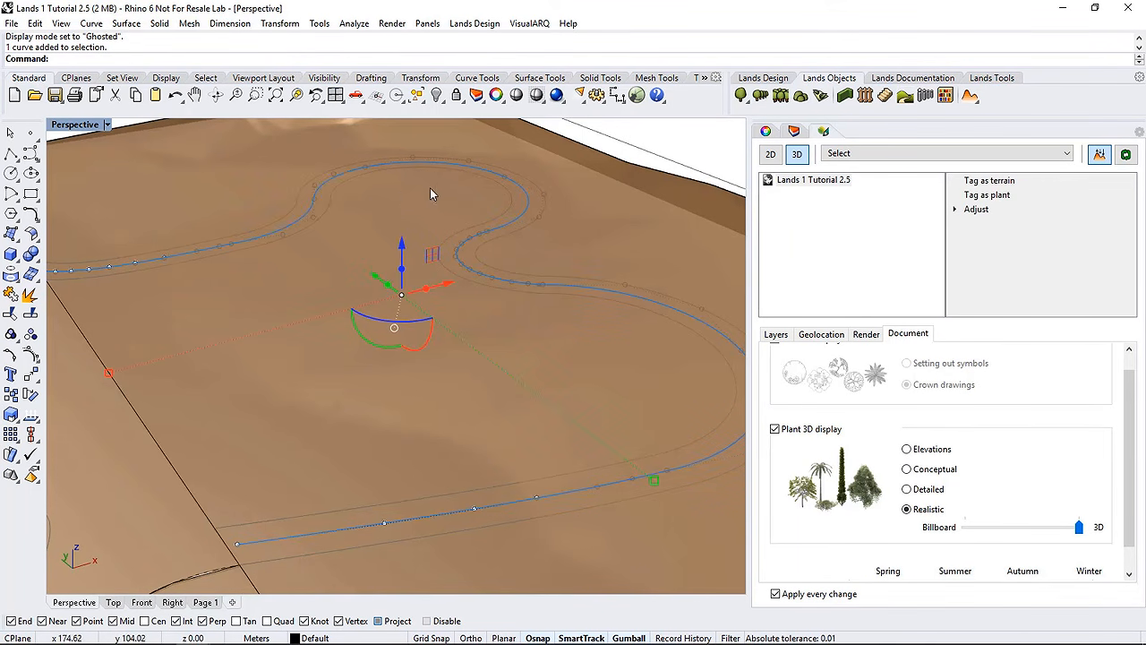
click(975, 212)
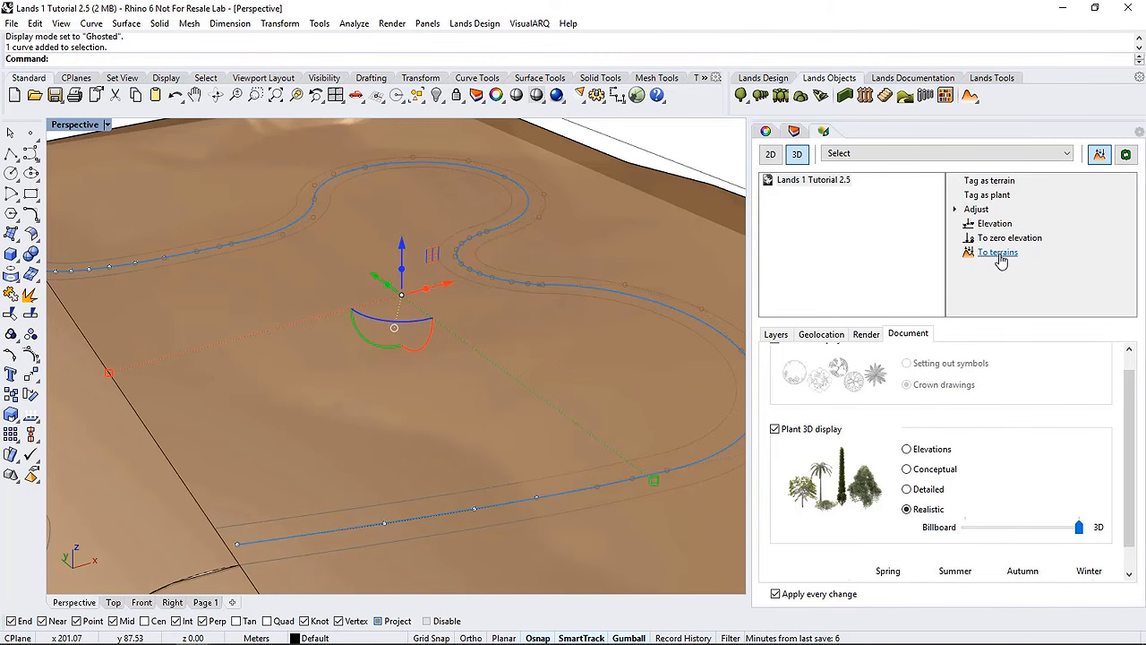
click(999, 254)
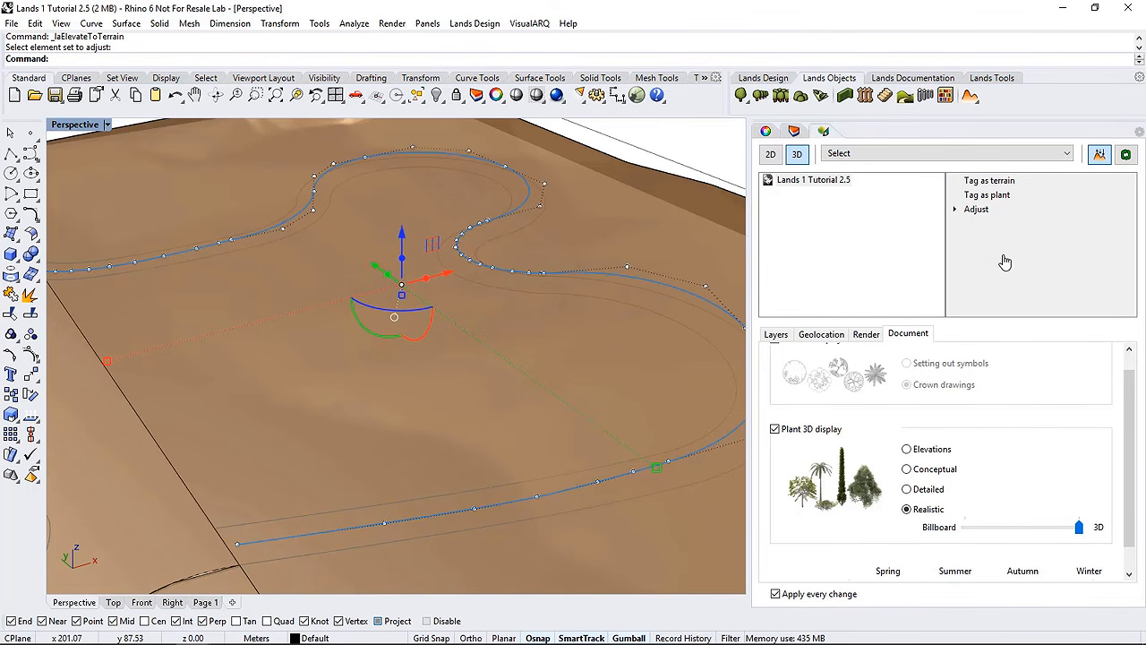
mouse_move(616, 347)
right_down()
mouse_move(561, 314)
mouse_move(596, 309)
mouse_move(605, 339)
right_up()
click(654, 148)
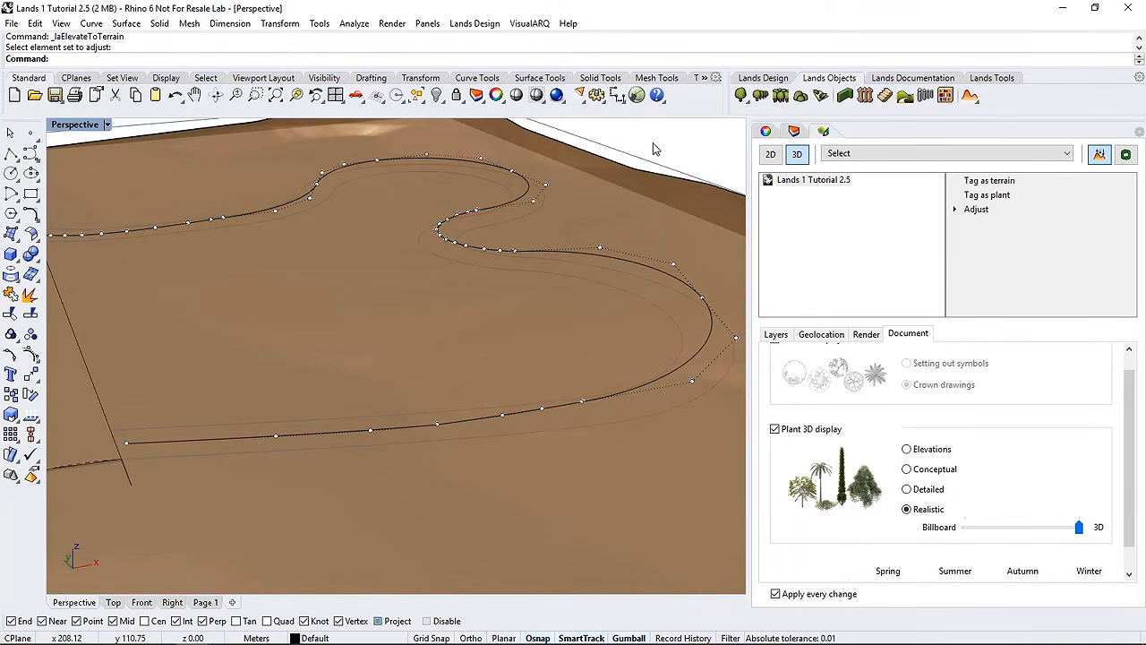
Add a path to the terrain along the adjusted centre-line curve, with a width of 3.00 and a slope angle of 45
click(975, 101)
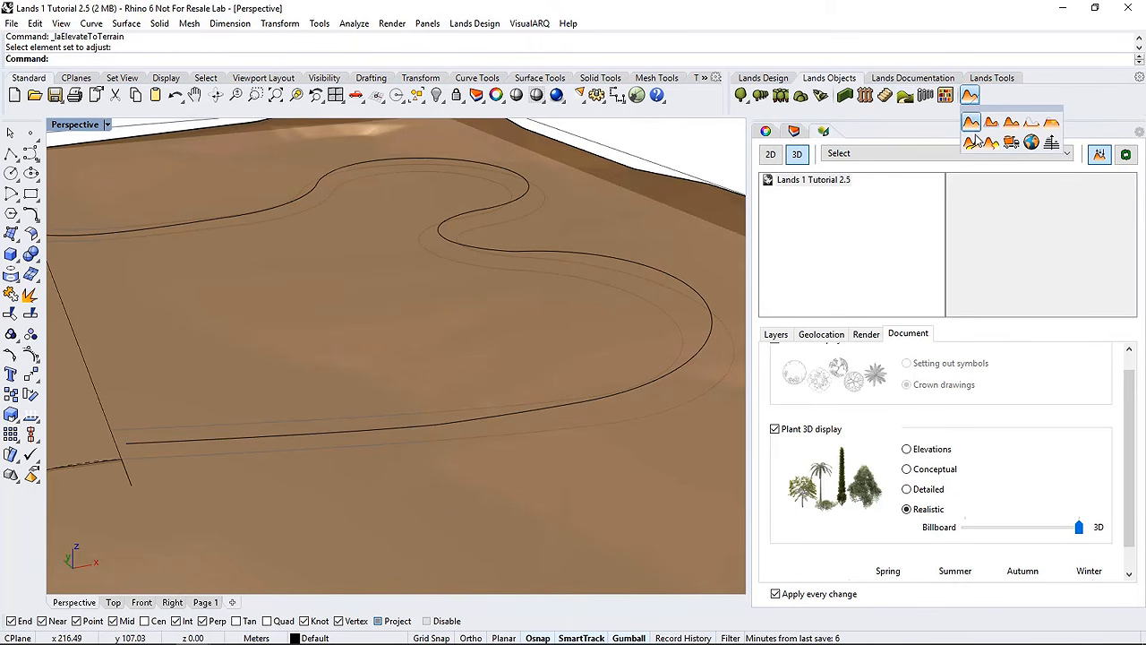
click(973, 144)
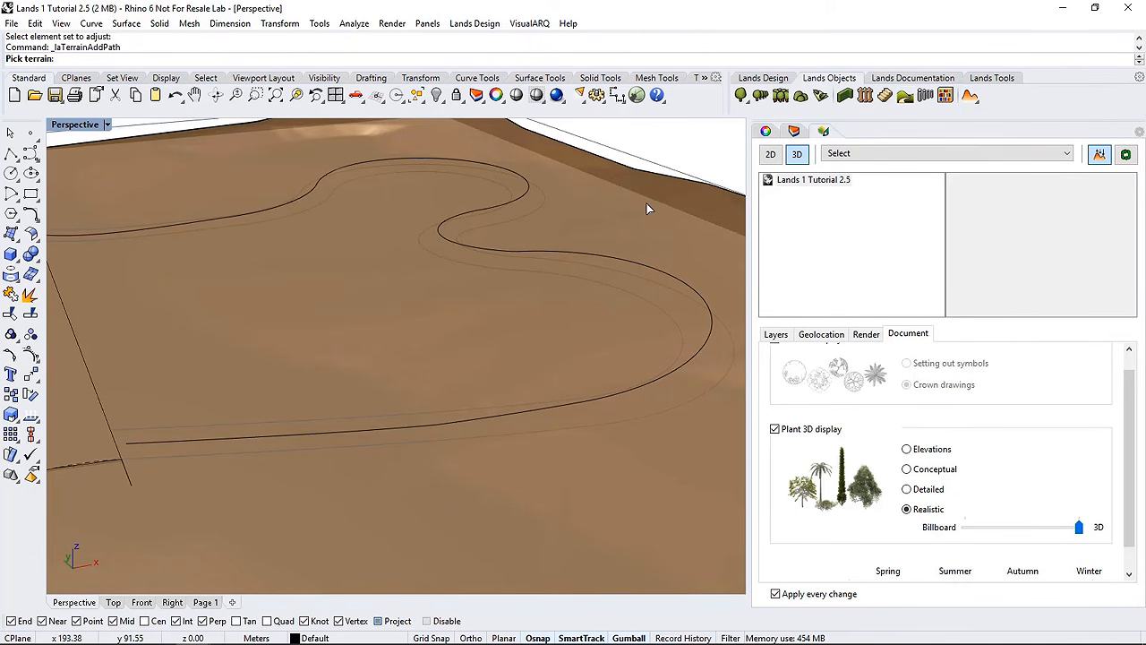
click(633, 216)
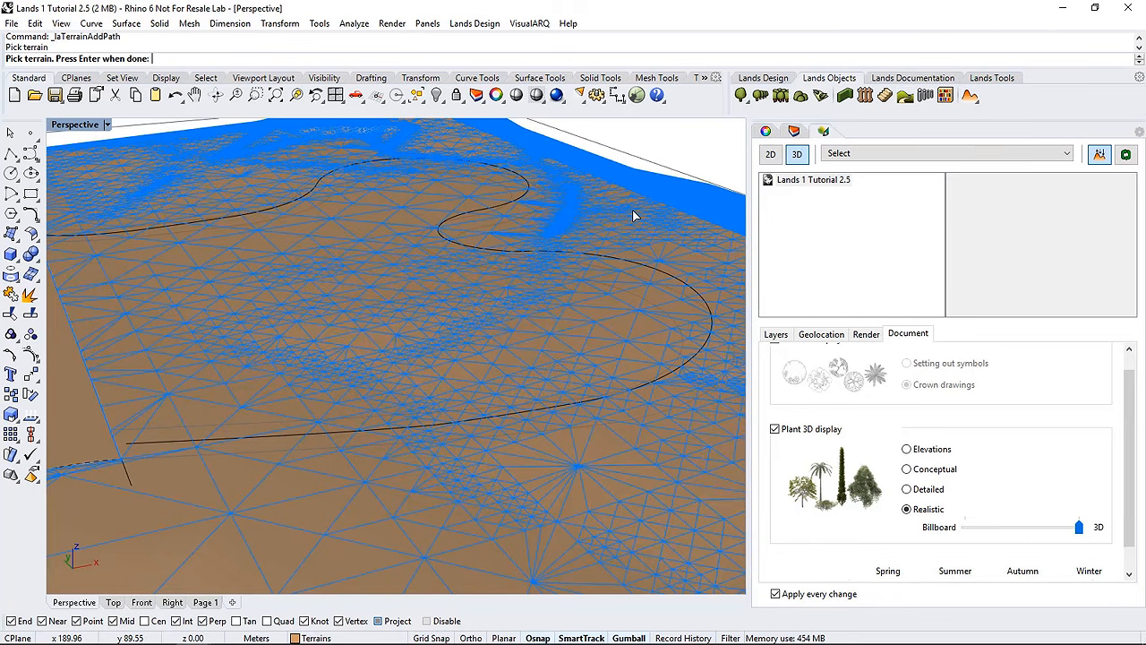
key(Return)
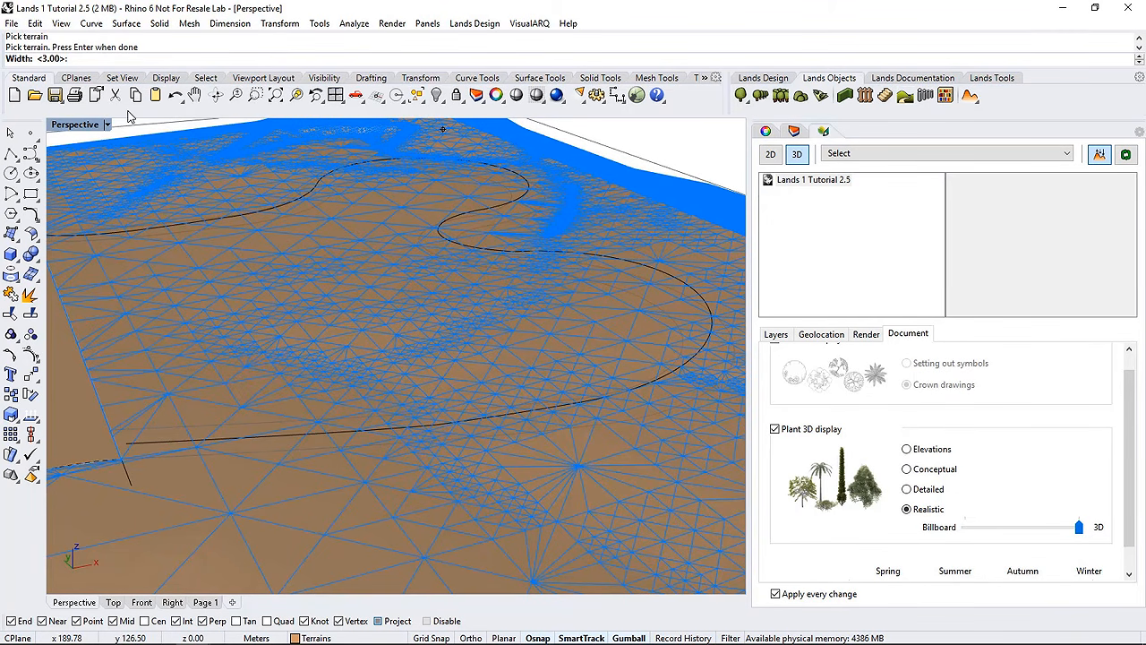
key(Return)
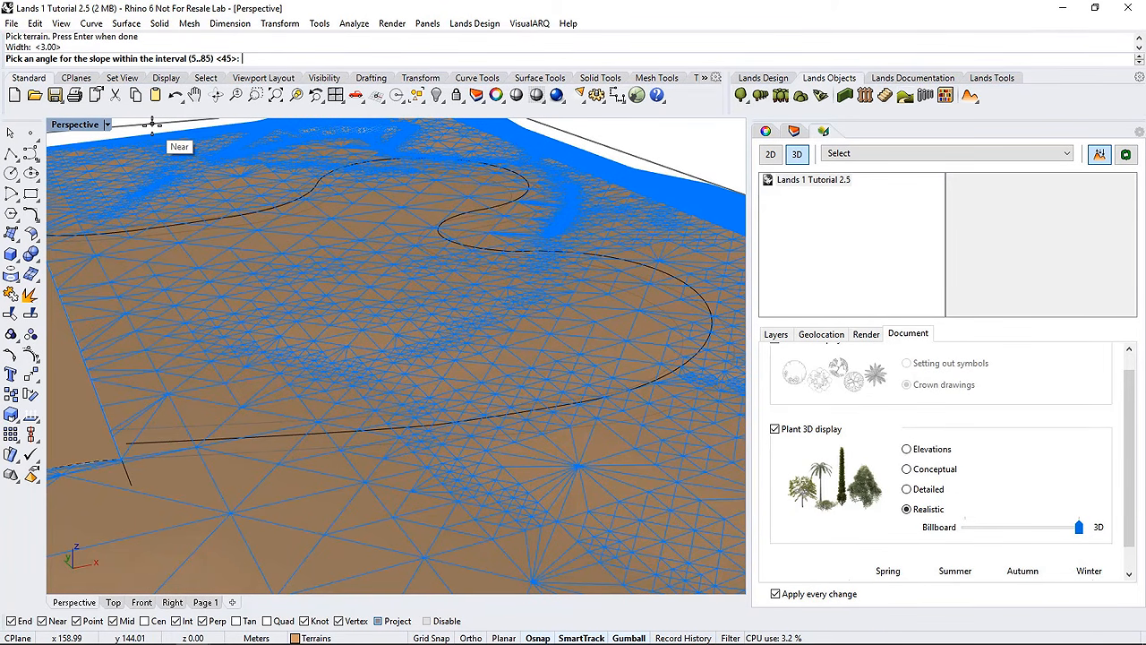
key(Return)
click(681, 365)
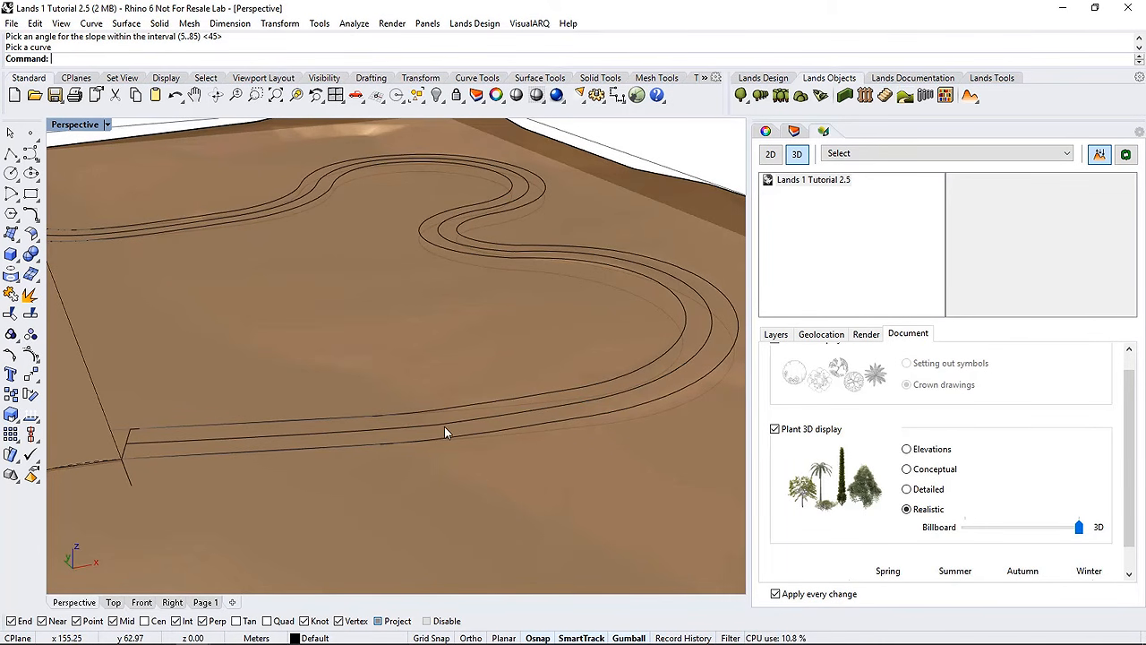
Assign the texture AccuRender\Site\dirt1.jpg to the terrain's path subdivision
click(517, 348)
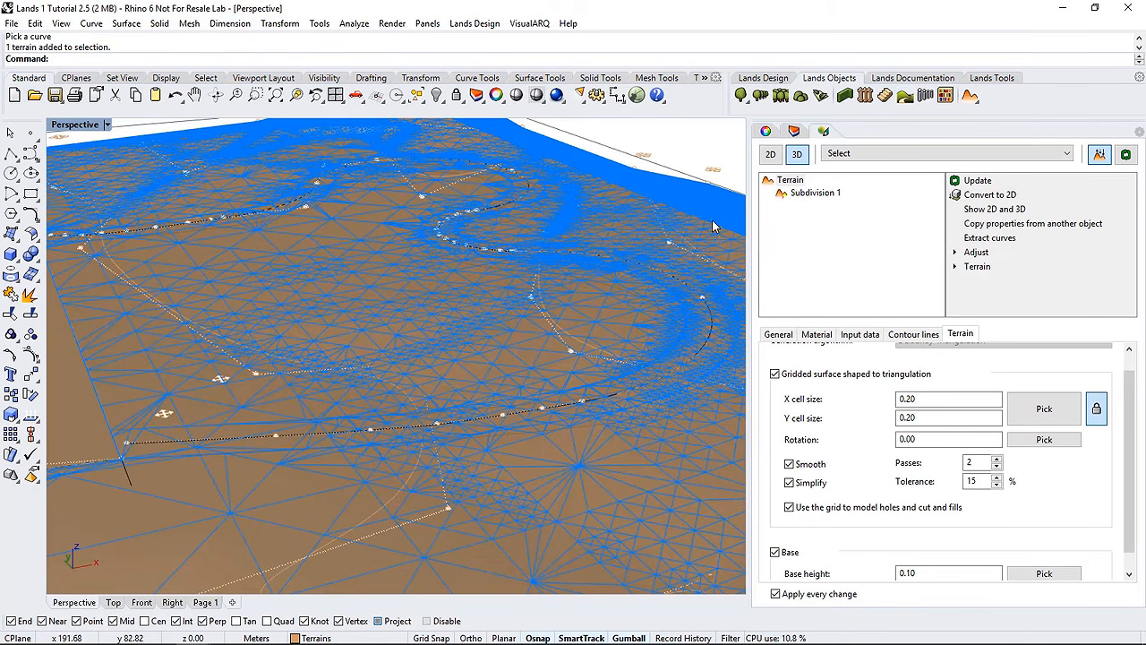
click(804, 196)
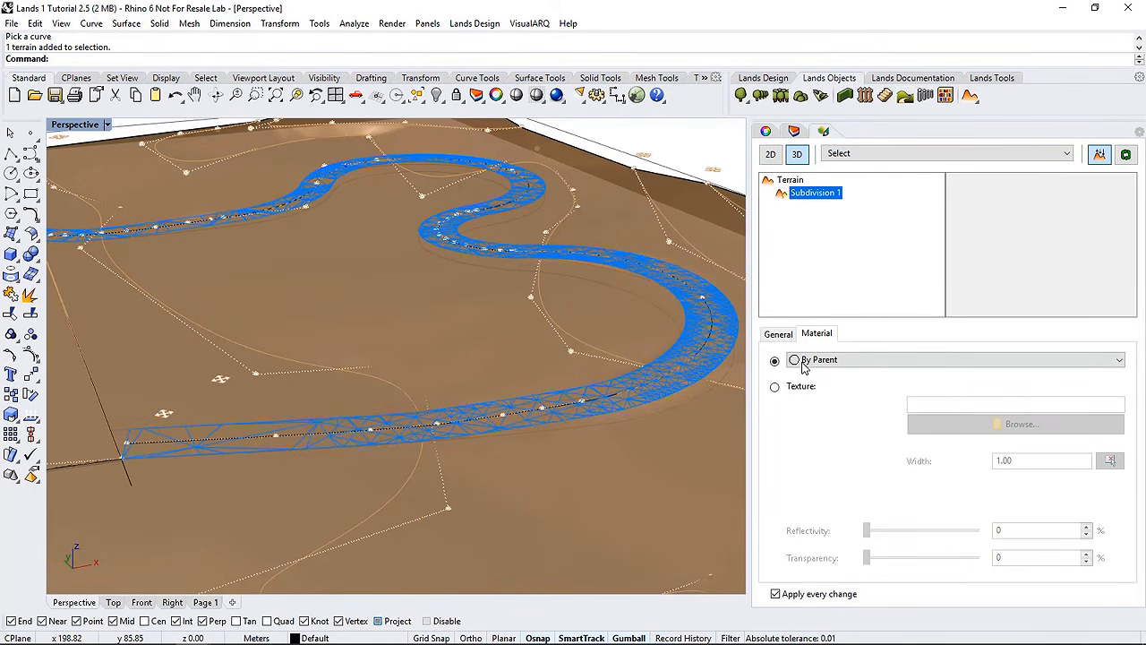
click(775, 388)
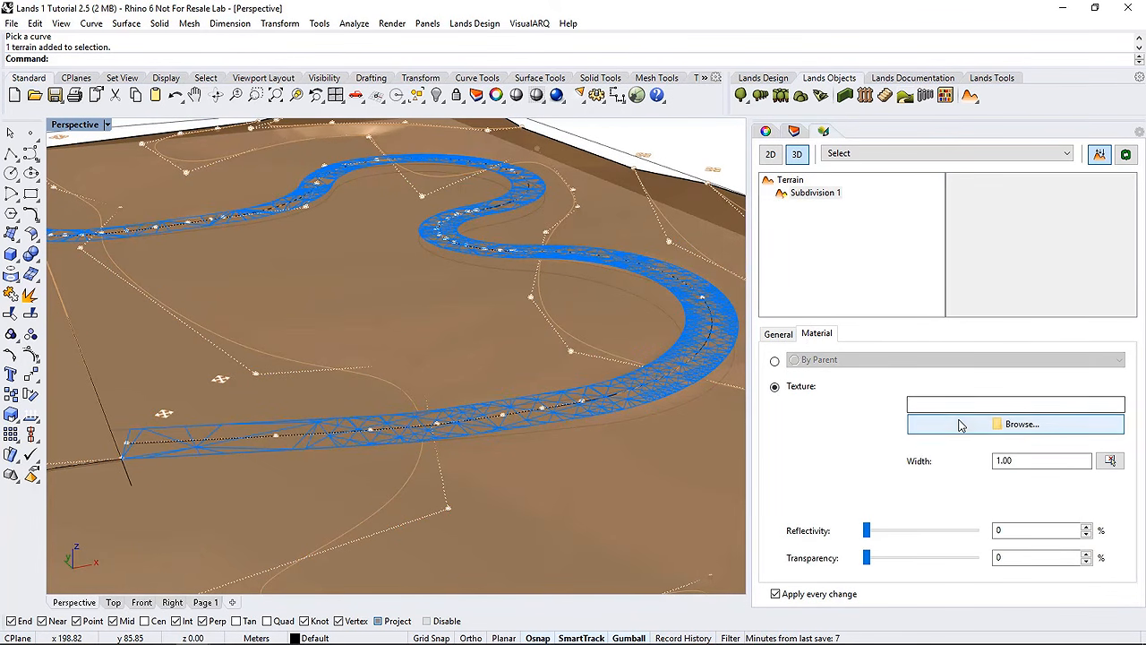
click(960, 424)
double_click(324, 130)
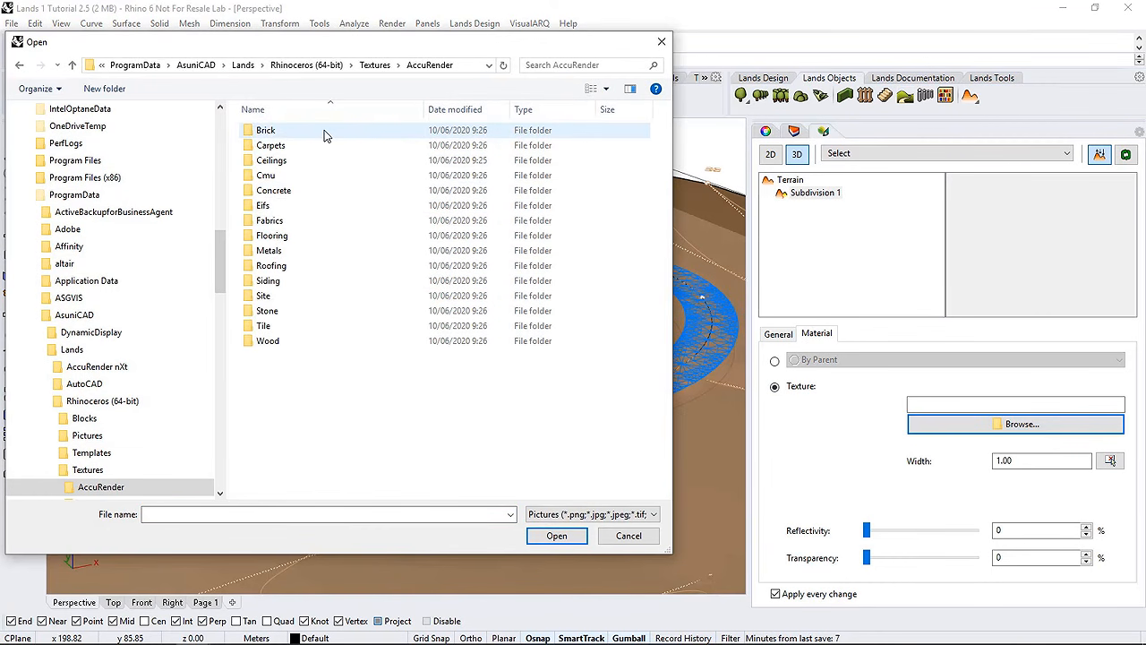
double_click(263, 296)
click(428, 136)
click(557, 535)
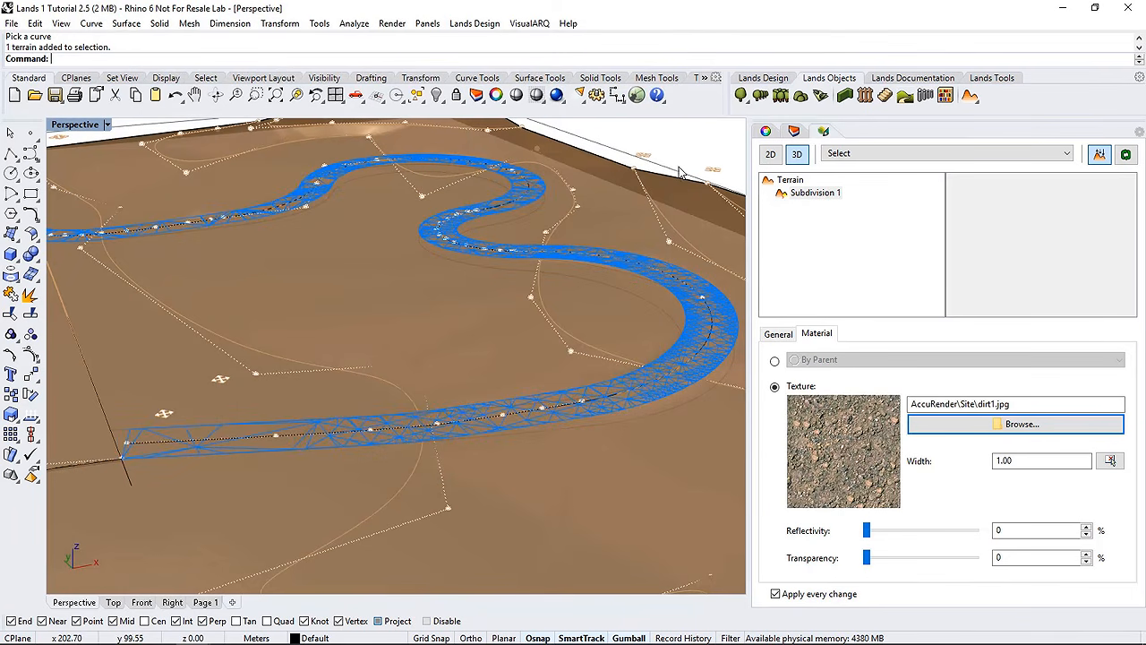
Deselect the terrain and set the Perspective viewport to Rendered display
key(Escape)
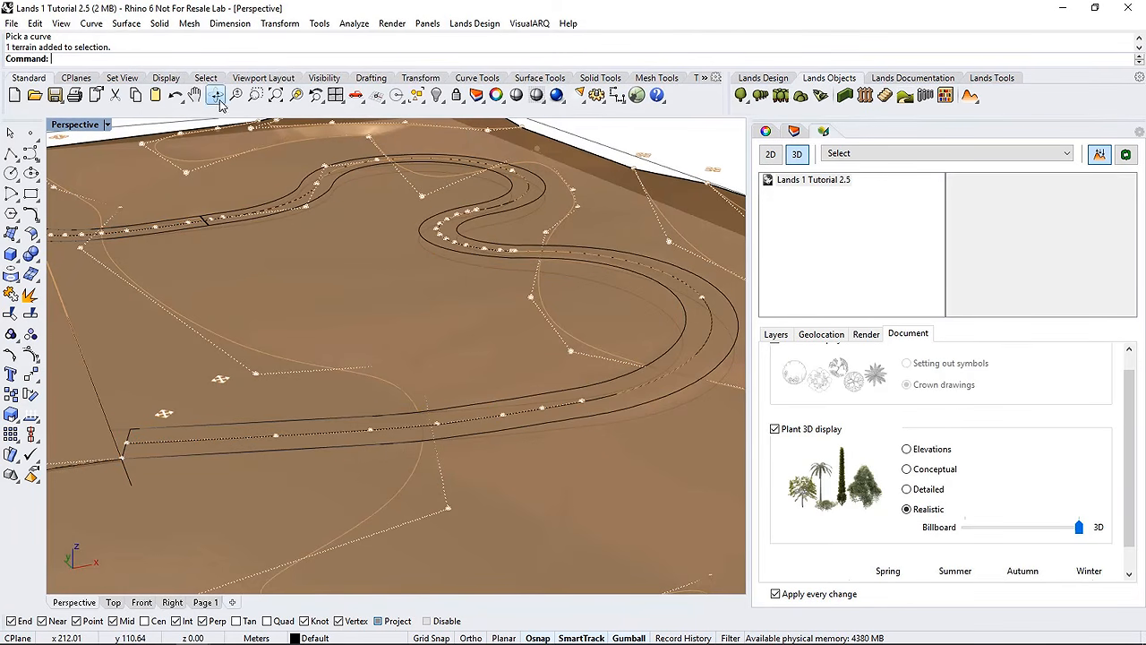
click(107, 124)
click(136, 136)
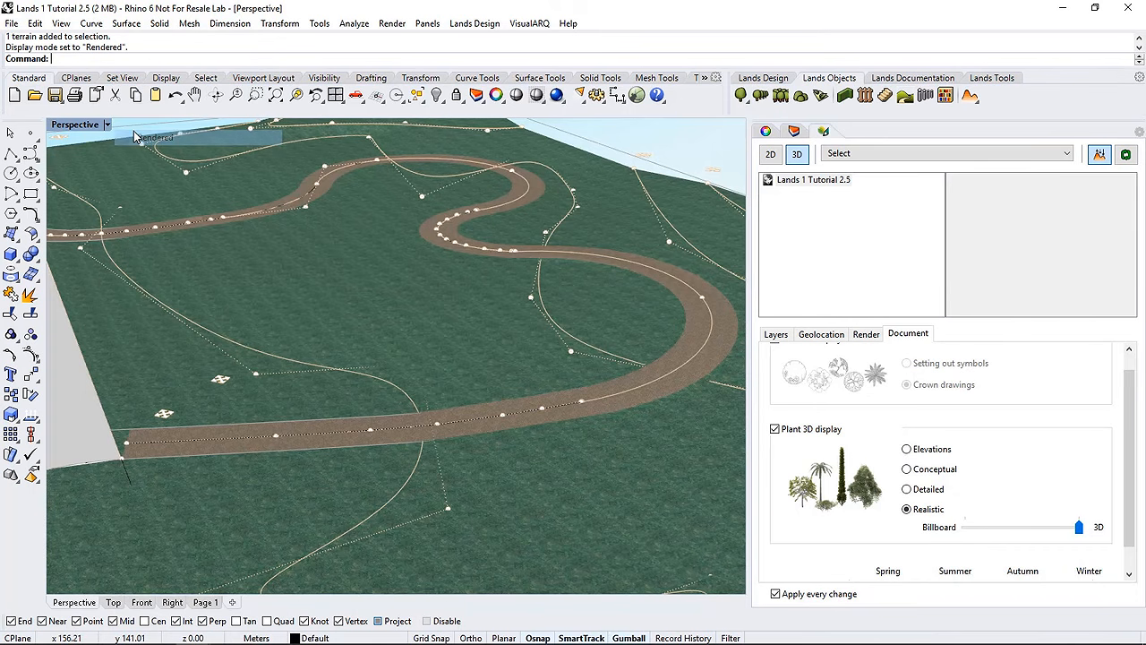
In the Top view, move the centre line's lower end control point past the terrain's straight edge, then hide the control points and return to Perspective
click(126, 443)
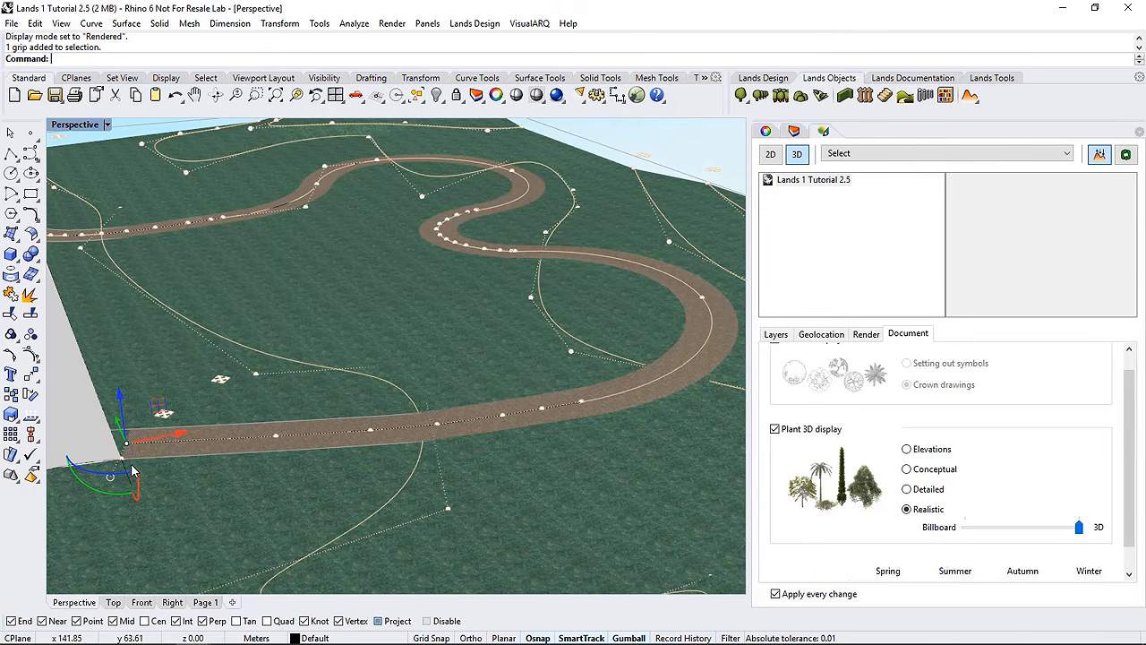
click(115, 604)
scroll(459, 405, up, 10)
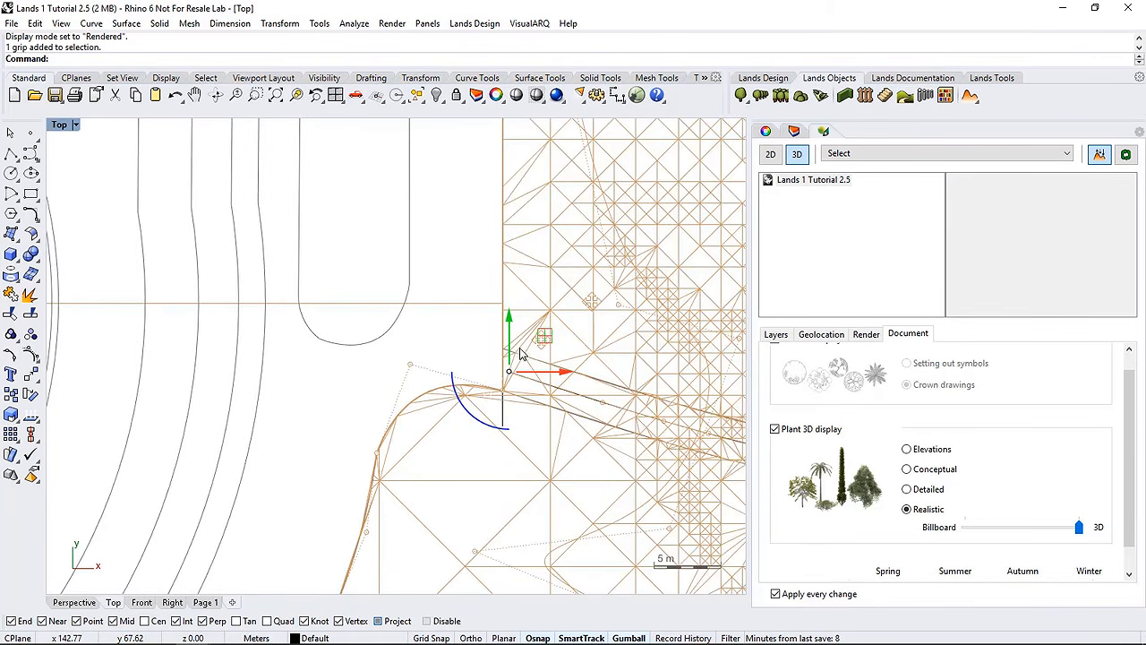
right_drag(445, 381, 409, 394)
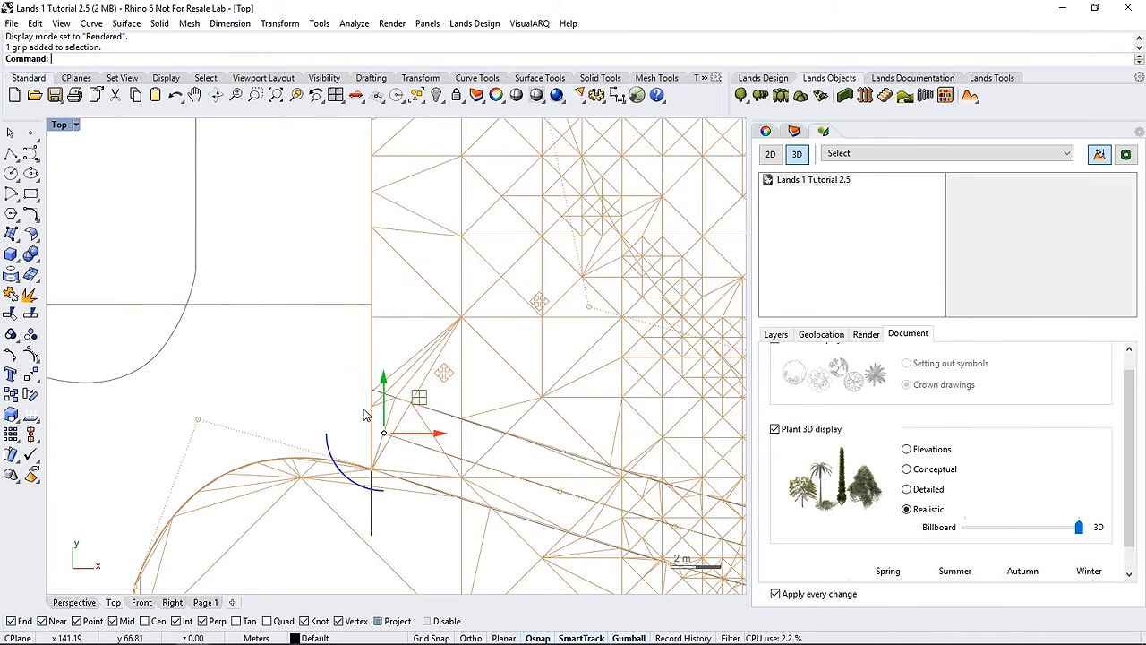
drag(419, 398, 381, 390)
click(383, 434)
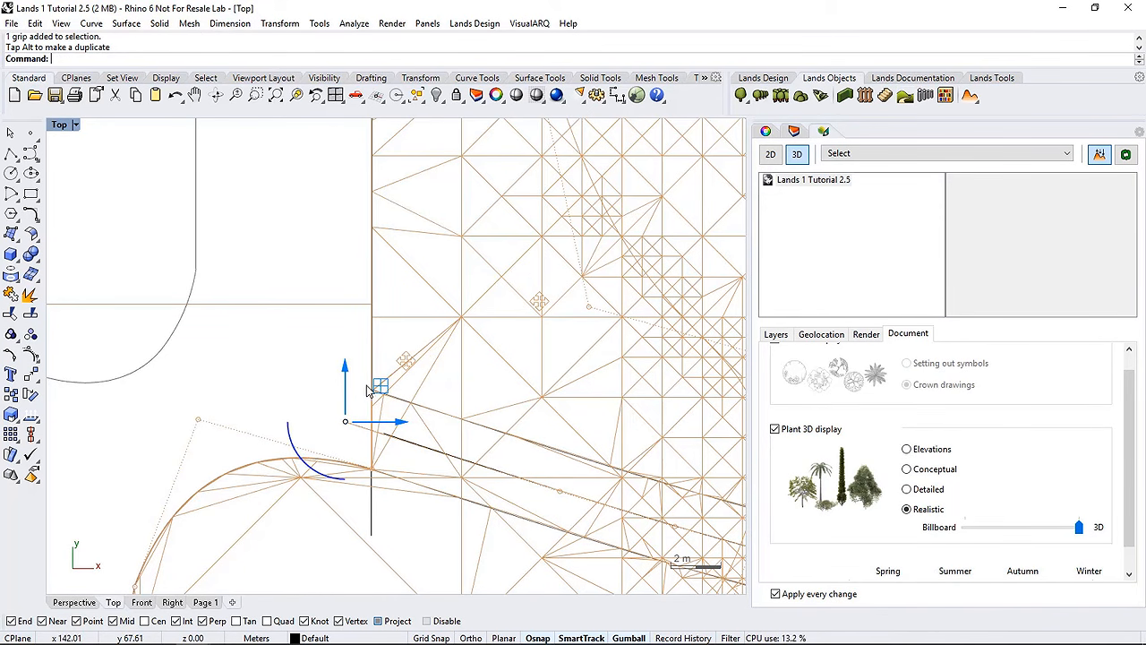
click(321, 387)
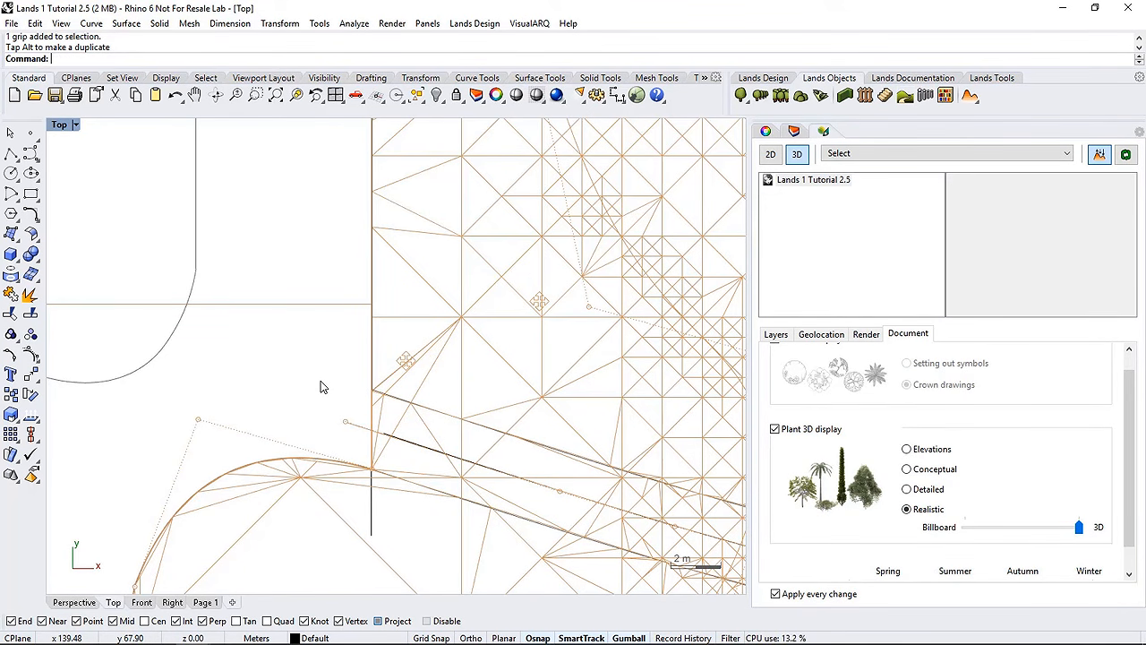
key(Escape)
click(74, 601)
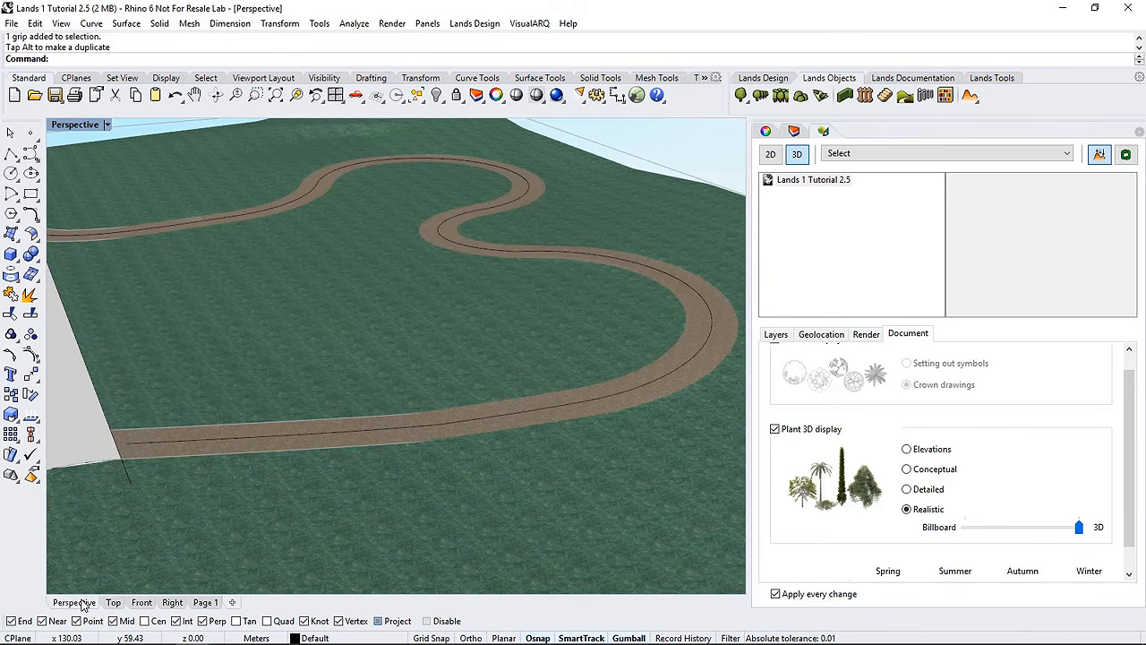
Hide the terrain so only the path and boundary curves are left on display
scroll(472, 439, down, 3)
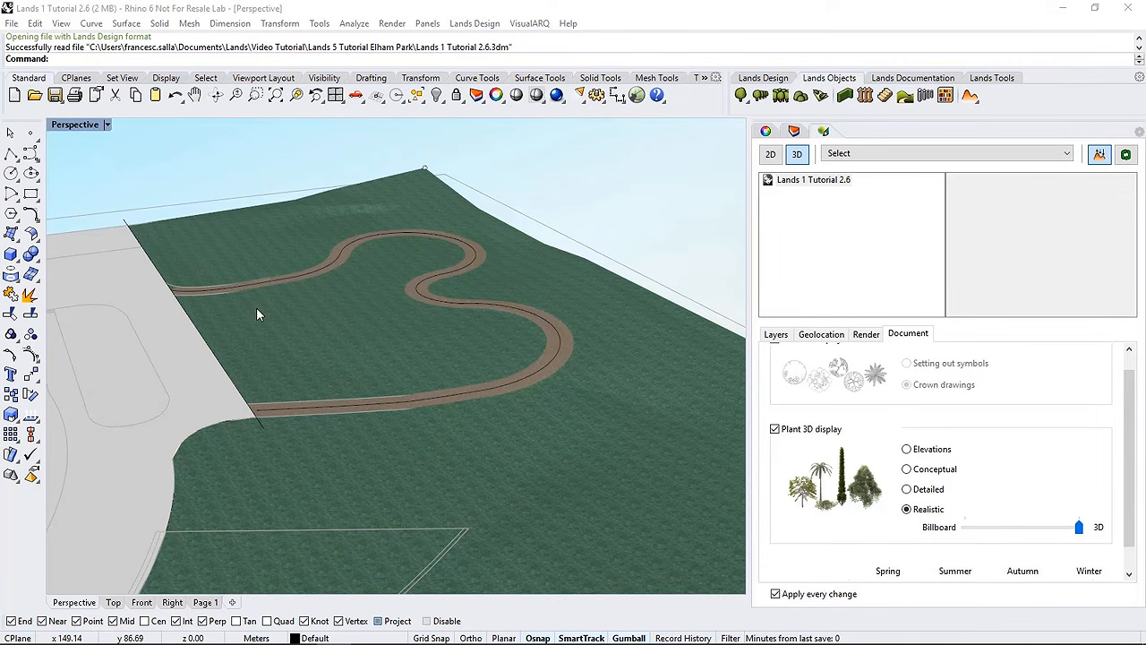
scroll(347, 312, up, 1)
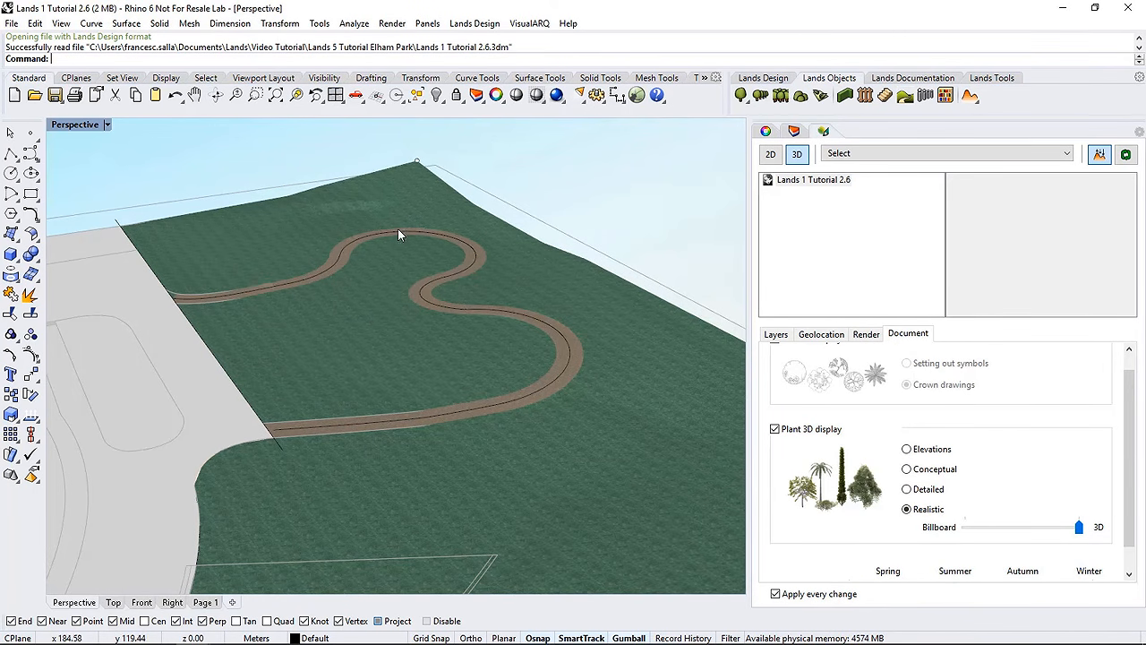
click(972, 96)
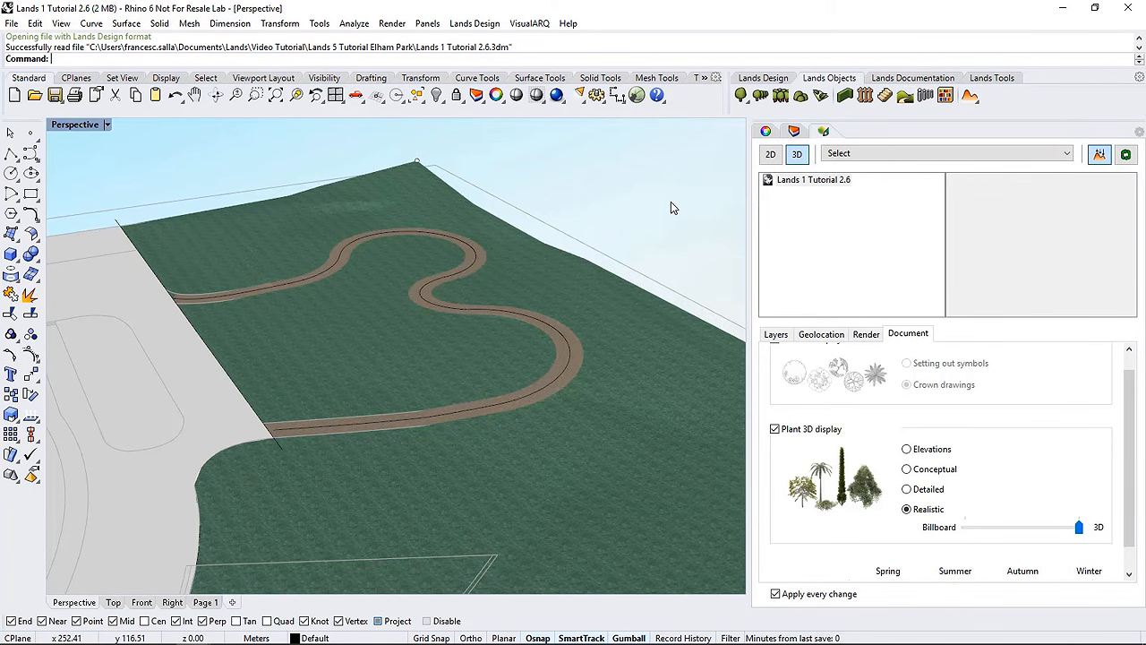
click(581, 279)
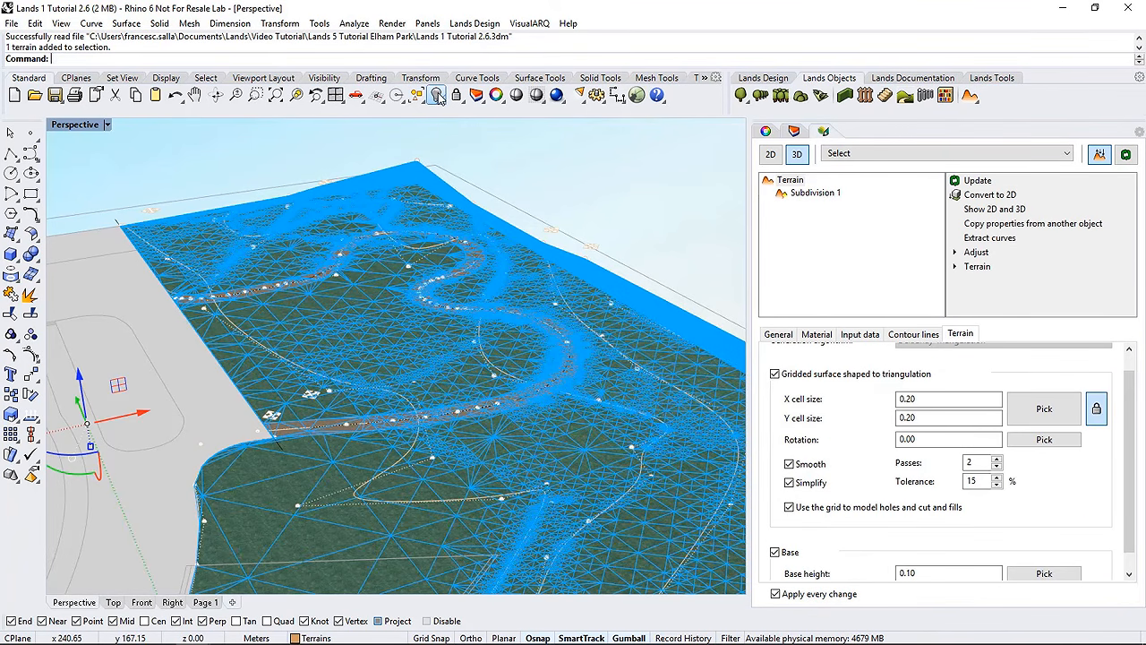
click(437, 95)
Use CurveBoolean to create a closed curve around the region between the path's inner edge and the straight boundary line, keeping the input curves
click(37, 220)
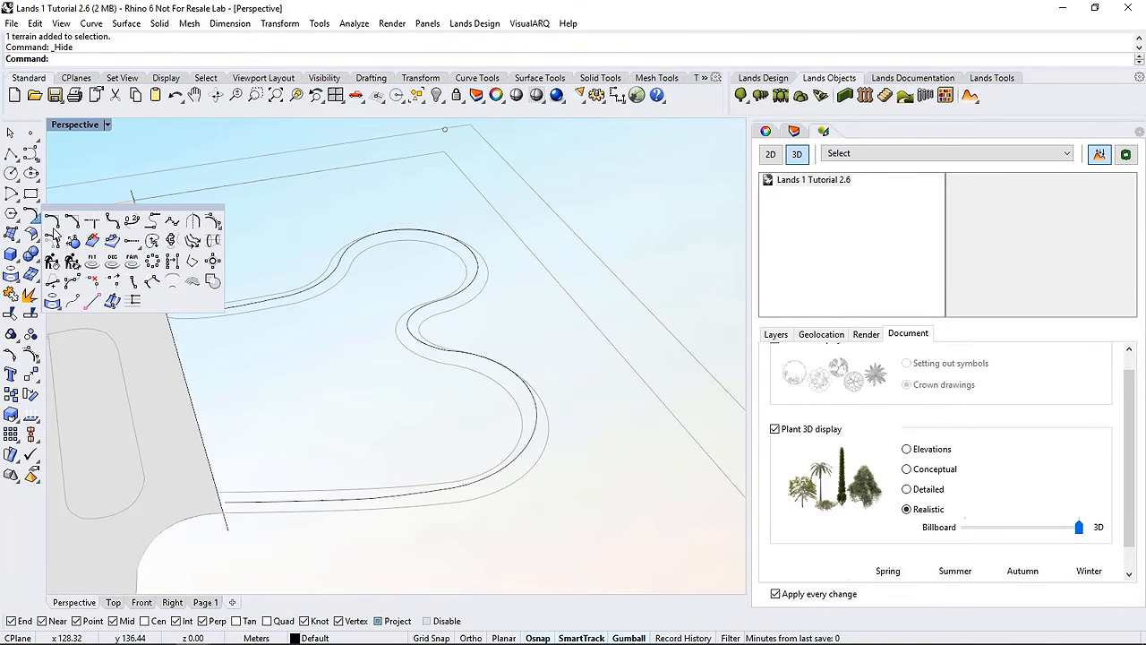
click(213, 282)
drag(101, 159, 589, 562)
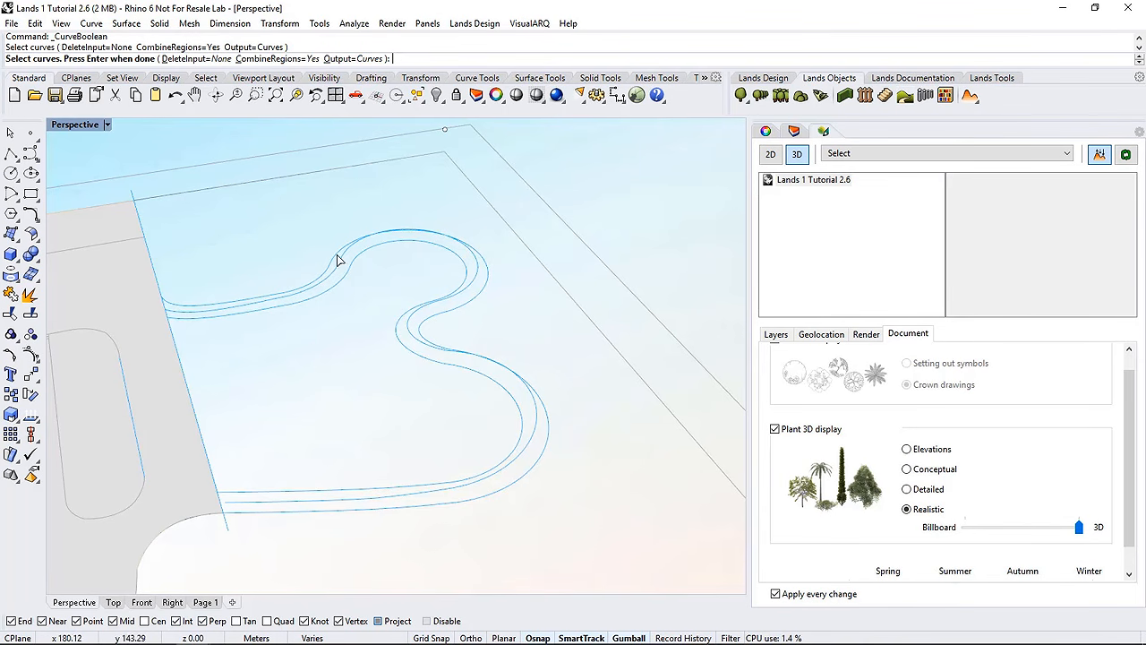
key(Return)
click(315, 375)
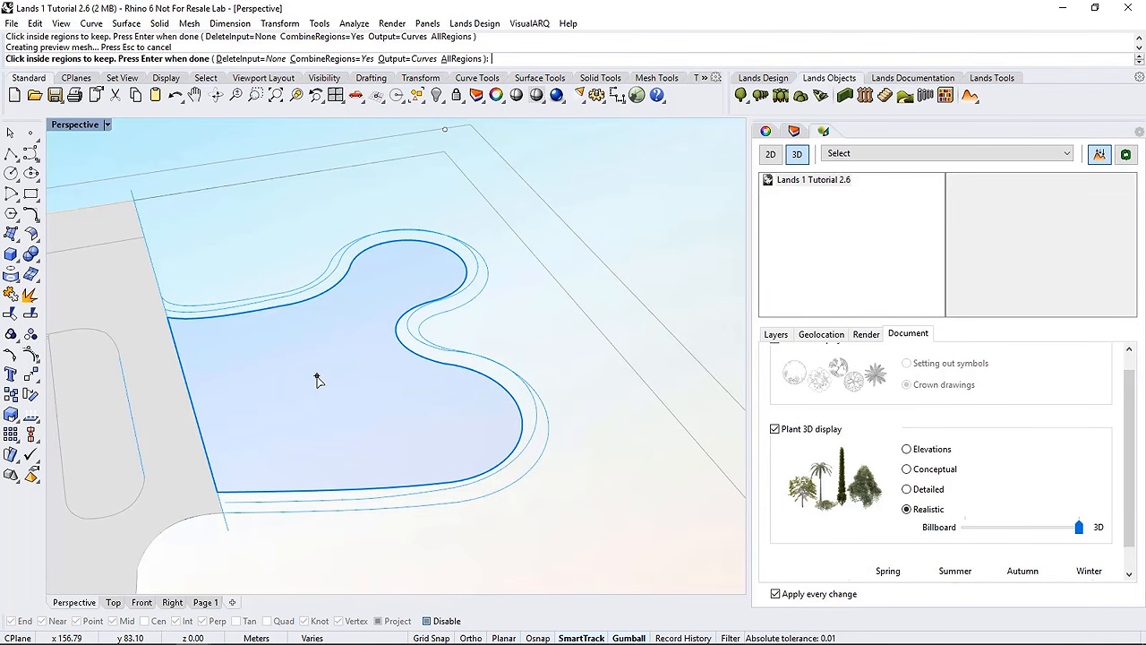
key(Return)
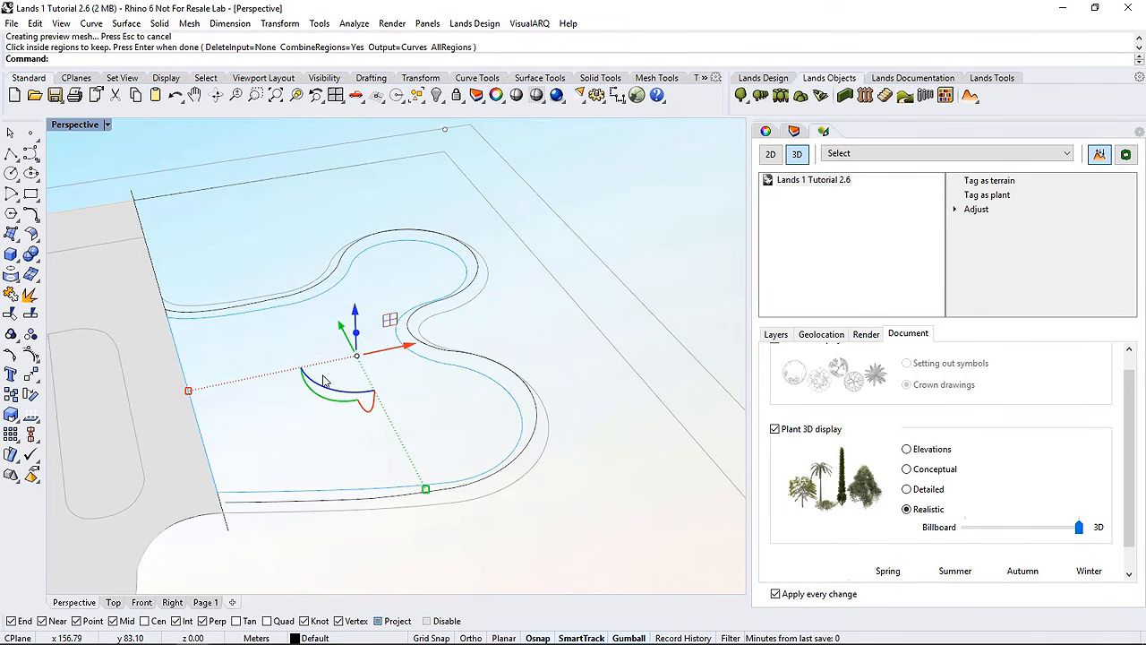
click(598, 215)
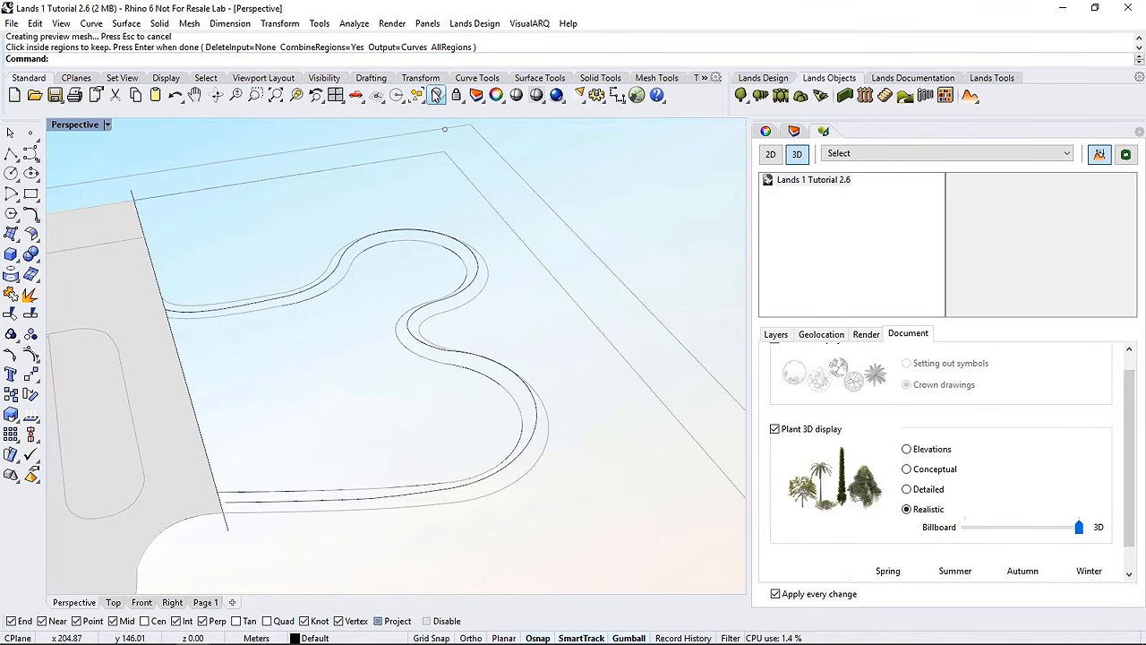
Show the hidden terrain again and divide it with the closed curve inside the path
right_click(435, 95)
key(Escape)
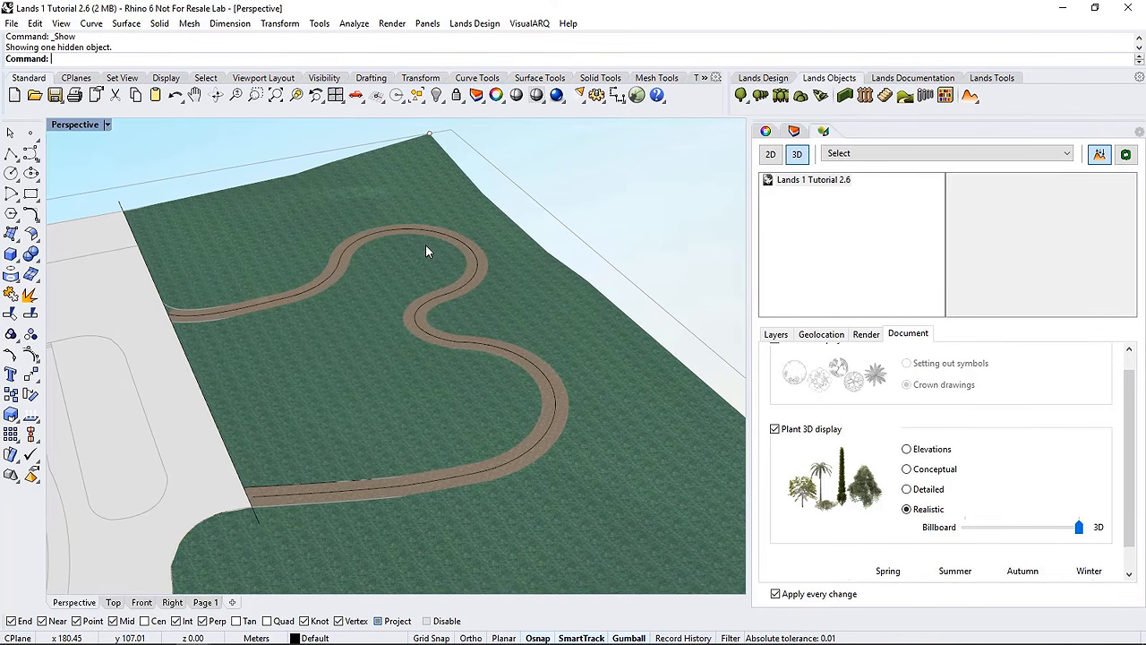
click(969, 94)
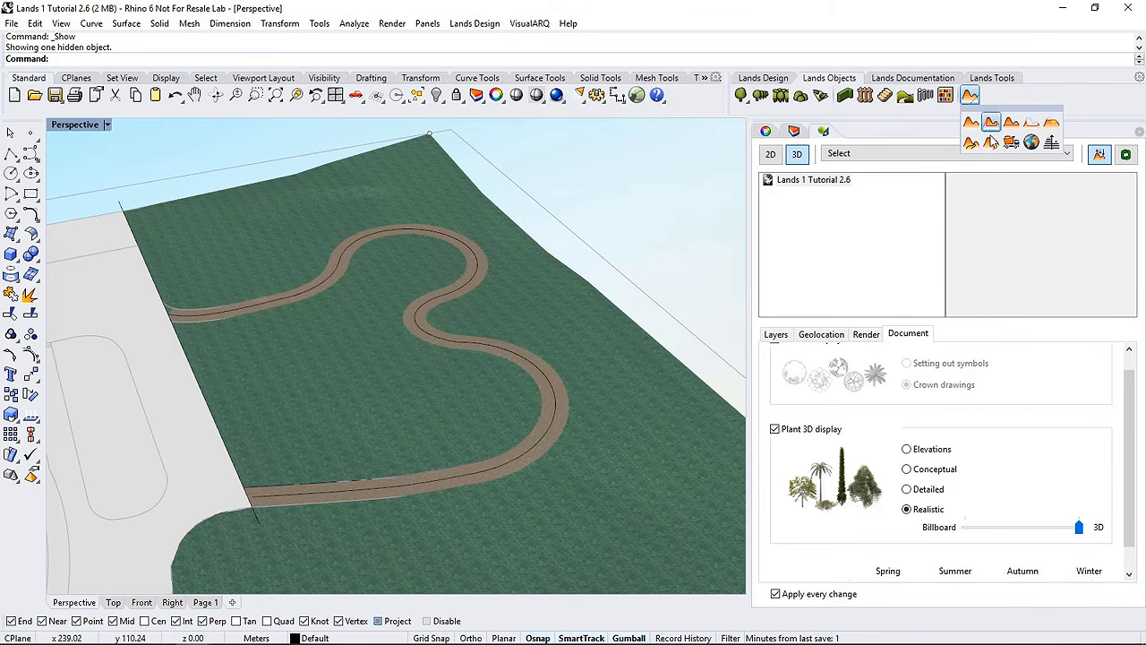
click(991, 142)
click(555, 308)
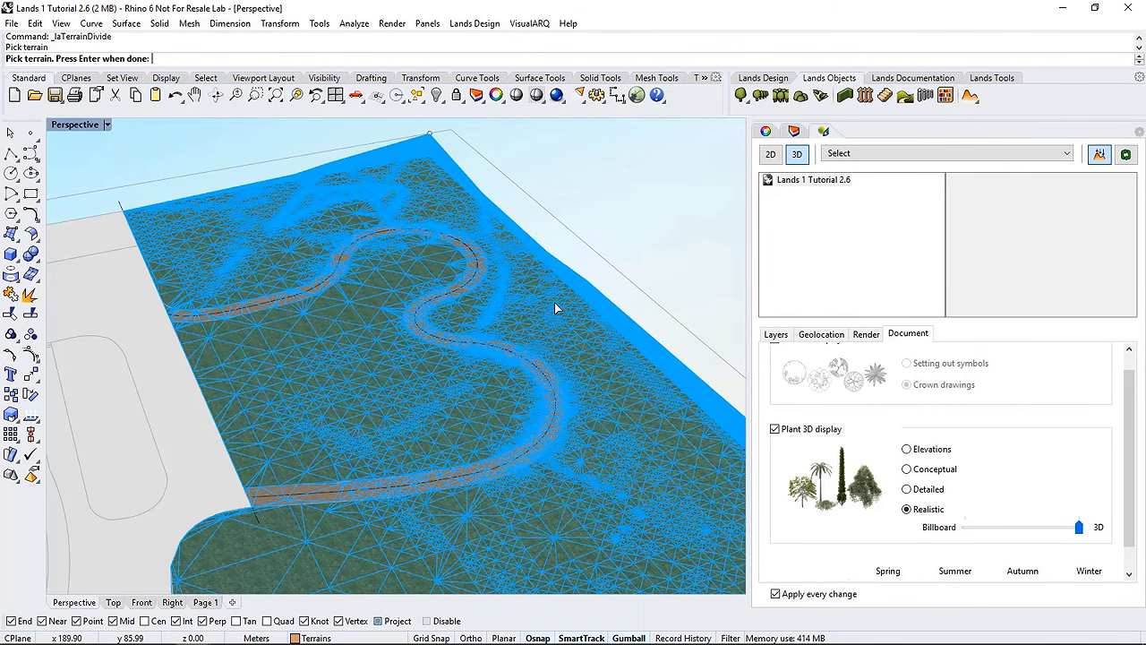
key(Return)
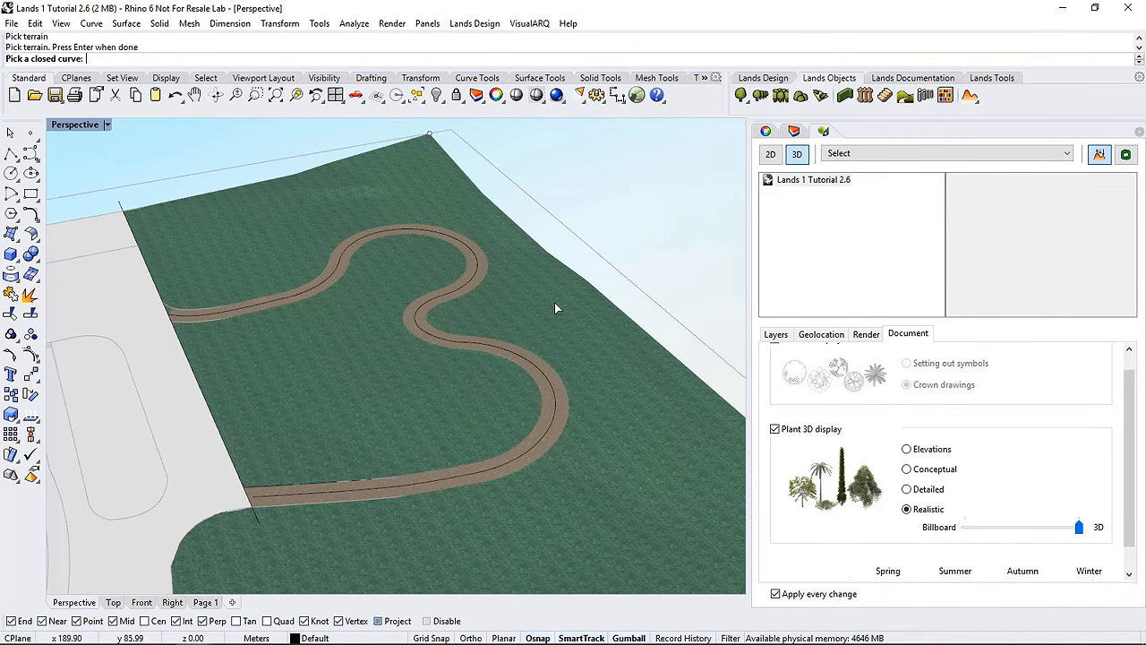
click(238, 317)
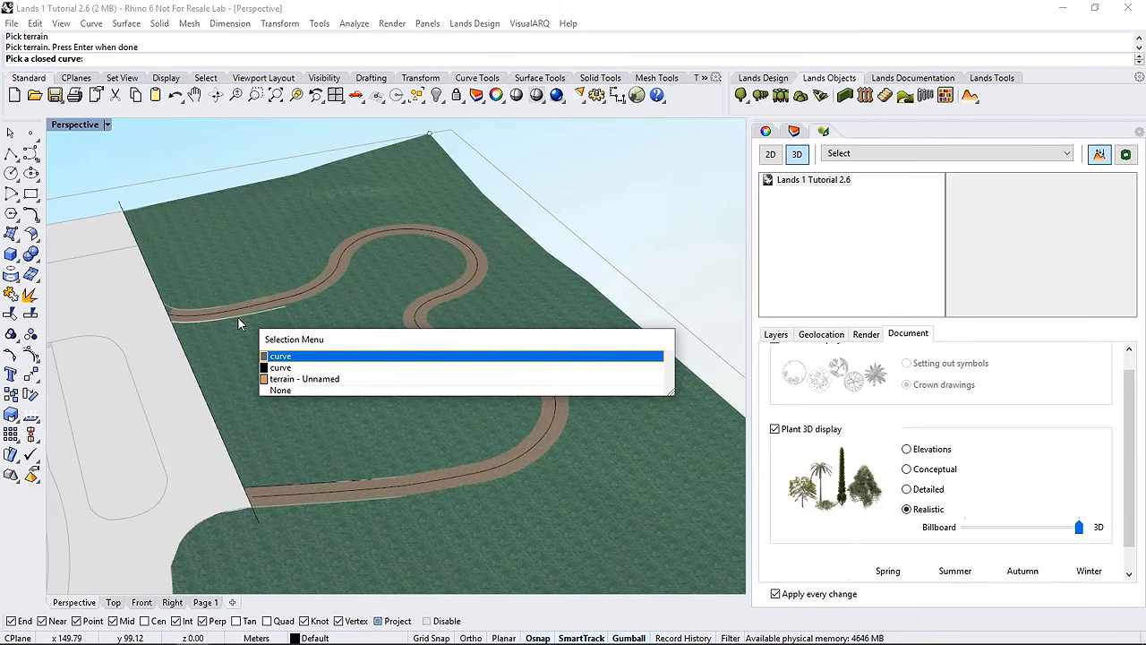
click(279, 368)
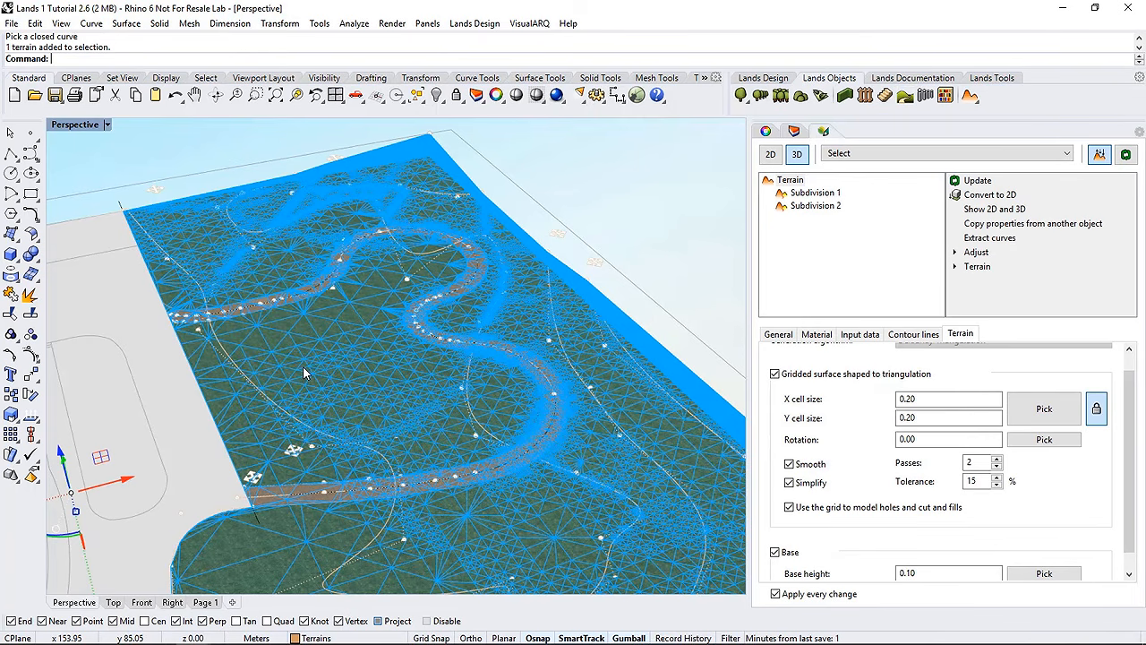
Set the display colour of Subdivision 2, the area enclosed by the path, to Brown from the full colour list
click(805, 193)
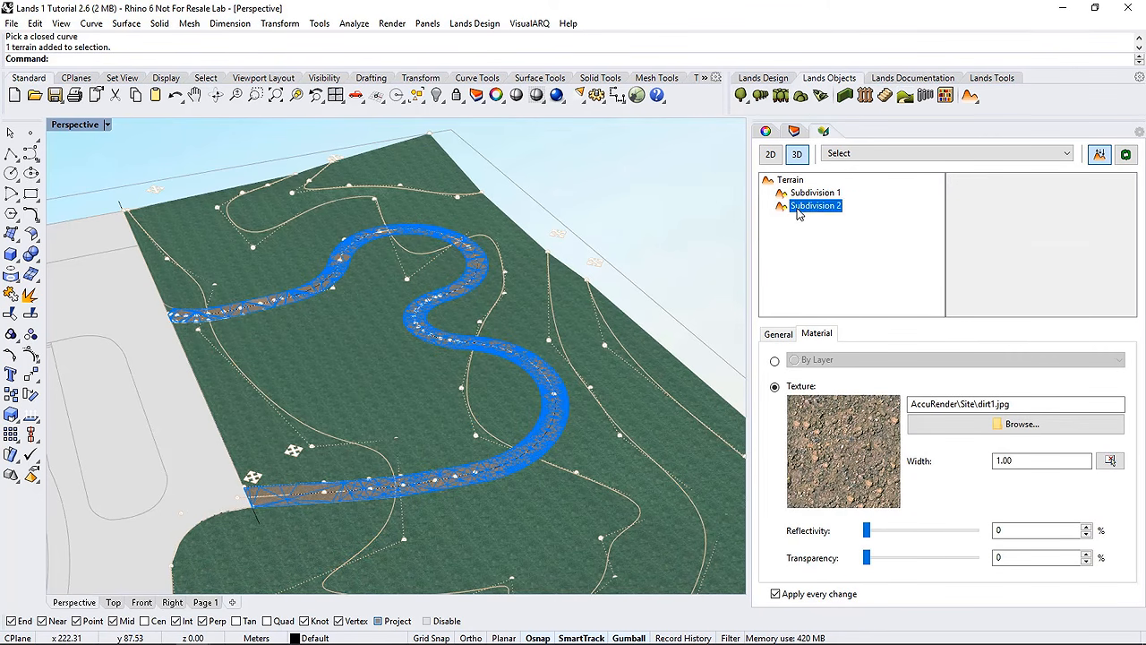
click(798, 207)
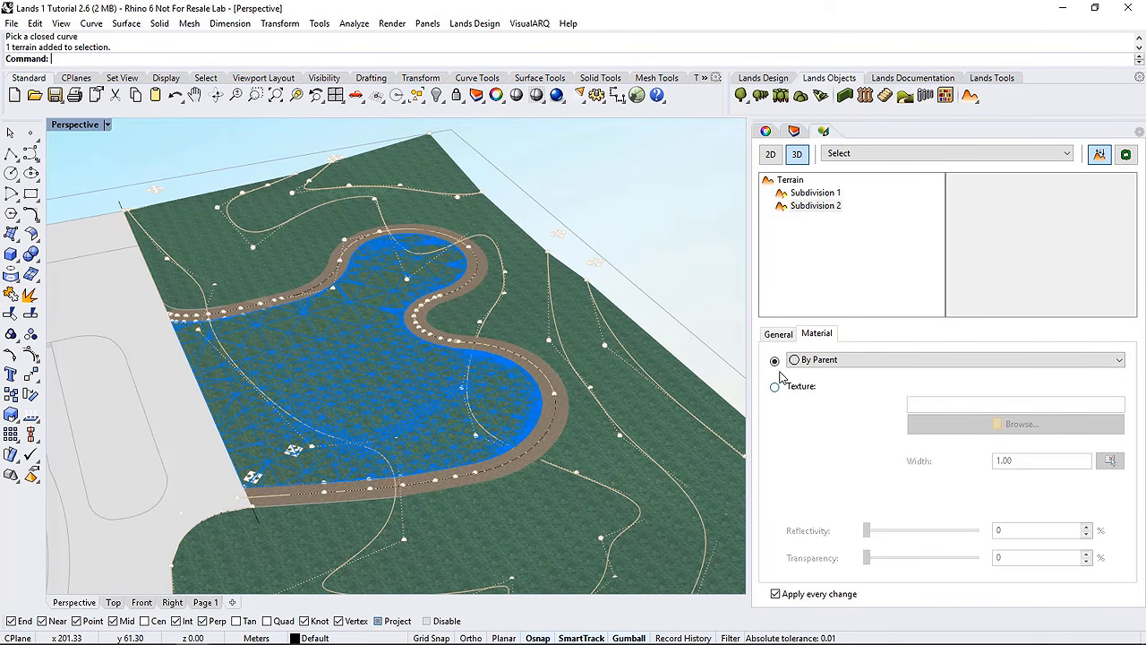
click(778, 335)
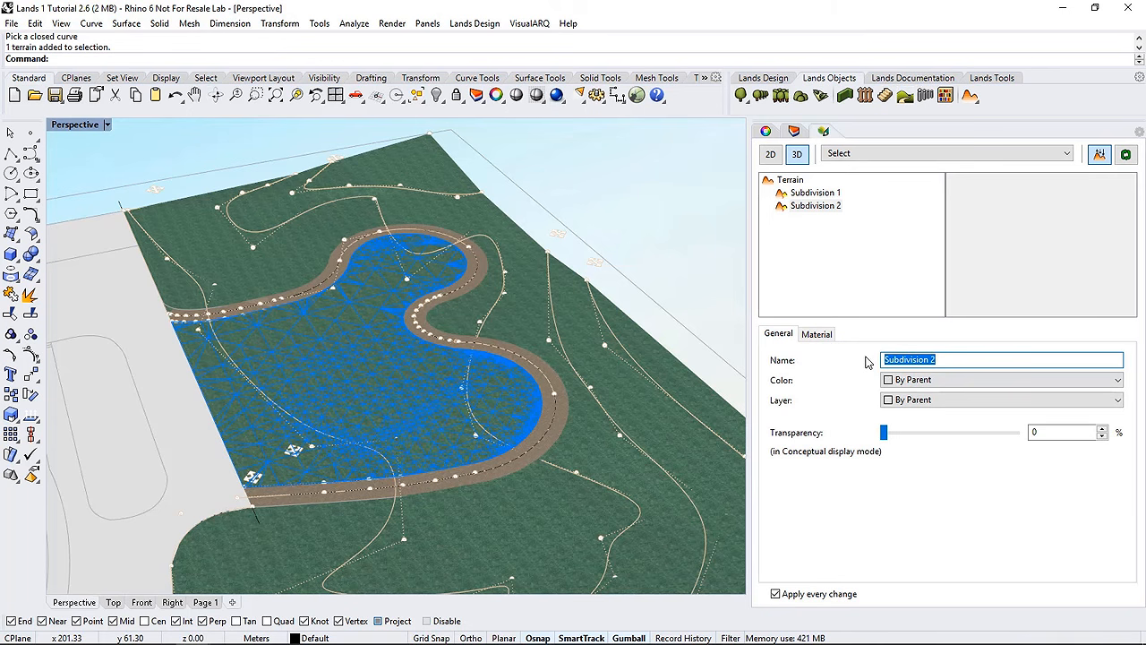
click(907, 380)
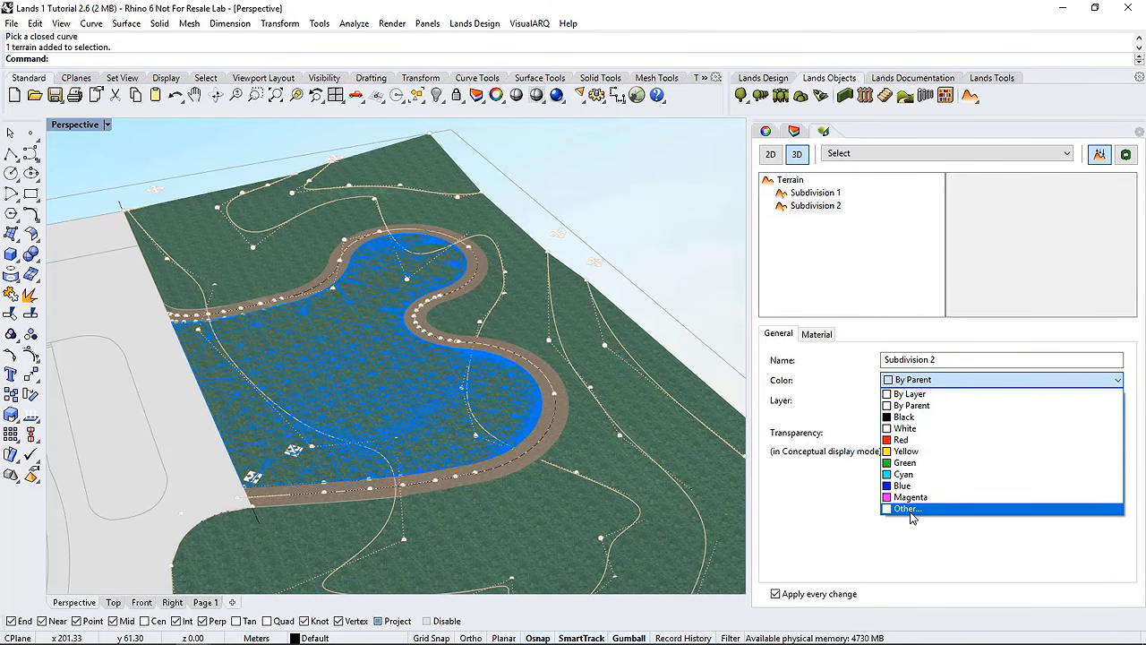
click(907, 508)
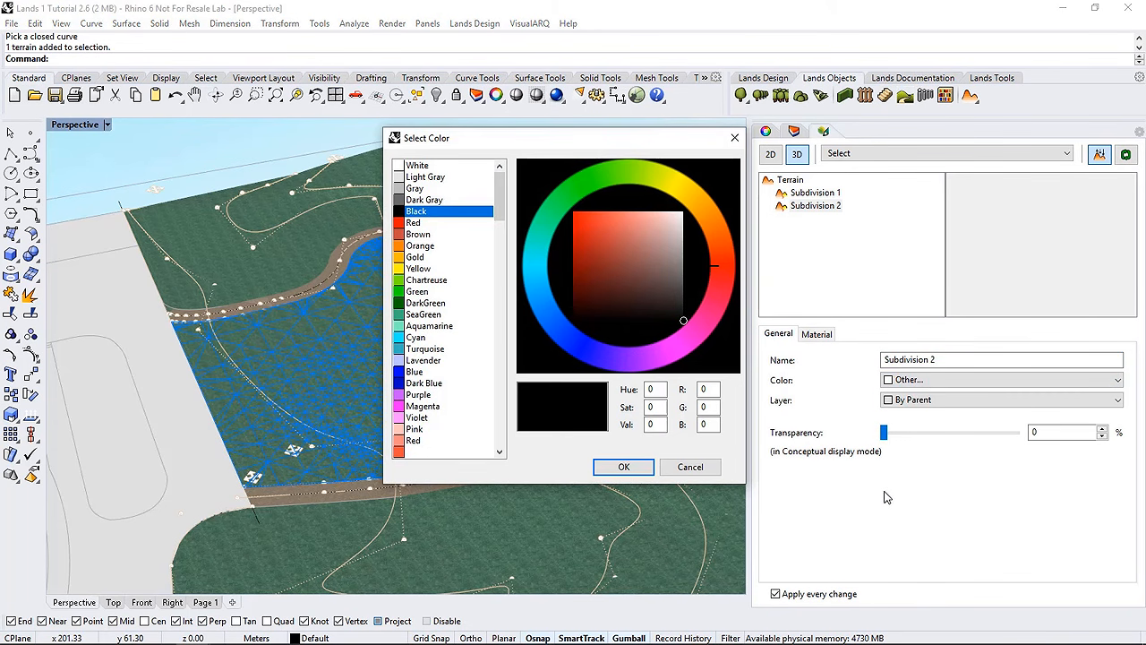
drag(502, 193, 501, 348)
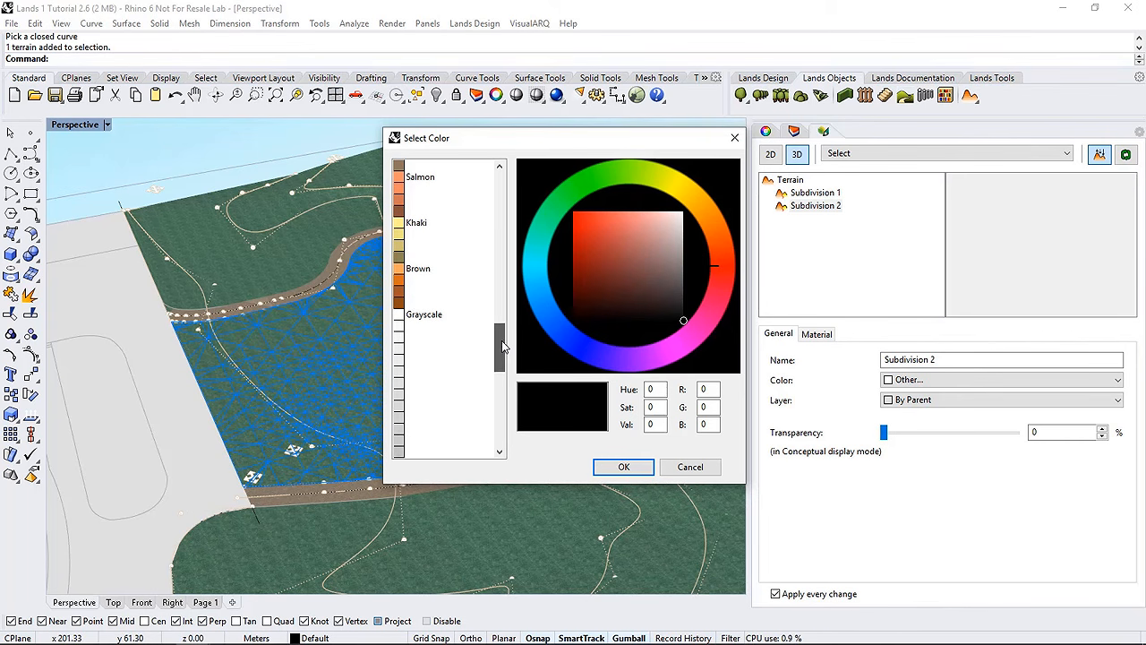
click(403, 272)
click(596, 471)
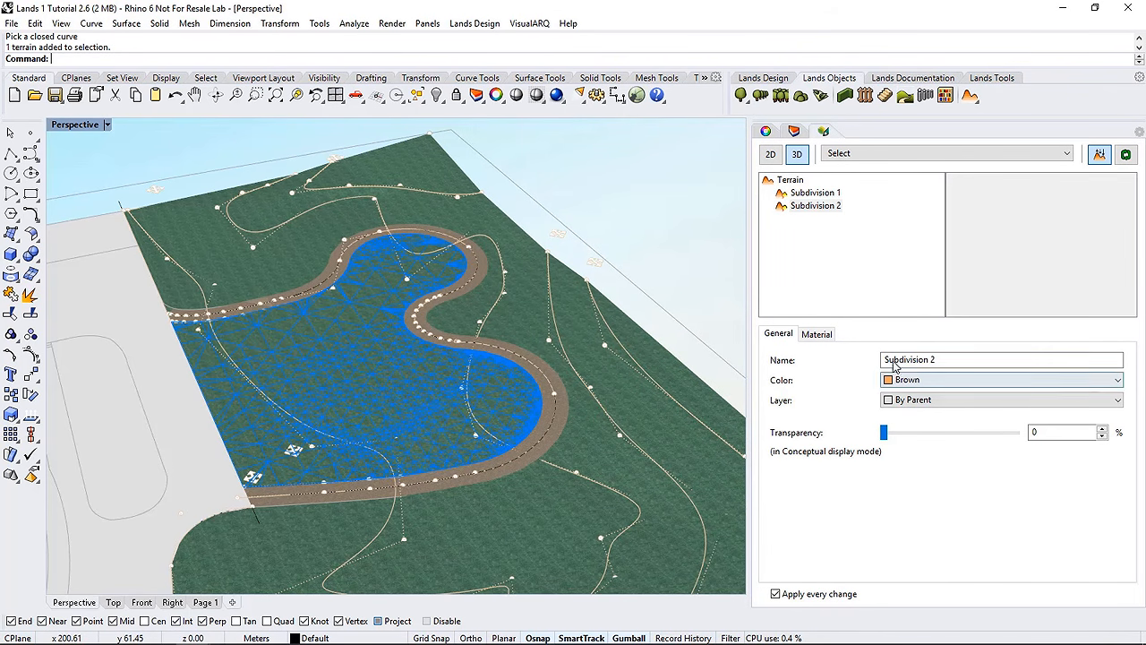
click(670, 289)
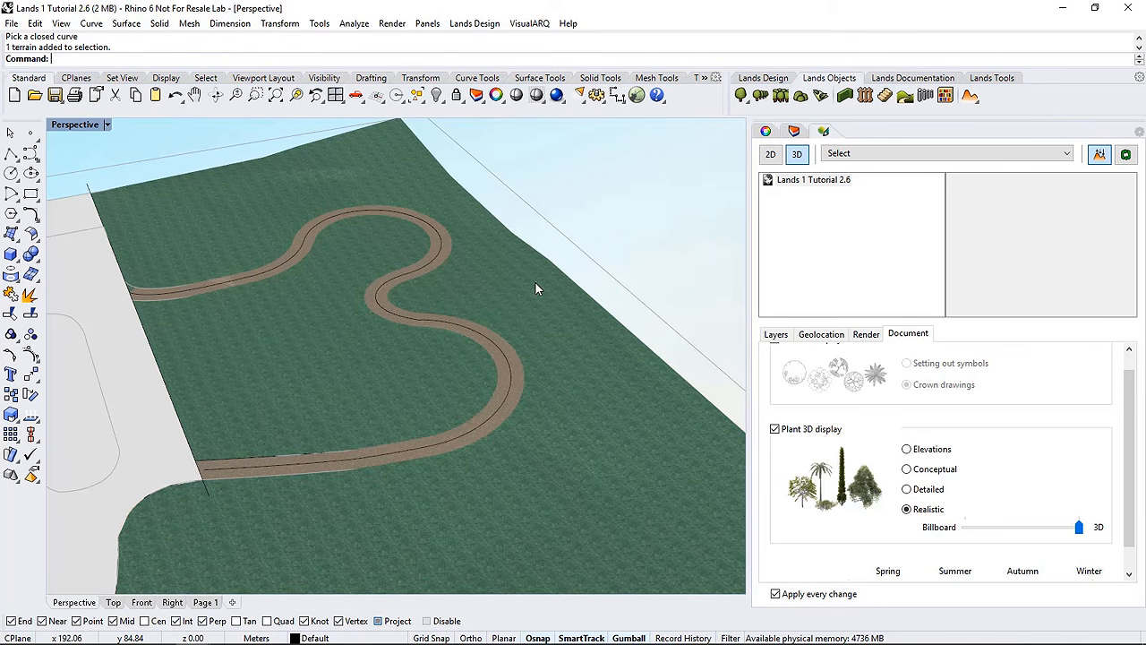
Check the terrain's earthmoving volumes for cuts and fills with the Terrain Information command
click(975, 102)
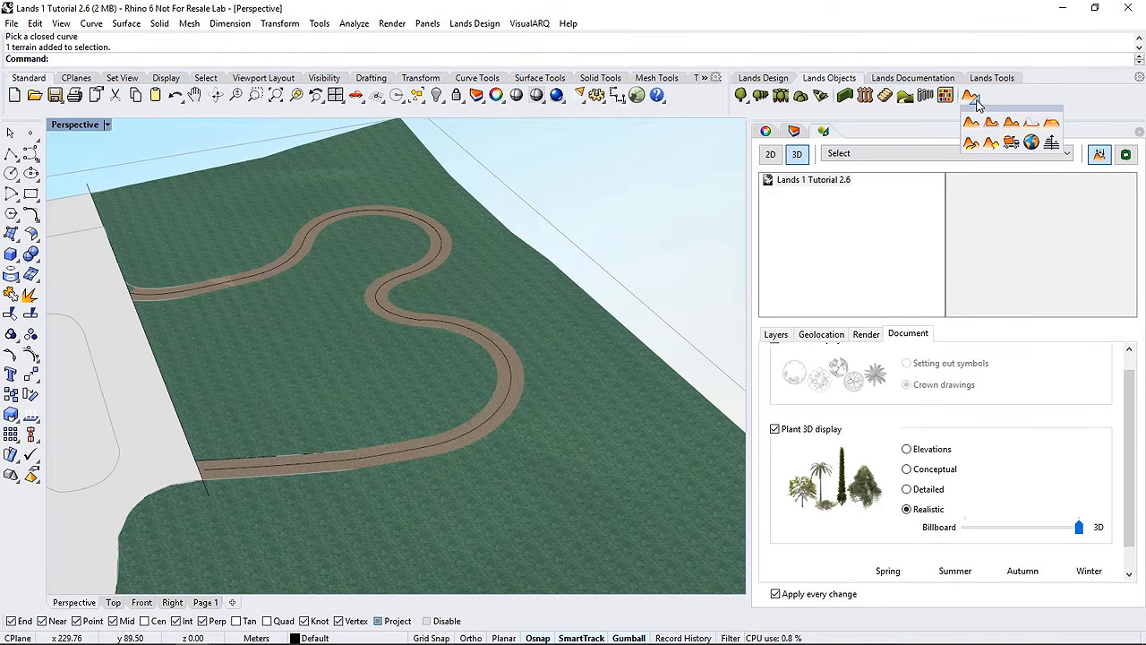
click(1013, 146)
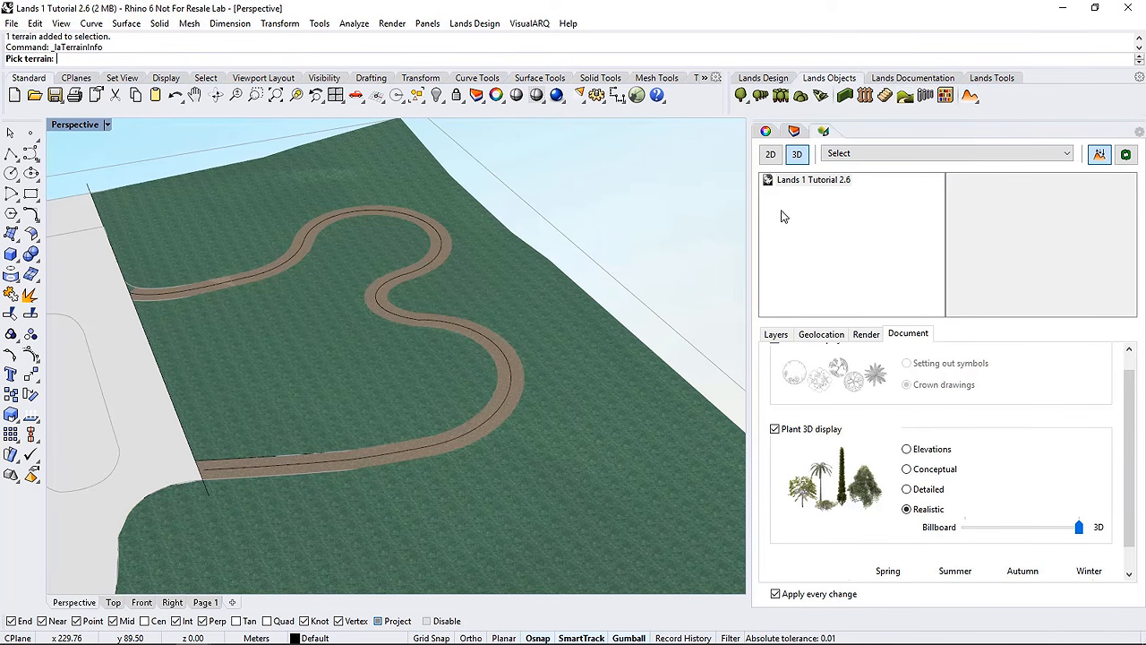
click(585, 305)
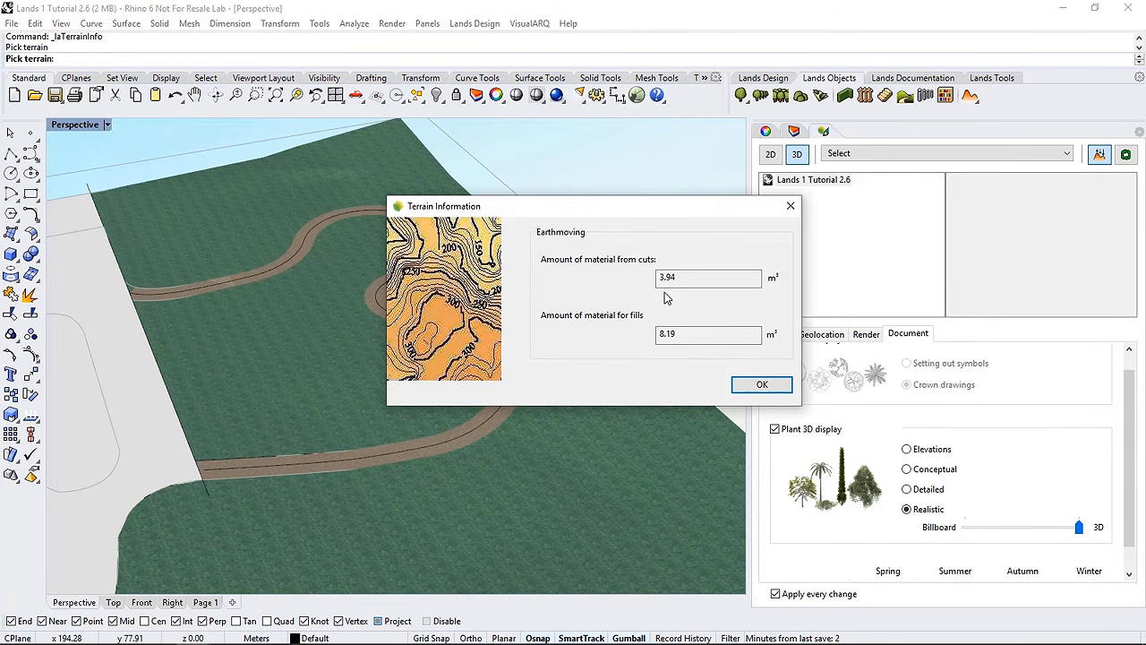
click(738, 382)
Insert a Terrain List table in the empty space beside the terrain's outer edge and examine its entries up close
right_drag(647, 366, 557, 359)
click(906, 78)
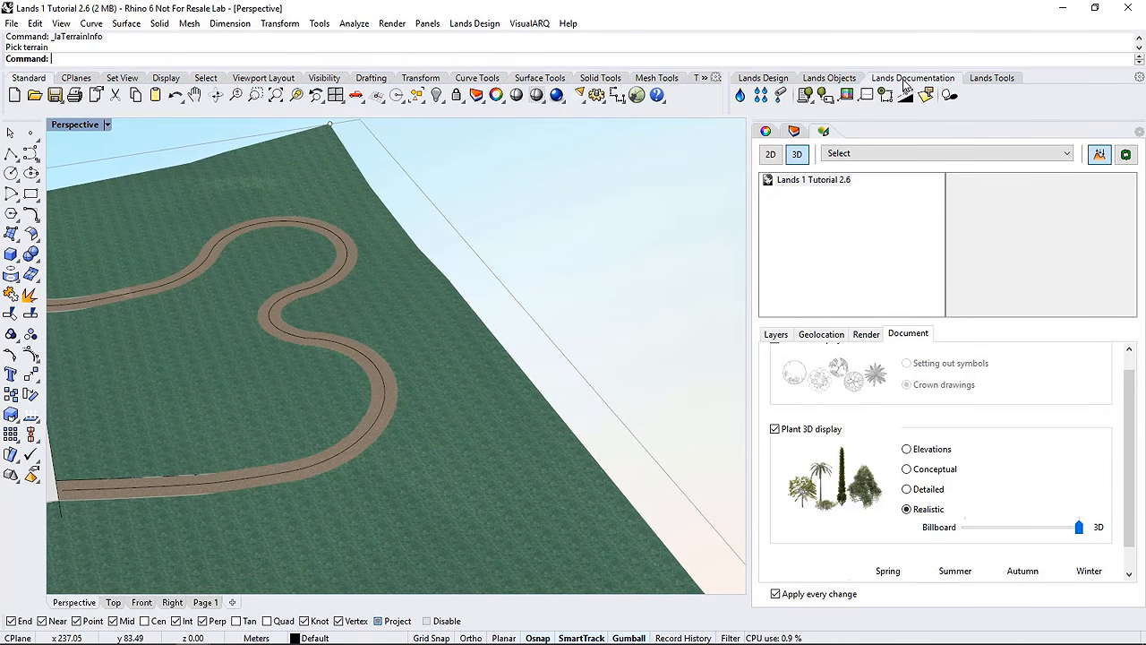
click(812, 102)
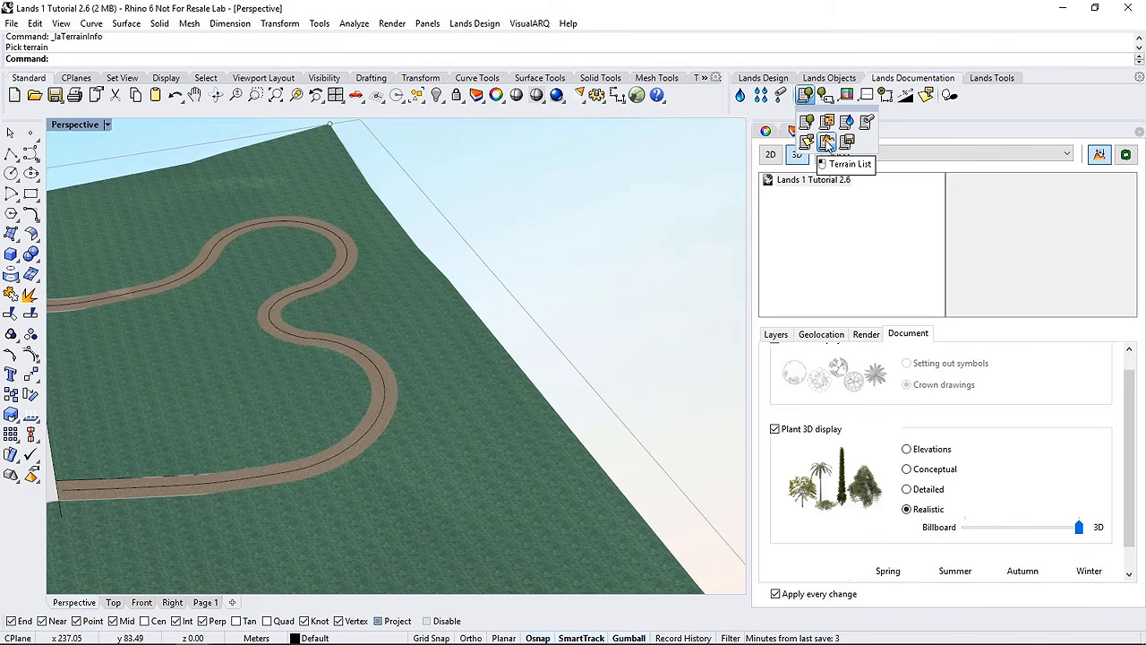
click(825, 142)
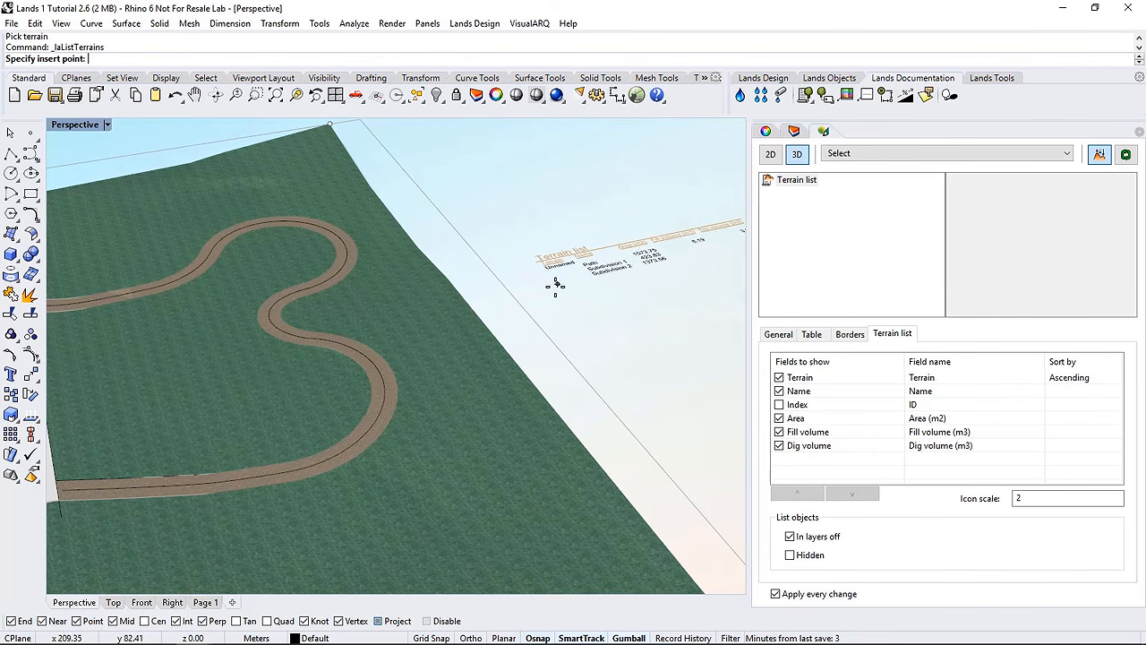
click(548, 296)
scroll(627, 309, up, 6)
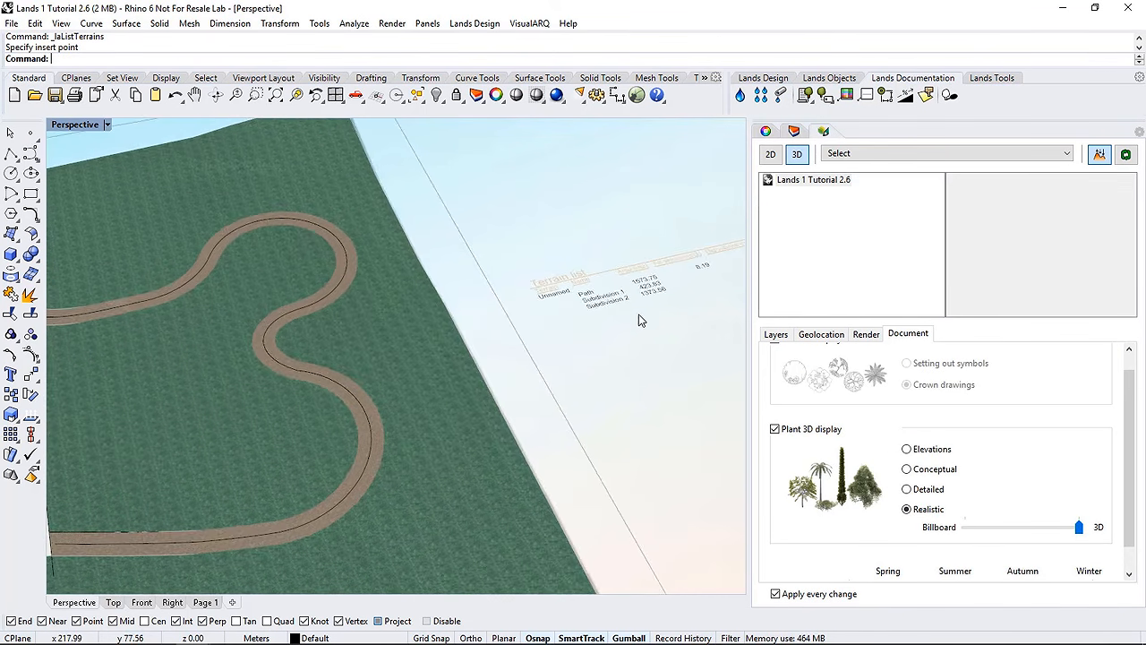
scroll(460, 366, up, 2)
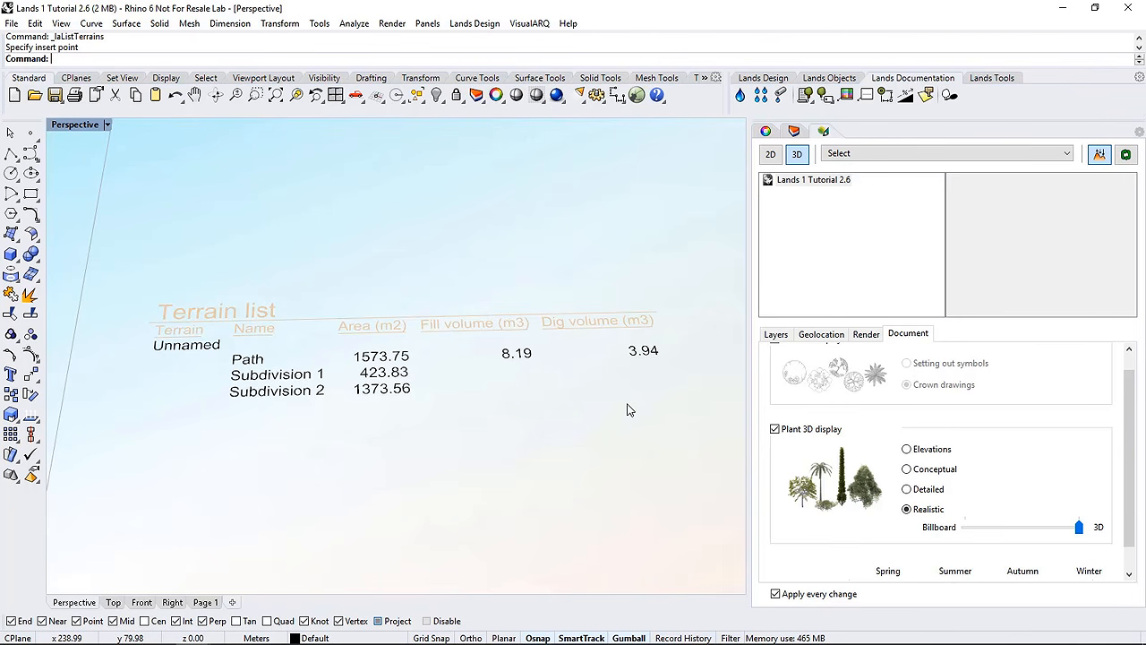
scroll(627, 404, down, 15)
Replace the main terrain's texture with Short Grass With Stone from the Grass textures folder and set its width to 10
shift+right_drag(584, 405, 624, 335)
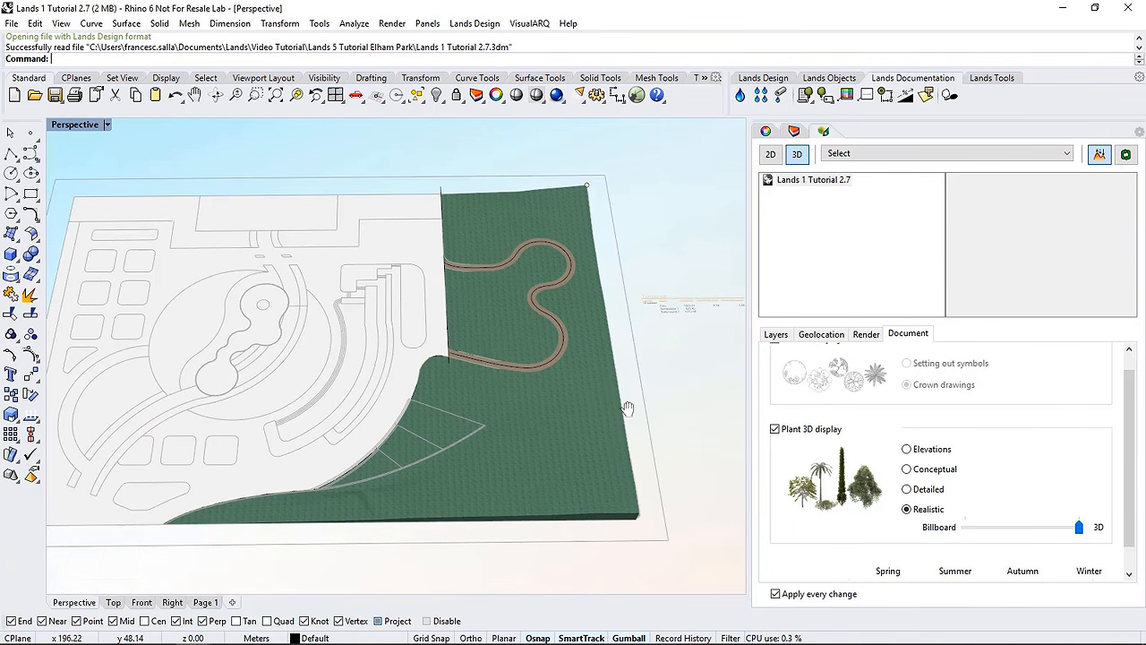
click(585, 405)
right_drag(545, 432, 566, 425)
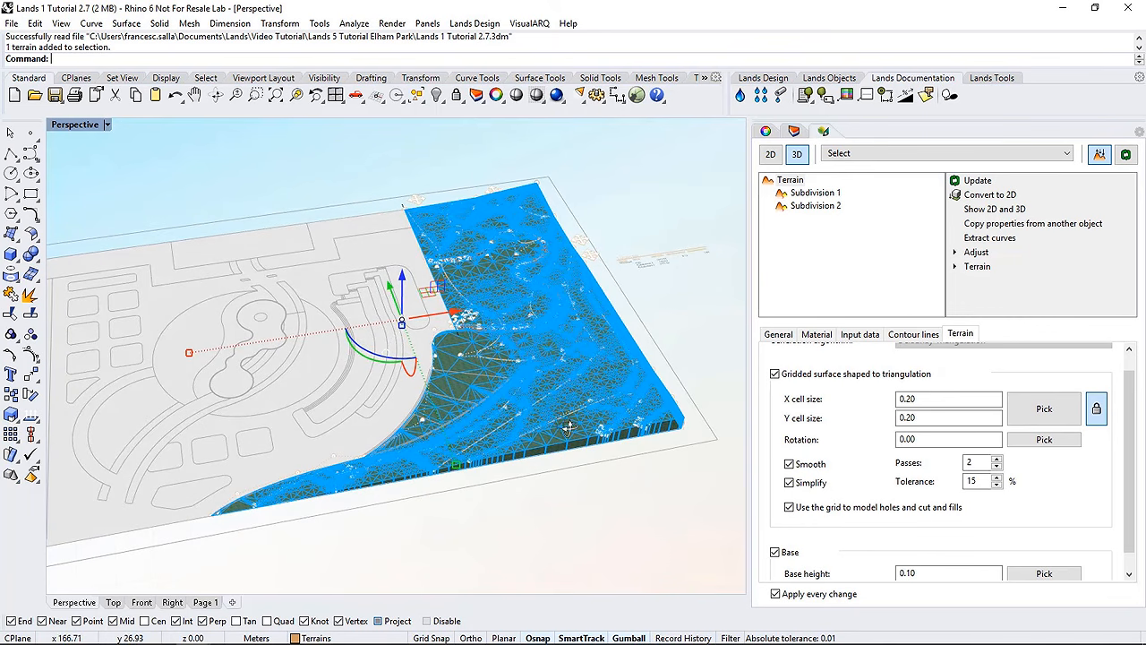
scroll(549, 337, up, 2)
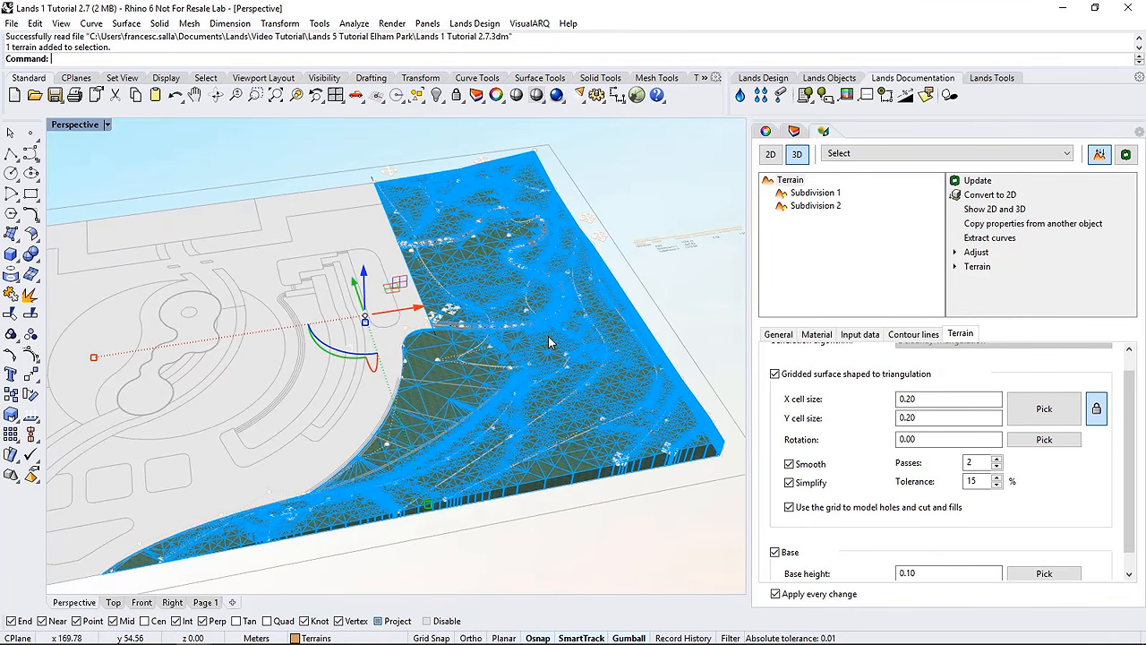
click(815, 334)
click(967, 426)
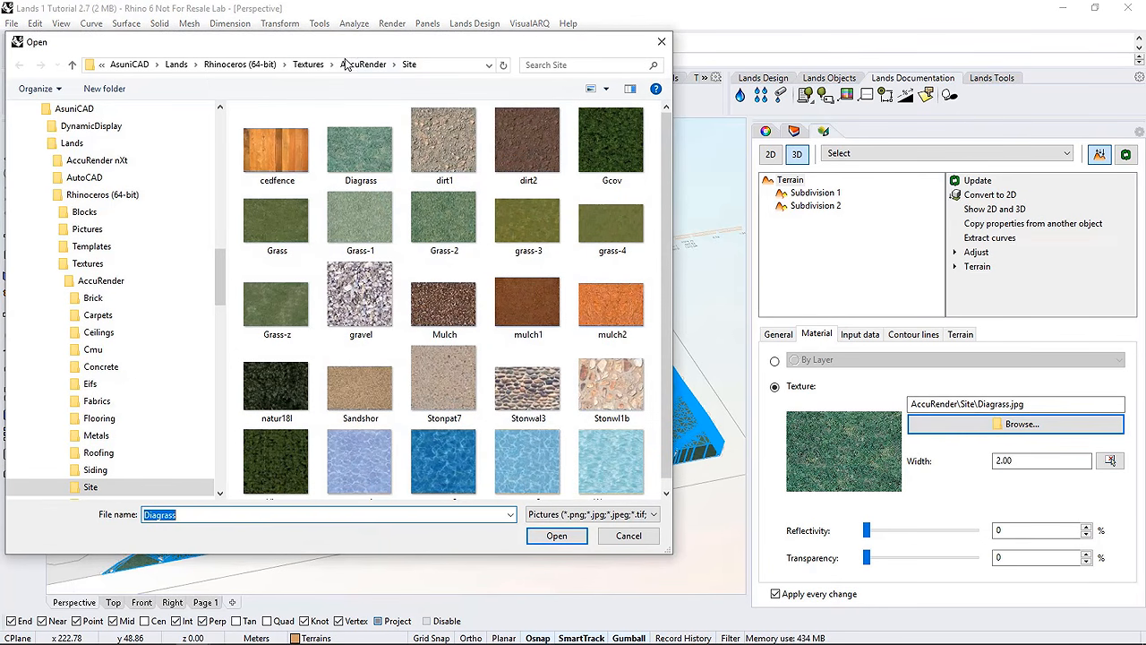
click(309, 65)
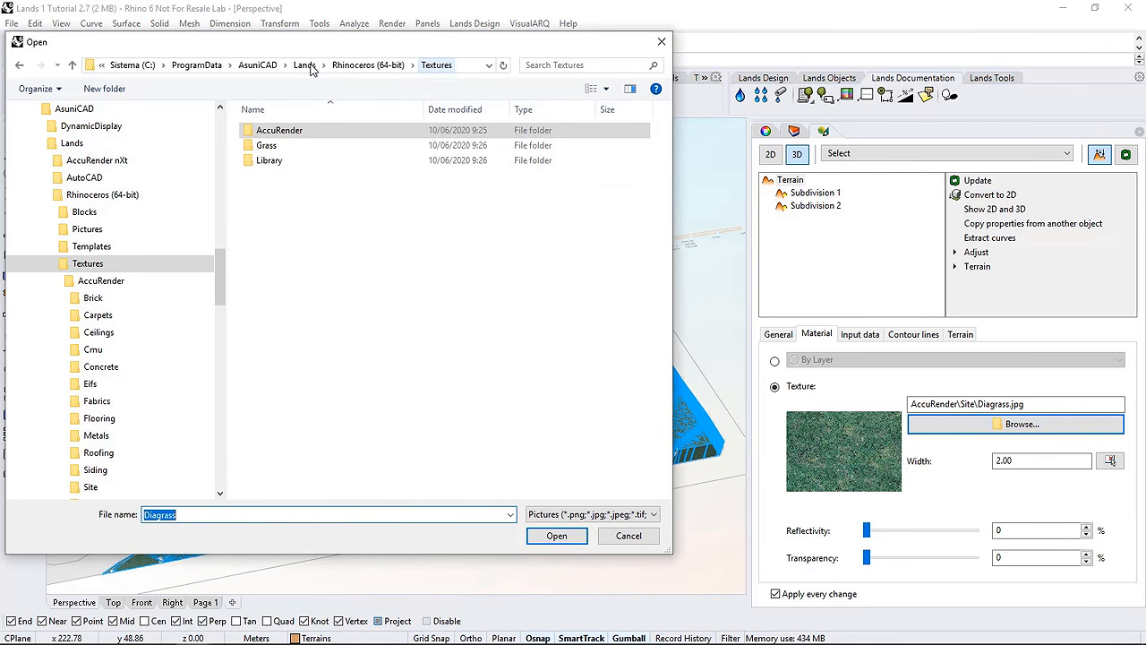
double_click(266, 145)
click(528, 149)
click(572, 536)
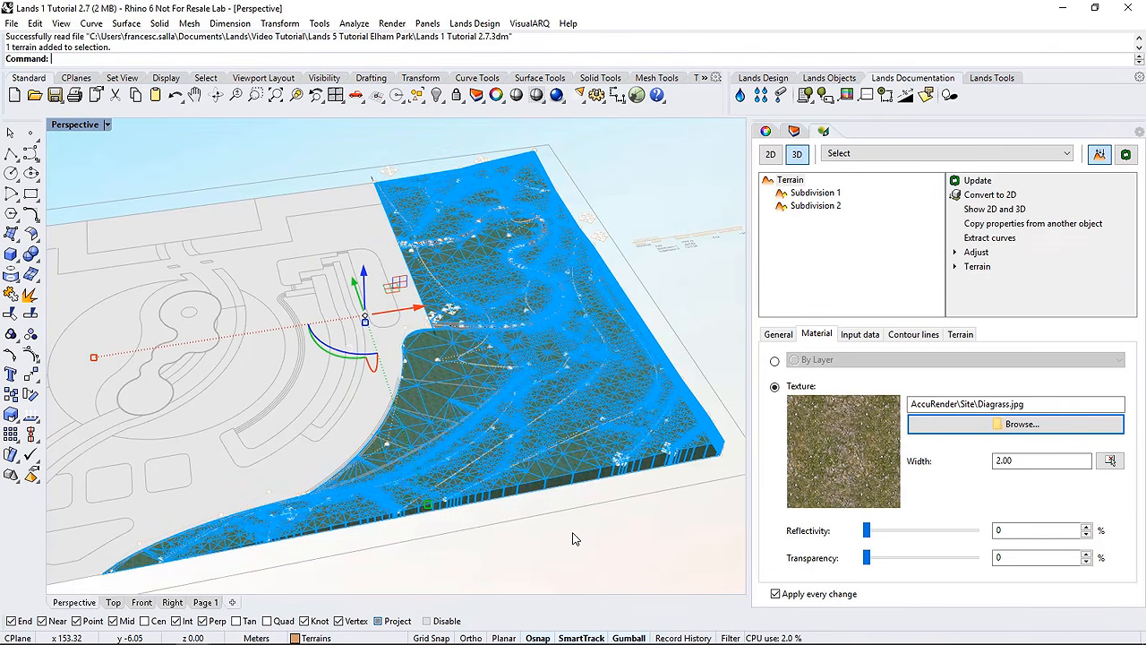
double_click(994, 462)
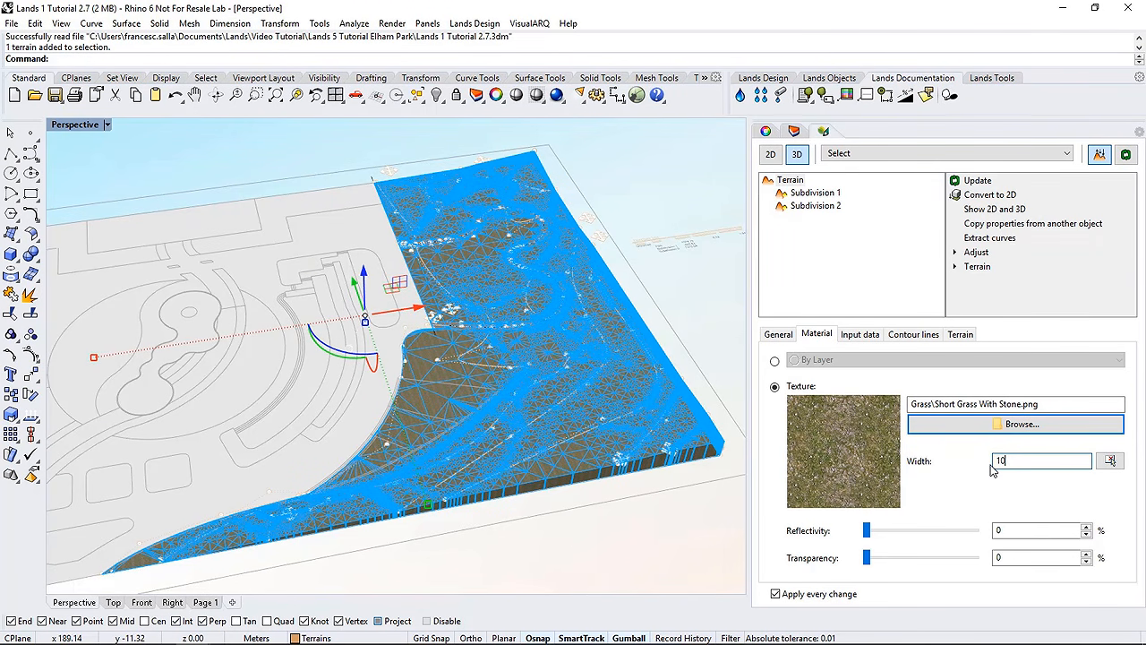
click(675, 528)
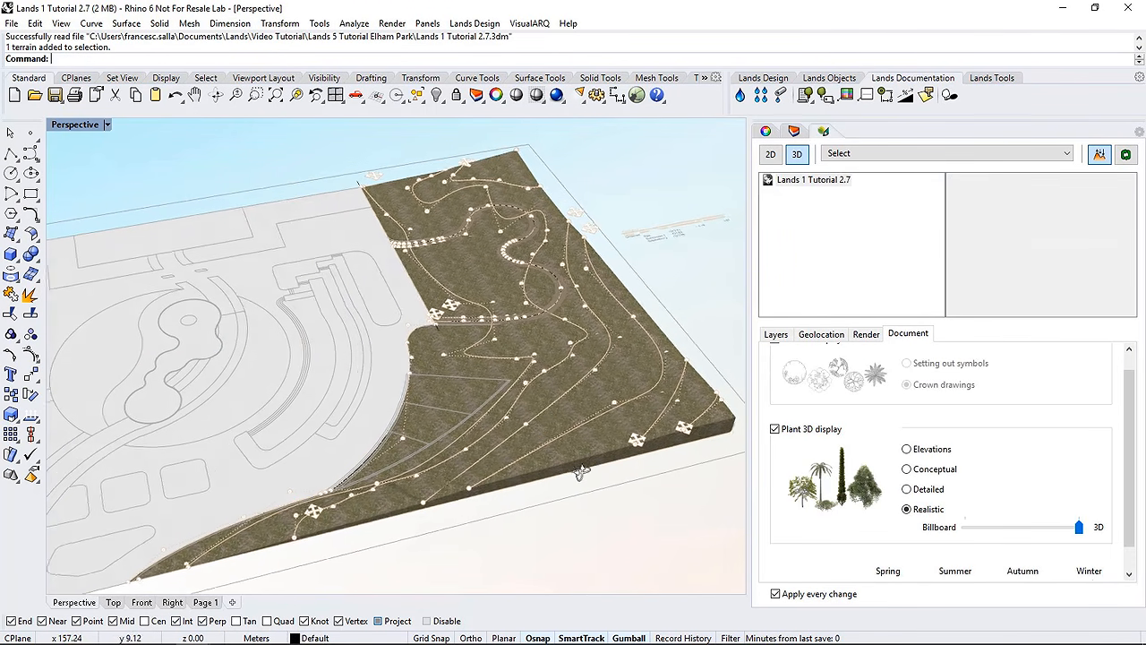
Give Subdivision 2 inside the path its own Short Grass With Soil texture from the Grass folder, with a width of 10
scroll(524, 379, up, 2)
scroll(508, 384, down, 2)
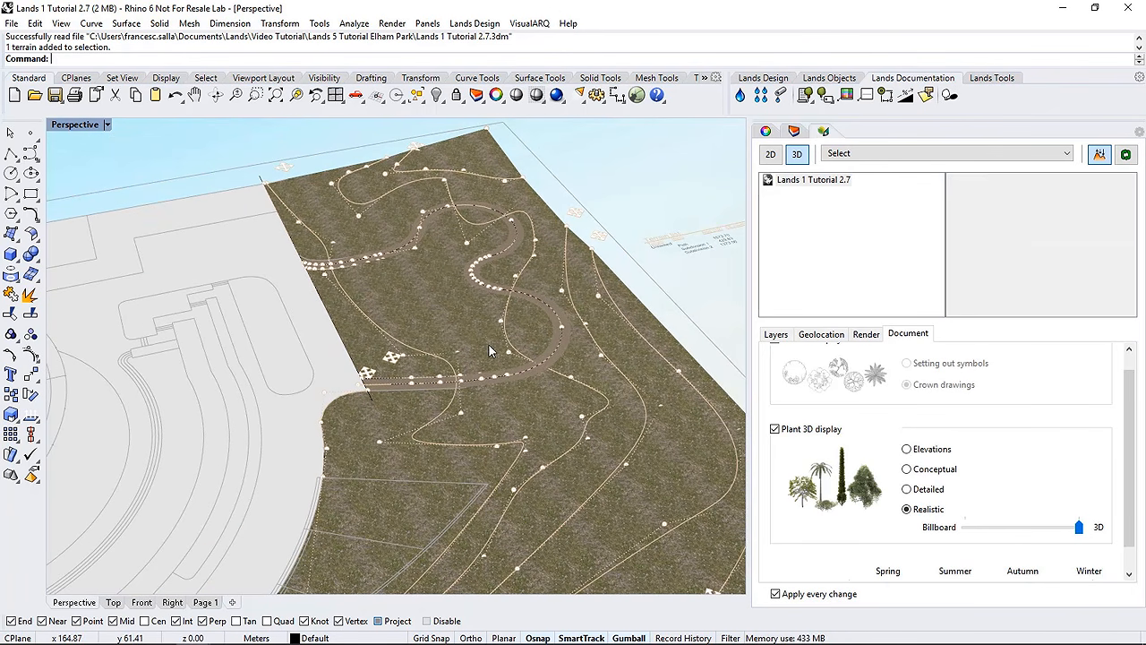
click(424, 304)
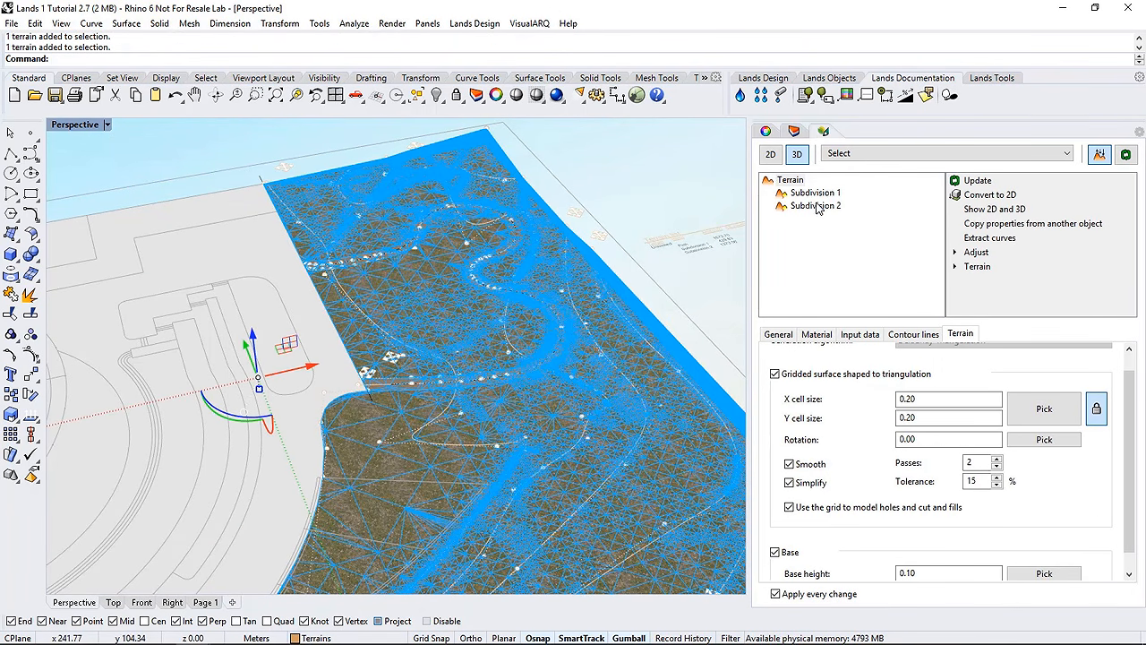
click(815, 206)
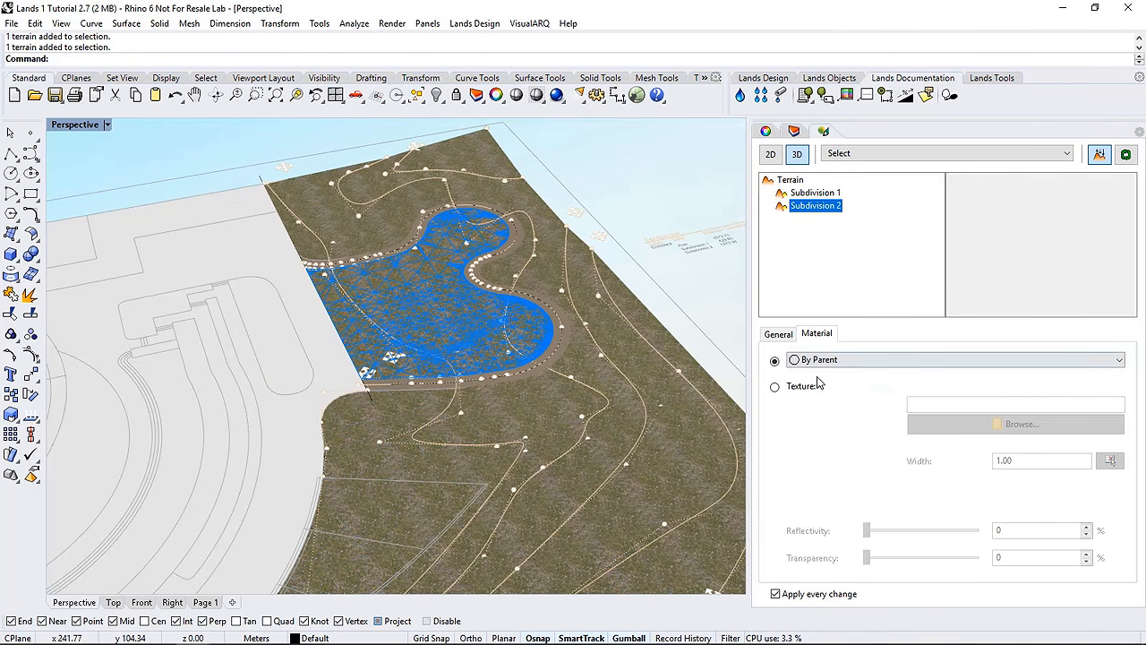
click(775, 387)
click(967, 424)
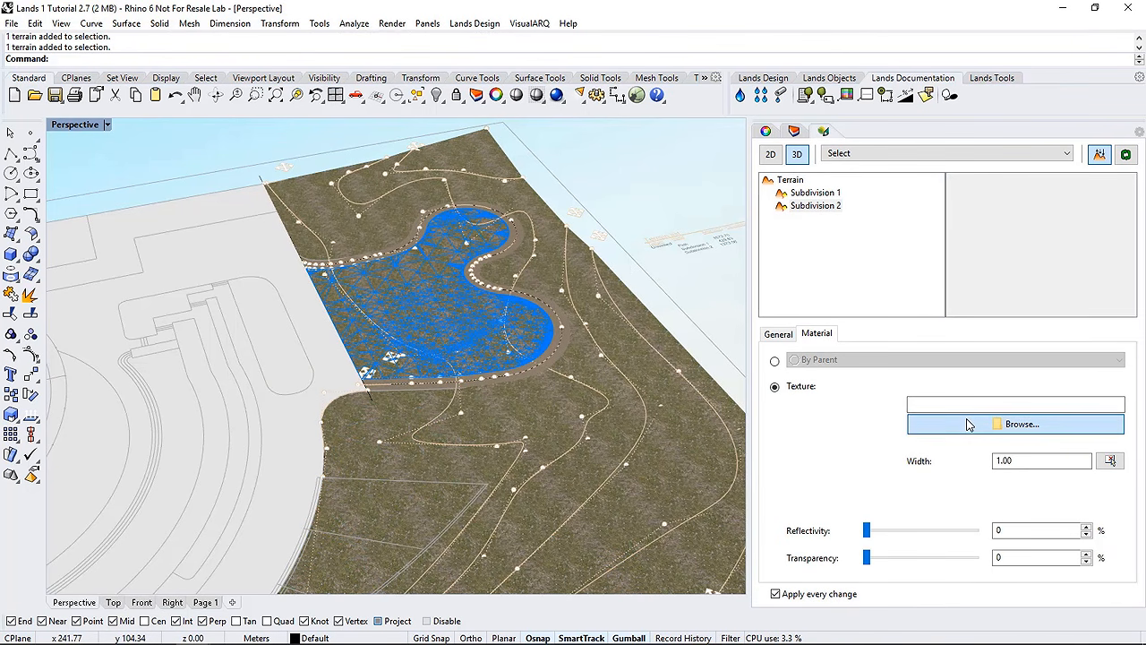
double_click(266, 145)
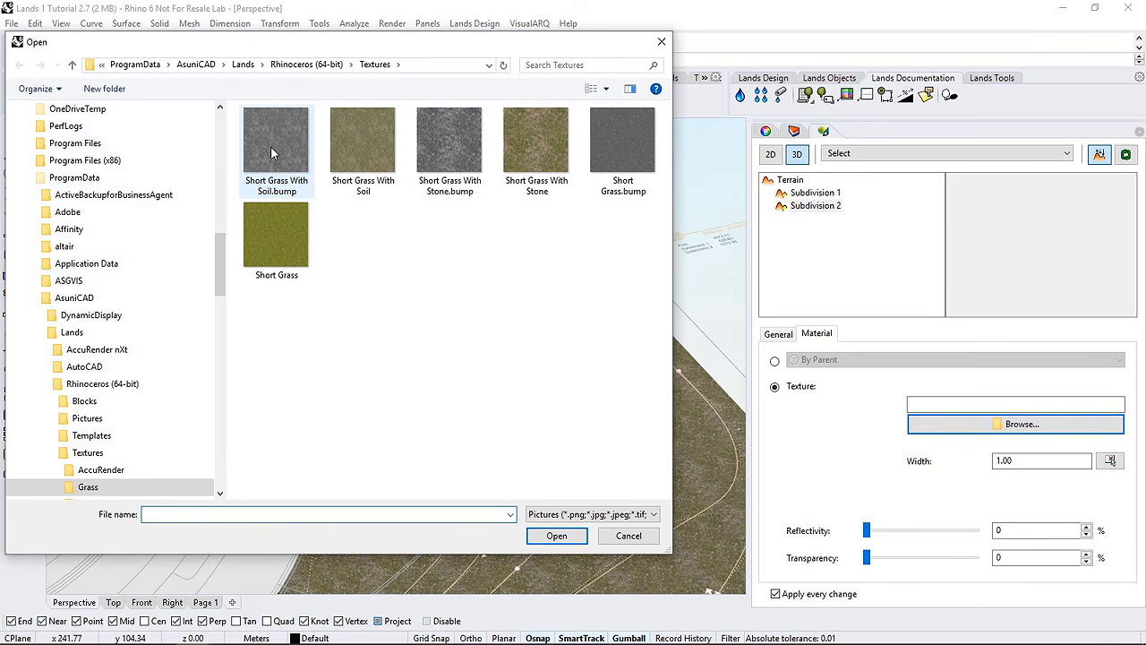
click(354, 140)
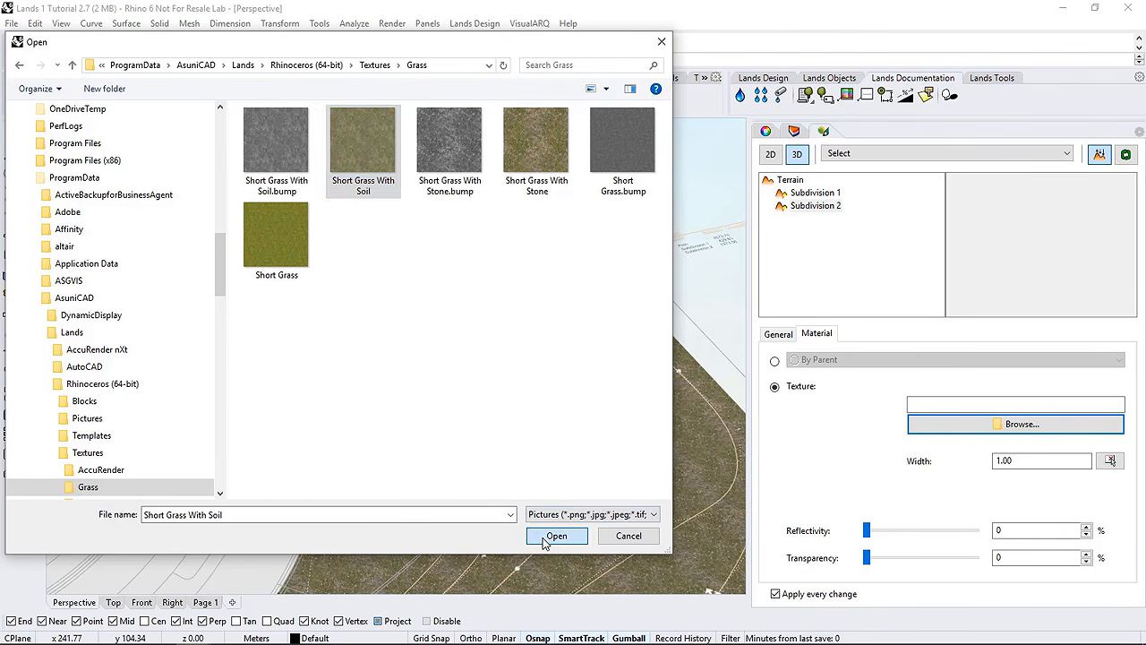
click(546, 538)
drag(1017, 463, 975, 466)
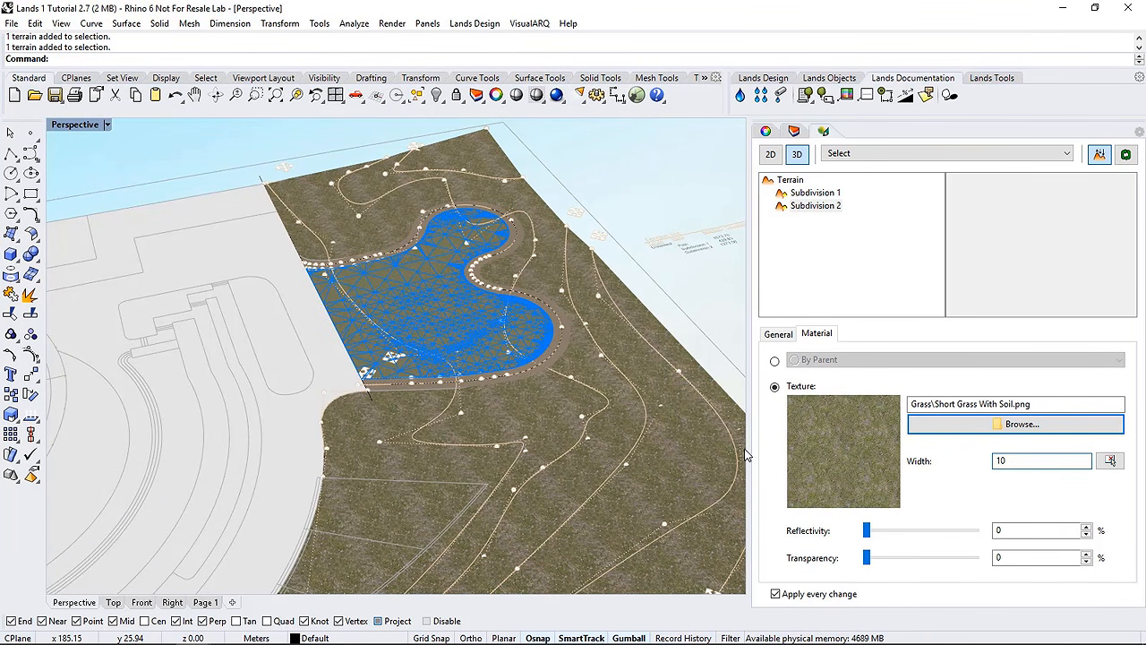
right_drag(488, 442, 539, 435)
click(599, 179)
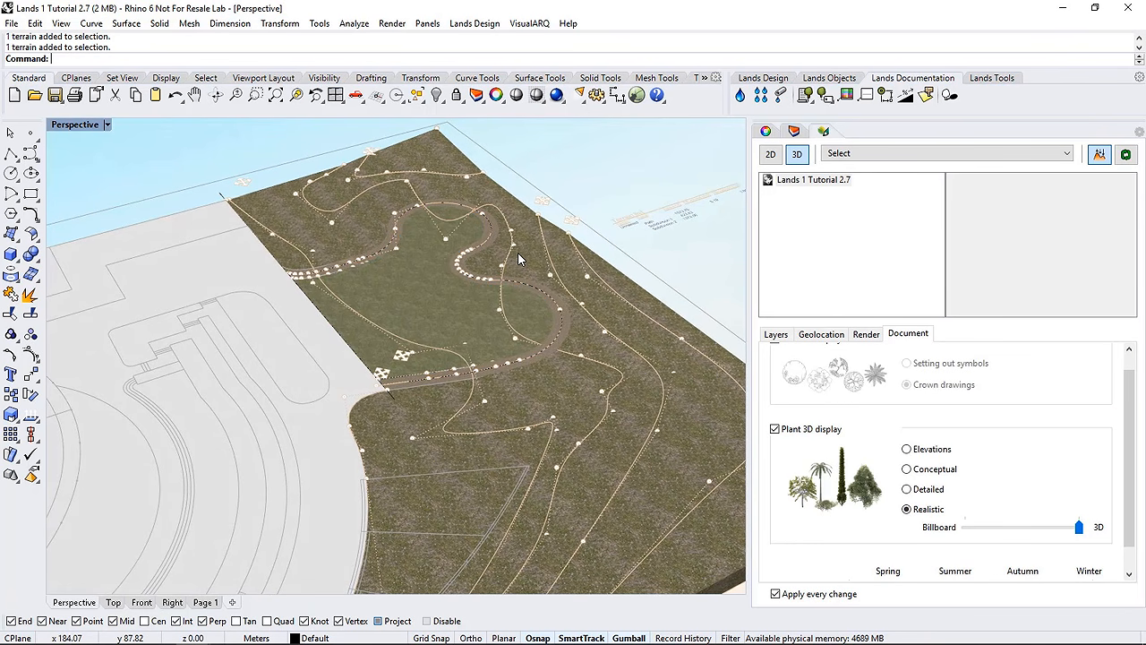